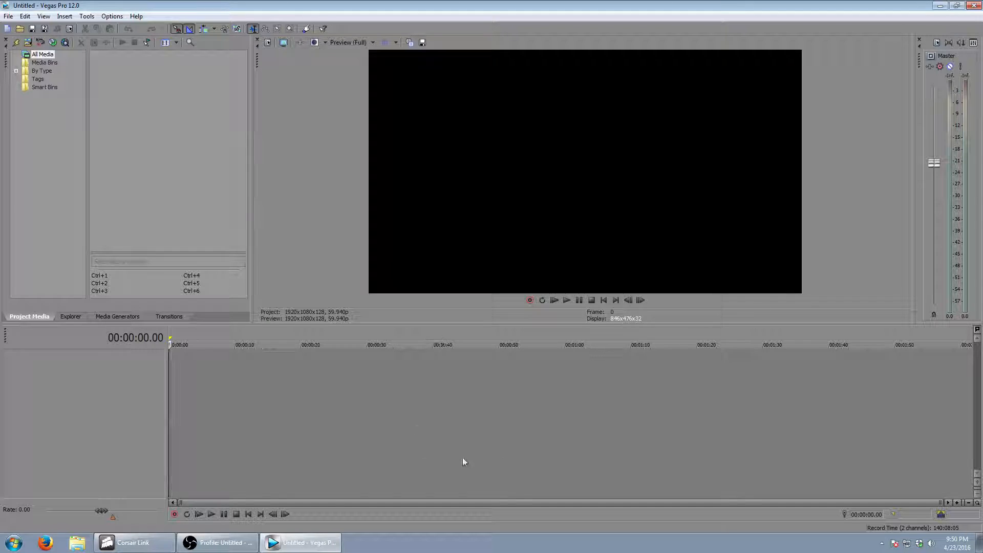
- Start a new project, keeping the field order at None (progressive scan) and the deinterlace method at None
left_click(8, 16)
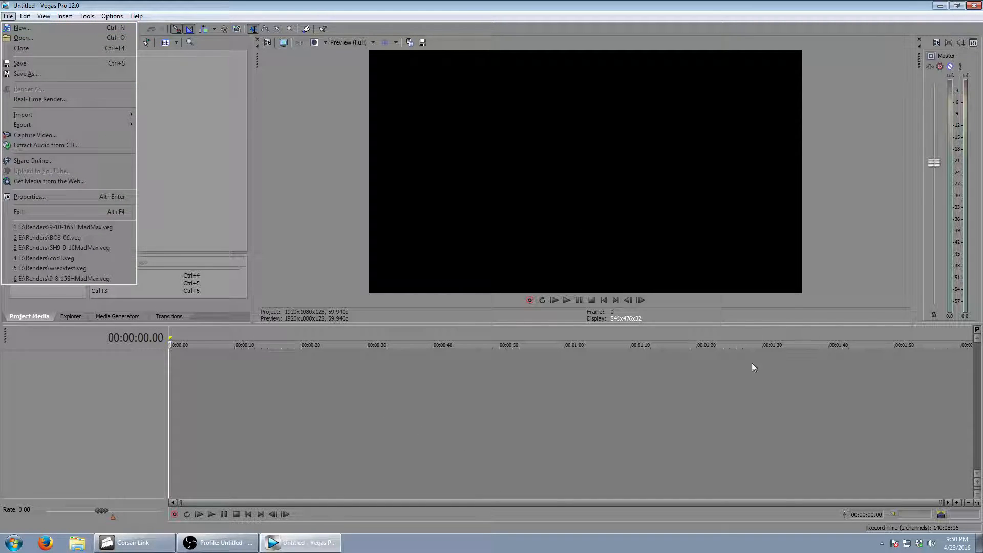
left_click(27, 31)
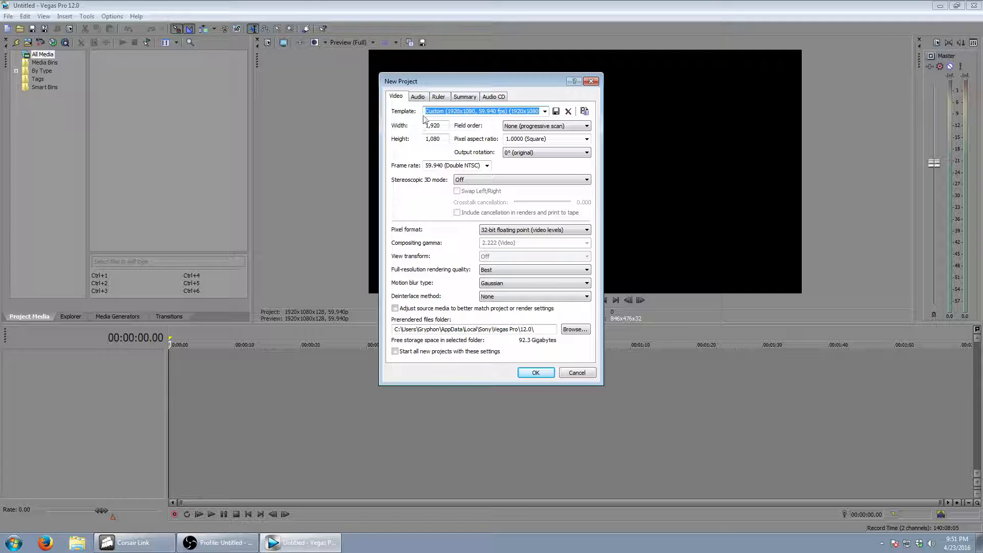
left_click(572, 128)
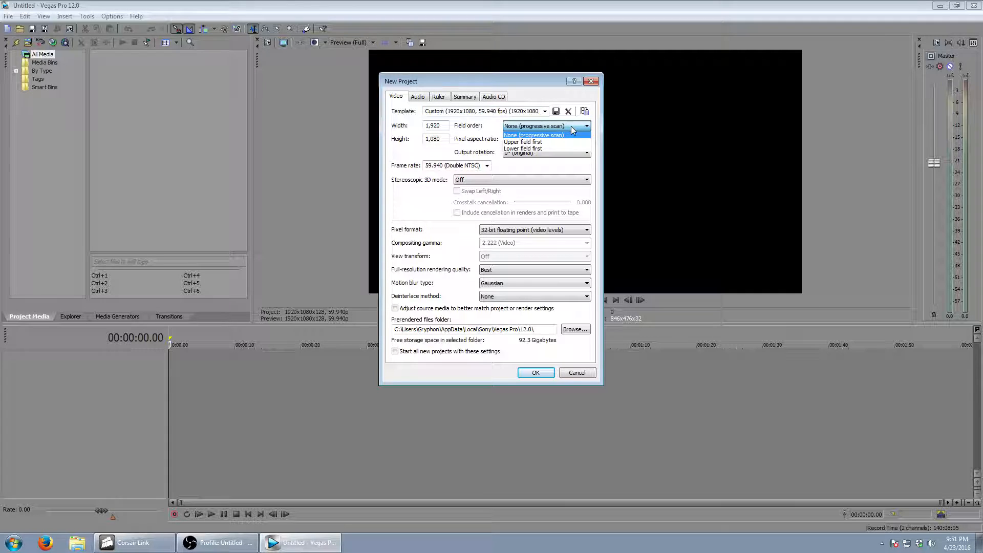
left_click(573, 130)
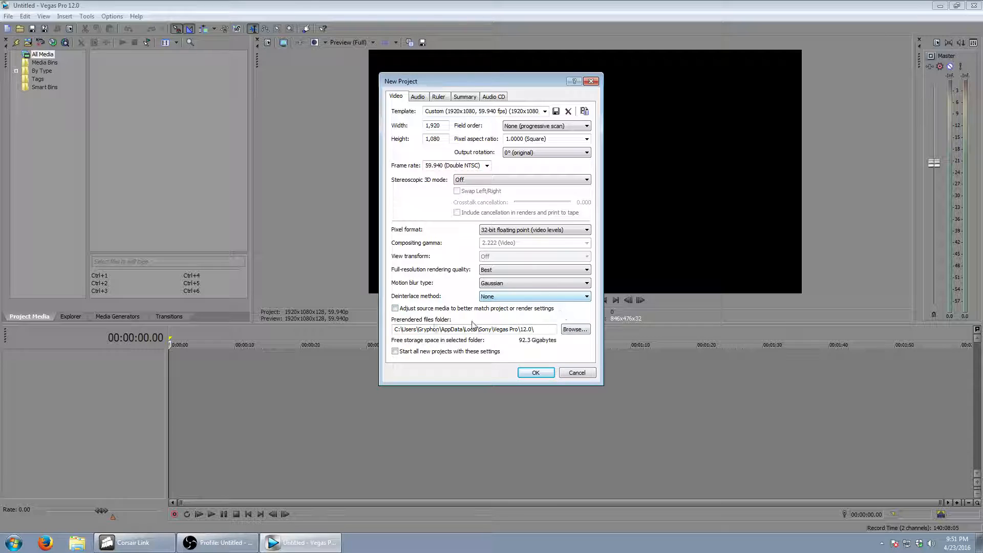
left_click(582, 296)
left_click(512, 301)
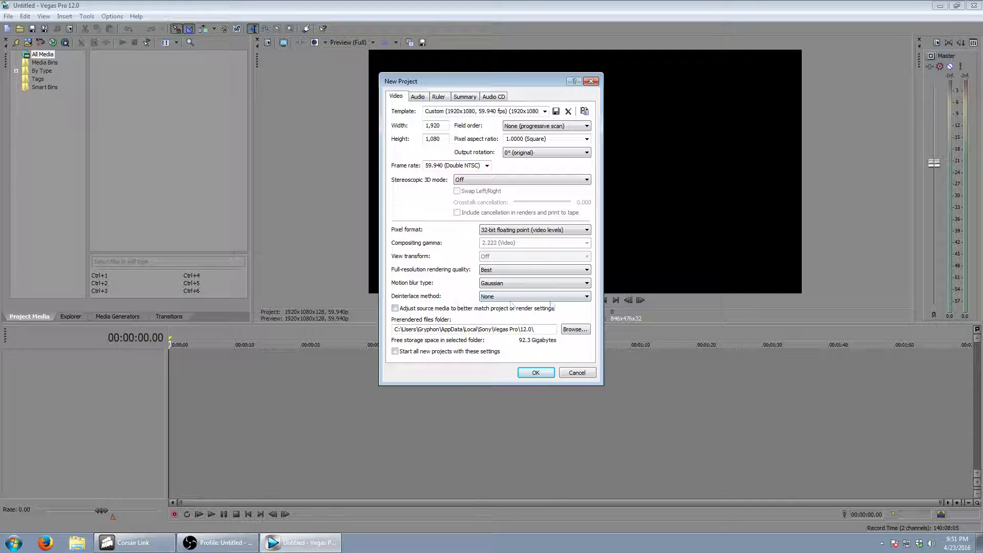
- Review the new project's audio, ruler, summary and audio CD settings, and create the project with the 1920x1080, 59.940 fps video settings
left_click(419, 100)
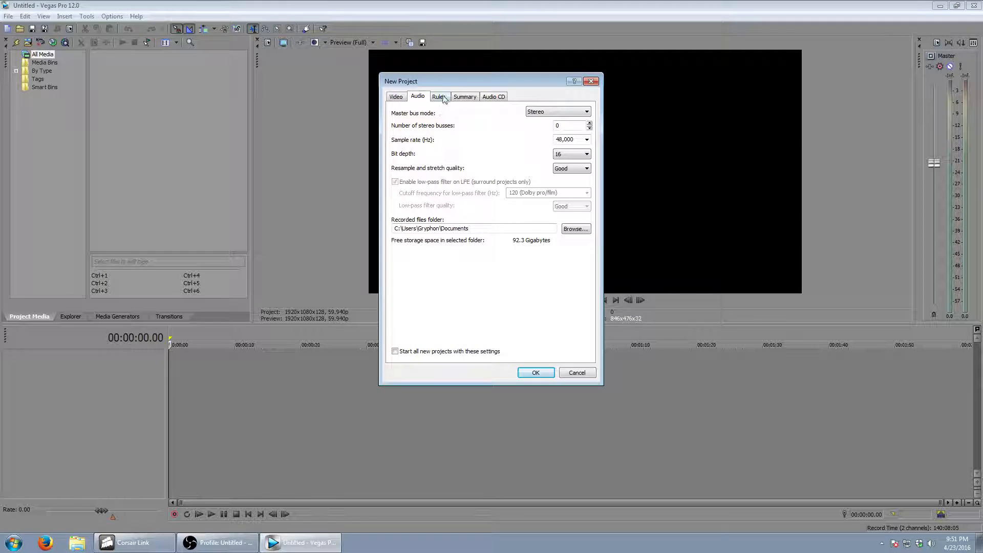
left_click(441, 98)
left_click(471, 98)
left_click(495, 97)
left_click(400, 99)
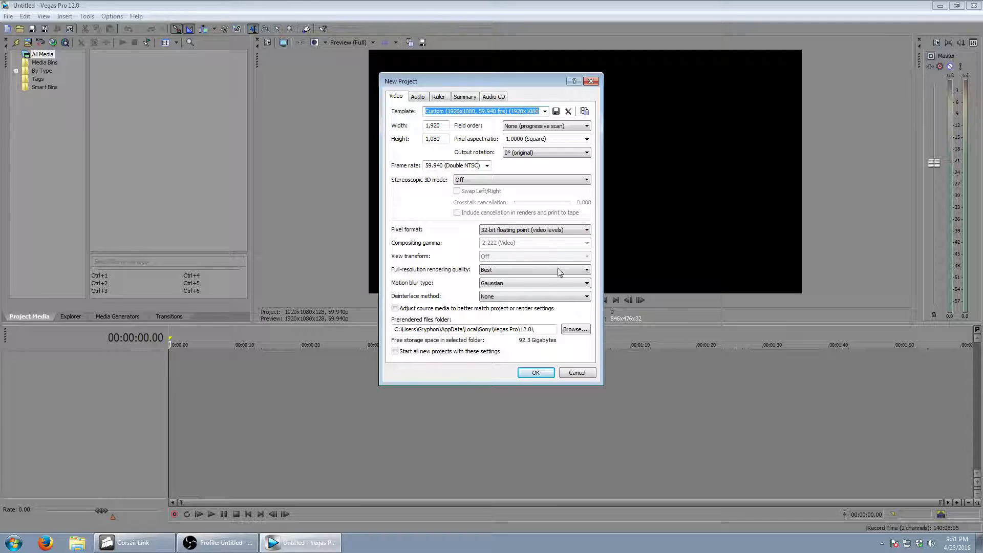
left_click(536, 373)
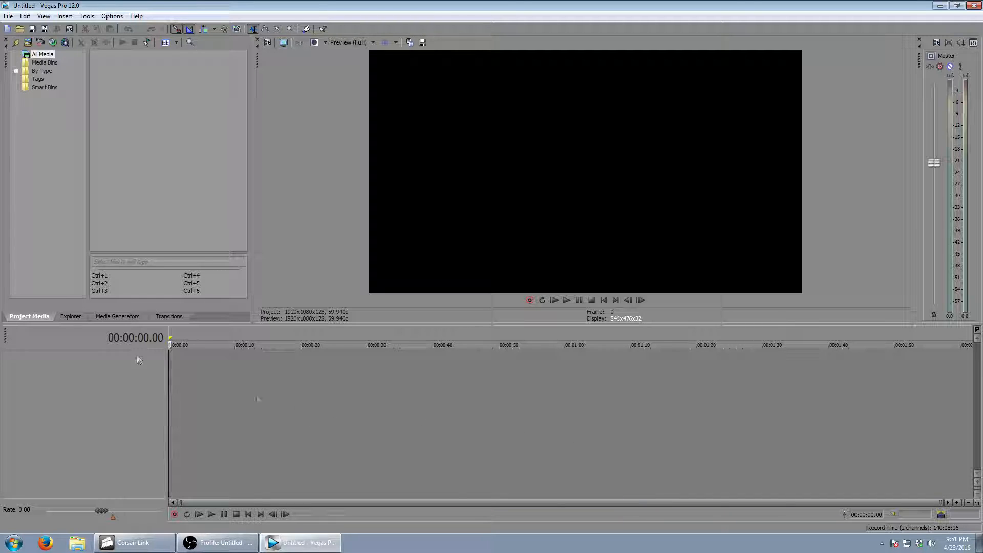
- Import the Fallout (02) video from the Recordings folder and place it at the timeline's start, matching the project video settings to it
left_click(8, 15)
mouse_move(66, 116)
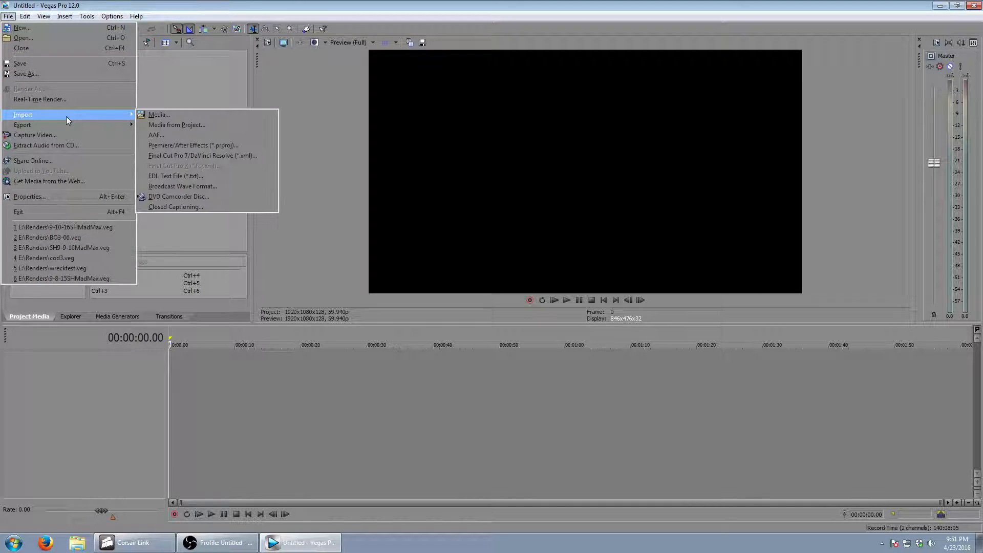
left_click(146, 117)
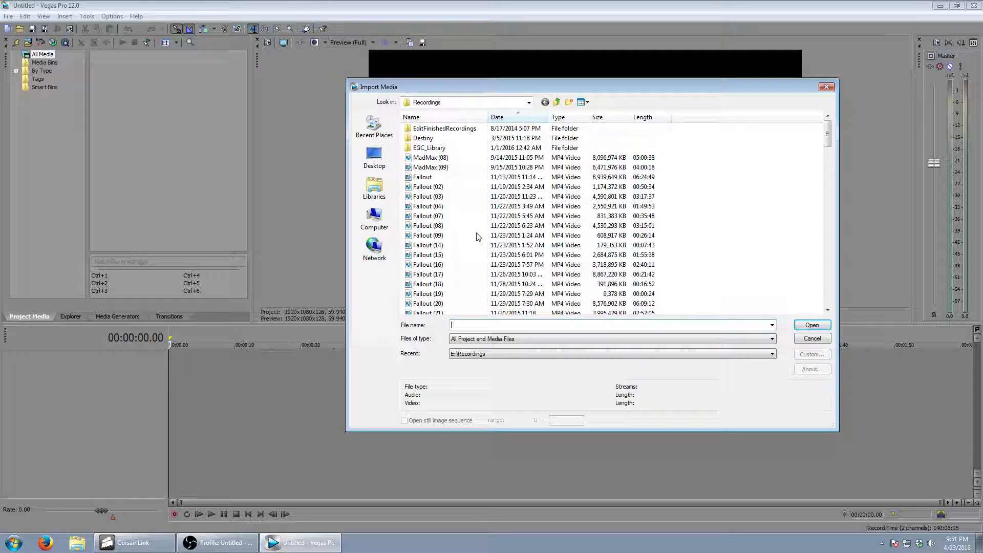
left_click_drag(831, 128, 827, 290)
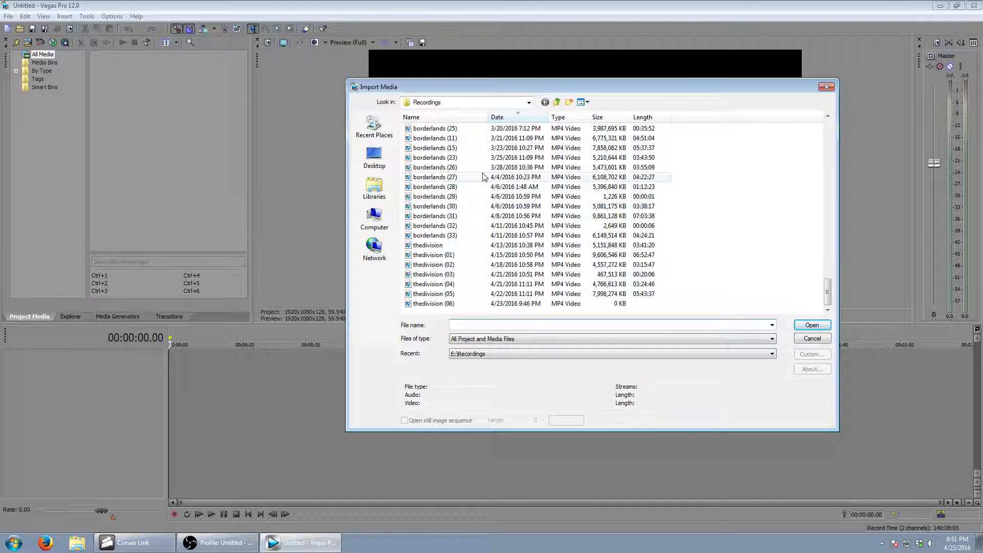
left_click_drag(832, 297, 835, 196)
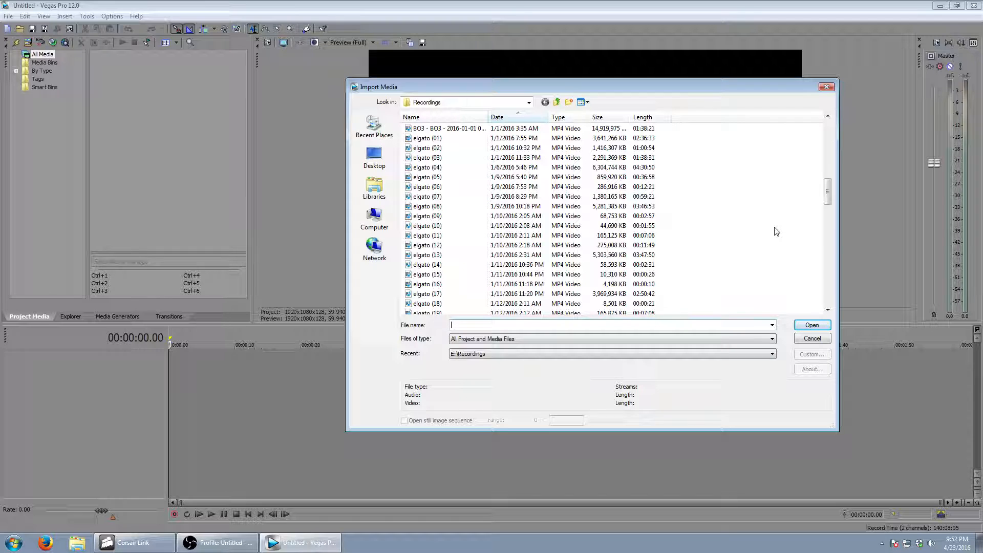
scroll(589, 210, "up", 2)
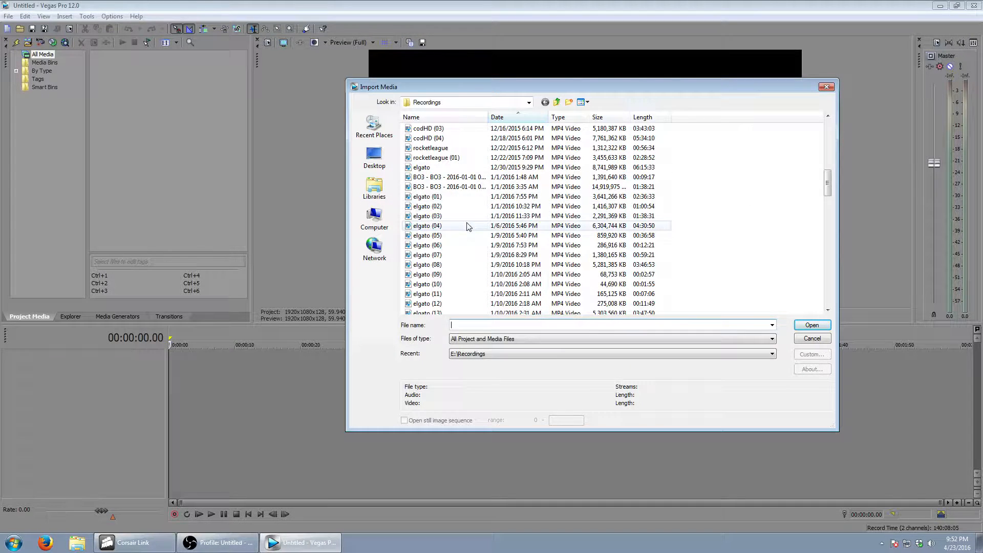
scroll(467, 225, "up", 2)
mouse_move(831, 173)
left_mouse_down()
mouse_move(830, 132)
mouse_move(830, 177)
left_mouse_up()
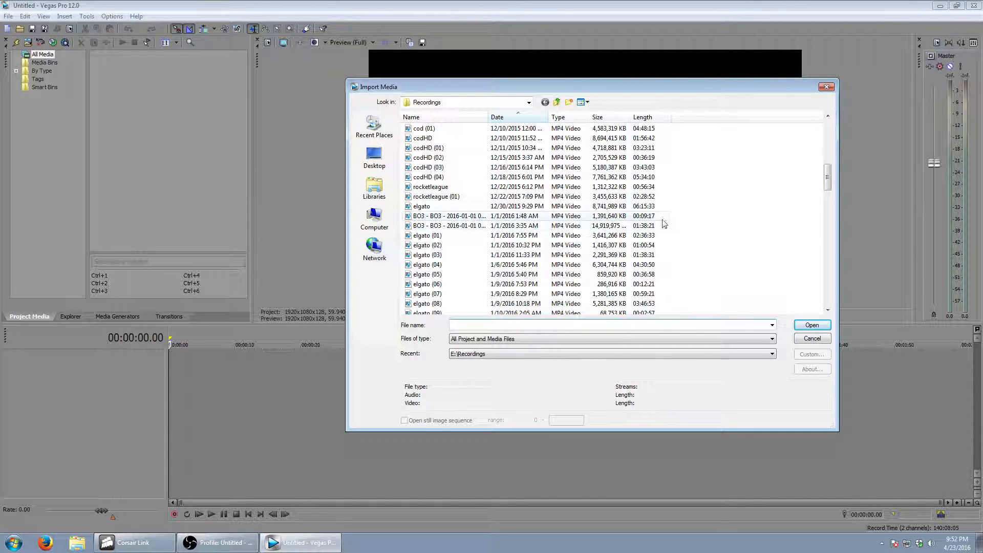
left_click_drag(828, 179, 828, 129)
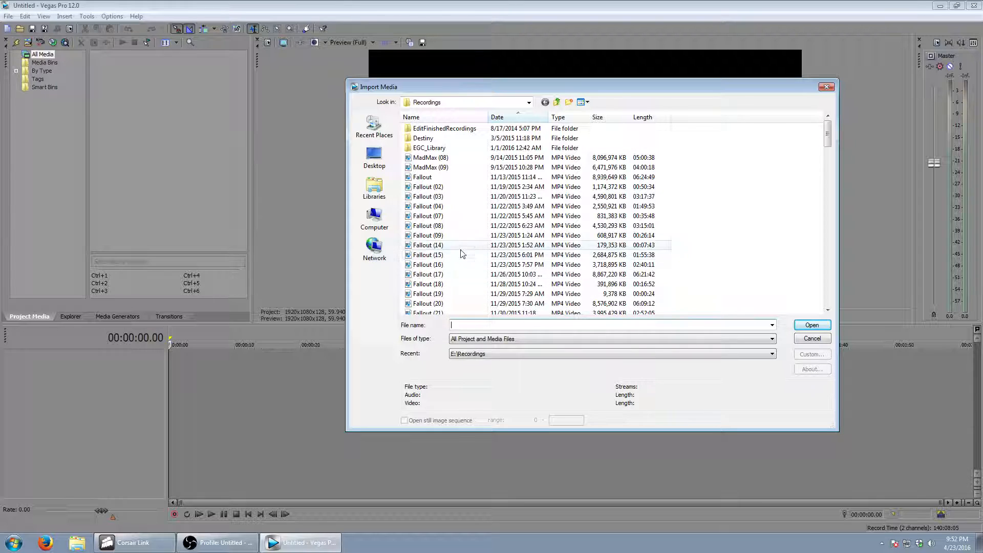
left_click(438, 187)
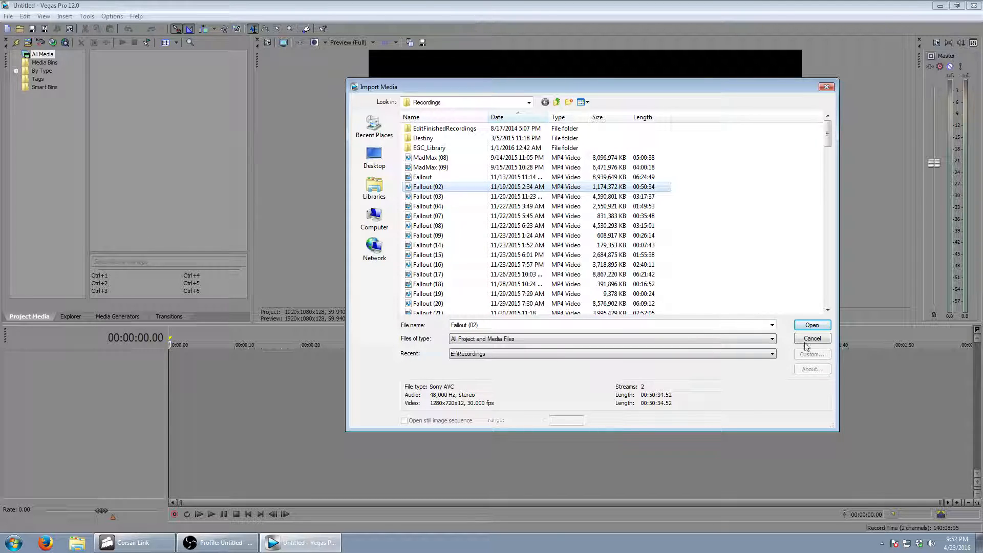
left_click(811, 325)
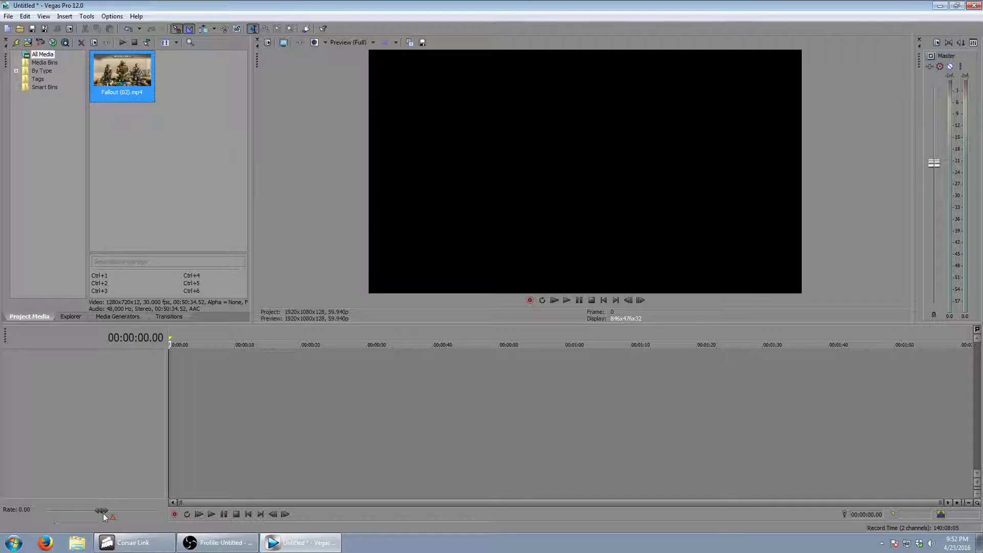
left_click_drag(212, 303, 246, 439)
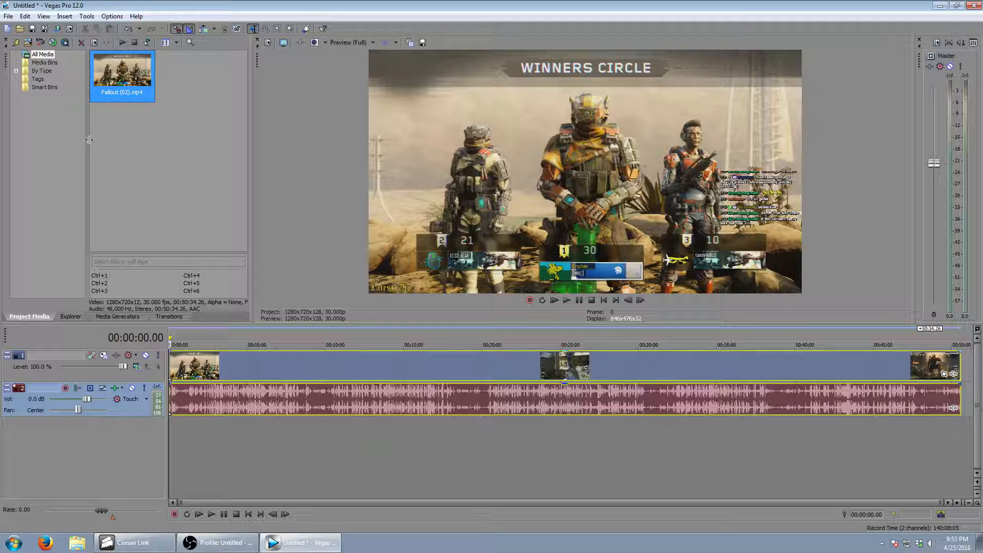
- Import the BO3Beta video and the gold-shield-logoyoutube- image from the Special Render Dump folder on drive E
left_click(8, 16)
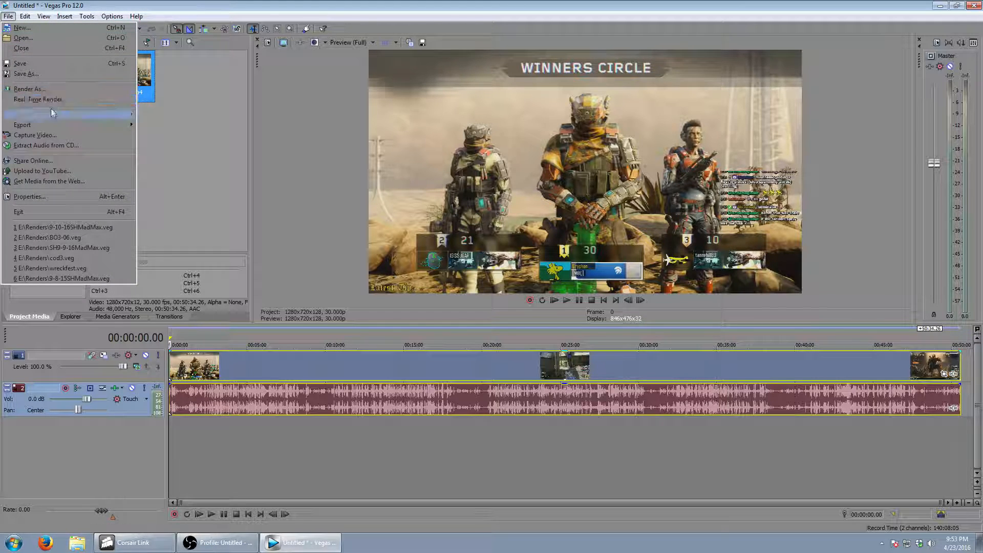
mouse_move(53, 113)
left_click(156, 115)
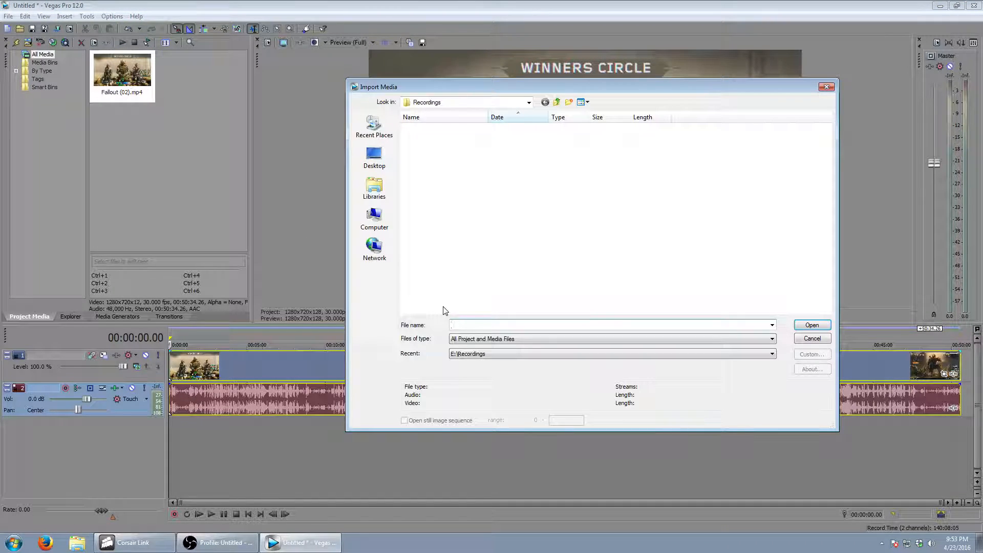
left_click(557, 102)
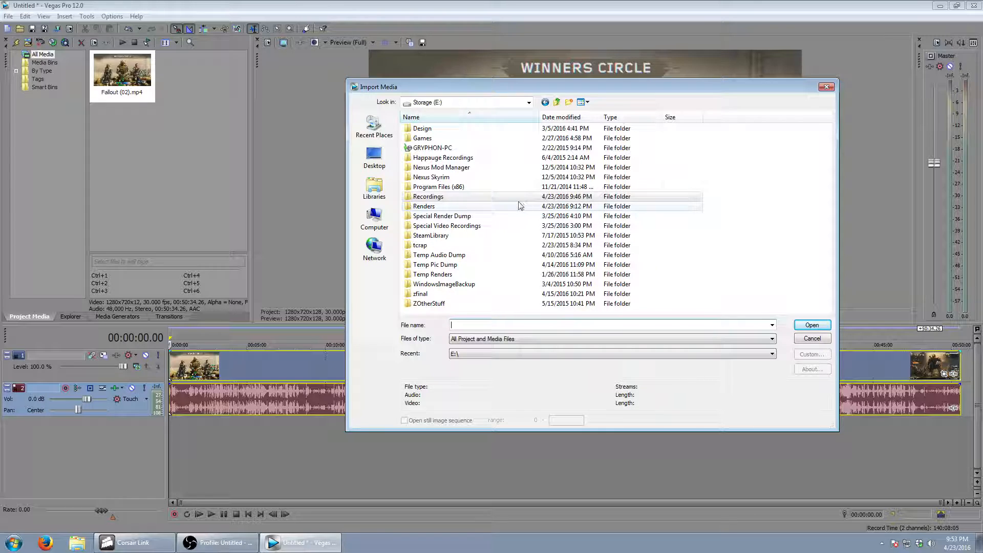
double_click(451, 216)
left_click(487, 248)
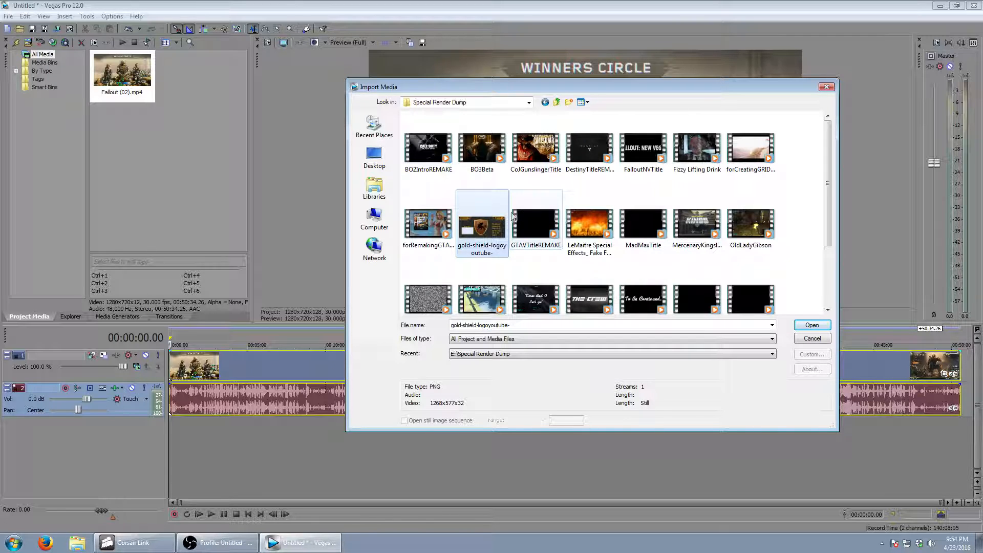
left_click(482, 153, "ctrl")
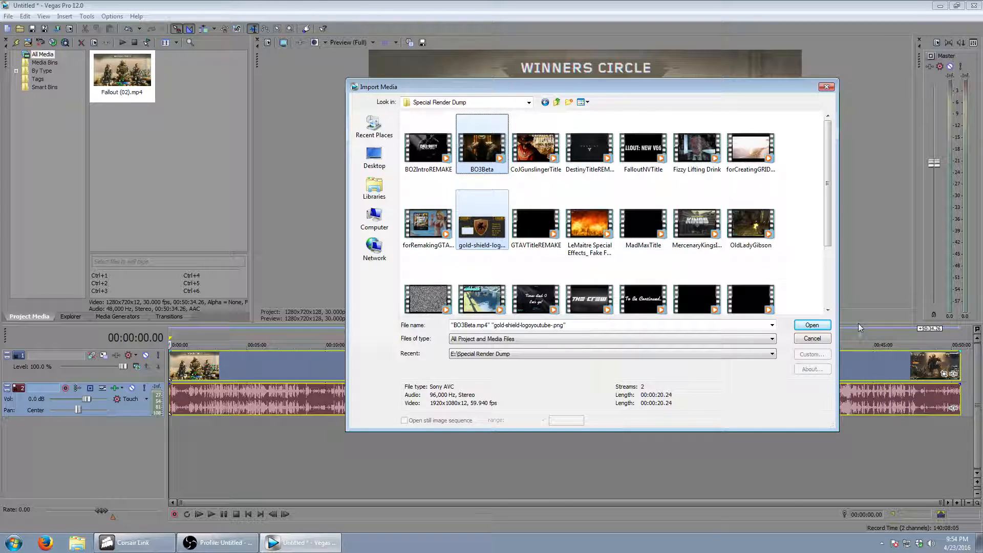
left_click(809, 327)
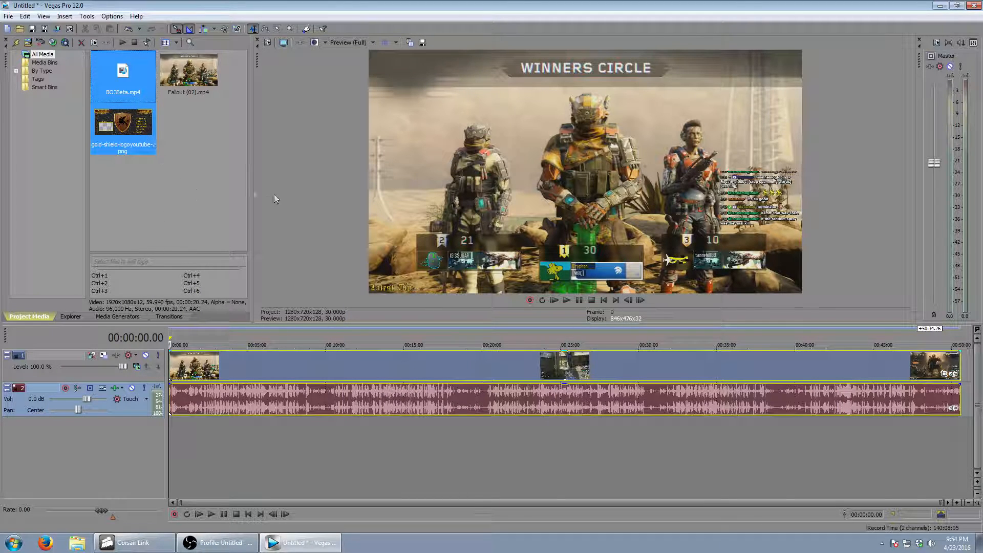
right_click(109, 448)
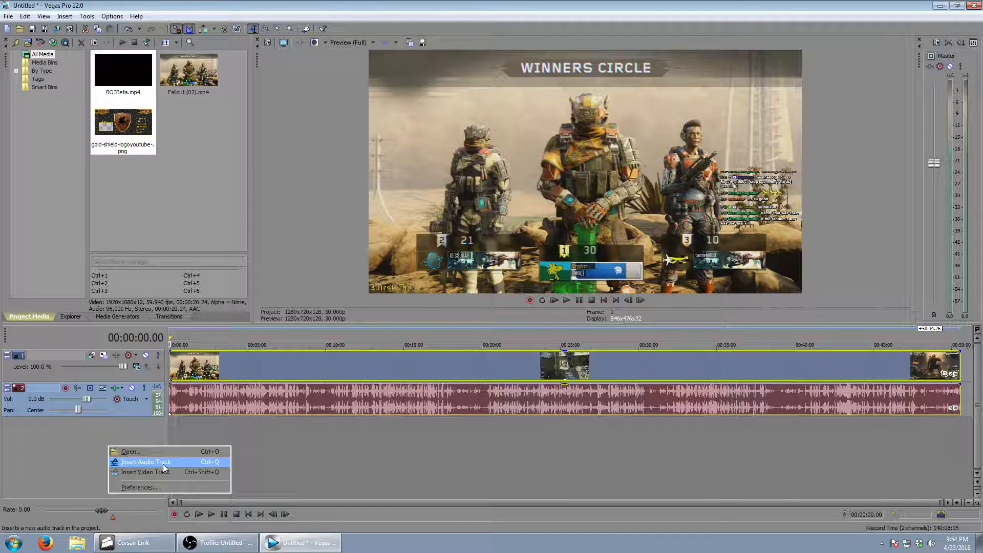
left_click(70, 436)
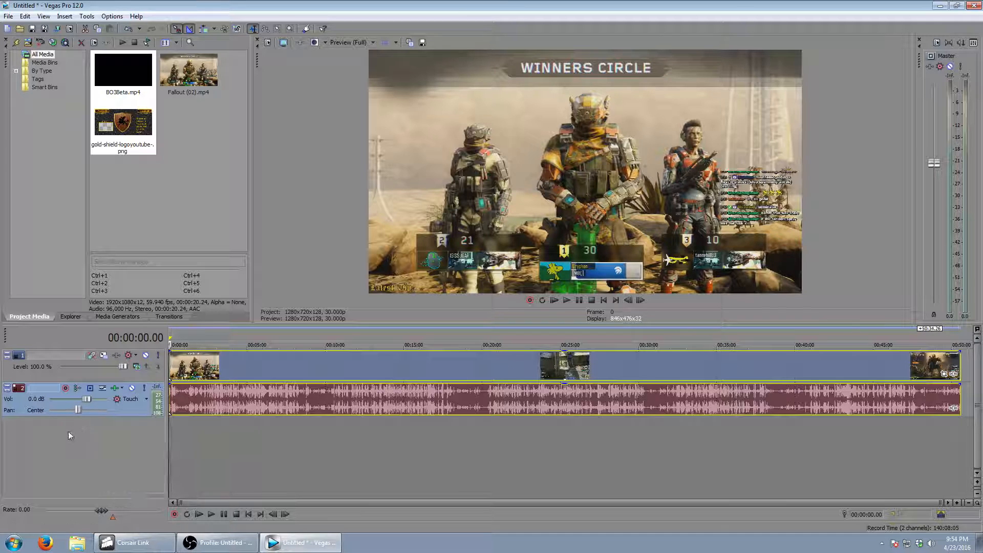
- Start another media import and open the Gryph Audio folder inside Temp Audio Dump on drive E
left_click(8, 16)
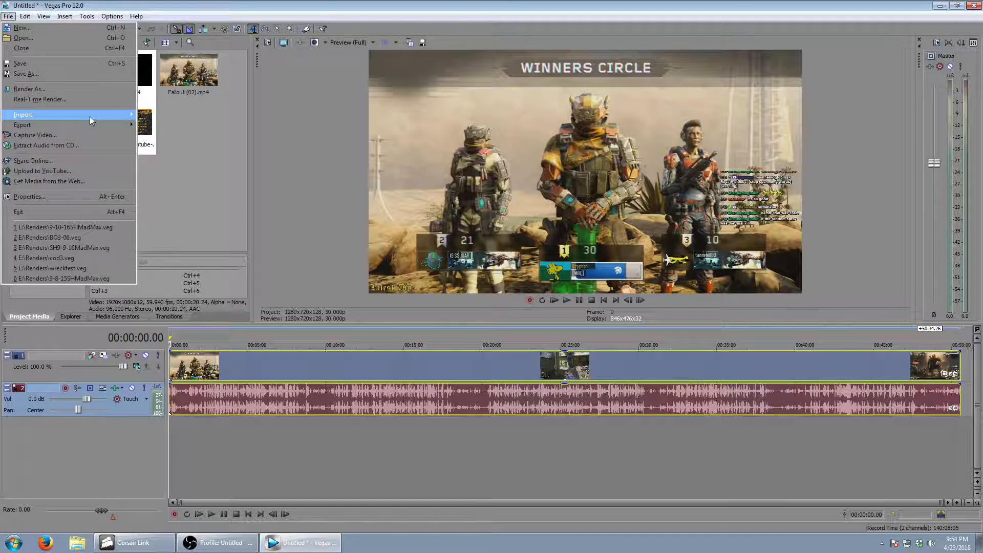
mouse_move(90, 119)
left_click(156, 114)
left_click(557, 102)
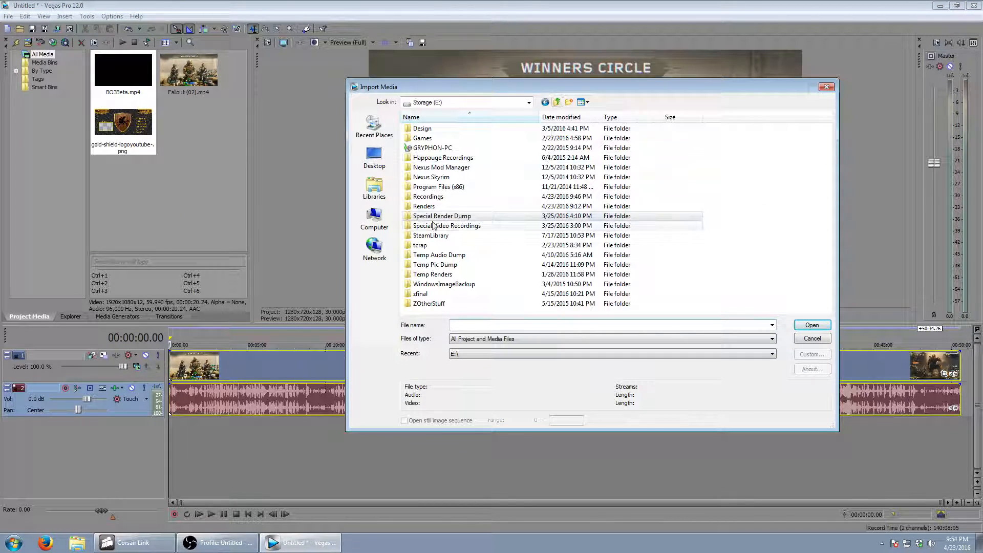
double_click(459, 259)
double_click(449, 139)
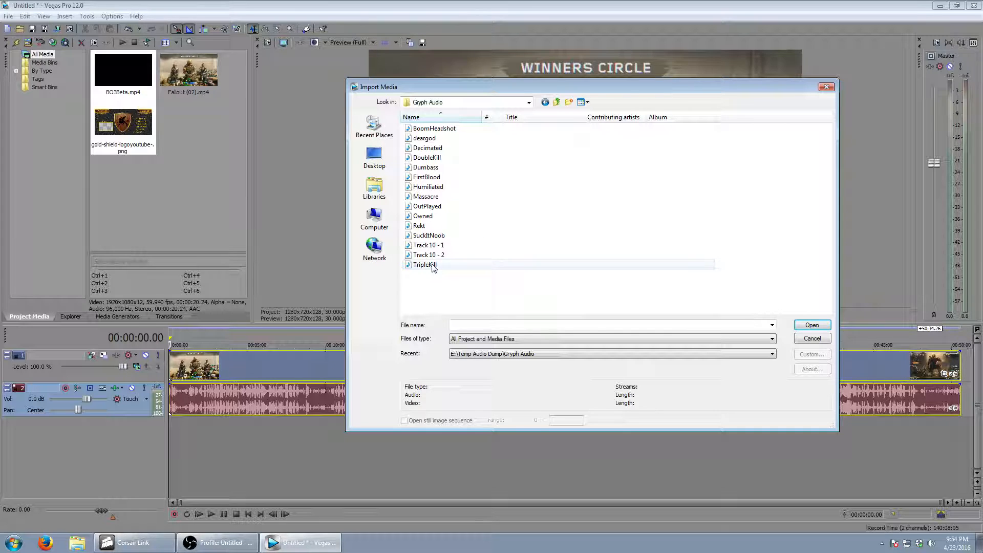
- Select the BoomHeadshot sound, preview it in Windows Media Player and close the player
left_click(443, 130)
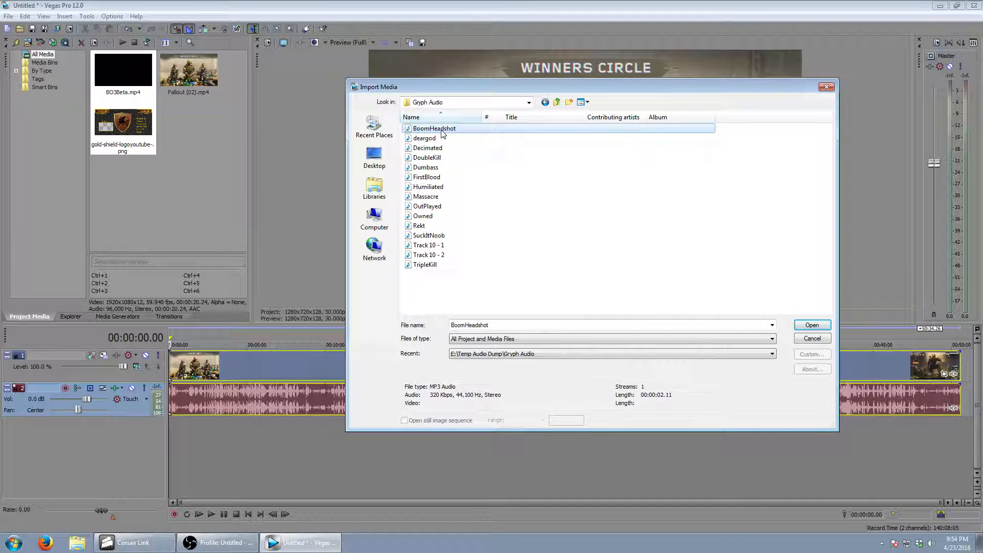
right_click(443, 132)
mouse_move(558, 177)
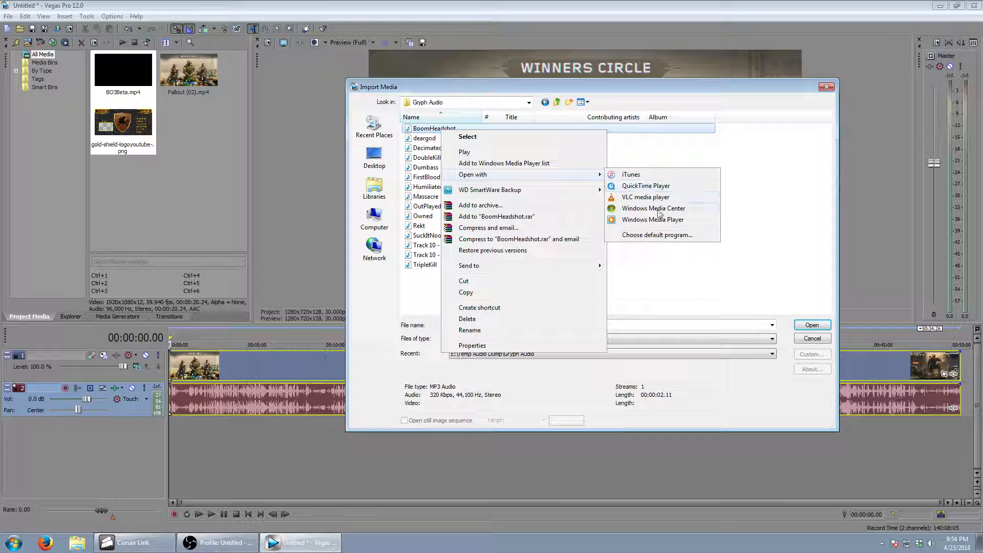
left_click(648, 224)
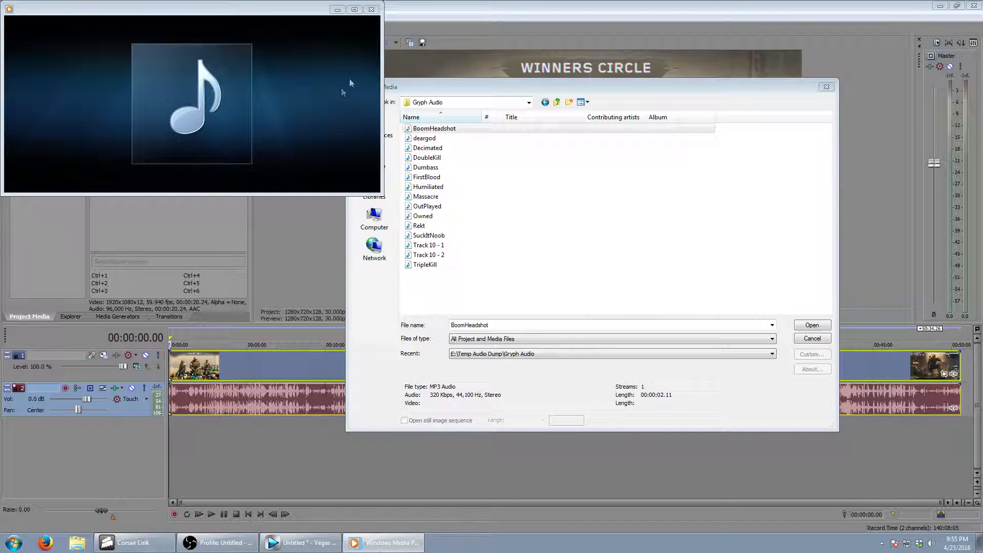
left_click(373, 9)
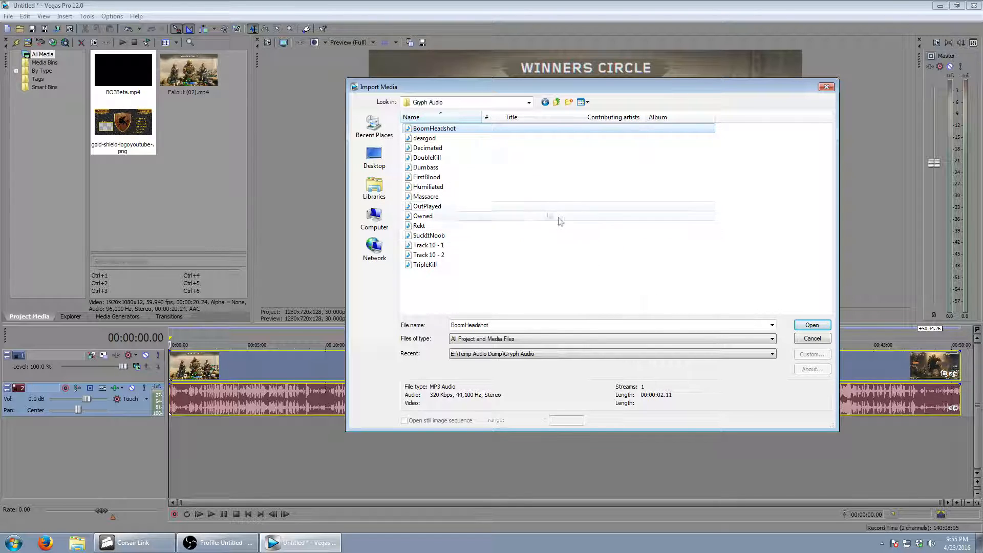
- Import the BoomHeadshot, DoubleKill, TripleKill and FirstBlood sounds into the project media
left_click(426, 158, "ctrl")
left_click(433, 264, "ctrl")
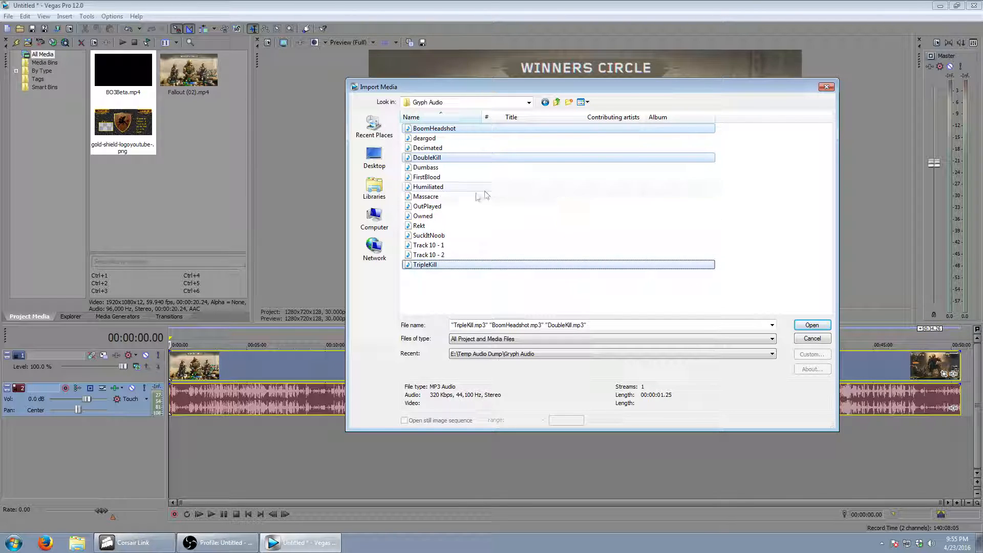
left_click(447, 177, "ctrl")
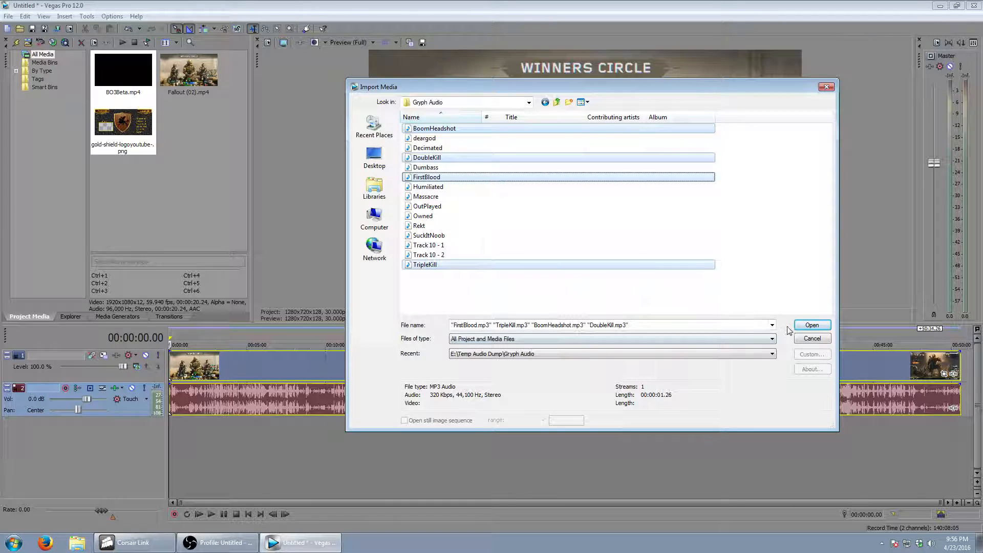
left_click(812, 325)
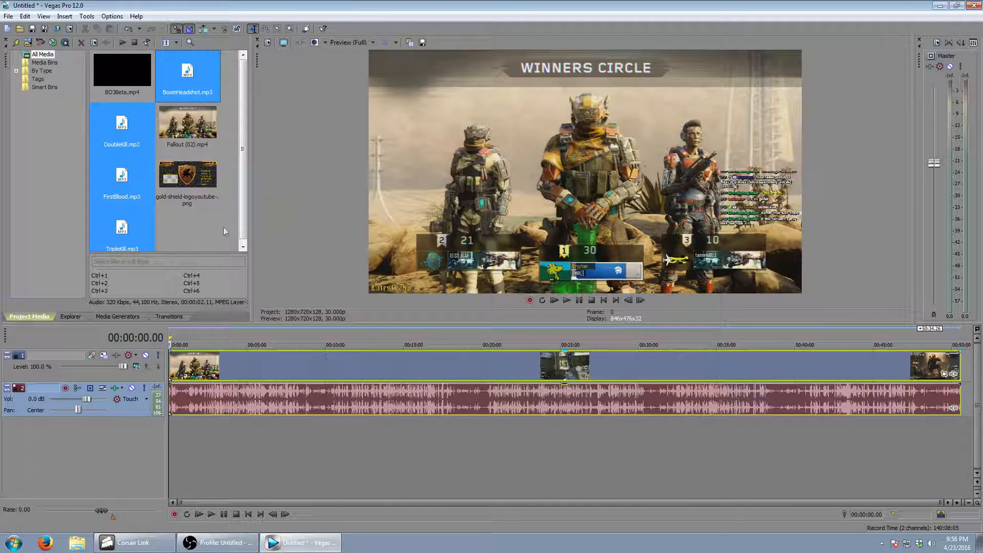
left_click(196, 221)
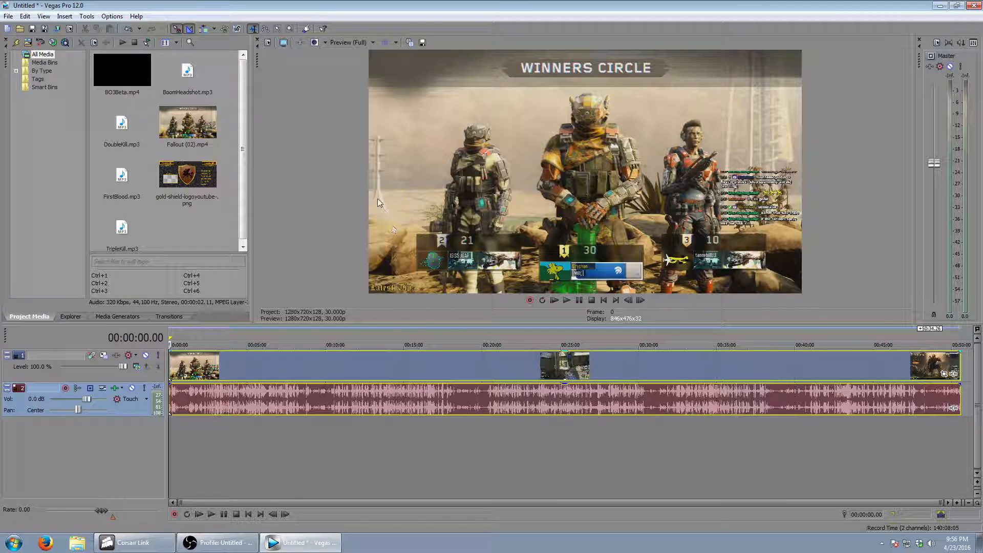
- Add a new video track and a new audio track, and move the gameplay's audio onto the new audio track, aligned to the timeline start
right_click(130, 463)
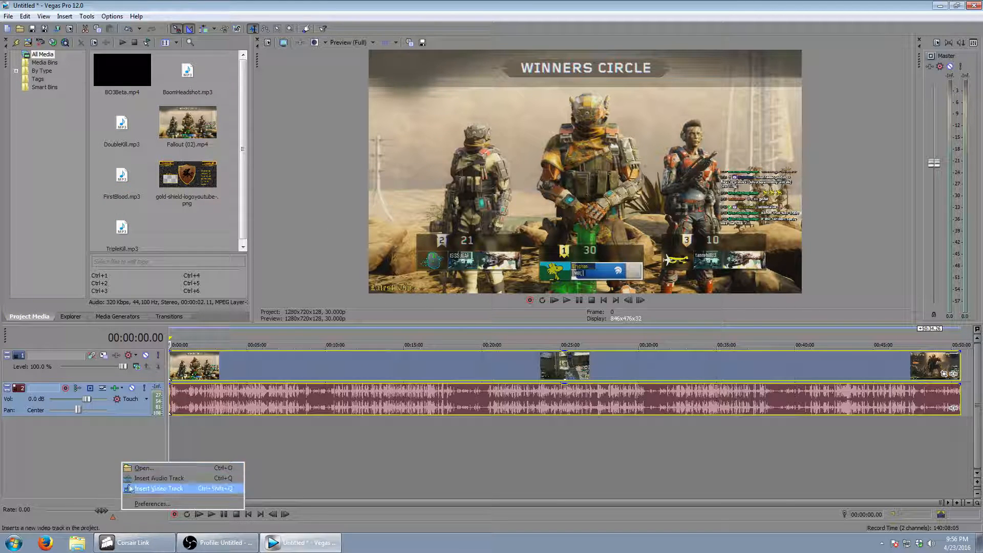
left_click(159, 488)
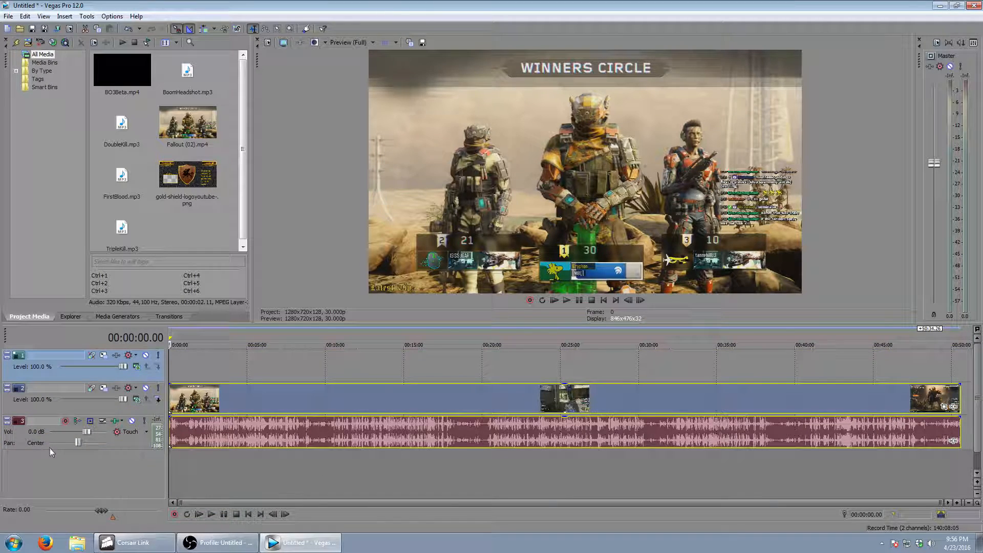
right_click(71, 468)
left_click(131, 488)
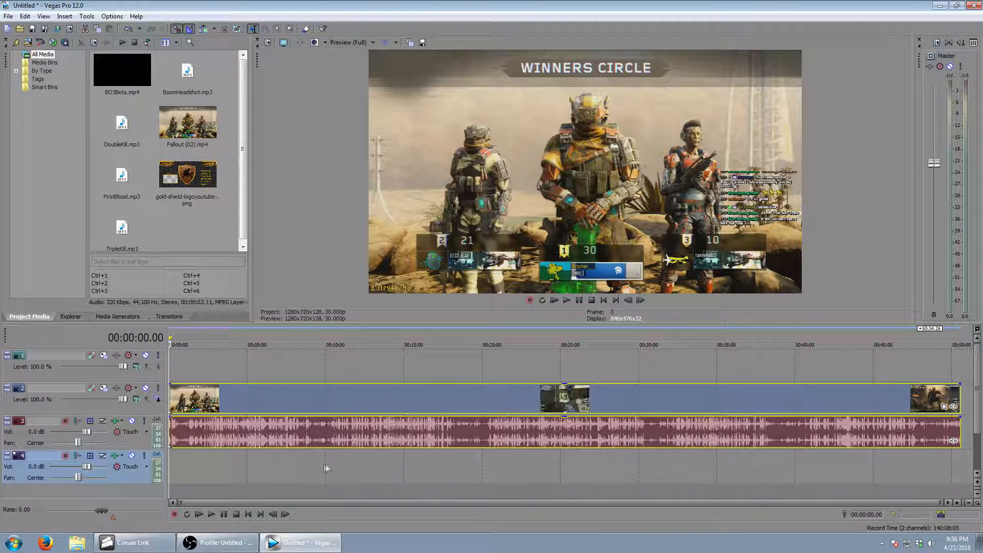
left_click_drag(357, 444, 491, 489)
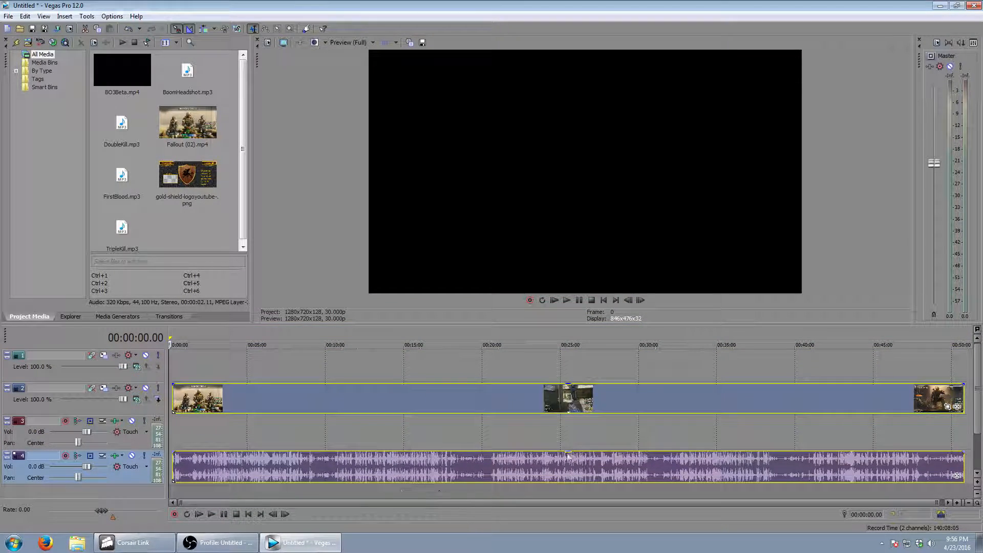
left_click_drag(286, 461, 282, 463)
- Add another audio track at the end of the track list and lower its volume to about -2.7 dB
right_click(116, 490)
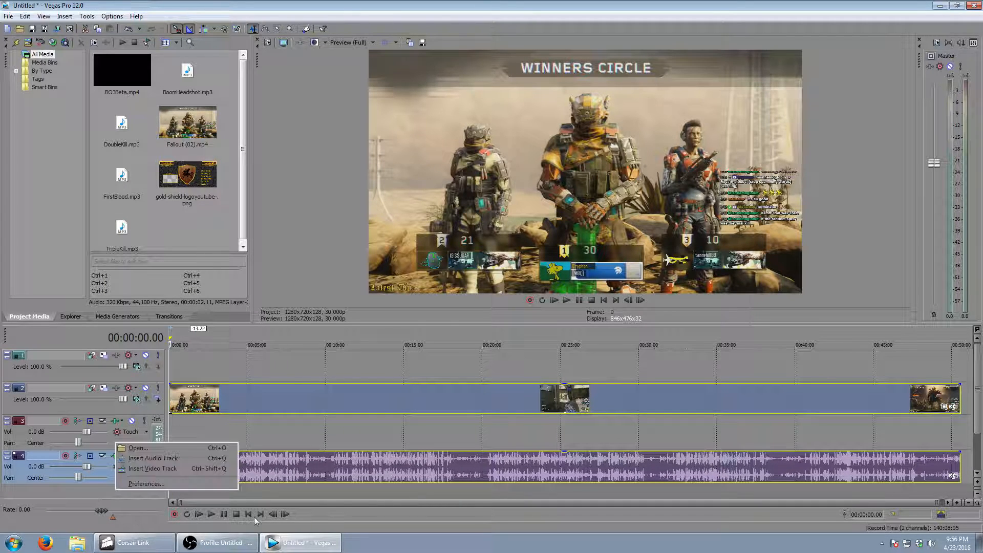
left_click(165, 458)
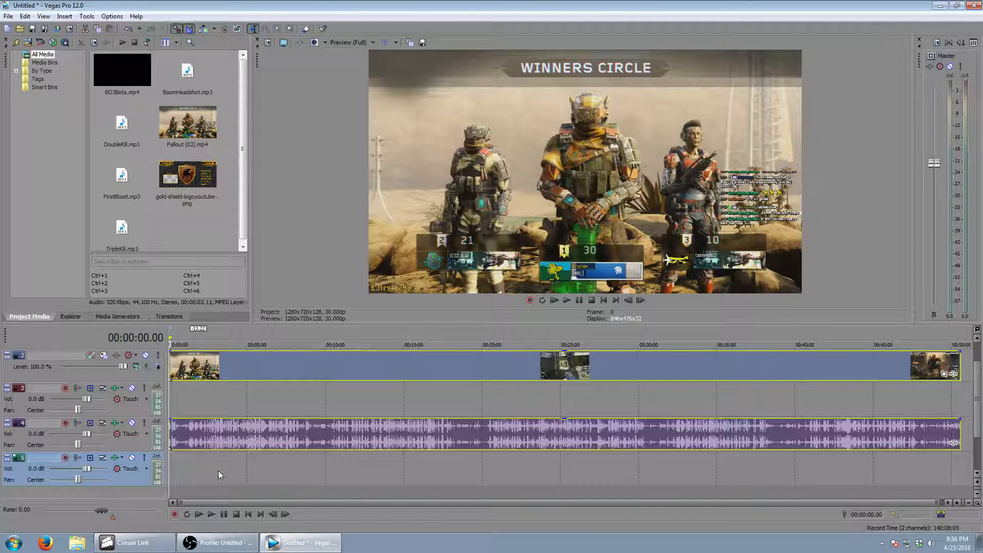
left_click_drag(88, 470, 79, 471)
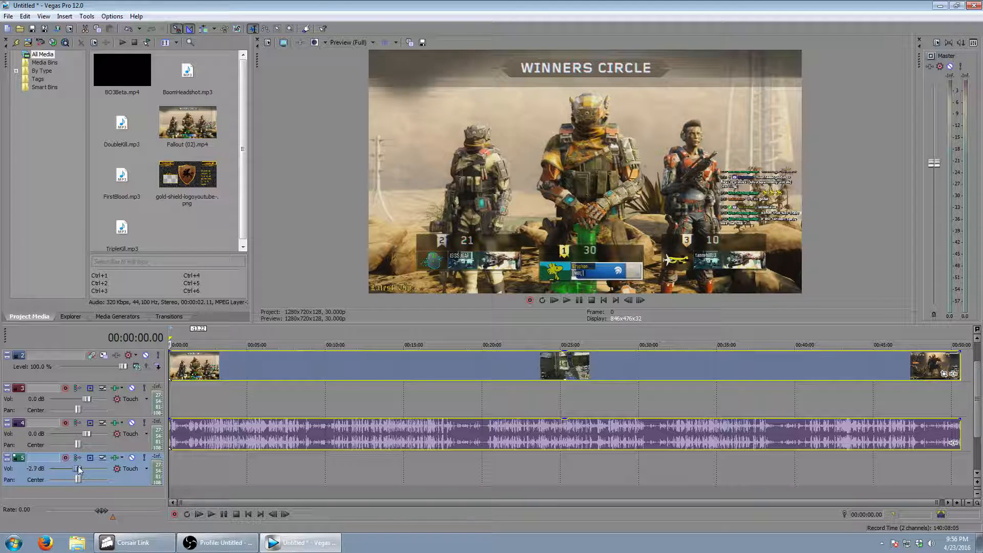
left_click_drag(78, 467, 79, 465)
- Move the gameplay clip up to the first video track, with its audio on the first audio track
scroll(590, 441, "up", 1)
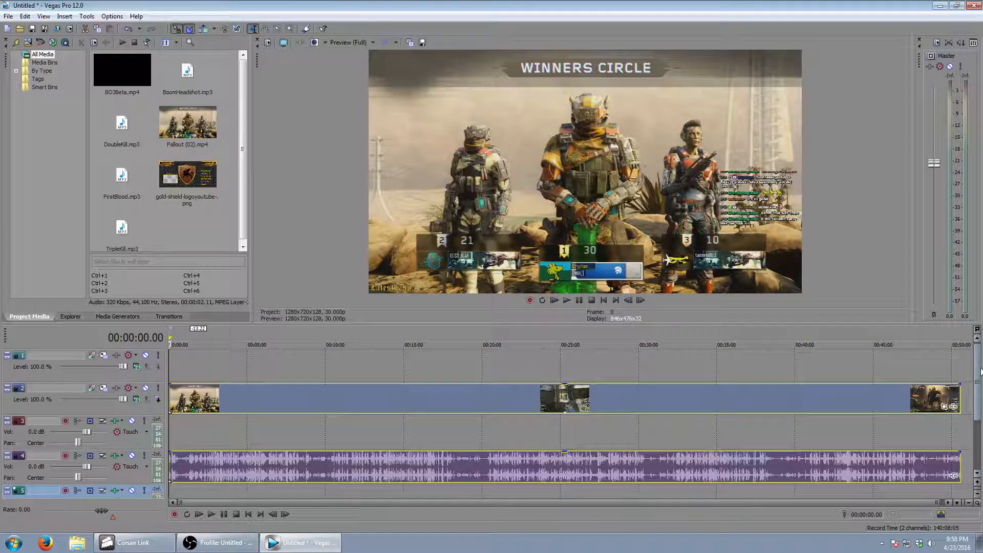
left_click_drag(633, 408, 640, 376)
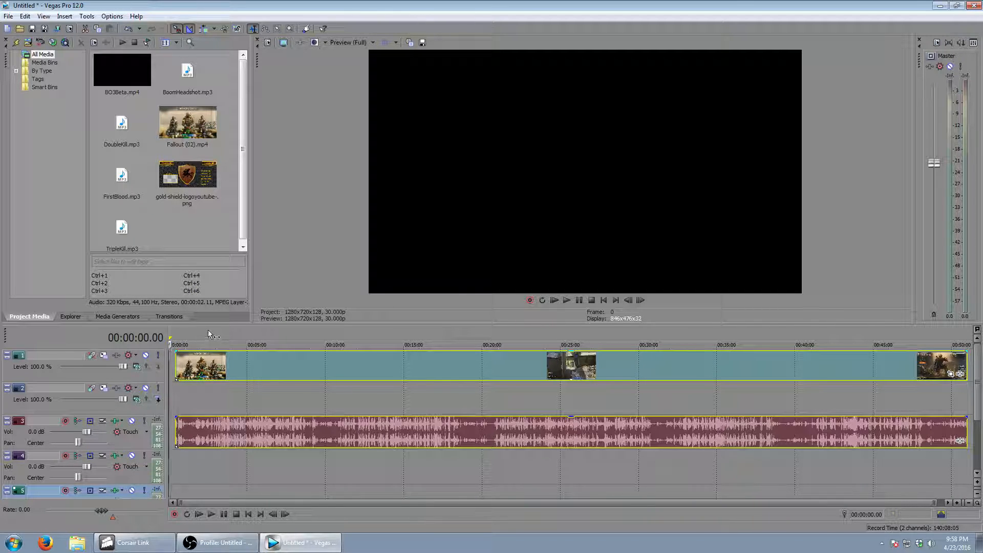
- Find the end of the first match and split the gameplay clip at 00:09:44.18
left_click_drag(202, 332, 304, 331)
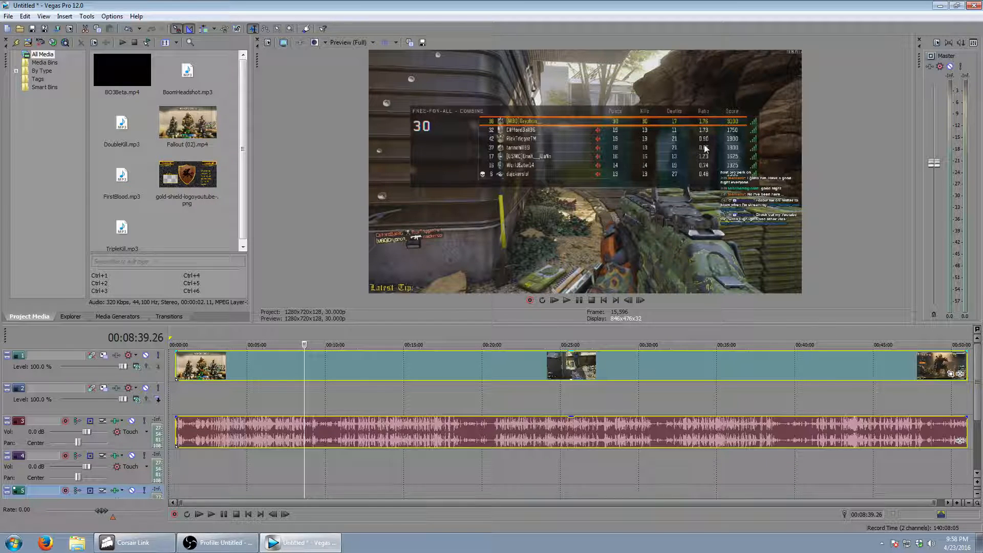
left_click(323, 370)
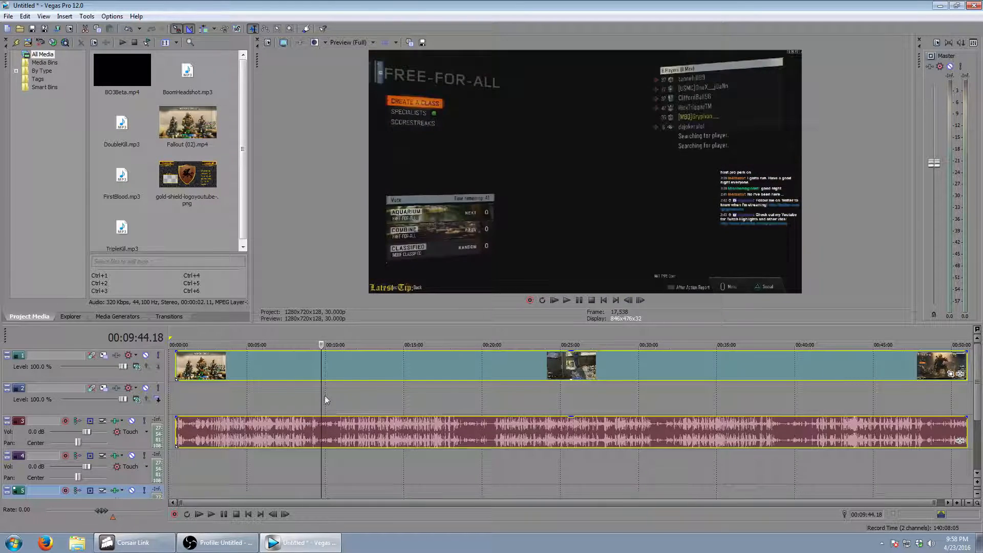
right_click(322, 372)
left_click(337, 212)
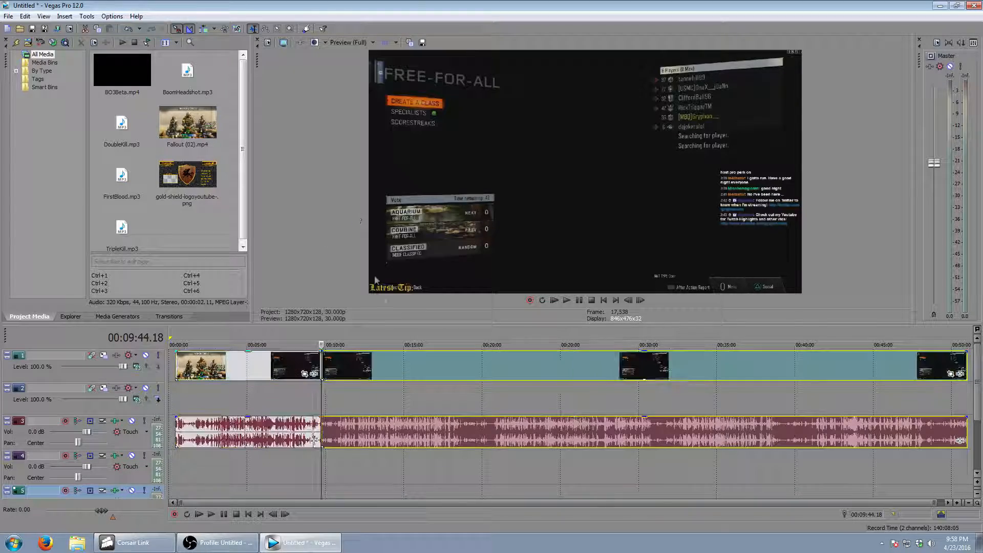
- Look past the second match's final killcam and split the gameplay clip at 00:20:37.26
left_click(453, 338)
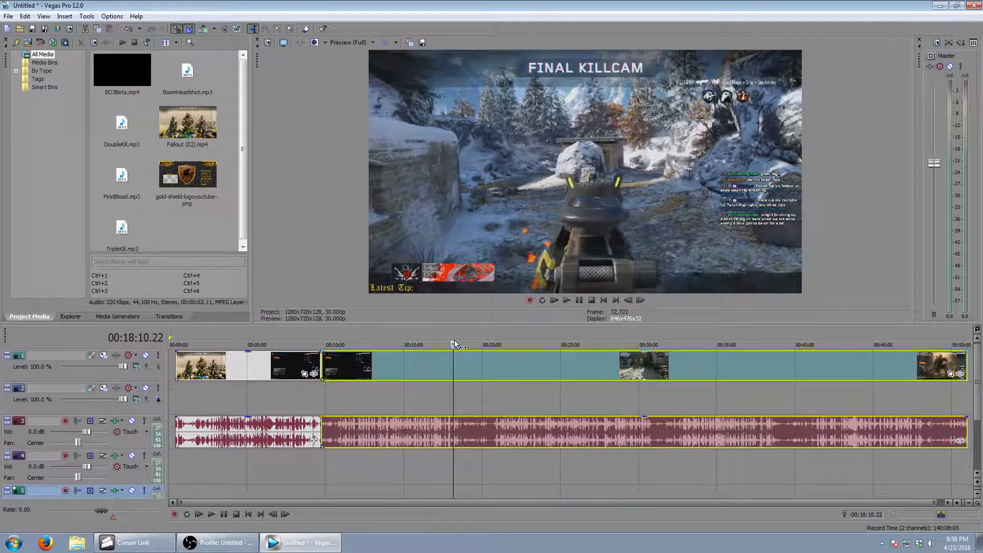
left_click(459, 343)
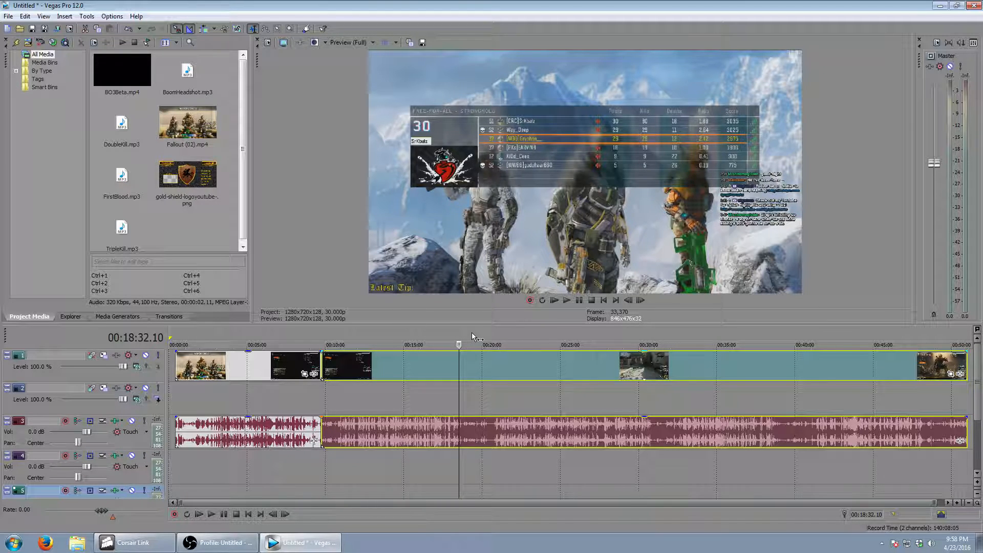
left_click(472, 334)
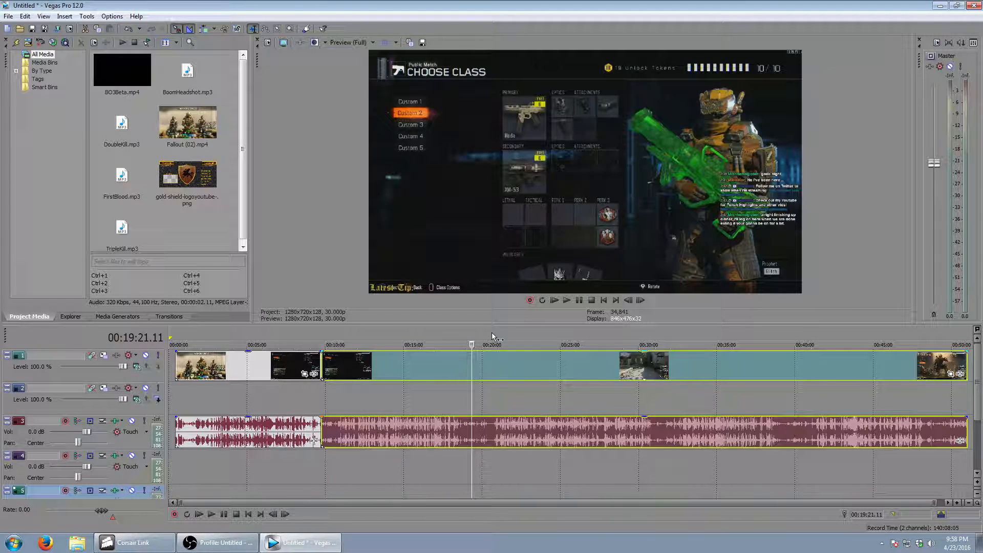
left_click(492, 333)
right_click(492, 375)
left_click(534, 216)
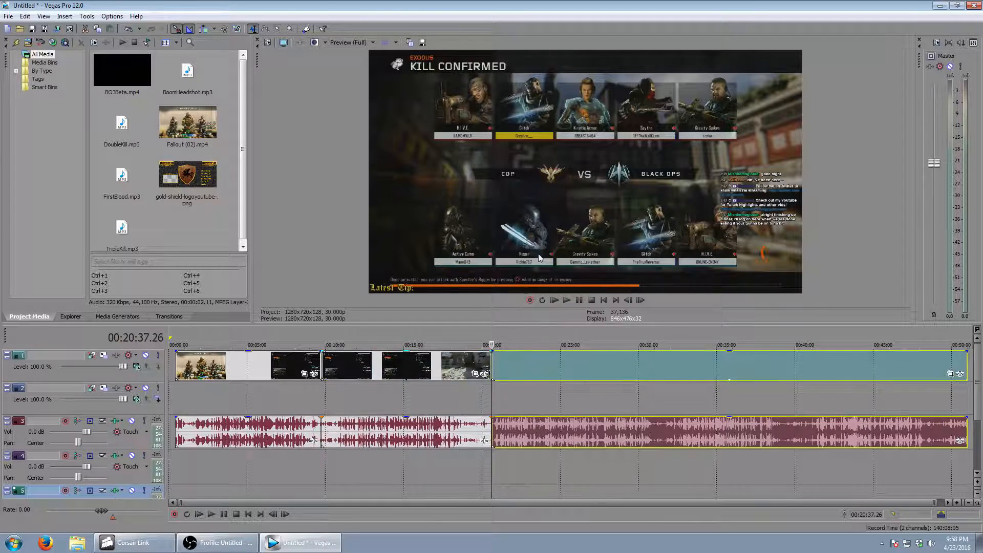
- Find the lobby screen after the Kill Confirmed match and split the gameplay clip at 00:31:33.03
left_click(651, 335)
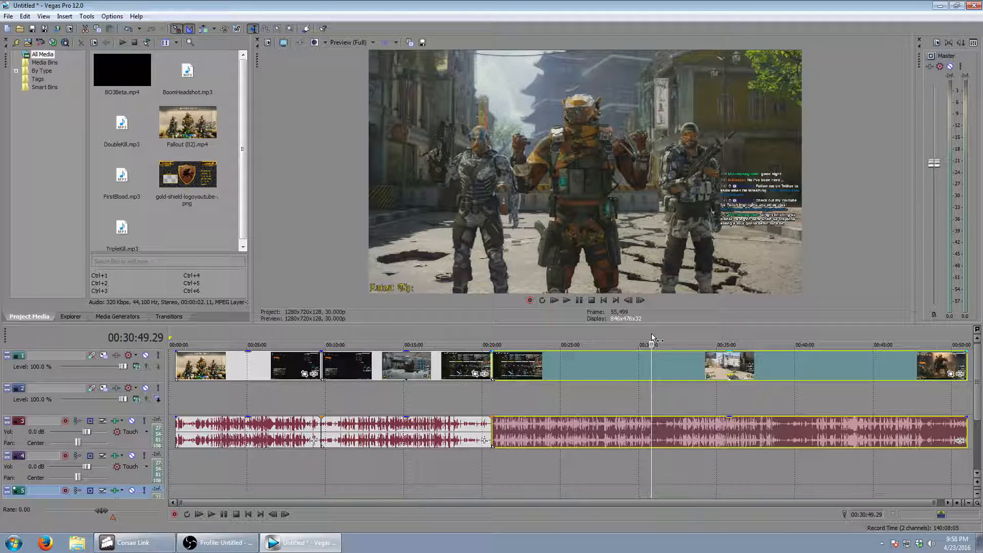
left_click(649, 329)
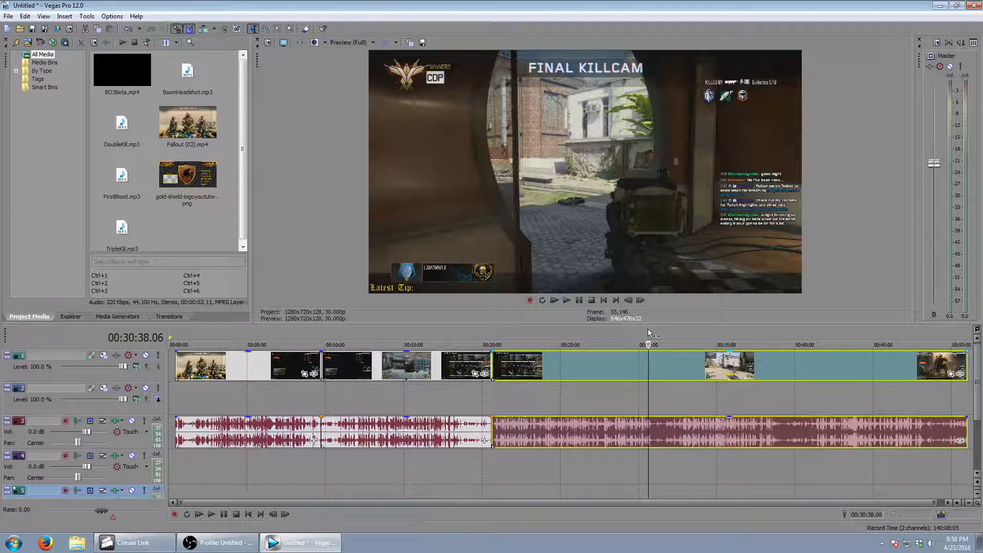
left_click(648, 328)
left_click(645, 326)
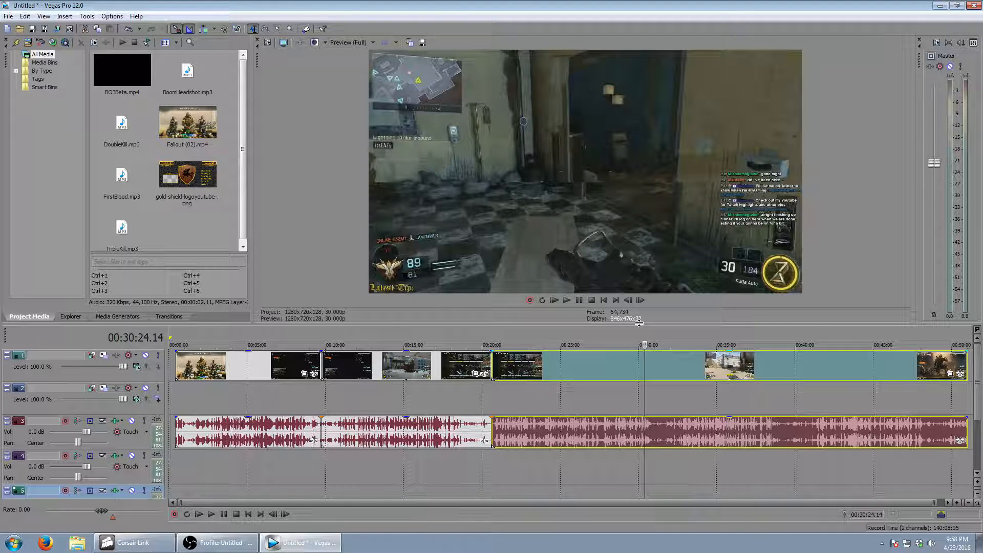
left_click(662, 332)
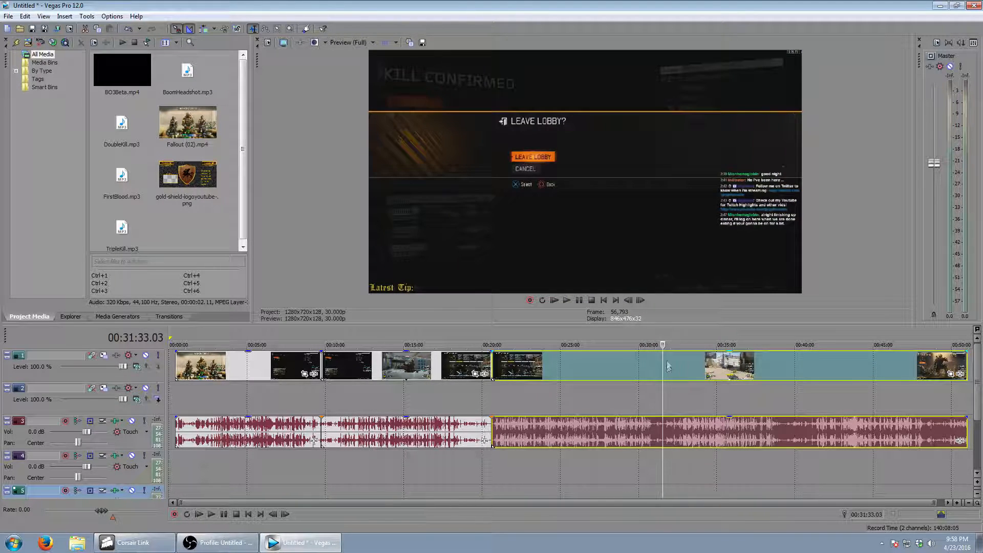
right_click(667, 364)
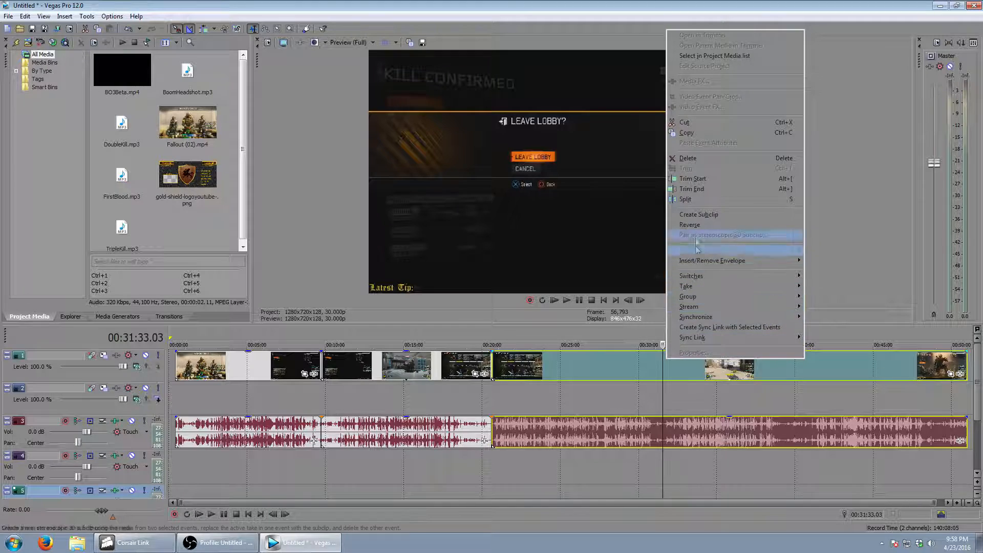
left_click(687, 200)
- Find the end of the fourth match and split the gameplay clip at 00:39:08.06
scroll(660, 366, "down", 1)
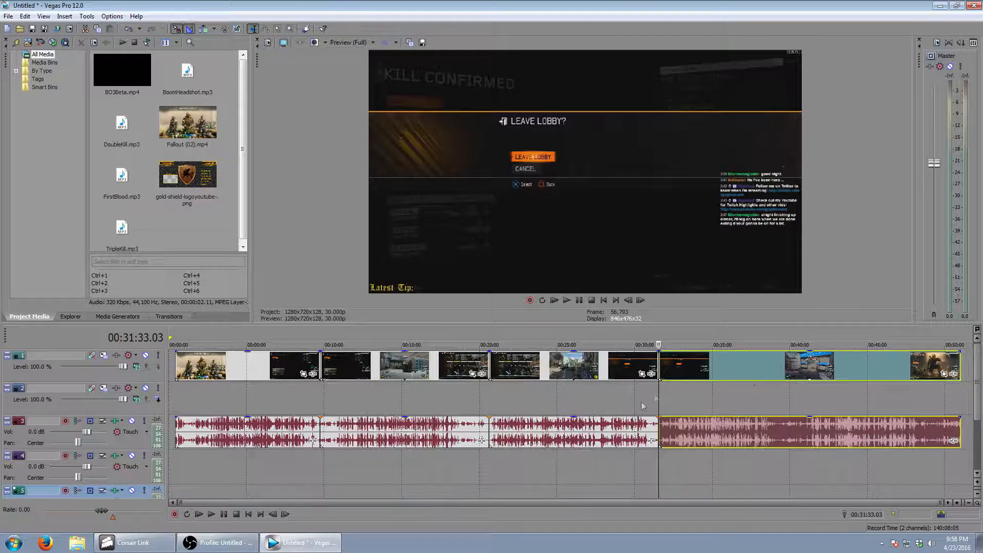
left_click(766, 332)
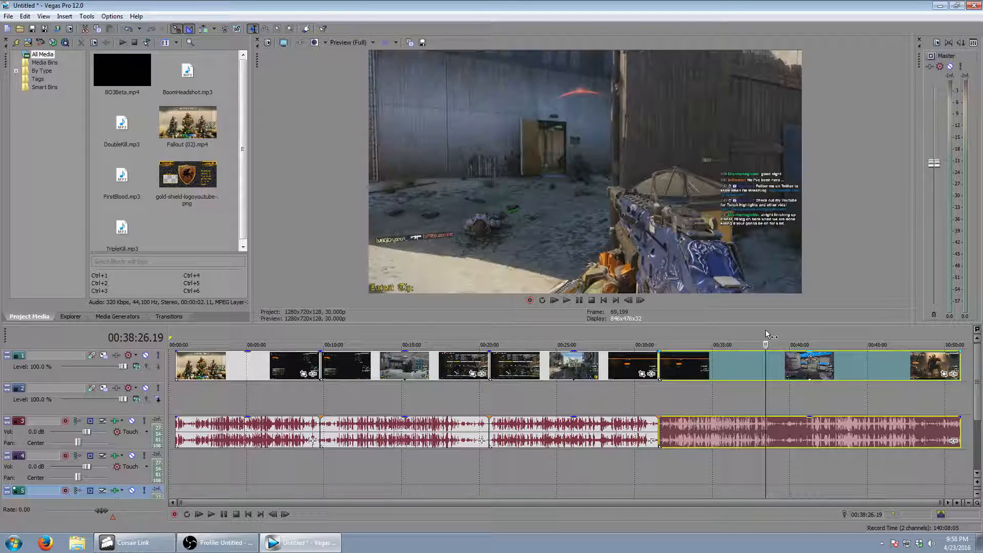
left_click(760, 331)
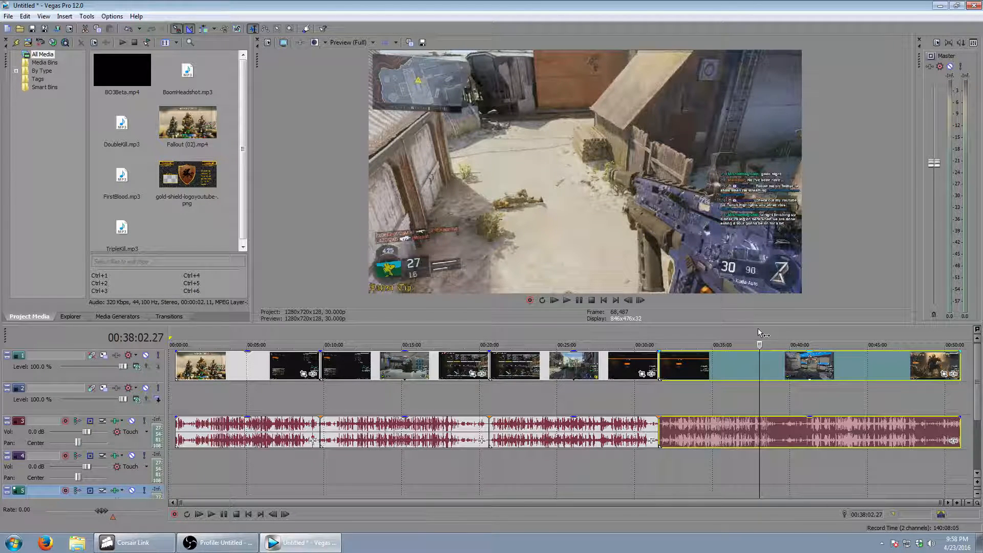
left_click(761, 331)
left_click(767, 331)
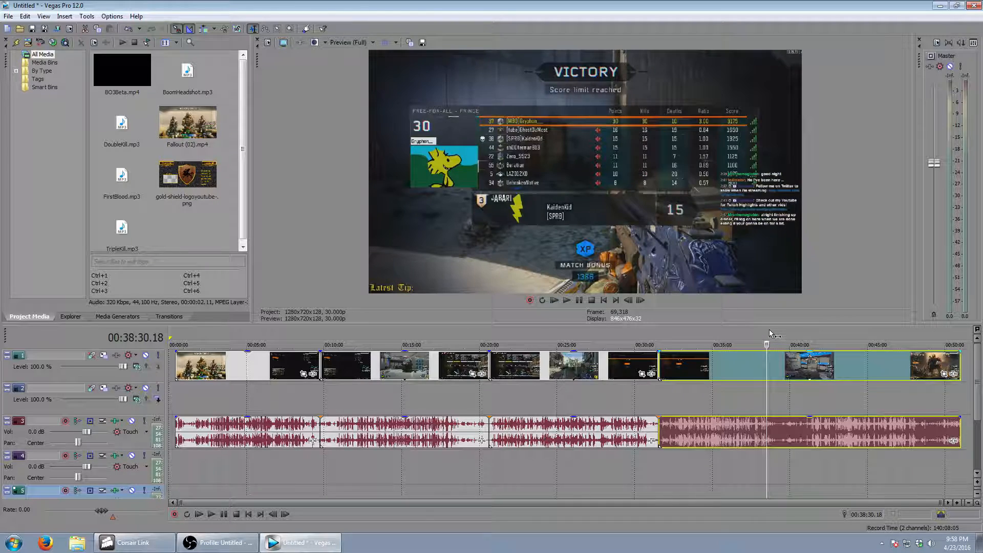
left_click(777, 330)
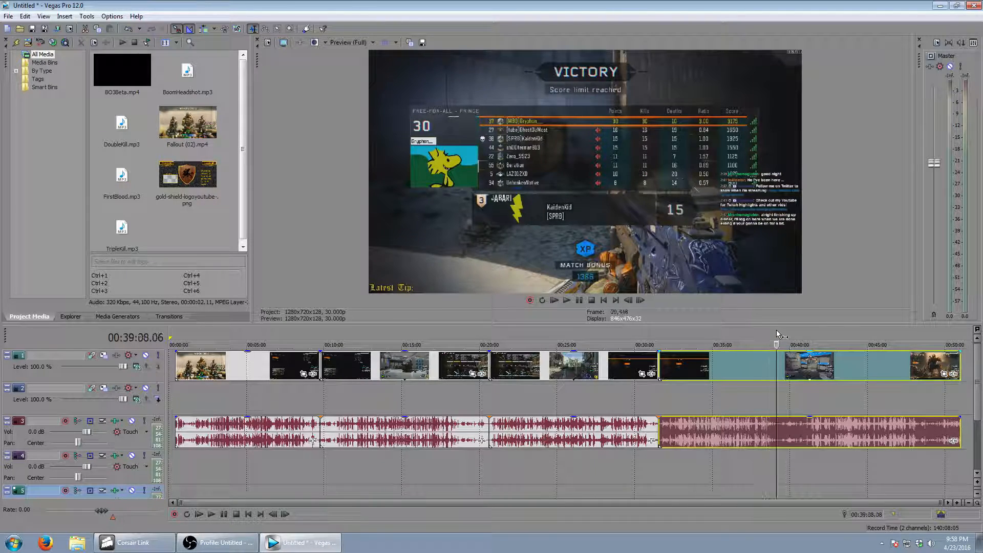
right_click(775, 367)
left_click(794, 208)
- Check frames at several points across the split gameplay sections
left_click(903, 339)
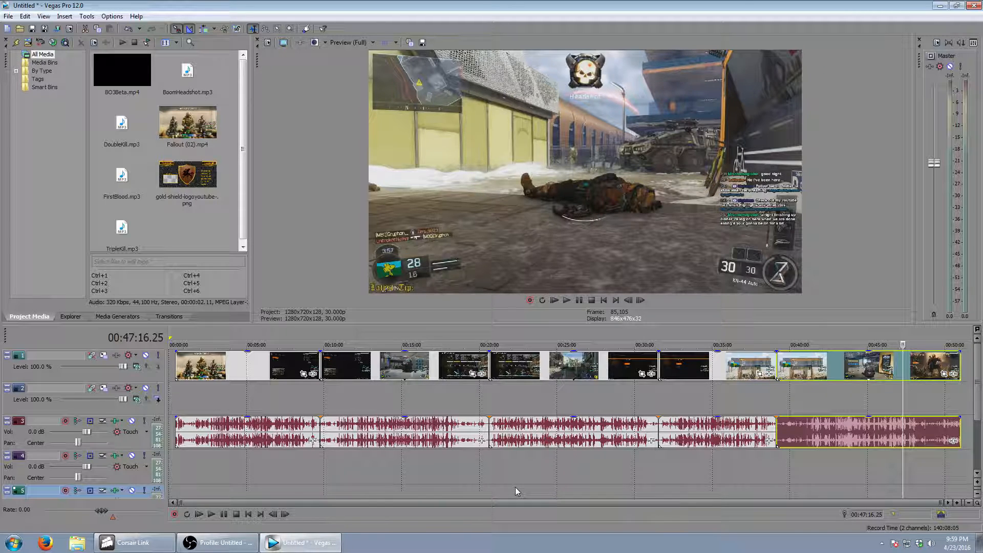
left_click(584, 344)
left_click(426, 343)
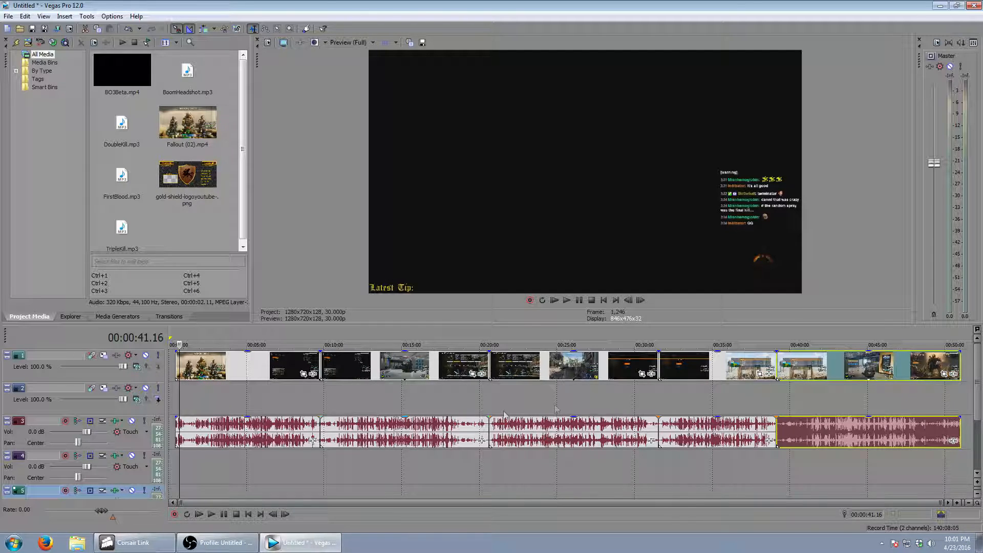
- Find the first match's class selection screen, split the gameplay clip at 00:02:30.05 and delete the section before it
key("space")
scroll(287, 461, "up", 2)
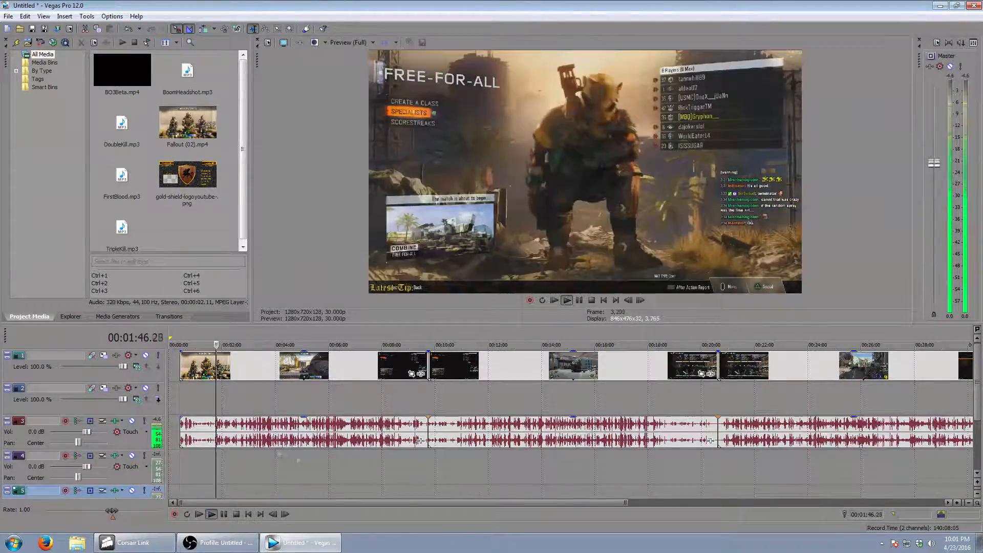
left_click(300, 335)
left_click(305, 336)
scroll(308, 336, "up", 1)
left_click(387, 331)
left_click(420, 336)
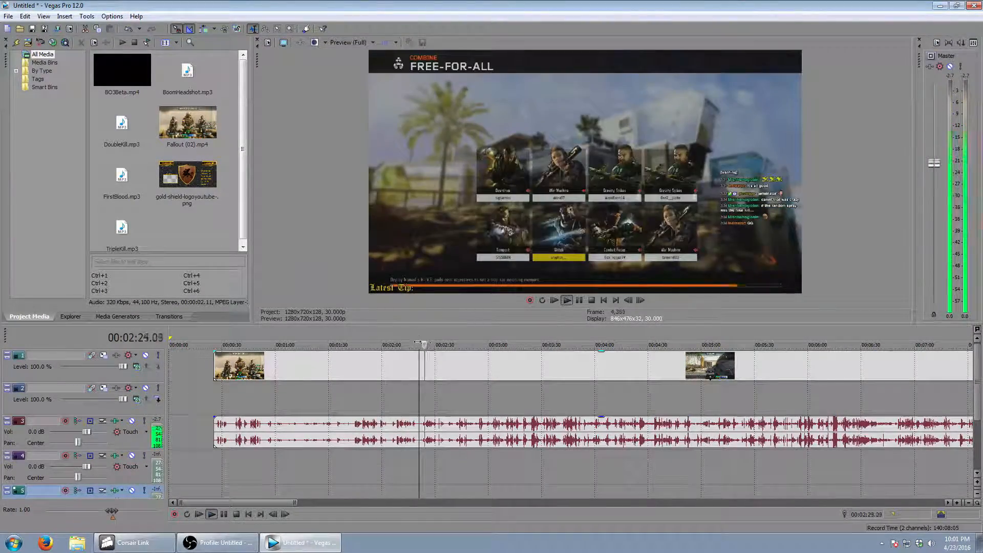
left_click(224, 514)
scroll(549, 336, "up", 4)
left_click(548, 335)
left_click(540, 336)
left_click(553, 335)
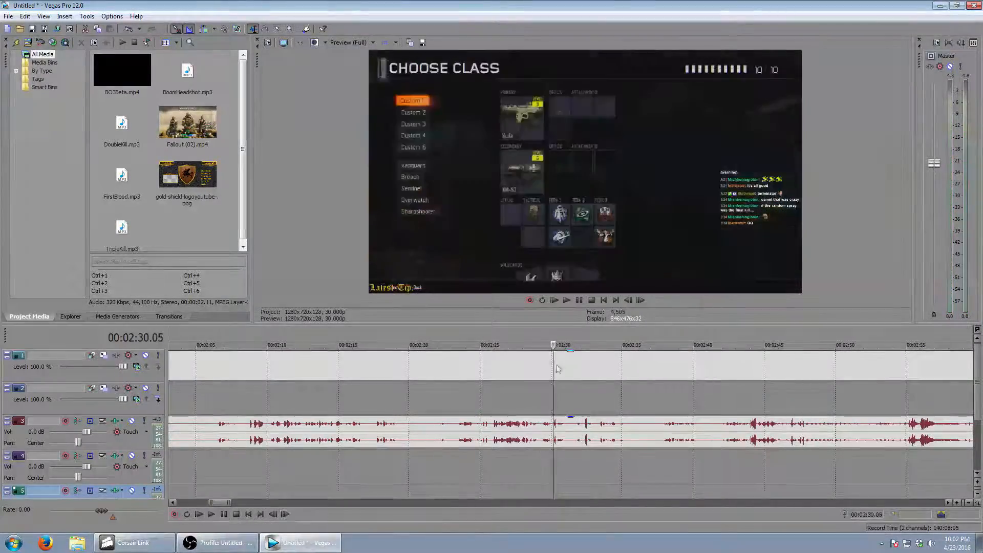
key("s")
left_click(504, 369)
key("Delete")
- Play the closing part of the first match to locate where it ends
scroll(501, 402, "down", 7)
key("space")
left_click(614, 337)
scroll(605, 337, "down", 1)
left_click(629, 334)
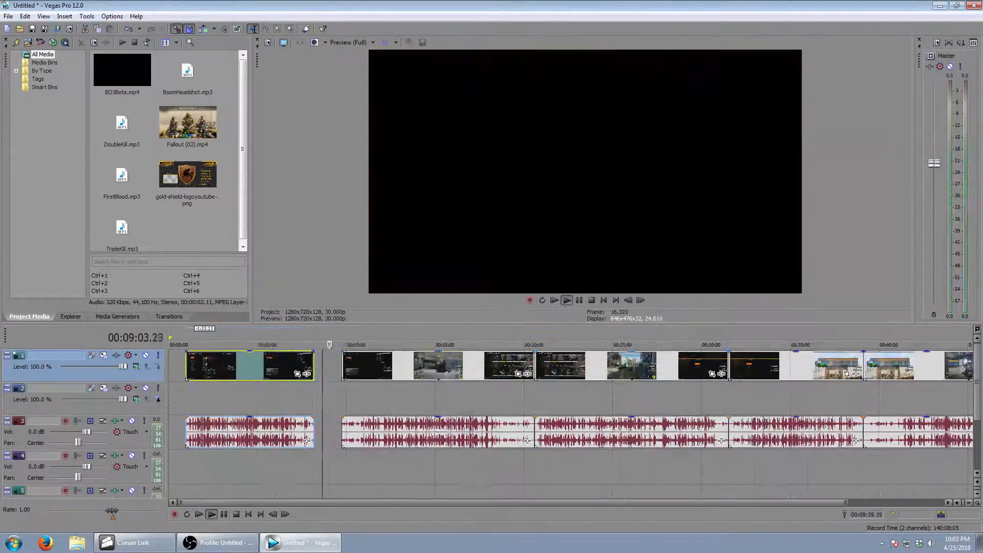
- Scan the following gameplay up to the Winners Circle screen near 00:30:50
left_click(468, 337)
left_click(486, 336)
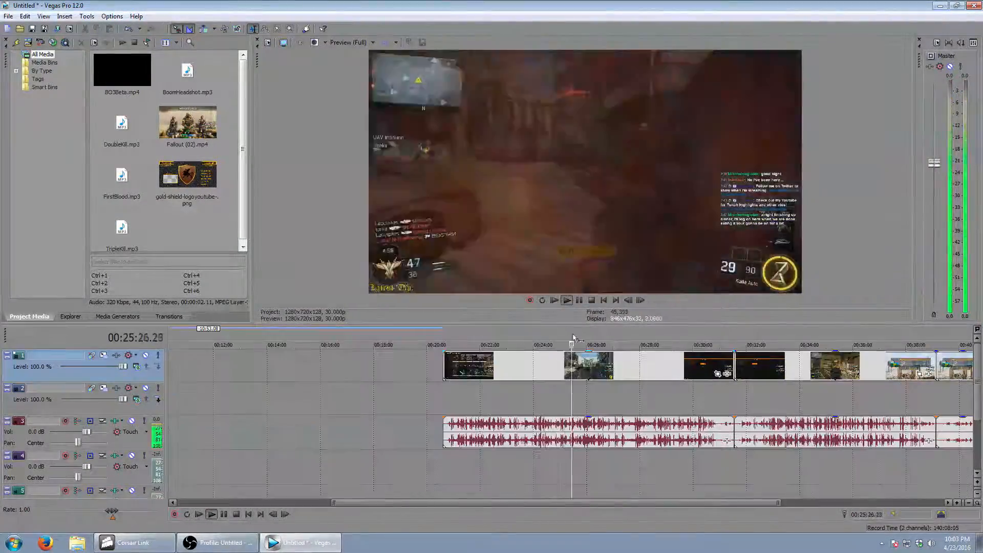
left_click(681, 334)
left_click(711, 334)
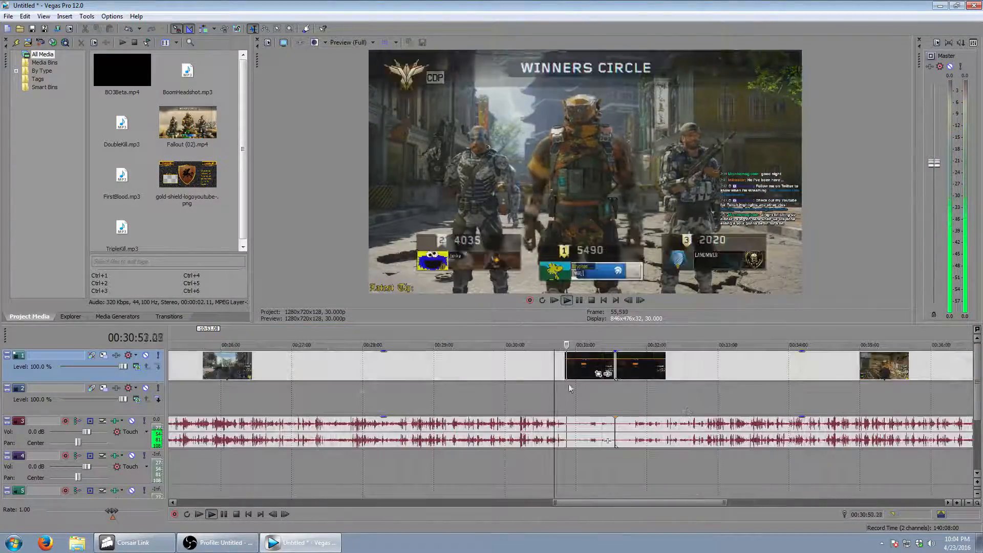
left_click(223, 514)
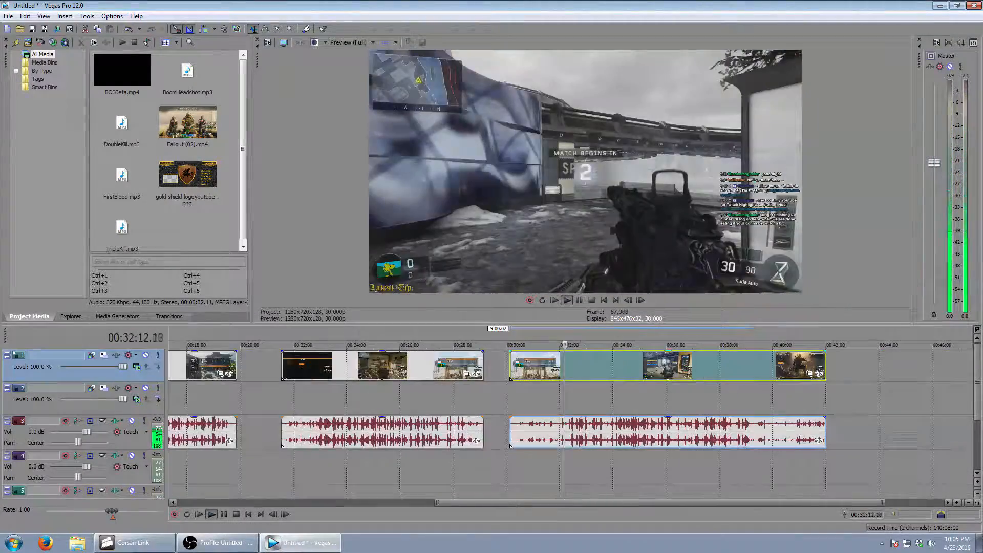
- Check frames across the last match's clip through to its end
left_click(580, 339)
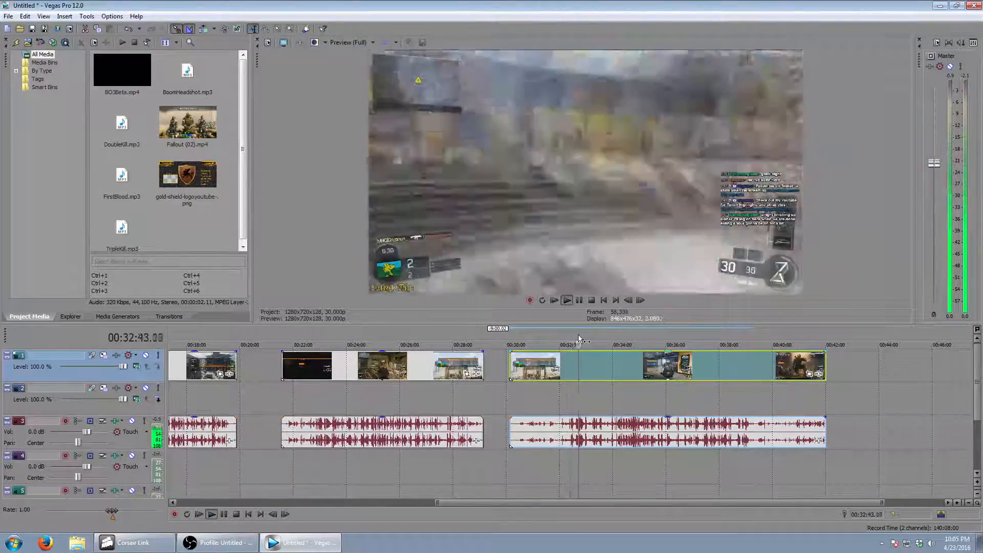
left_click(640, 338)
left_click(742, 338)
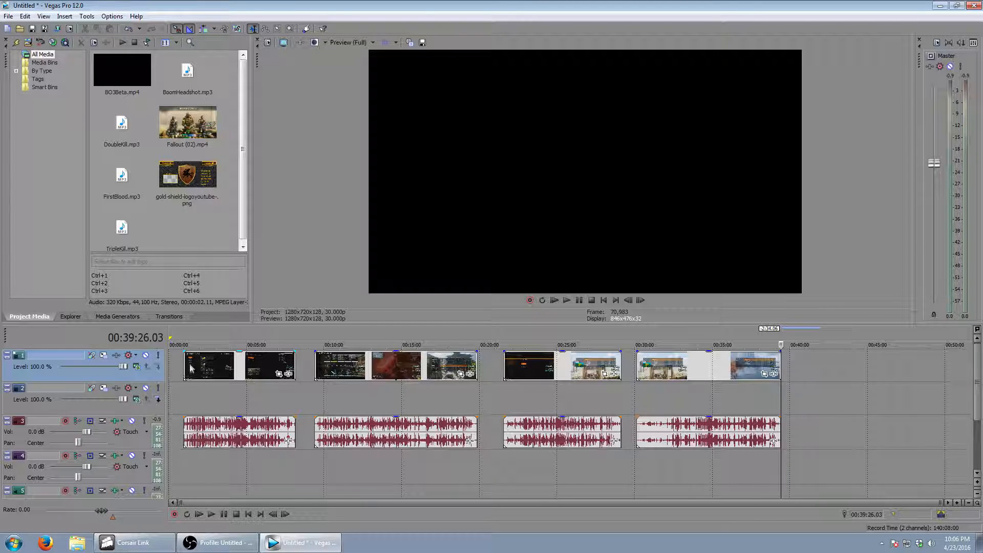
- Try extending the start of the first match's clip back by about 18 seconds to restore trimmed footage, and undo the extension
left_click(183, 343)
scroll(190, 384, "up", 5)
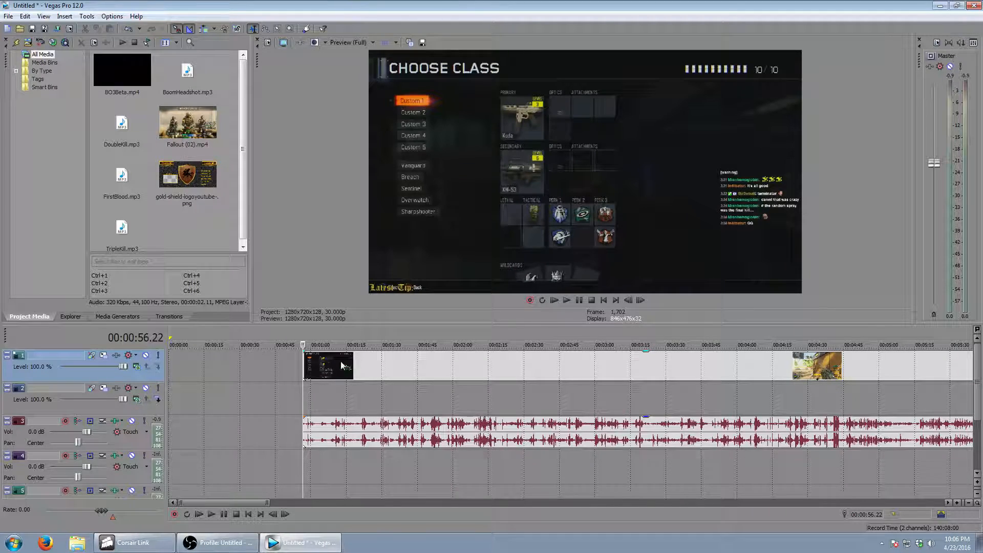
left_click(267, 362)
left_click_drag(267, 363, 260, 362)
left_click(263, 337)
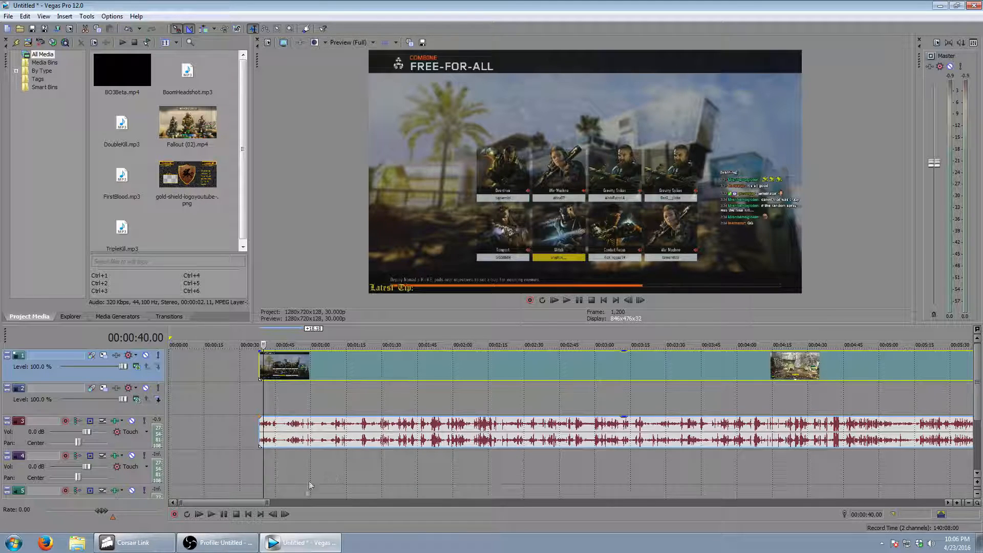
key("space")
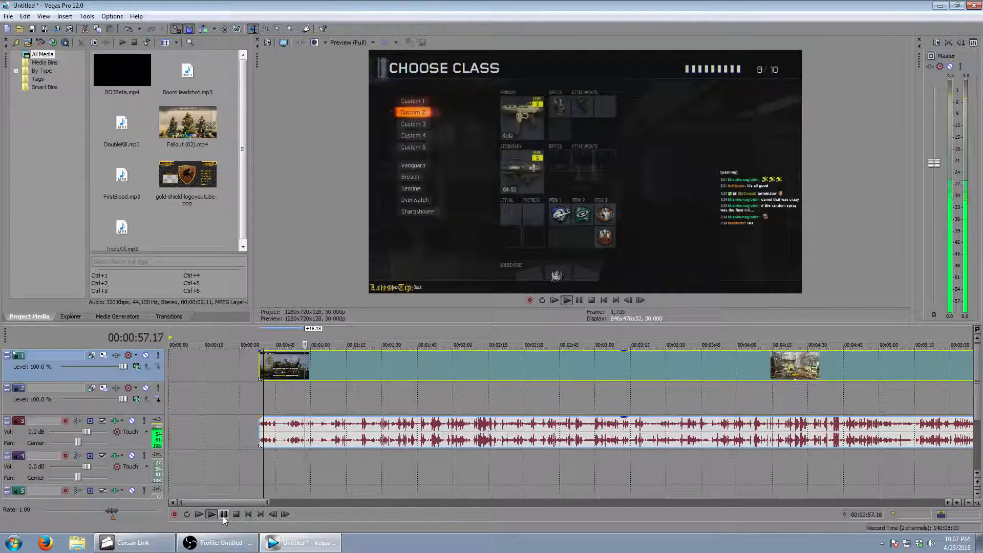
left_click(224, 515)
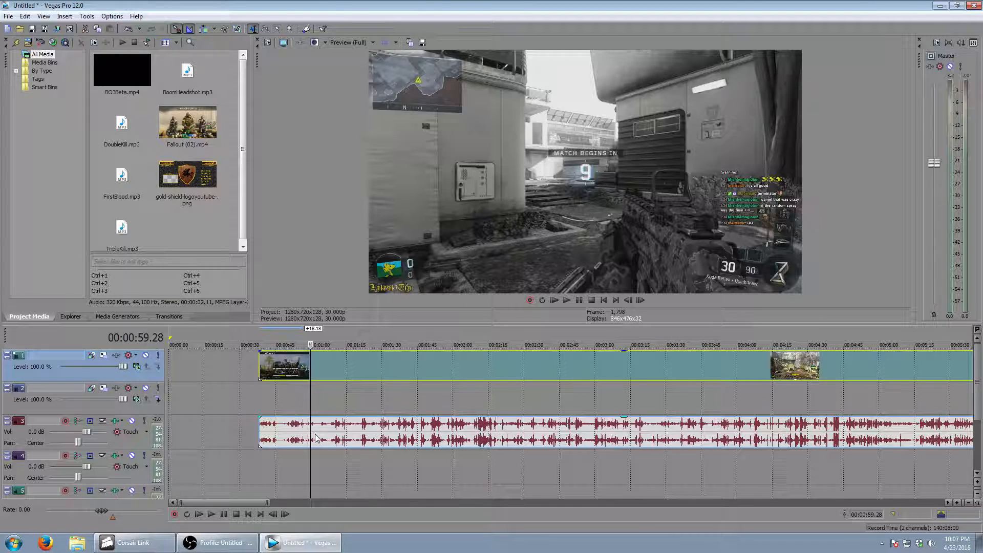
left_click(25, 16)
left_click(42, 28)
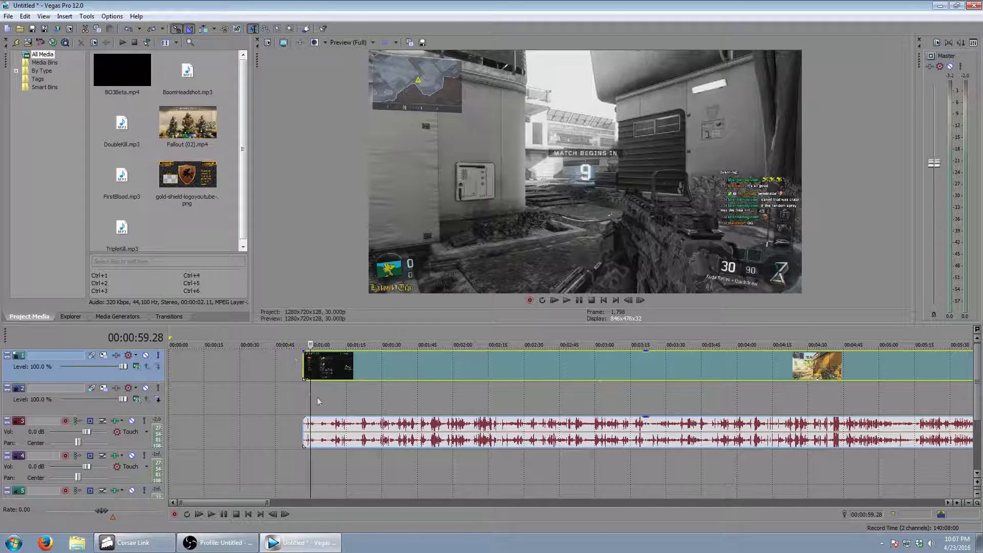
- Play the first match from the start of its trimmed clip to find the first kill
left_click(302, 336)
left_click(212, 514)
left_click(236, 514)
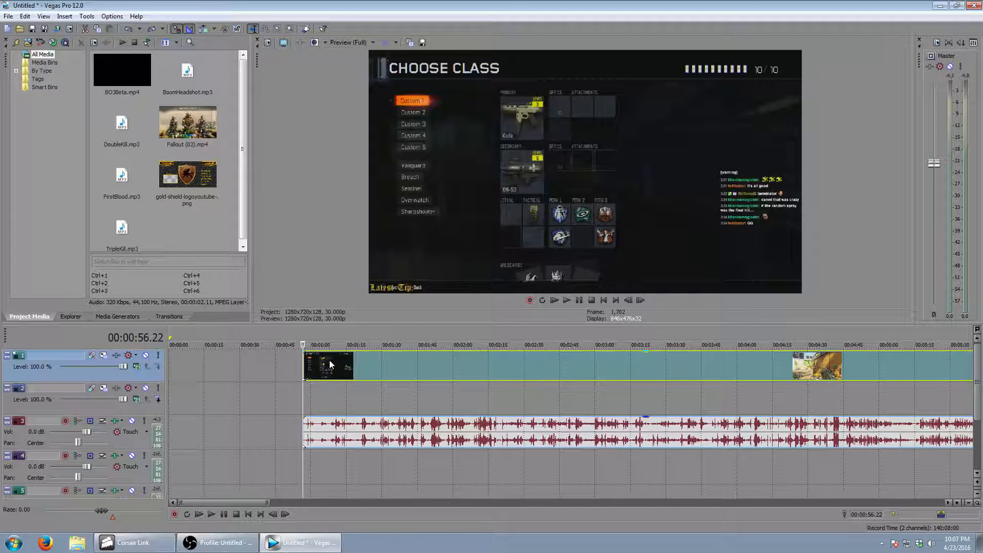
scroll(244, 448, "down", 3)
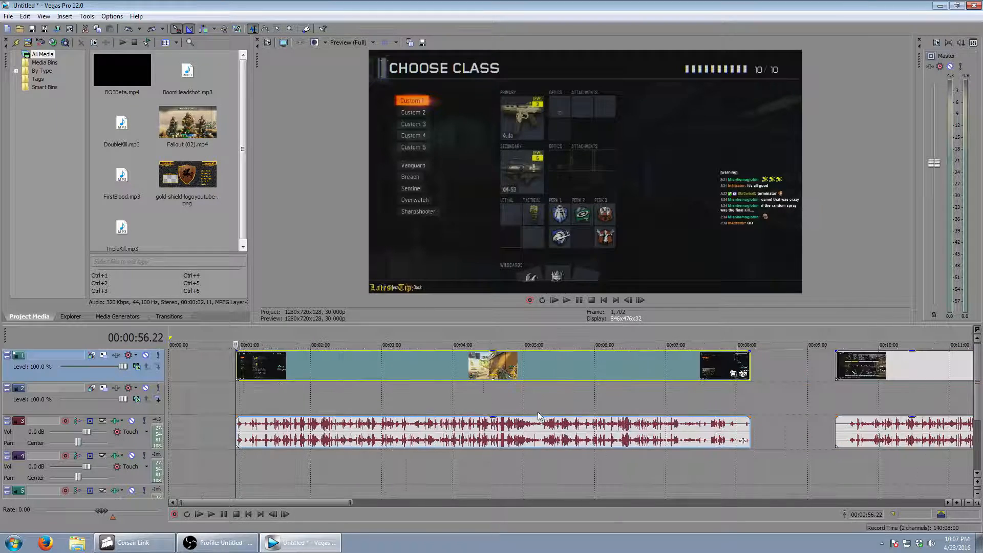
left_click(212, 514)
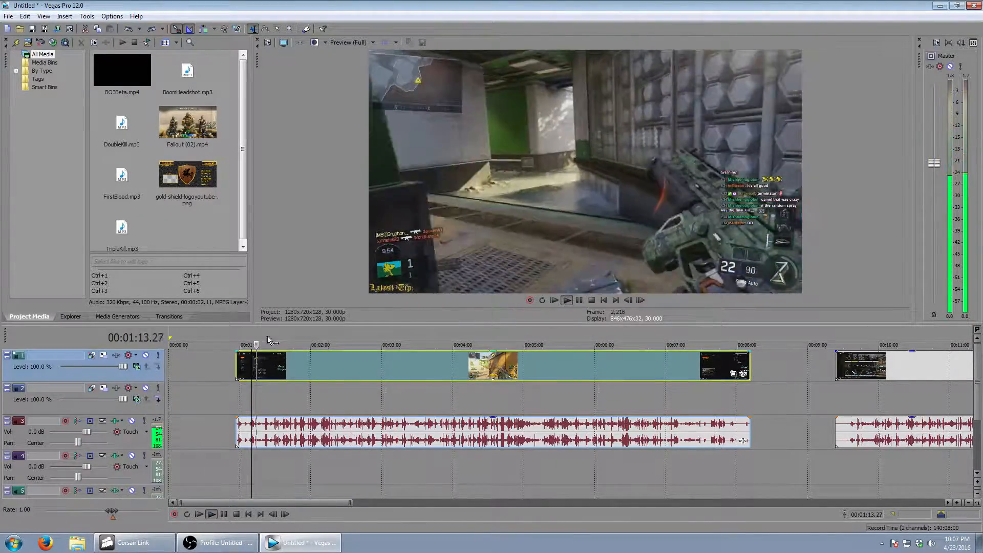
scroll(280, 358, "up", 3)
left_click(331, 335)
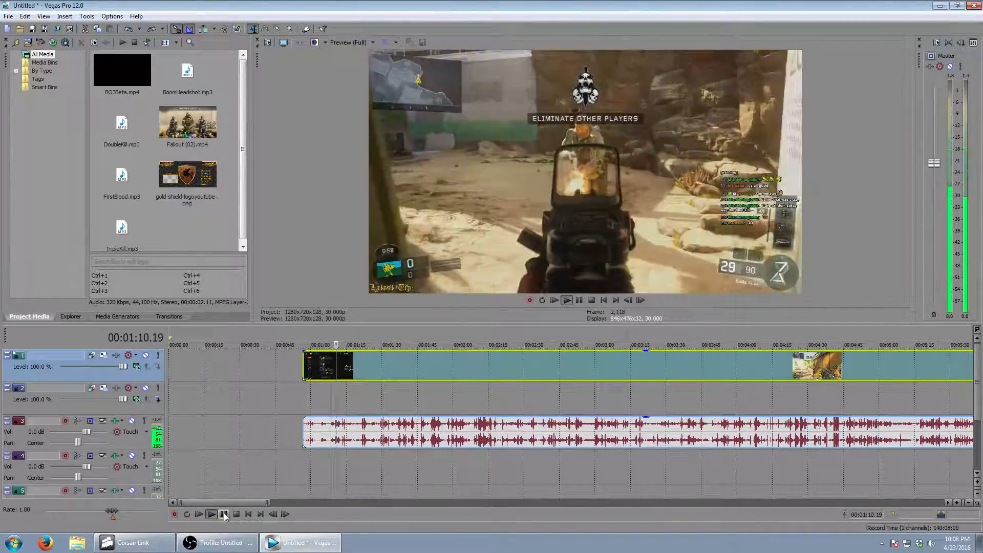
left_click(223, 513)
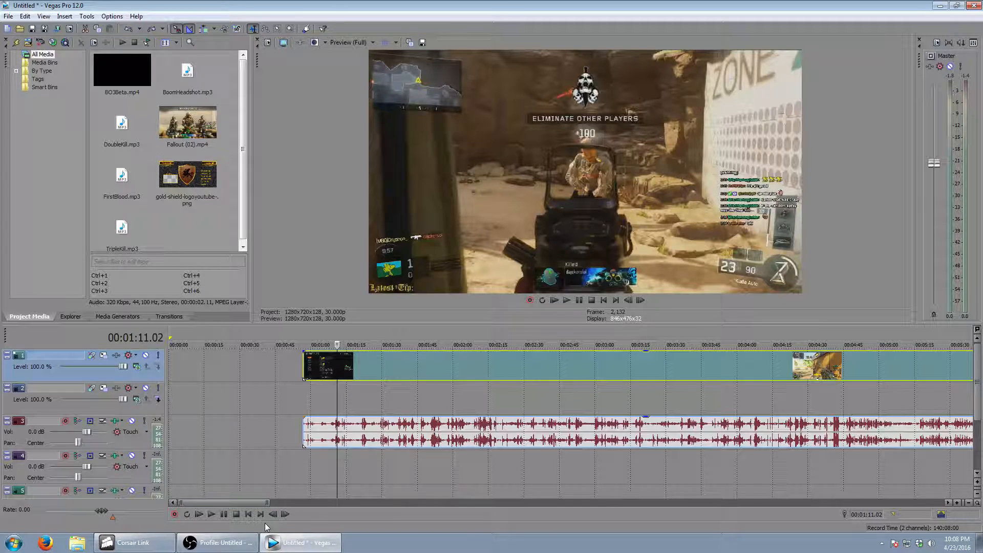
- Step frame by frame to the moment the first kill registers and place the playhead at 00:01:10.23
left_click(274, 513)
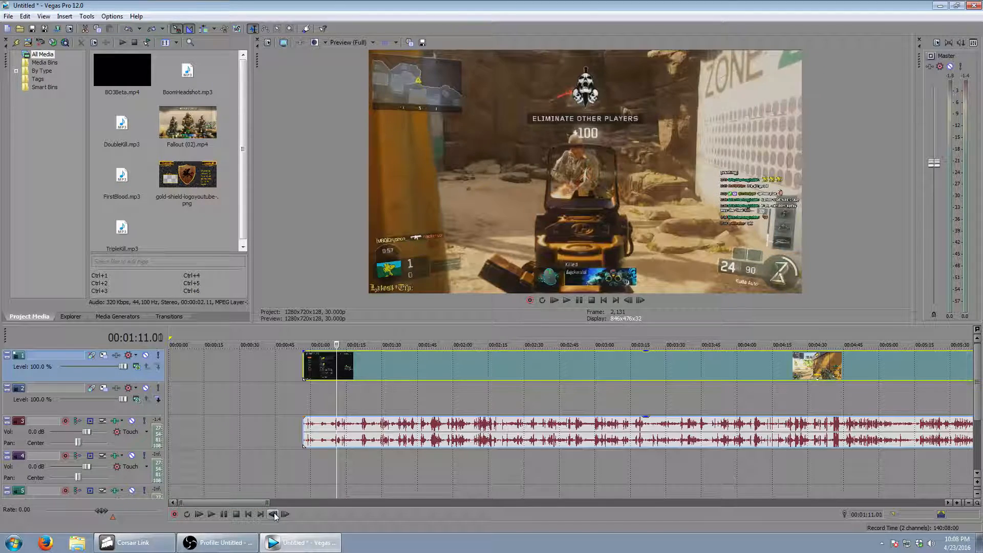
left_click(274, 513)
left_click(274, 514)
left_click(274, 513)
left_click(274, 513)
left_click(274, 514)
left_click(274, 513)
left_click(274, 514)
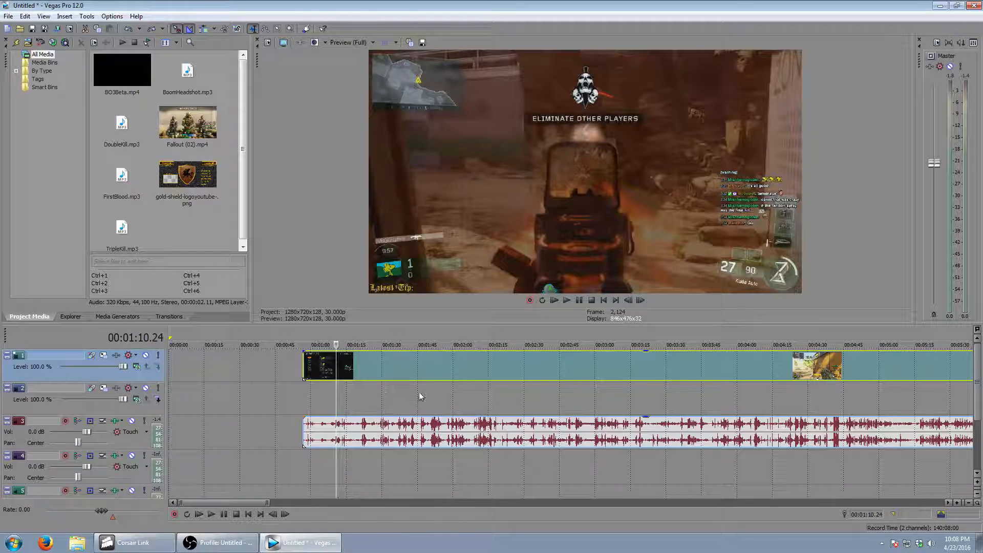
left_click(273, 514)
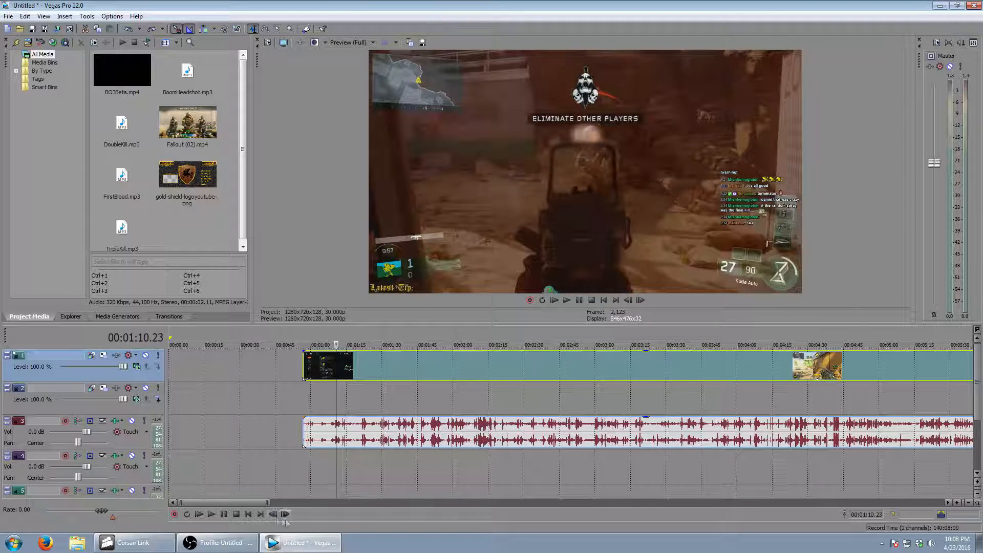
left_click(273, 514)
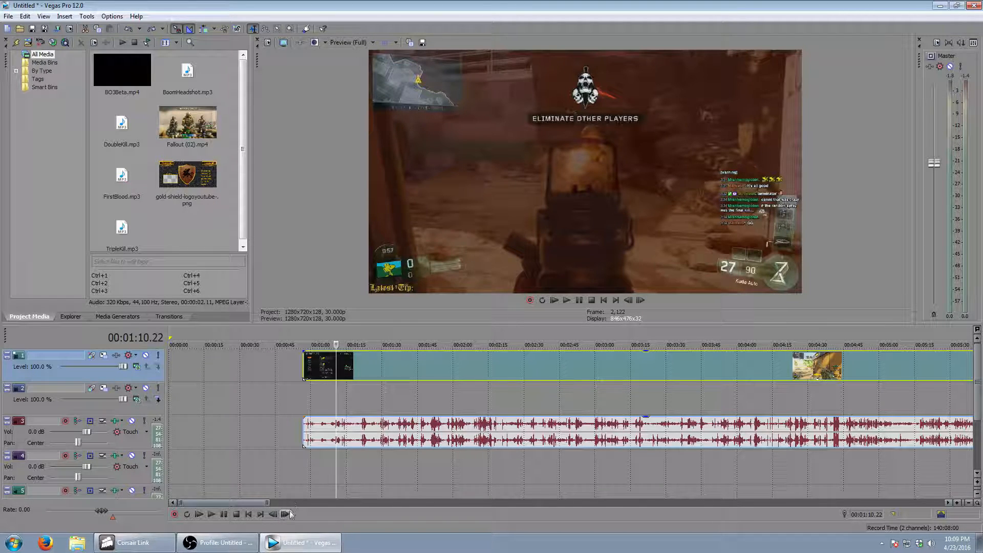
left_click(287, 515)
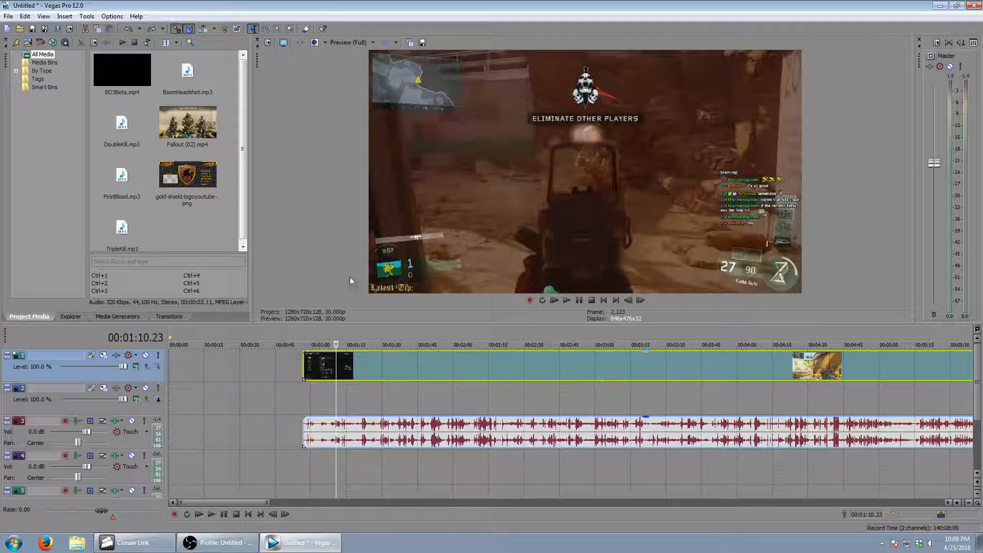
- Place FirstBlood.mp3 on the fourth track at 00:01:10.23 and play the match on from there
left_click_drag(117, 179, 419, 446)
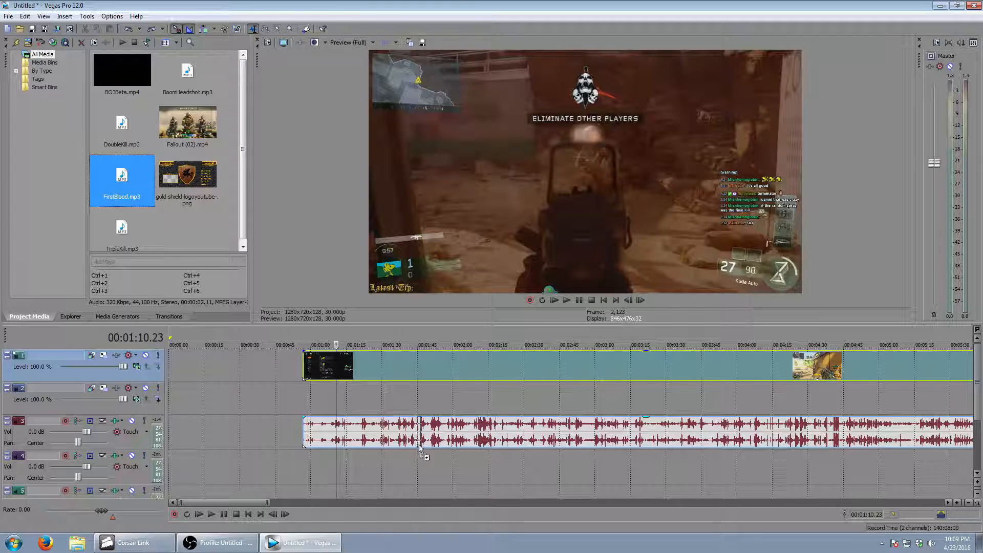
left_click_drag(330, 473, 339, 472)
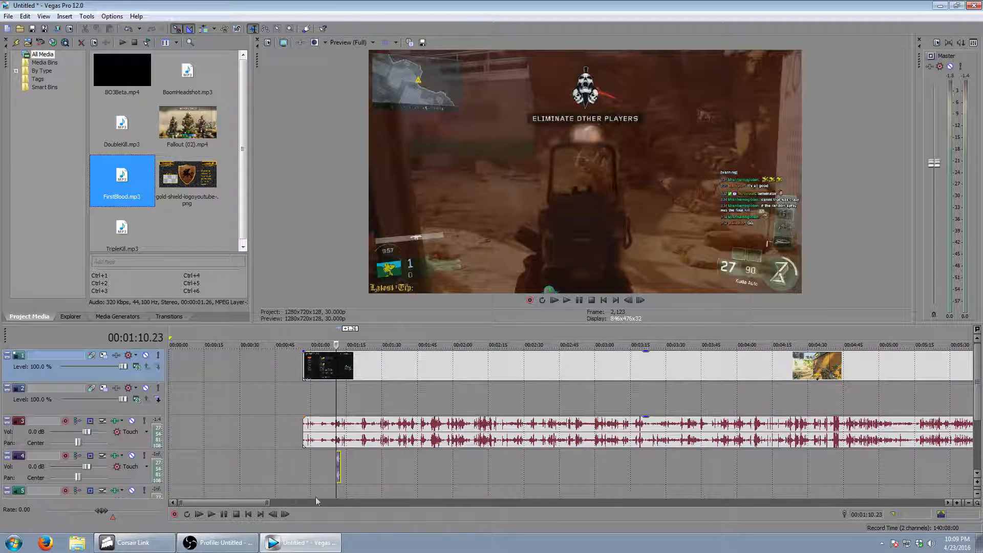
left_click(212, 515)
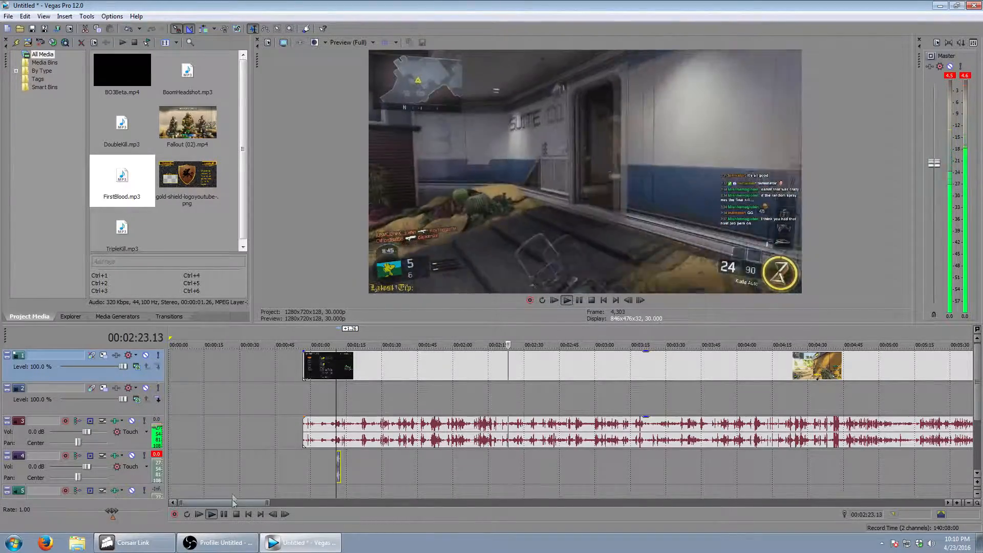
left_click(225, 515)
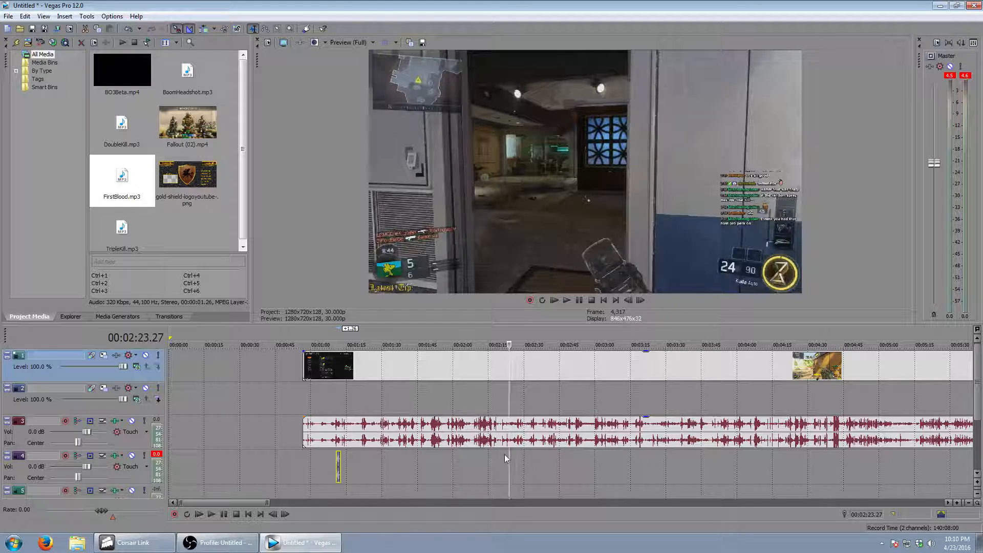
- Find the Double Kill in the first match and place the playhead on its second kill at 00:03:03.02
left_click(210, 515)
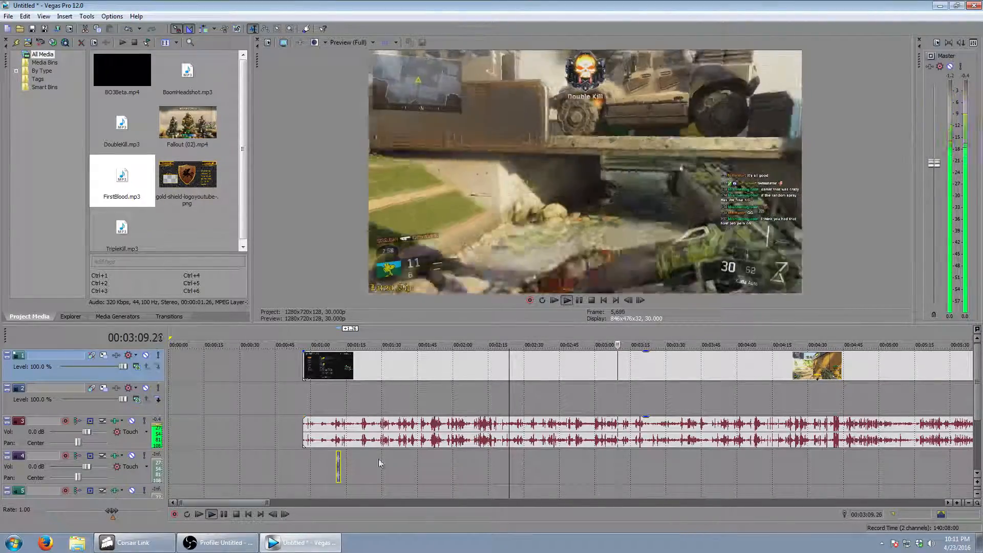
left_click(236, 514)
left_click(595, 389)
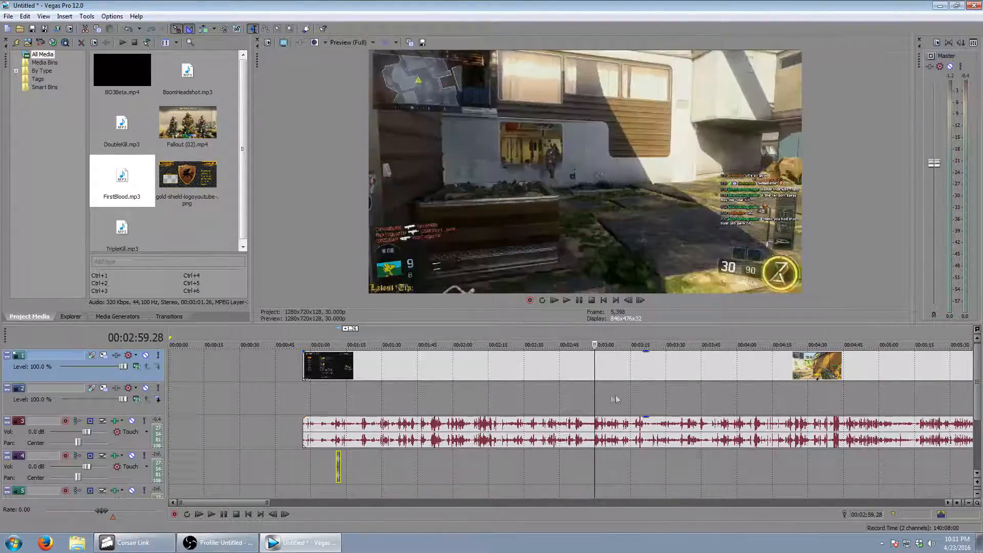
left_click(211, 515)
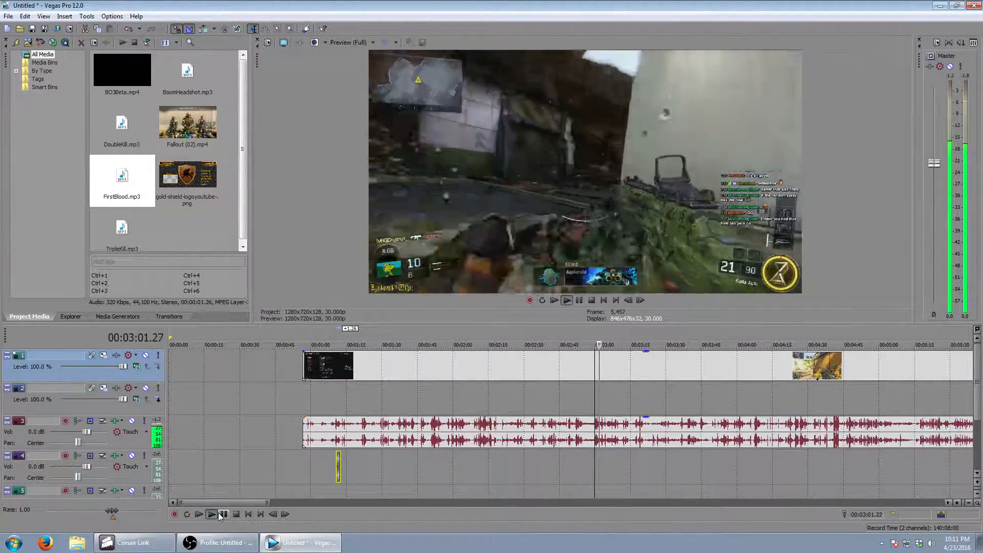
left_click(222, 515)
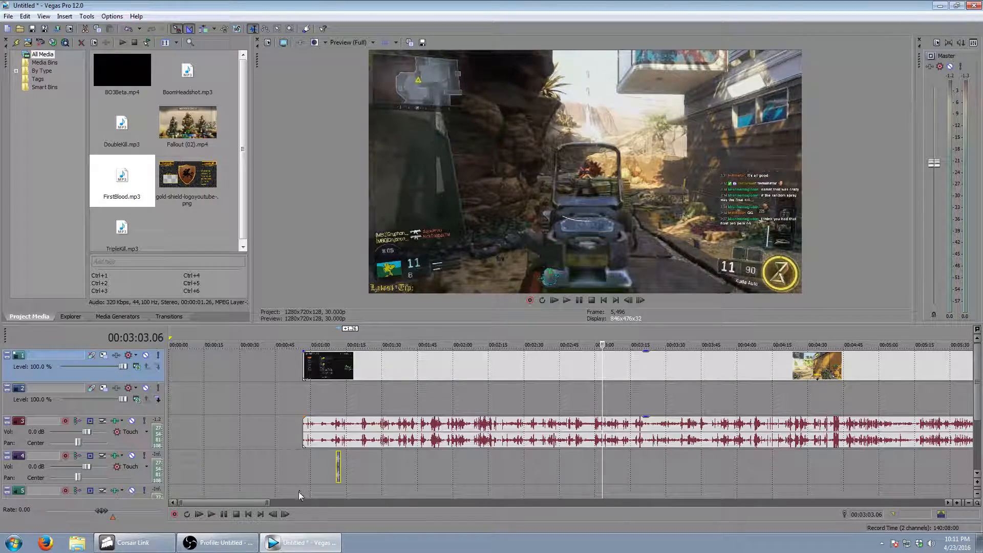
left_click(273, 514)
left_click(273, 514)
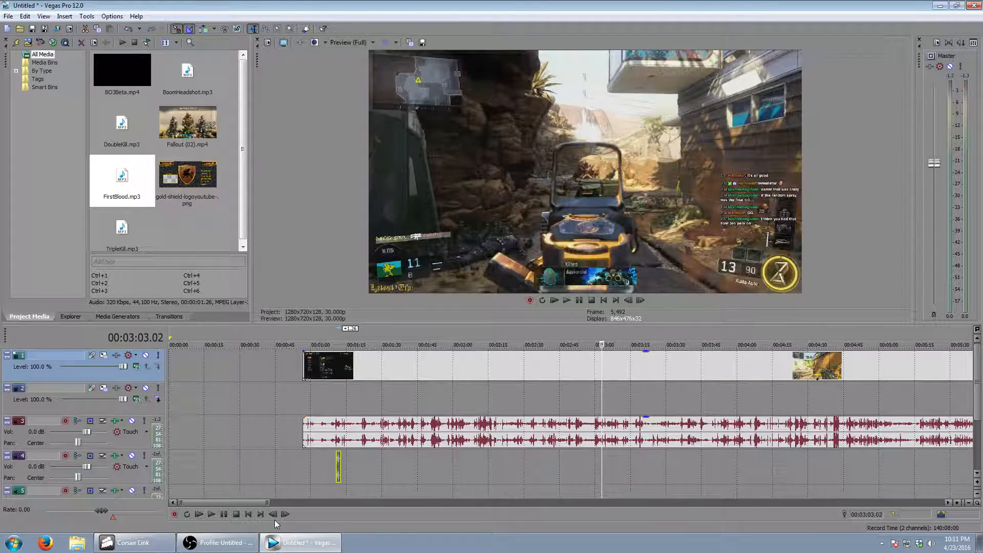
left_click(273, 515)
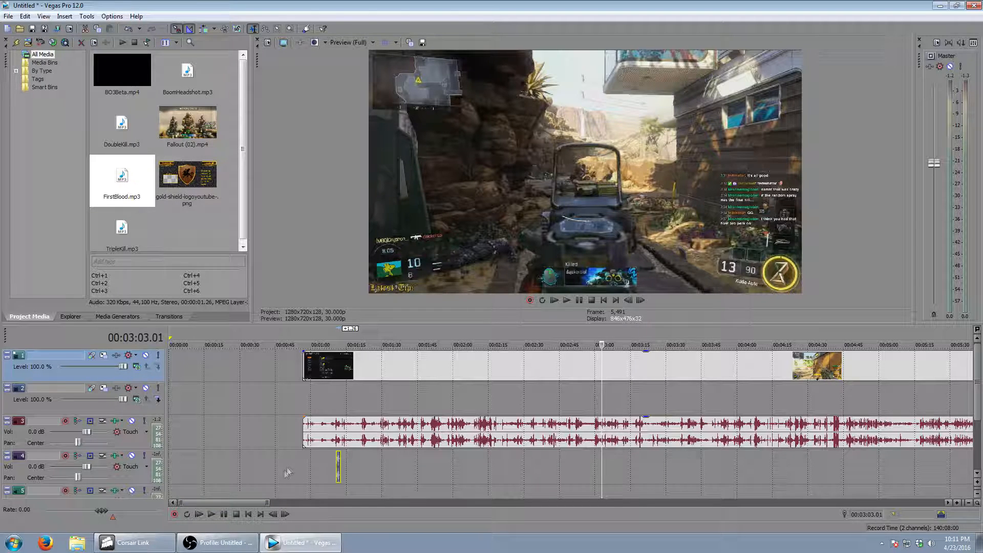
left_click(285, 514)
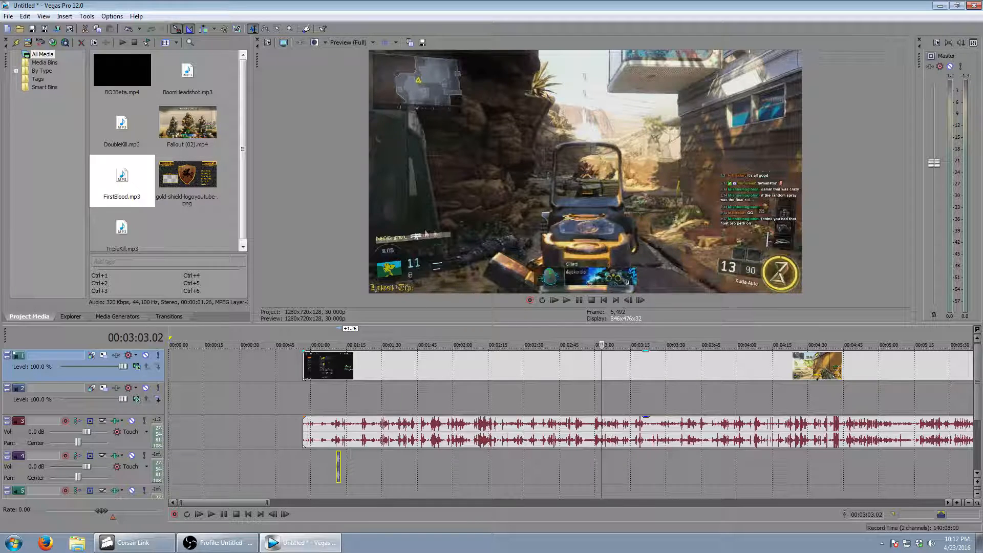
- Place DoubleKill.mp3 on the fourth track at 00:03:03.02 and play the match from just before it
left_click(124, 122)
left_click_drag(124, 122, 606, 471)
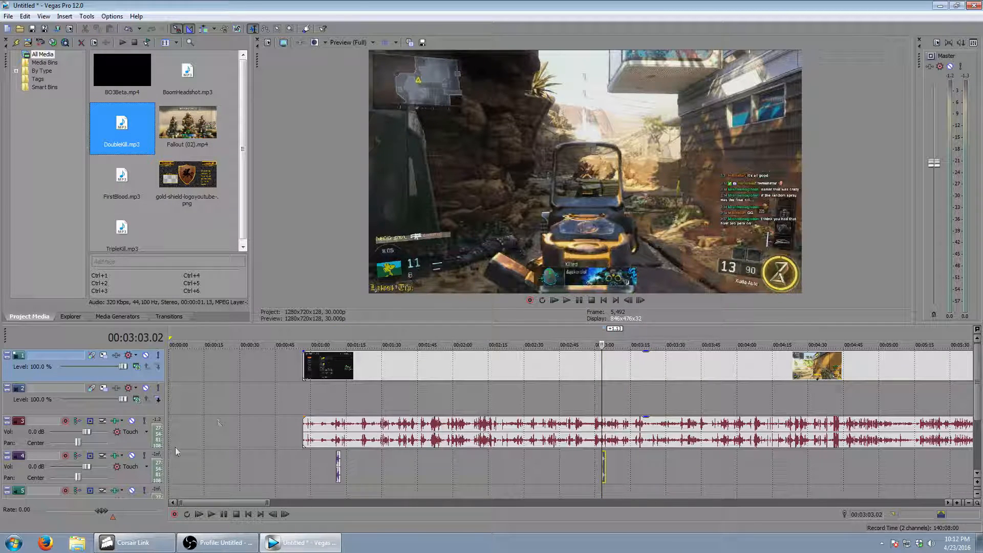
left_click(591, 333)
left_click(214, 514)
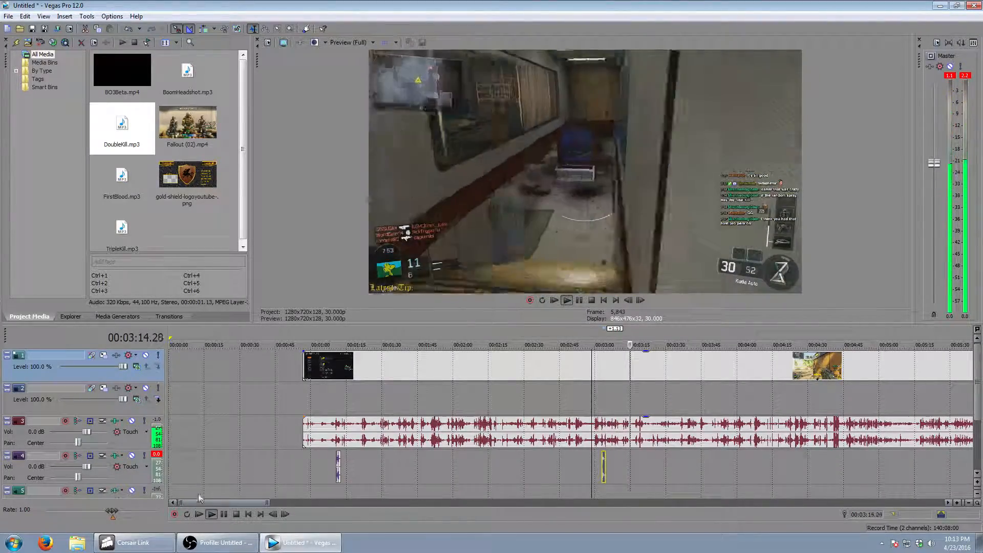
key("Return")
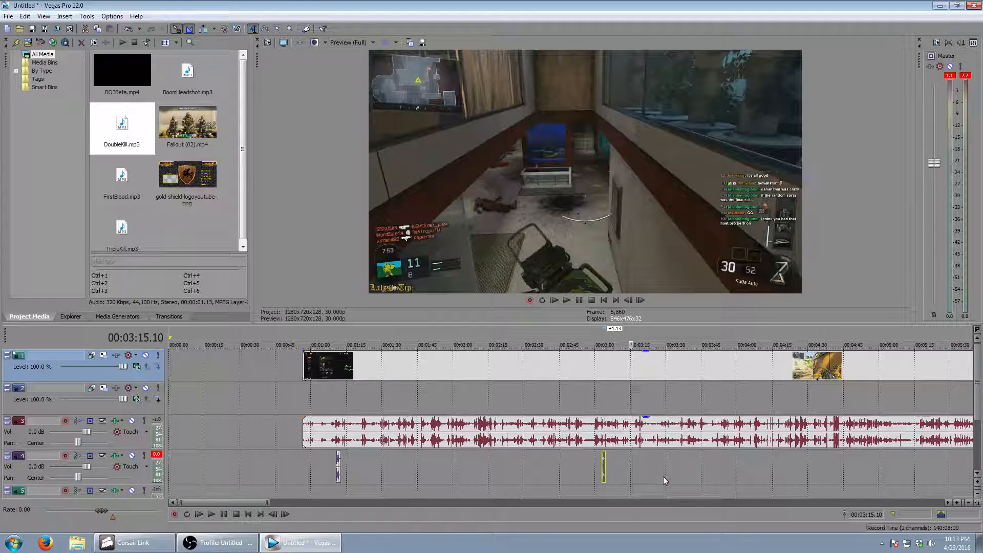
- Play on to the next double kill in the first match and place DoubleKill.mp3 on the fourth track at 00:03:40.03
scroll(665, 473, "down", 2)
scroll(665, 473, "down", 2)
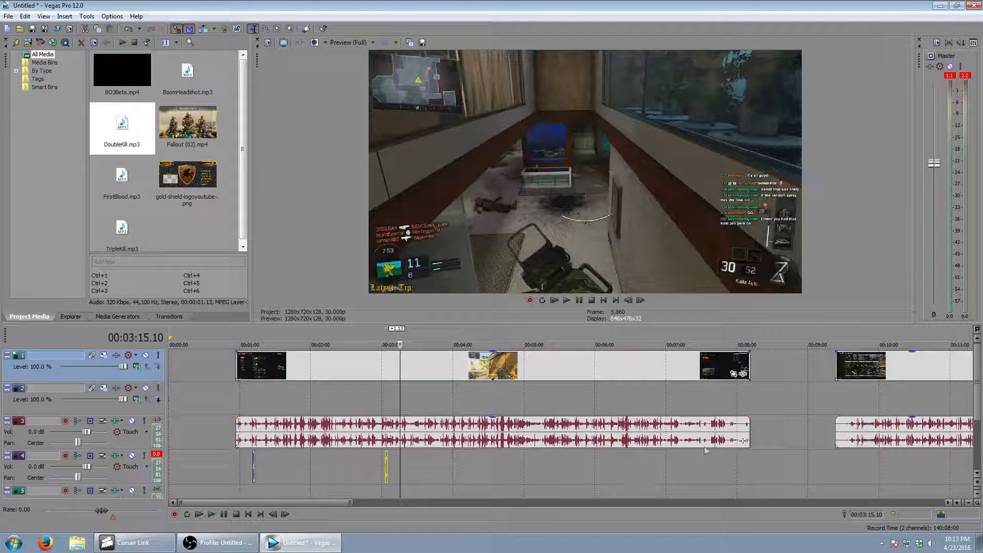
left_click(211, 515)
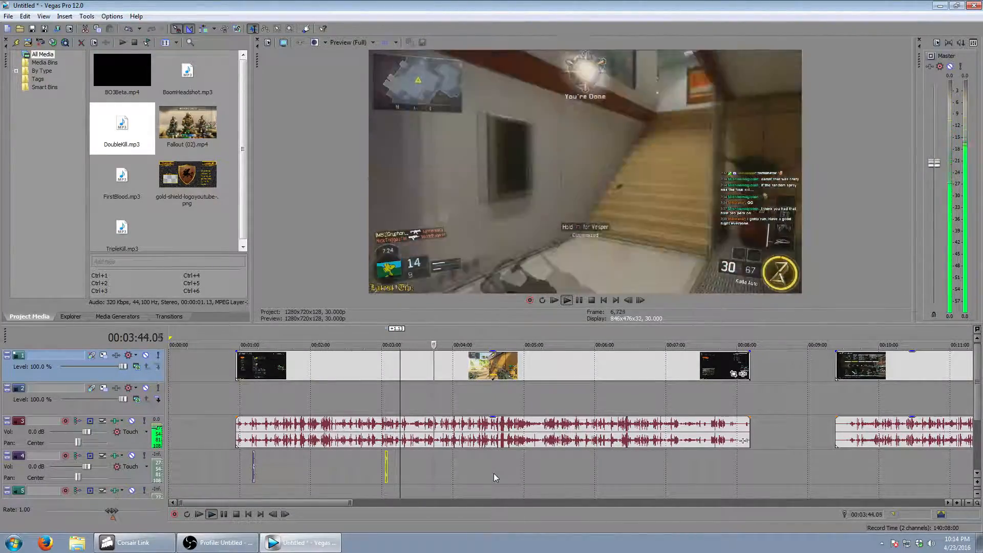
left_click_drag(435, 344, 430, 338)
left_click(274, 515)
left_click(273, 515)
left_click_drag(122, 128, 430, 467)
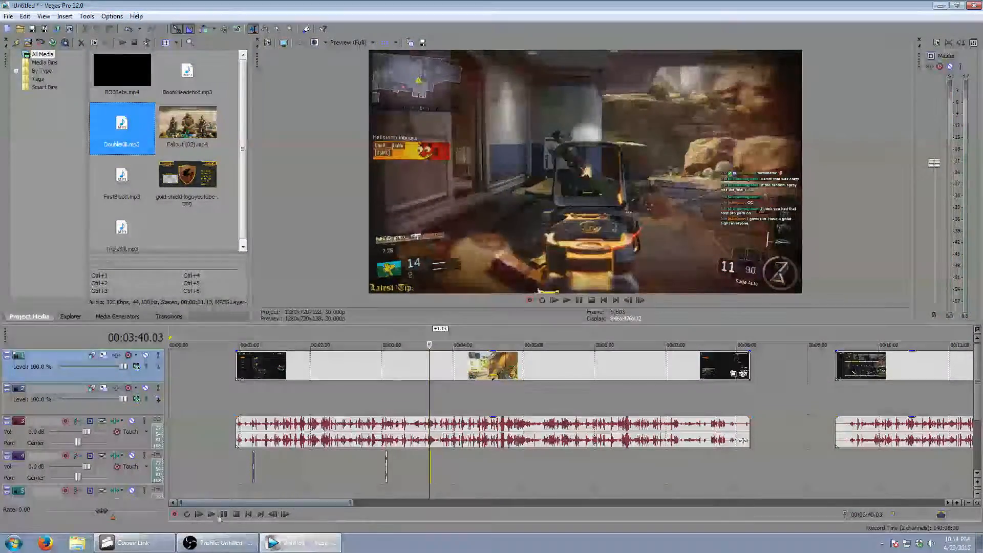
- Find the headshot double kill further into the first match and place the playhead on its second kill at 00:05:25.16
key("space")
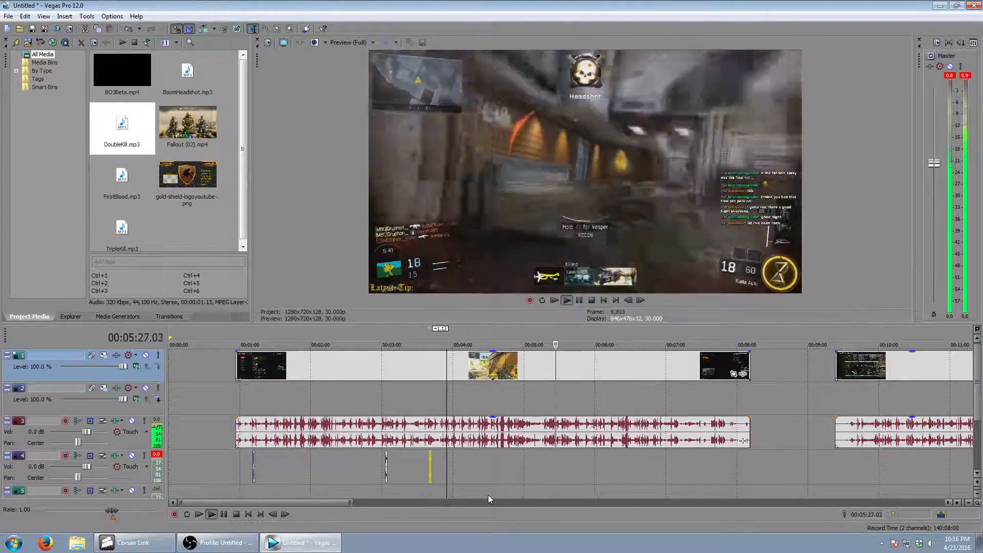
left_click_drag(558, 344, 551, 344)
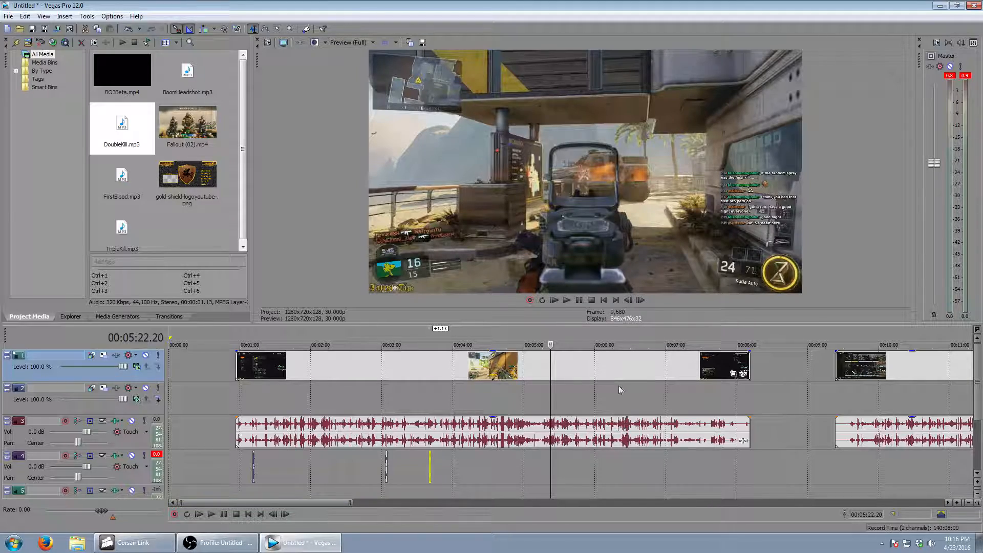
left_click(210, 515)
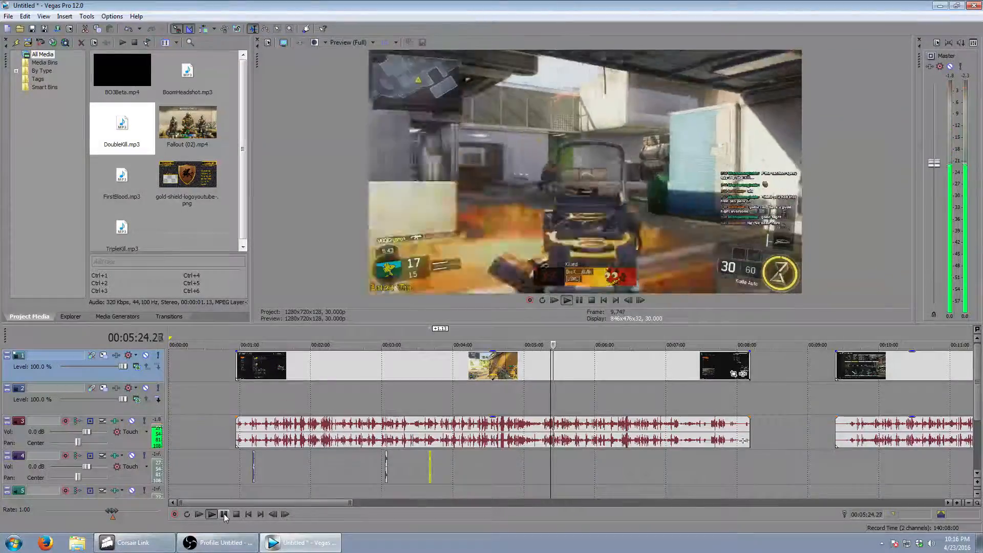
left_click(223, 514)
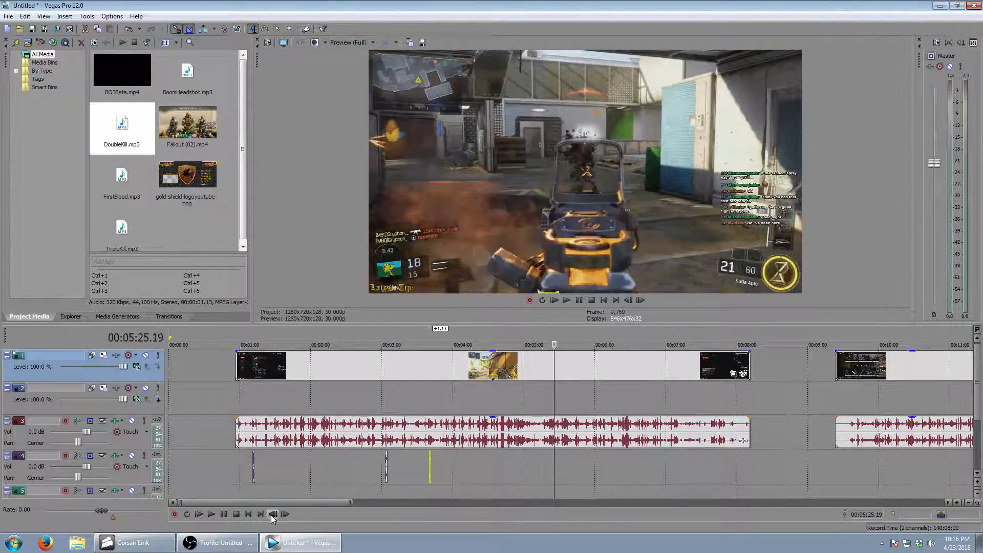
left_click(271, 514)
left_click(272, 514)
left_click(272, 515)
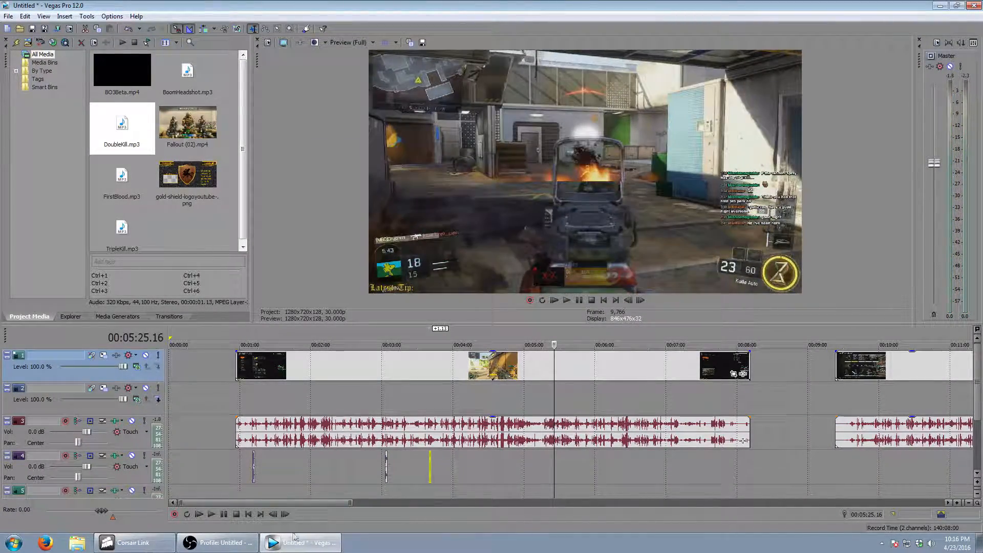
- Place BoomHeadshot.mp3 on the fourth track at 00:05:25.16, followed by DoubleKill.mp3 overlapping its end by 3 frames
left_click_drag(188, 72, 554, 473)
scroll(641, 475, "up", 8)
left_click_drag(119, 137, 624, 465)
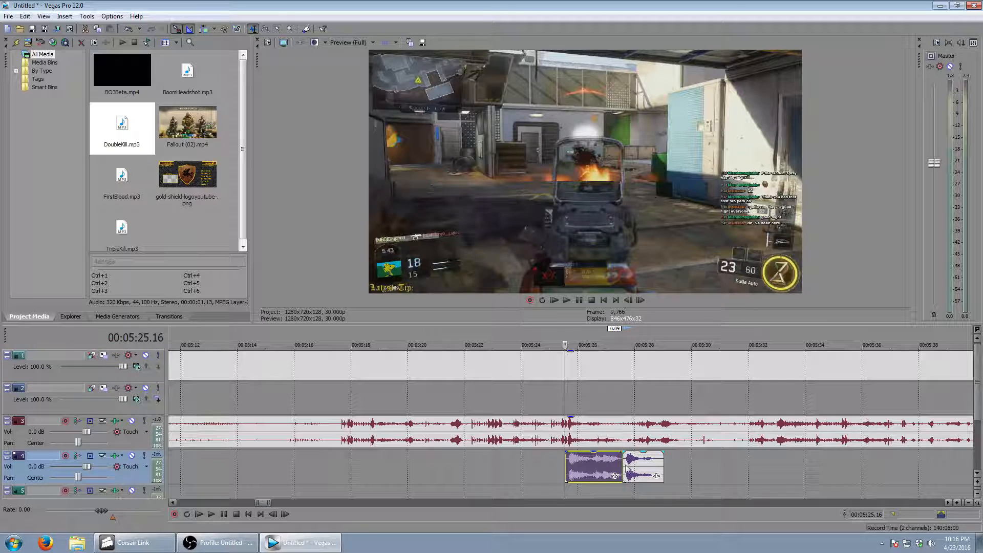
left_click(636, 464)
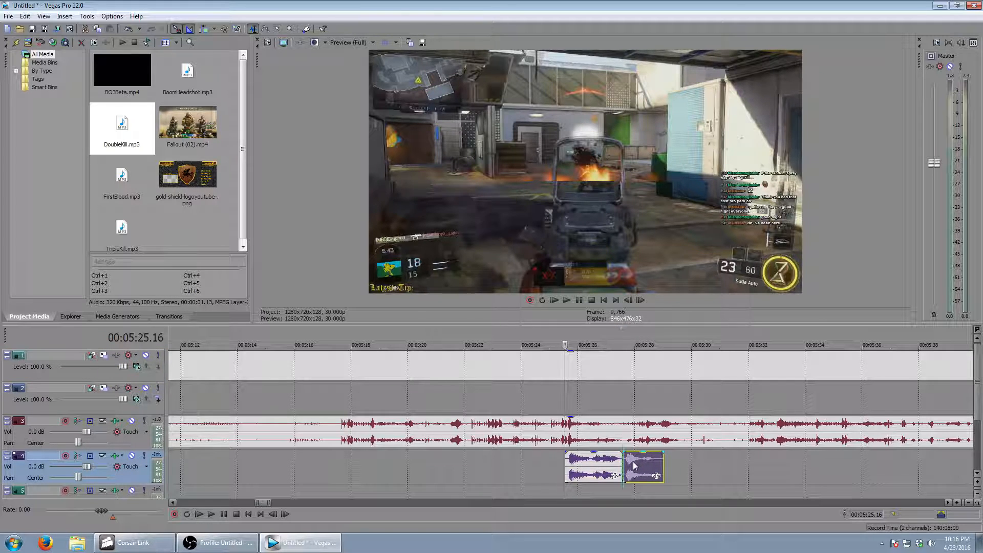
scroll(632, 462, "up", 2)
left_click_drag(845, 466, 831, 464)
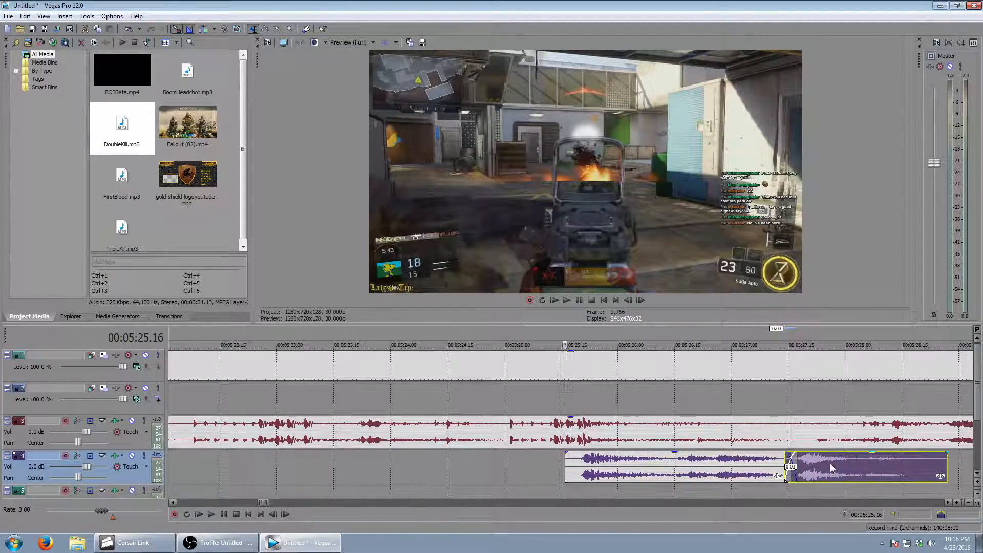
- Play back the headshot and double kill sounds and continue through the first match to look for more kills
scroll(831, 463, "down", 10)
key("space")
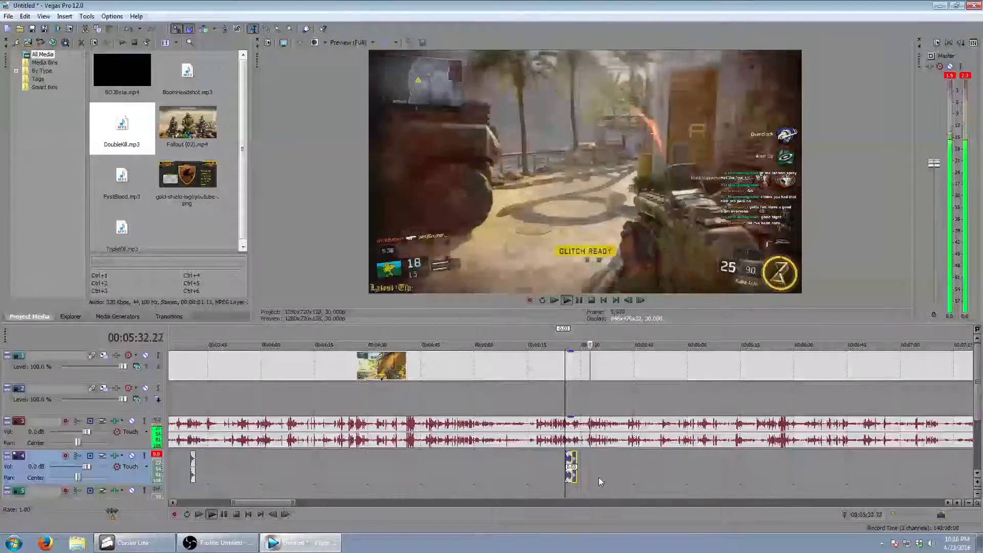
left_click(223, 516)
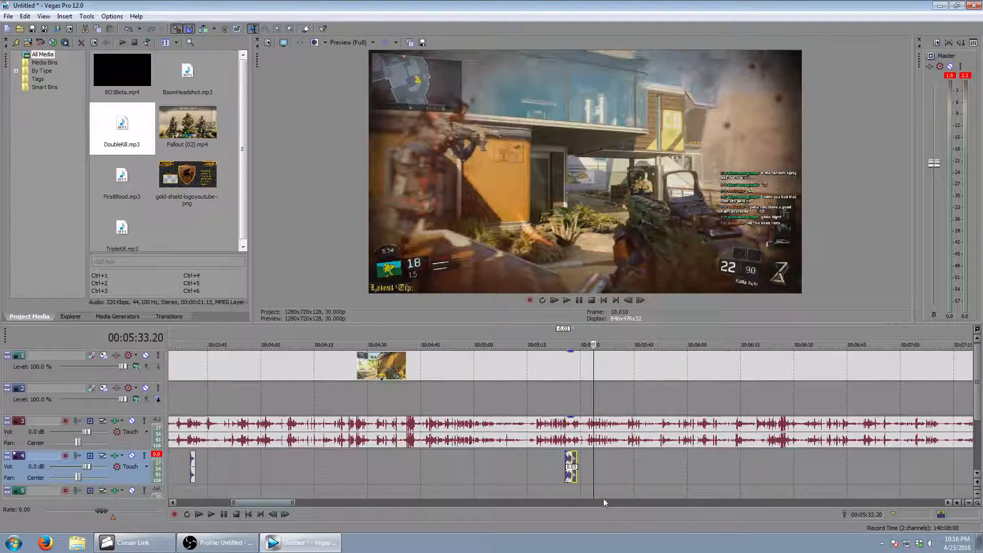
left_click(211, 515)
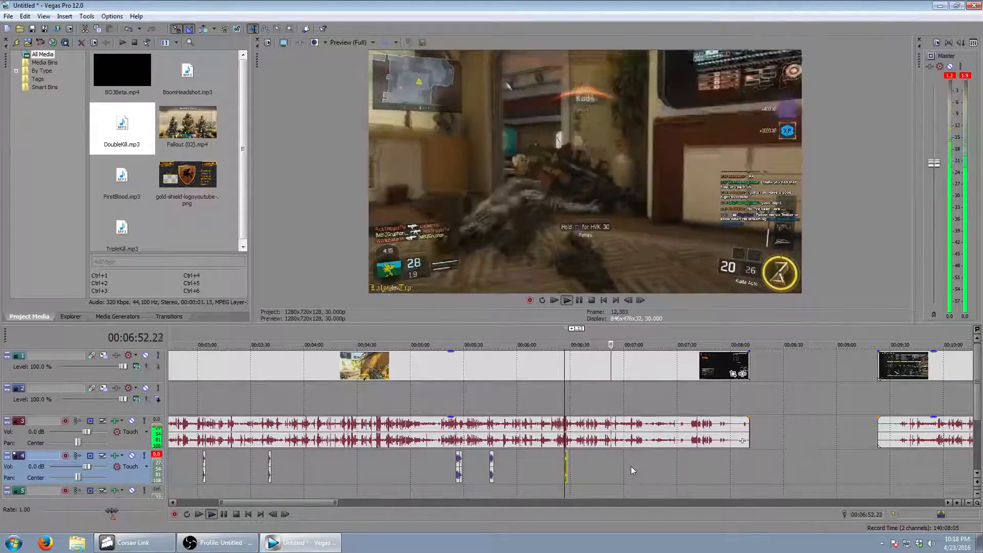
- Play the first match out from about 00:06:50 and stop the playhead on the black screen at 00:08:00.13
left_click(607, 338)
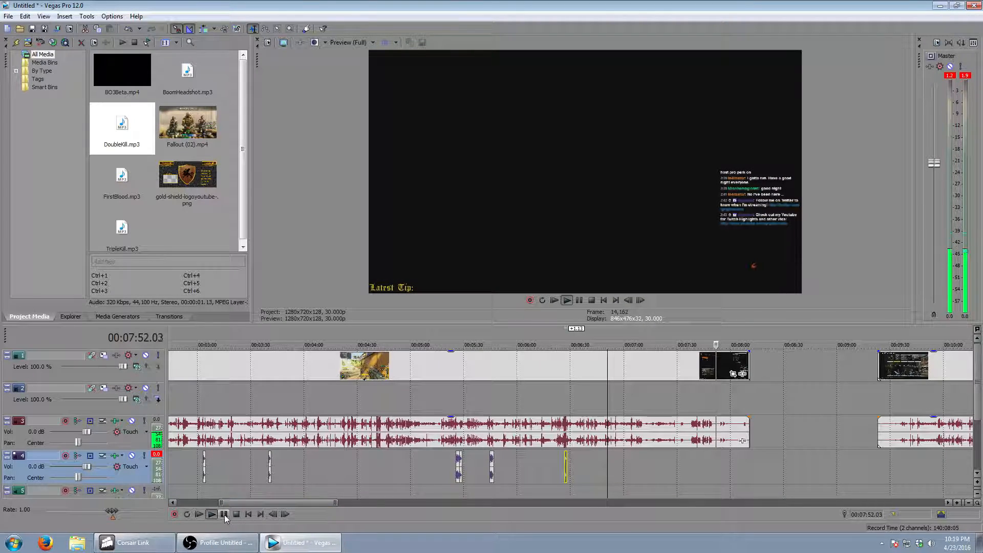
left_click(224, 514)
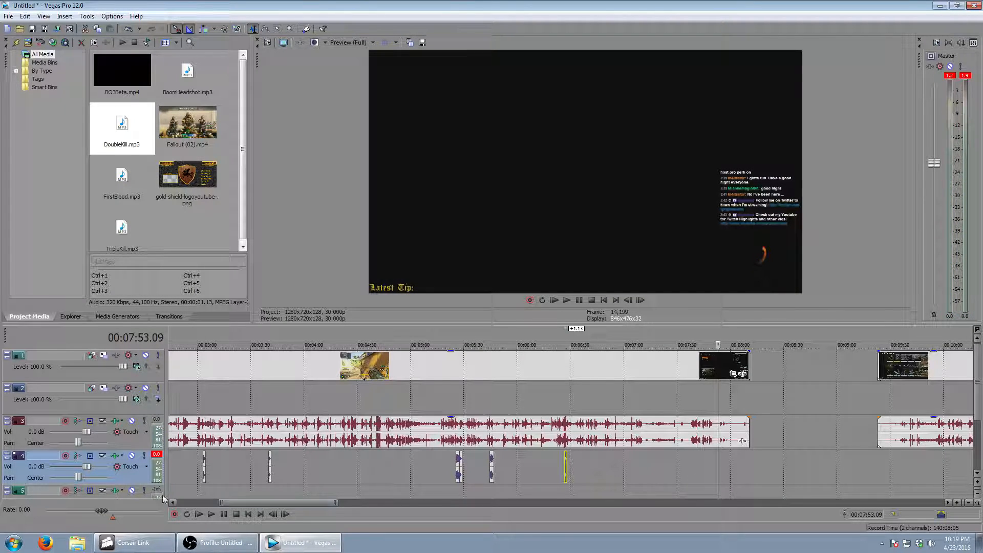
left_click(210, 516)
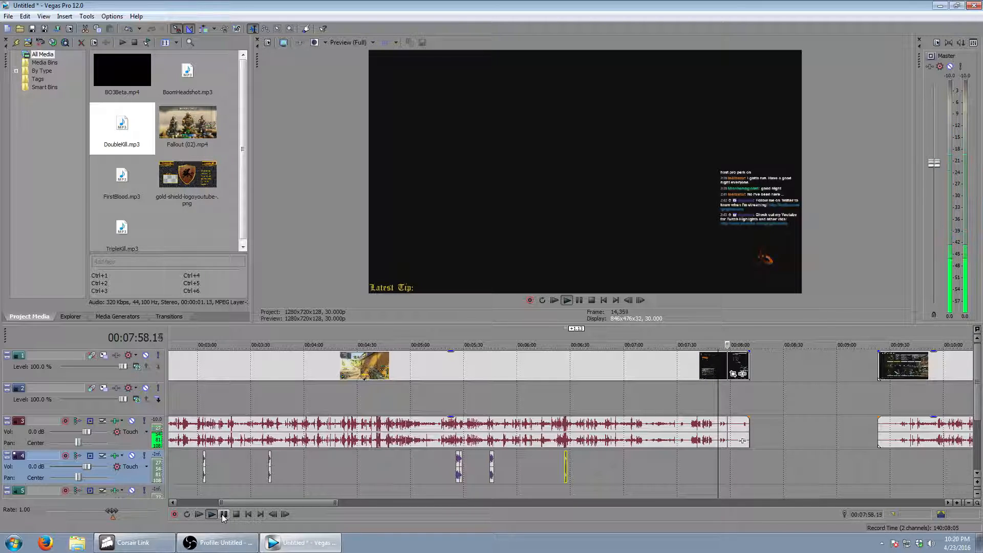
left_click(222, 514)
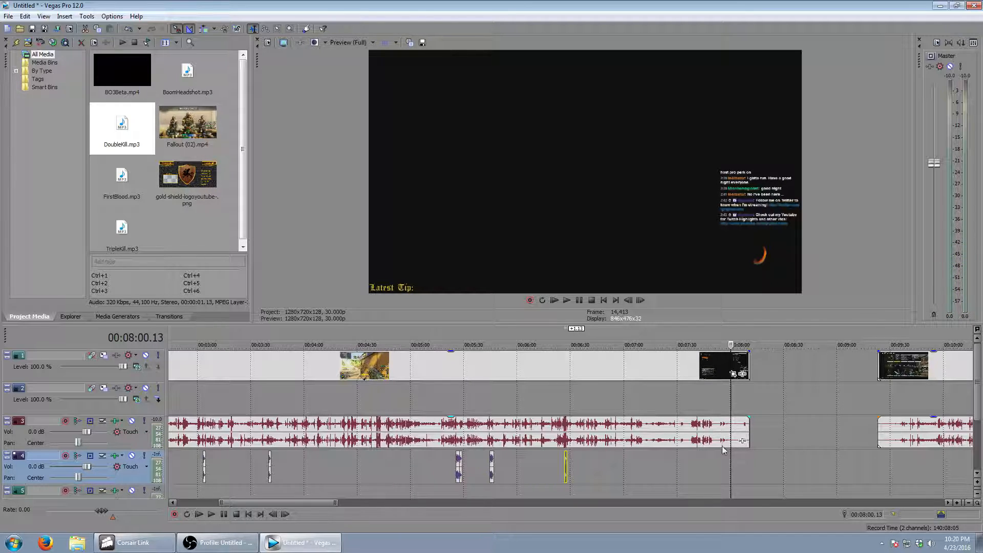
- Split the first match's clip at 00:08:00.13 and delete the leftover piece after the cut
right_click(733, 365)
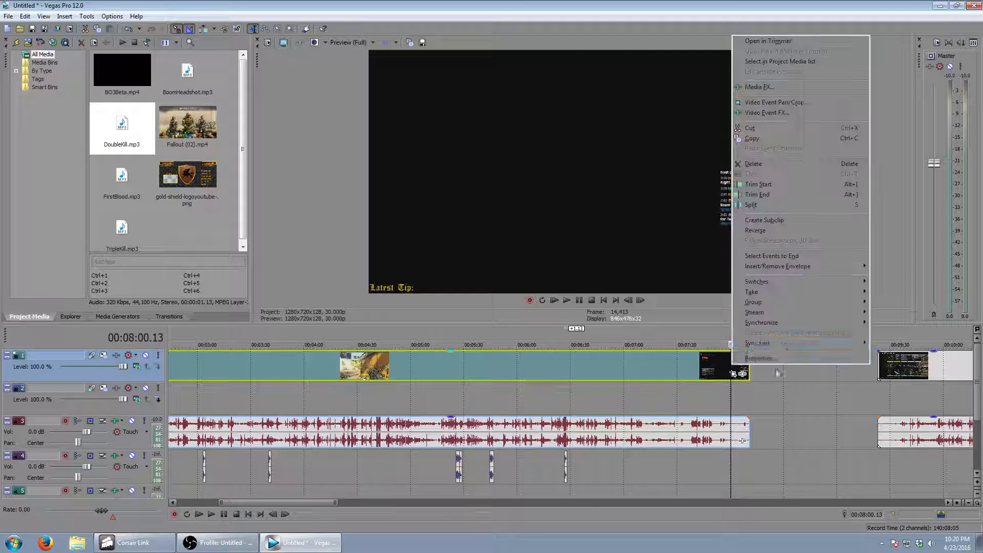
left_click(768, 204)
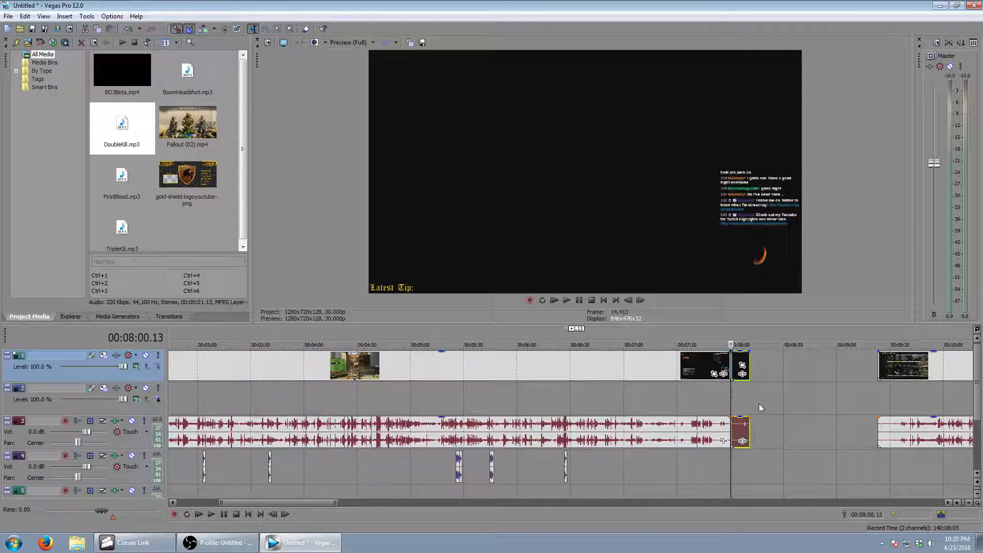
right_click(740, 365)
left_click(785, 176)
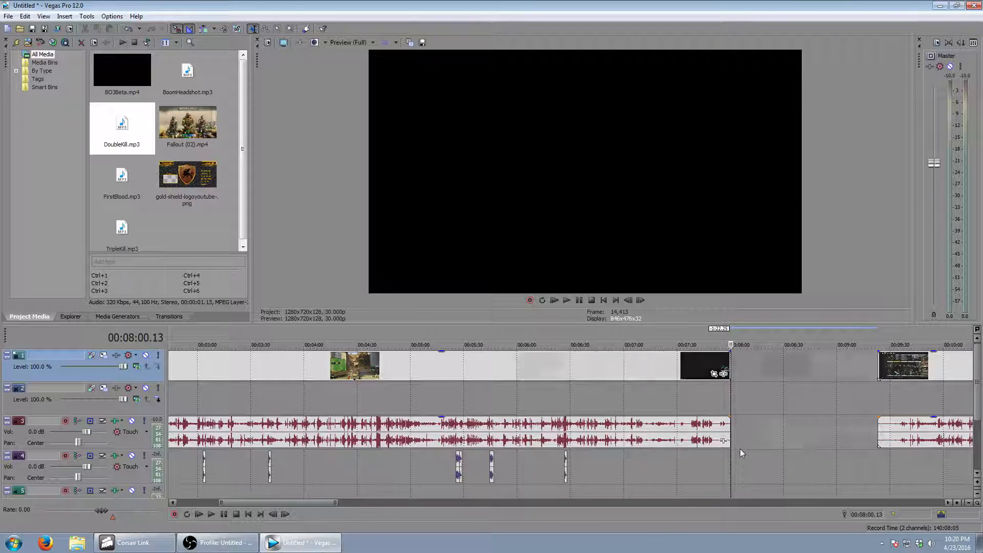
- Play the second match from 00:09:53.13 to look for its first kill, pausing at 00:09:57.09
scroll(740, 449, "up", 3)
scroll(569, 413, "down", 5)
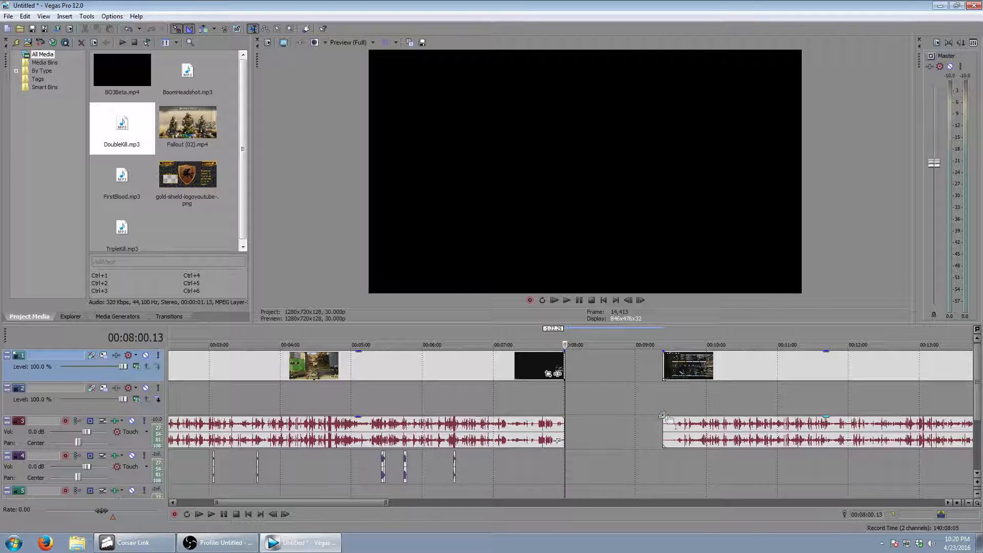
scroll(672, 397, "down", 4)
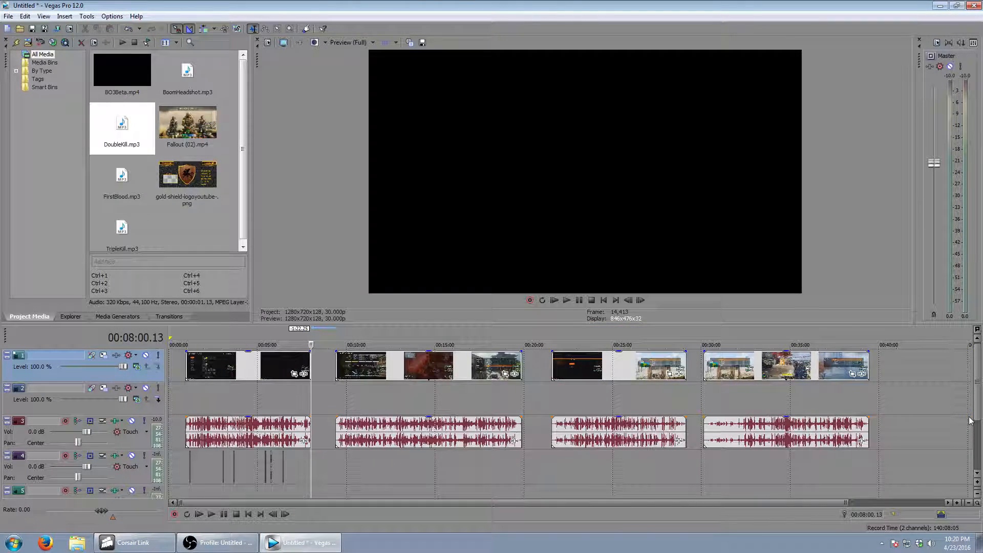
left_click(346, 330)
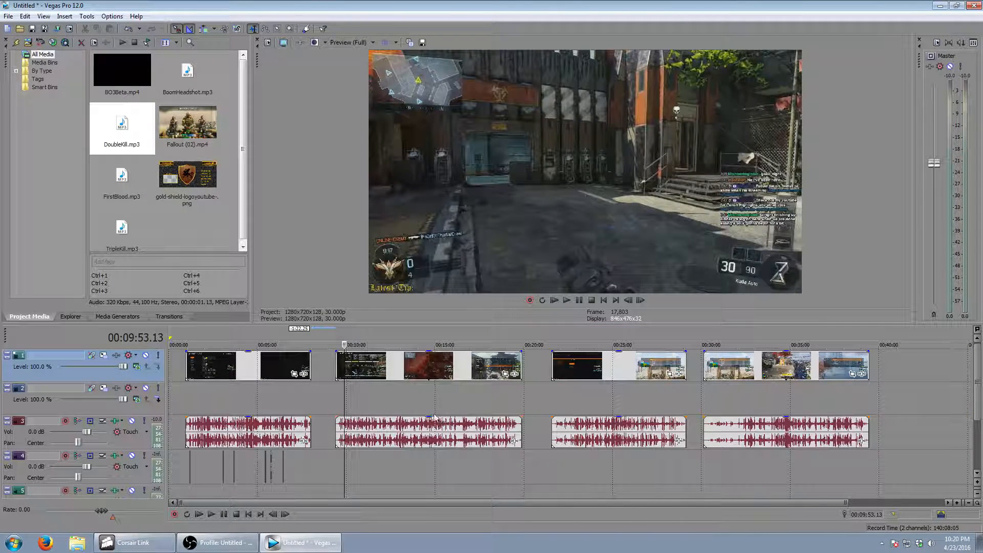
left_click(211, 514)
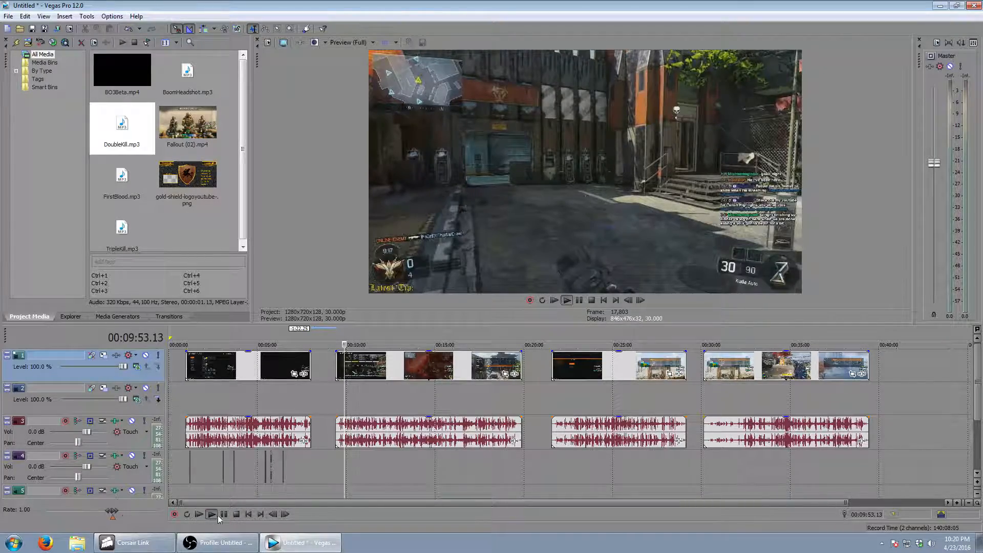
scroll(561, 481, "up", 2)
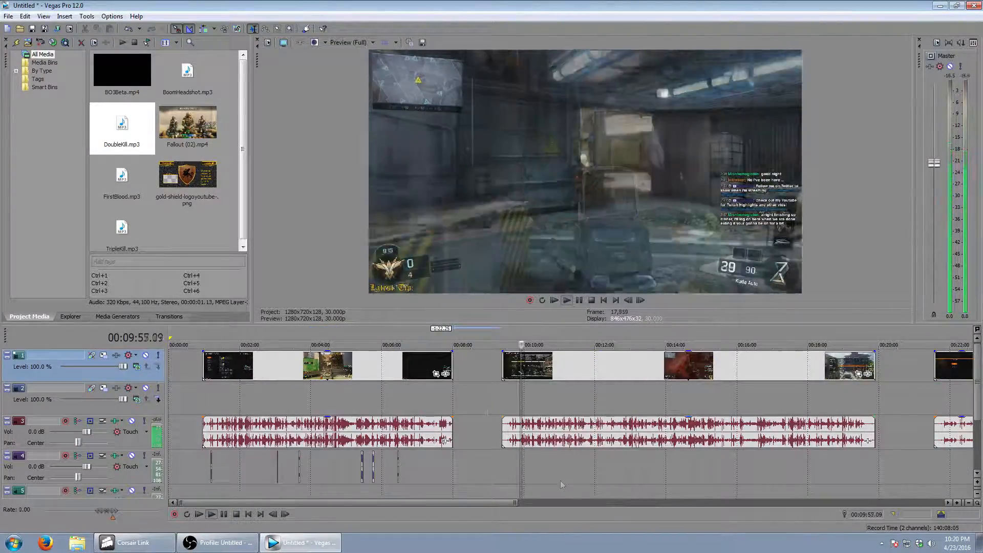
key("Return")
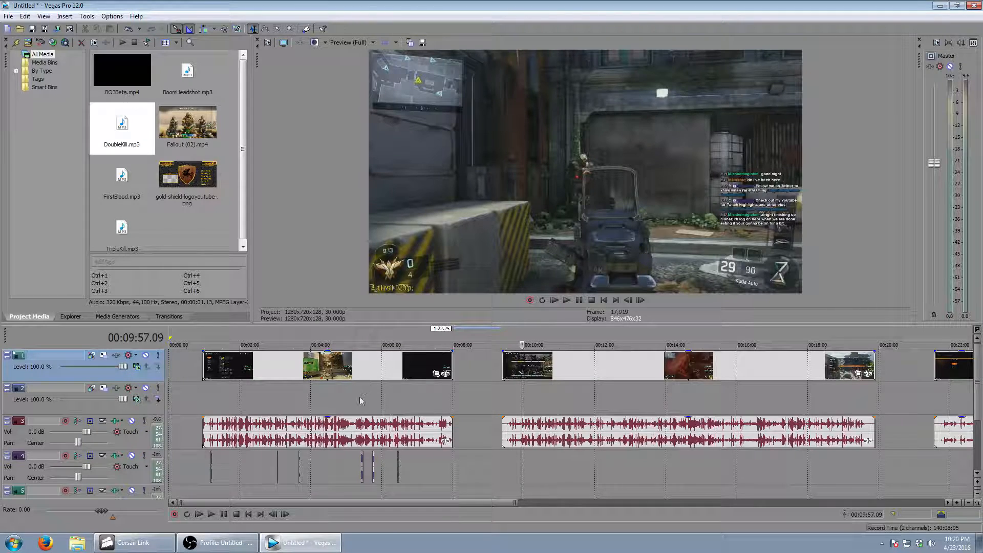
- Play the second match on from 00:09:57.09 to check its early kills and pause at 00:10:07.11
scroll(736, 389, "down", 2)
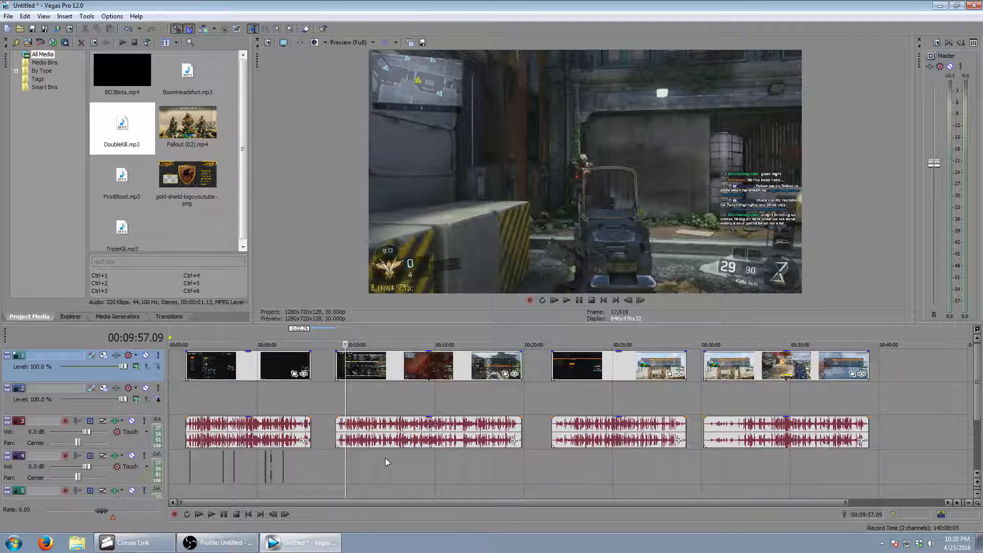
scroll(533, 455, "up", 2)
scroll(532, 459, "up", 2)
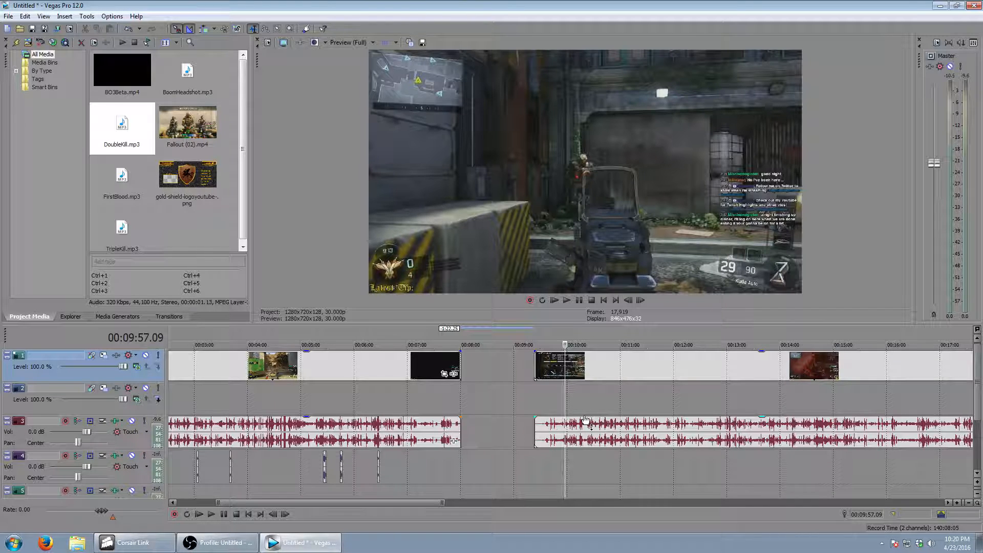
scroll(687, 411, "down", 3)
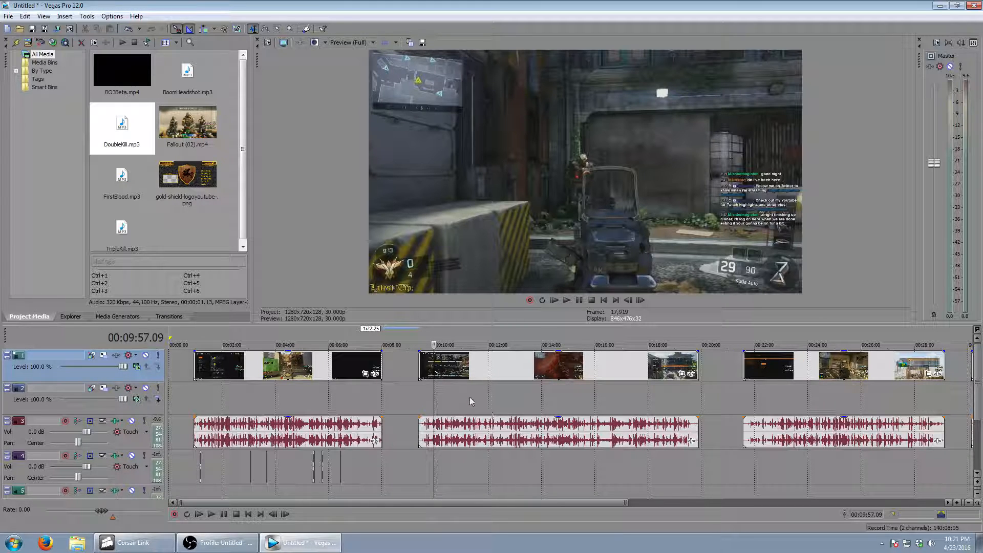
key("space")
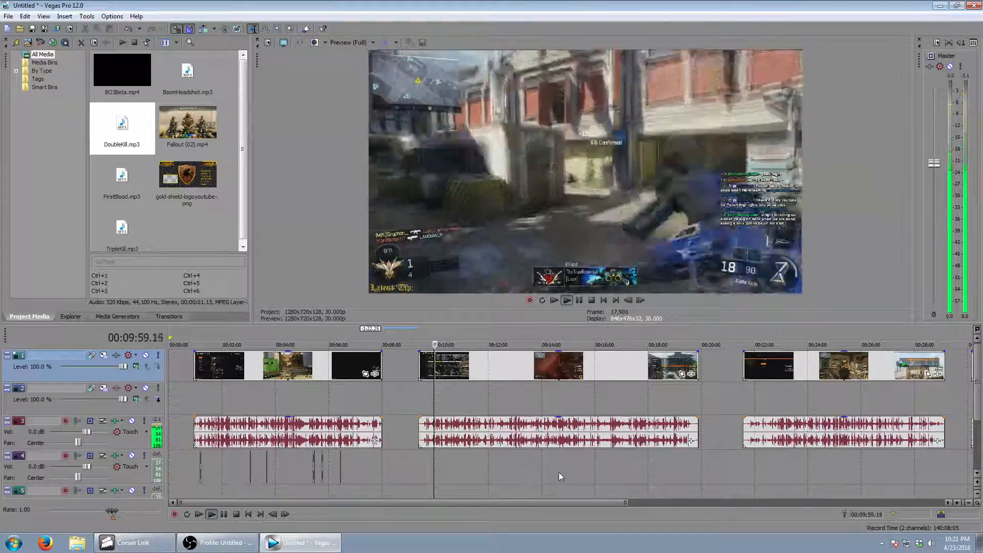
scroll(558, 472, "up", 3)
key("space")
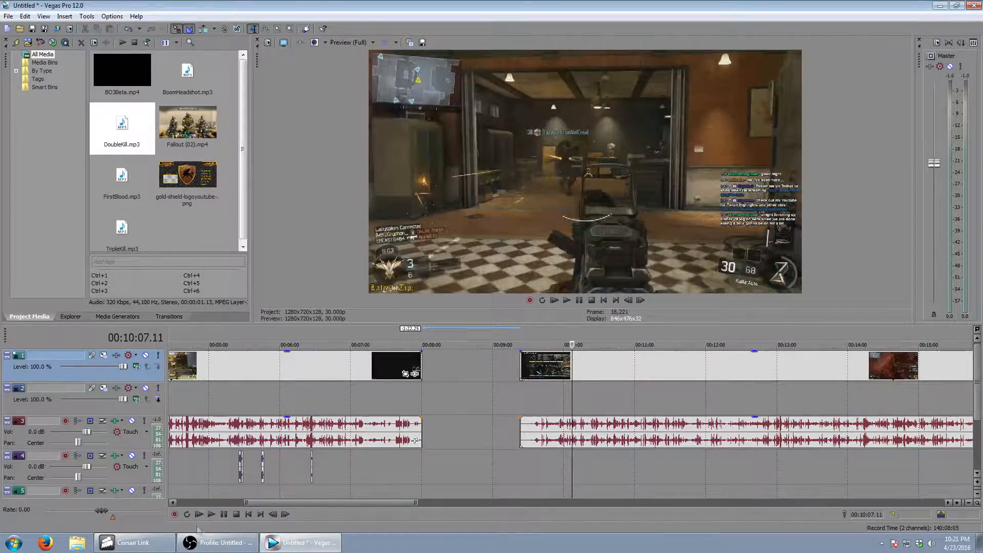
- Play the second match on from 00:10:07.11, skip ahead, and split its clip at 00:14:02.04
left_click(211, 514)
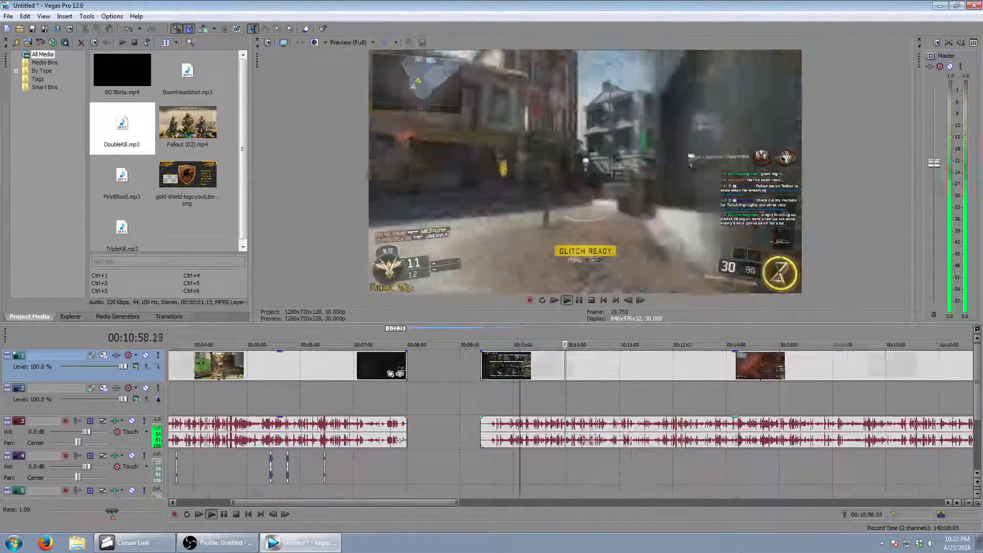
left_click(696, 334)
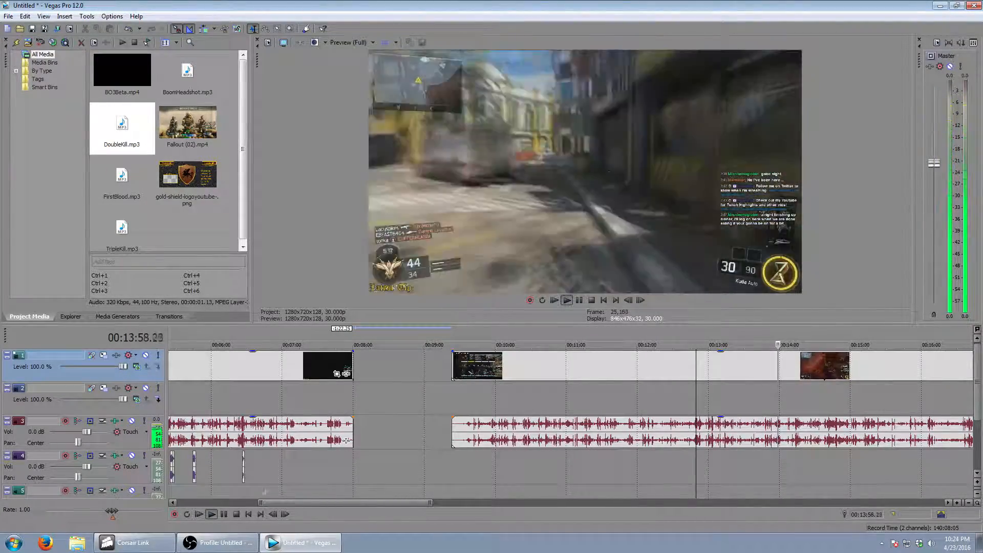
key("Return")
key("s")
scroll(567, 467, "down", 1)
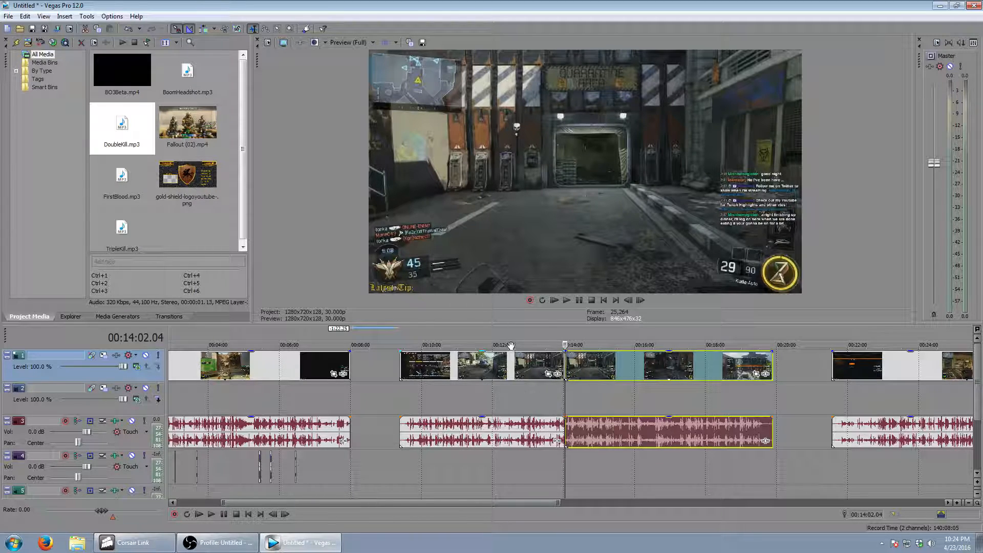
- Skim the second match's first piece for notable kills from about 00:11:39 onward, pausing at 00:13:35.09
left_click(495, 337)
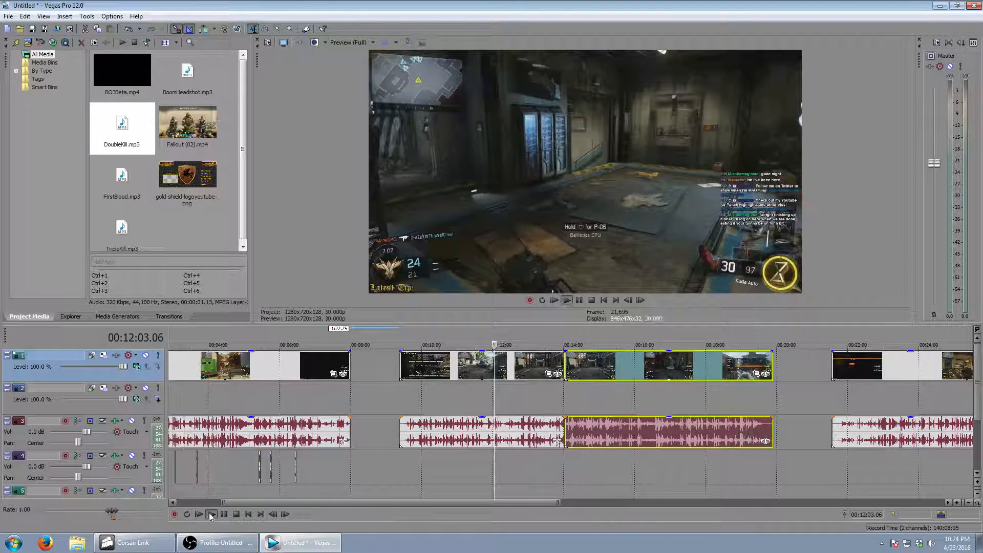
key("space")
scroll(609, 457, "up", 3)
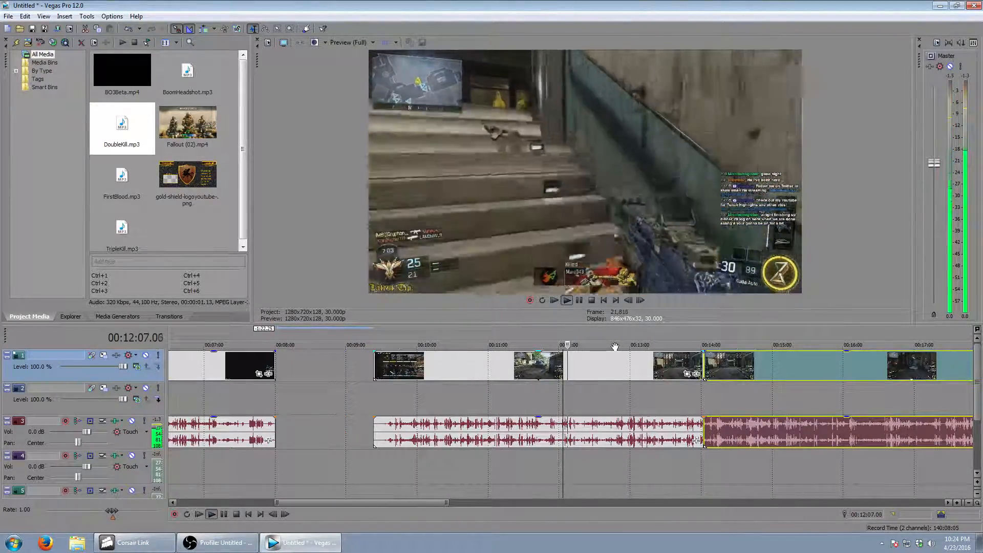
left_click(534, 337)
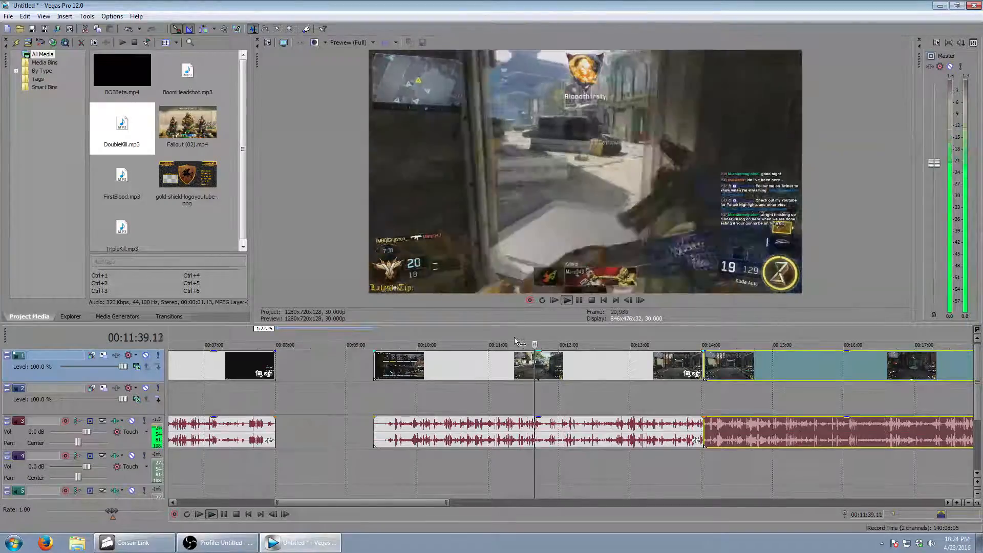
left_click(514, 338)
left_click(609, 335)
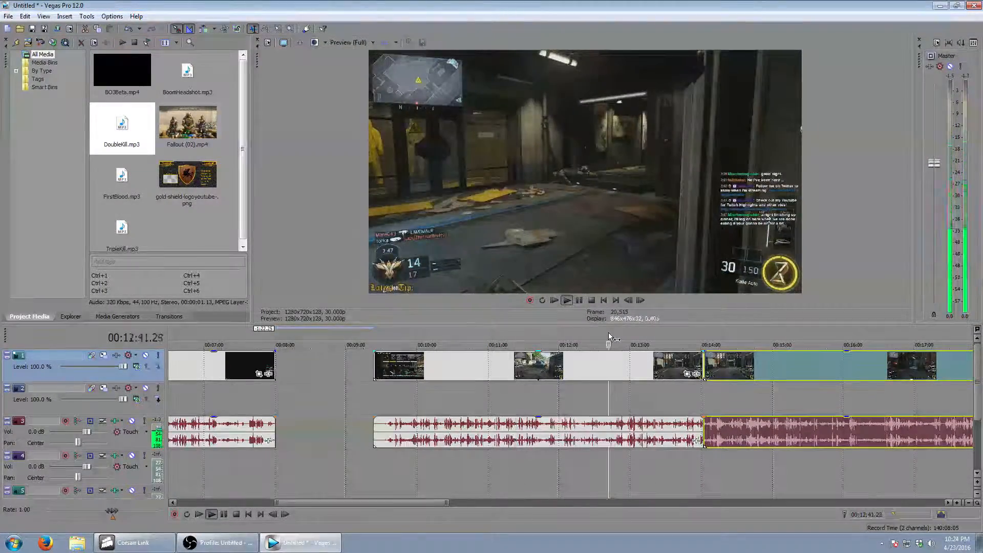
left_click(622, 335)
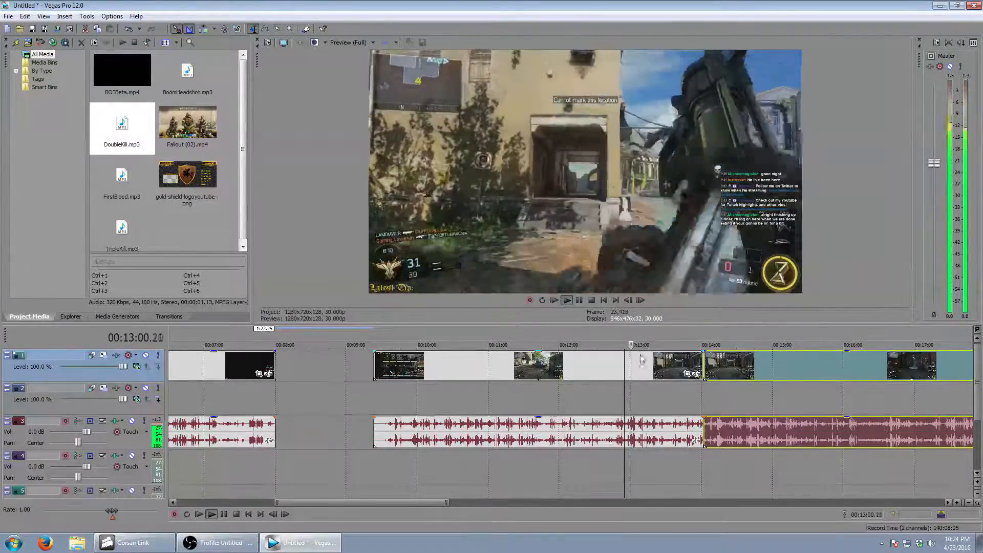
left_click(652, 342)
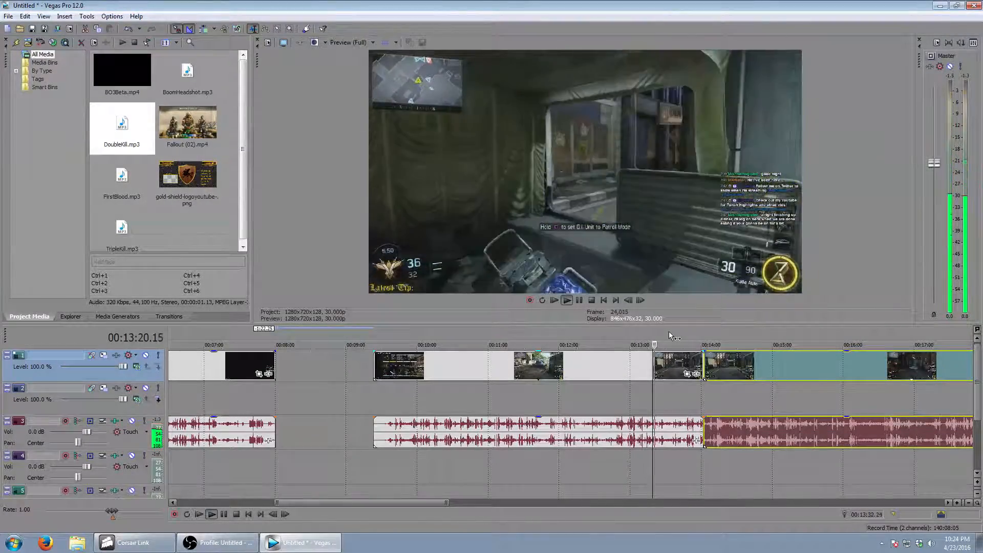
left_click(669, 343)
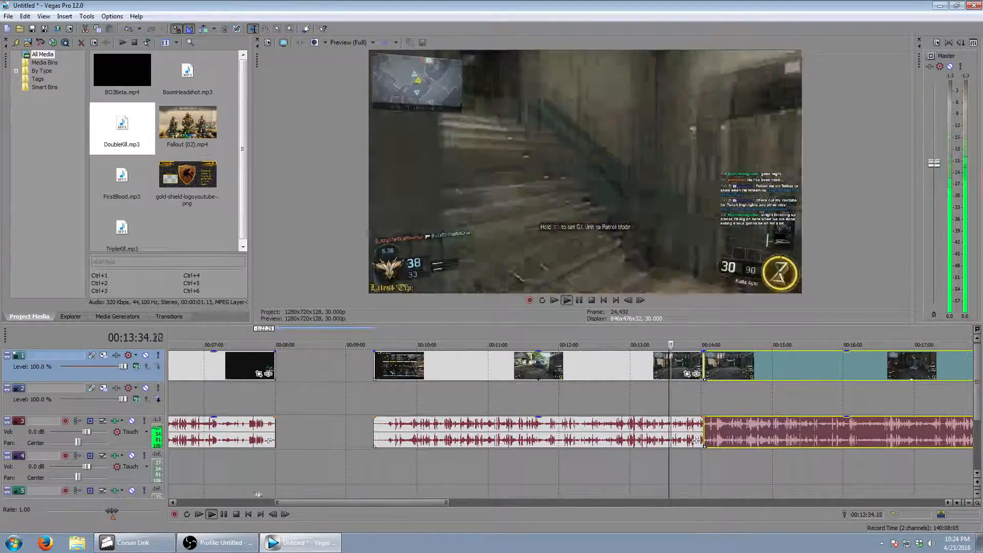
left_click(224, 515)
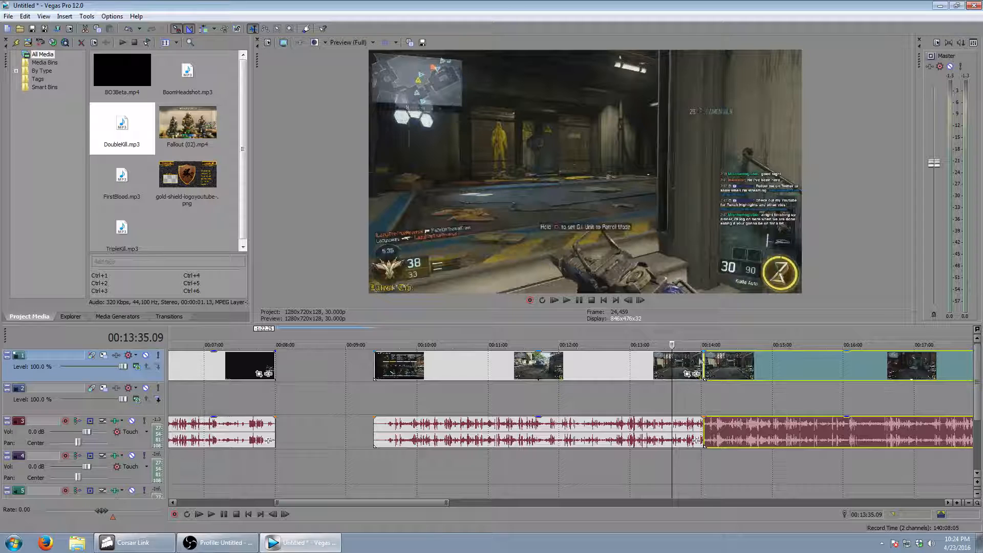
- Skim the second match's other piece from 00:14:25 to its victory scoreboard, pausing at 00:19:18.21
scroll(635, 393, "down", 3)
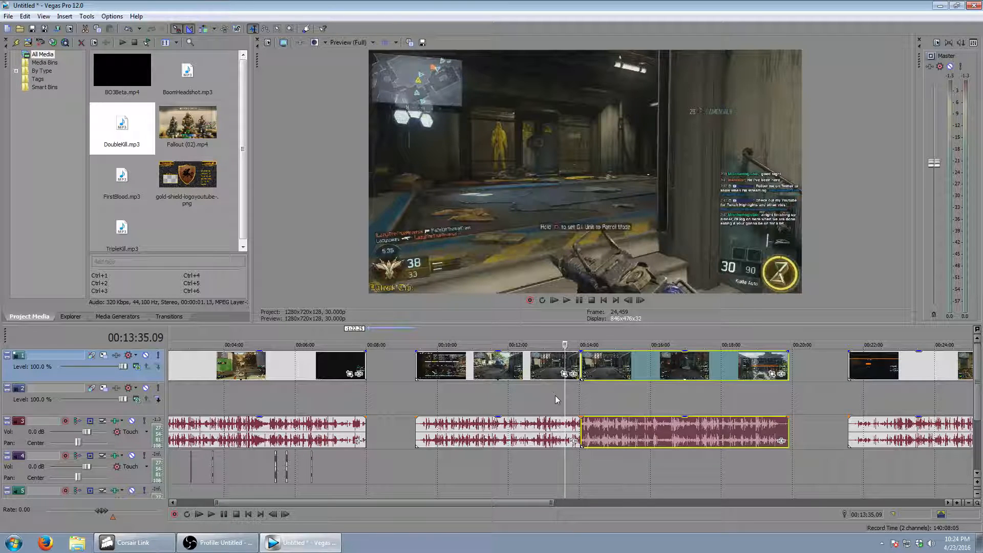
left_click(594, 342)
key("space")
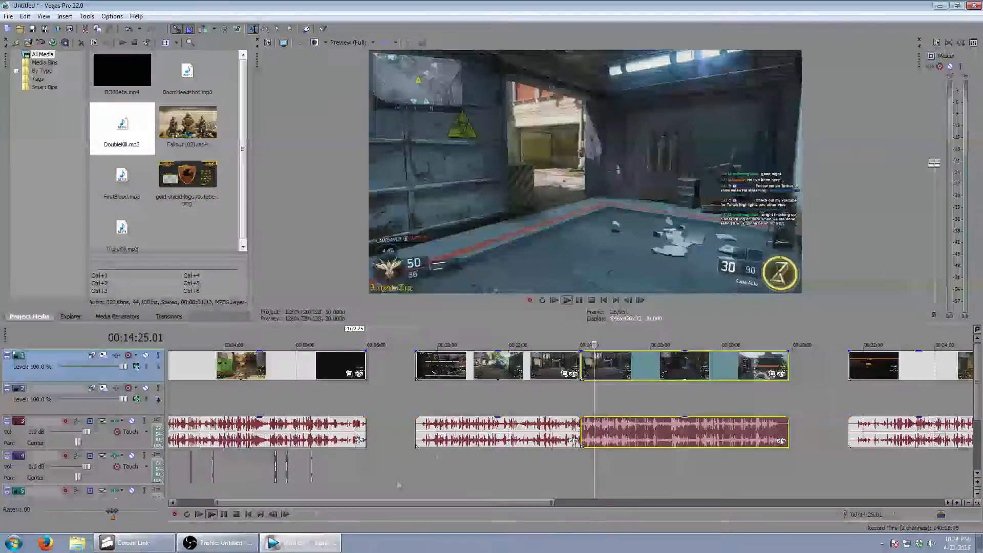
left_click(609, 338)
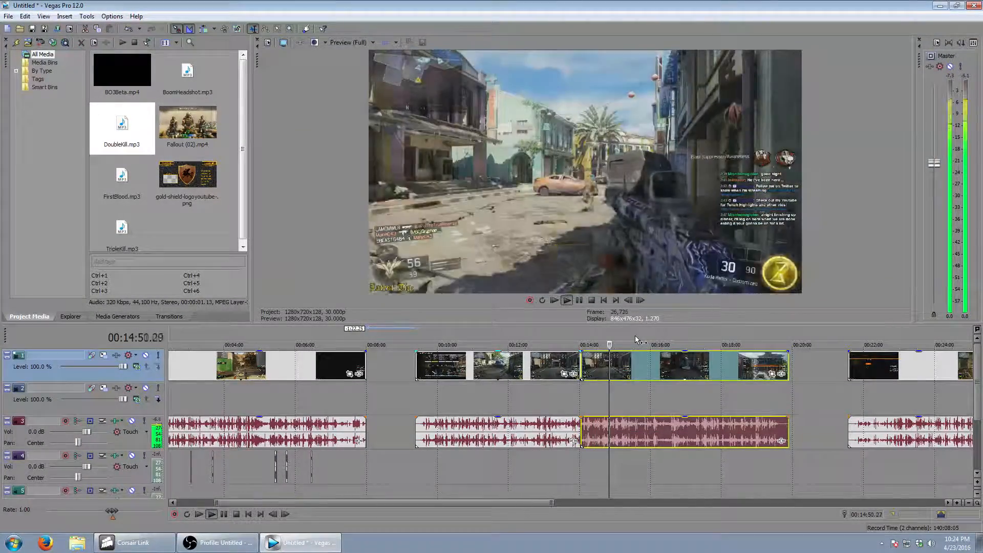
left_click(635, 339)
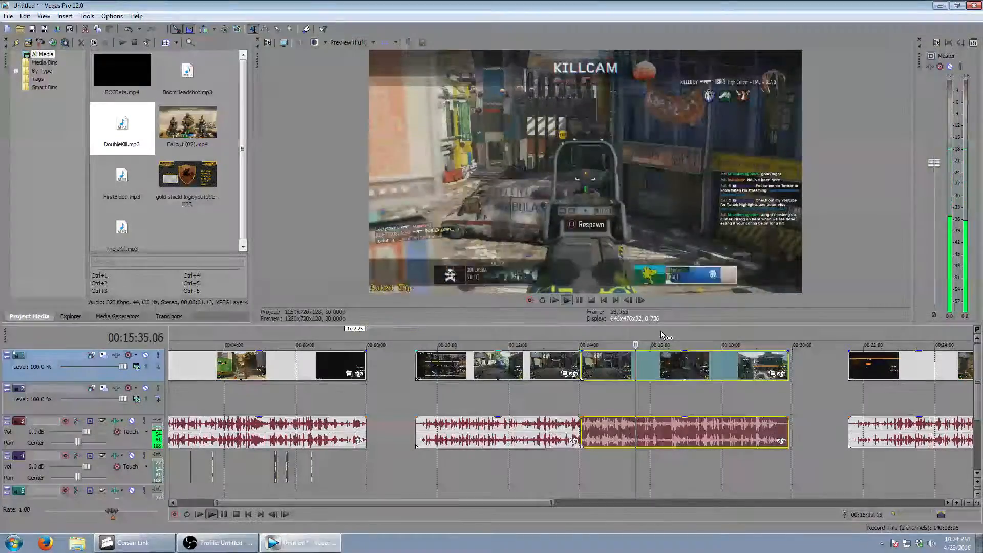
left_click(660, 333)
left_click(675, 336)
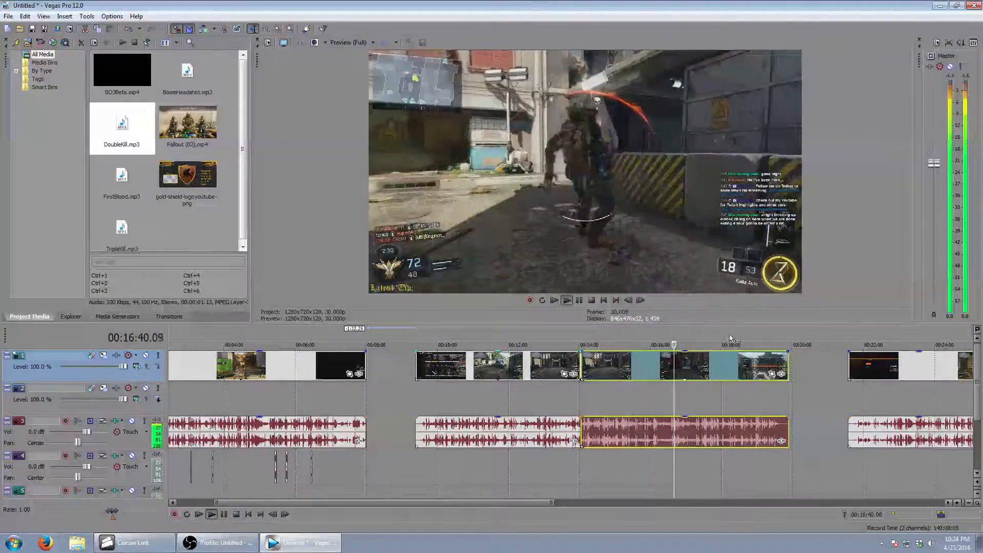
left_click(713, 332)
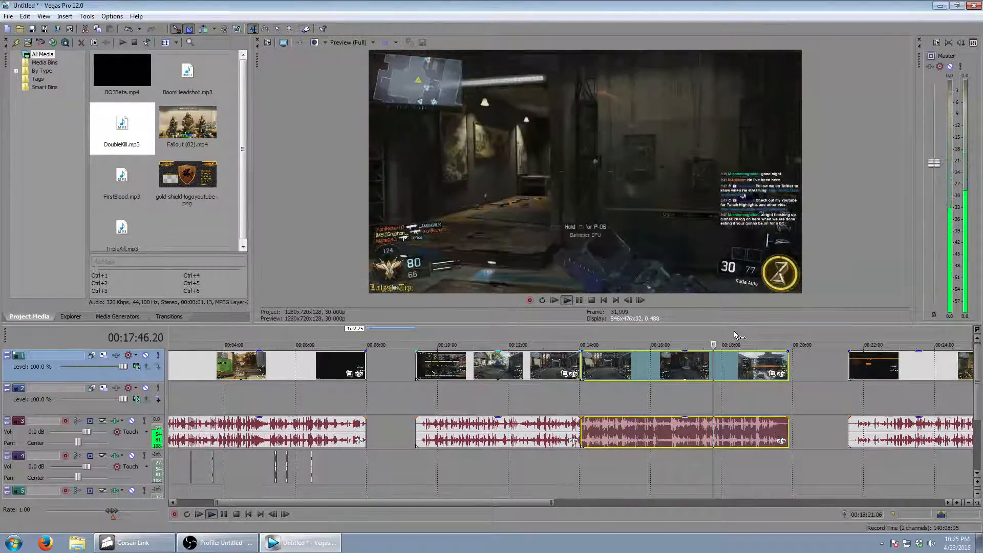
left_click(751, 330)
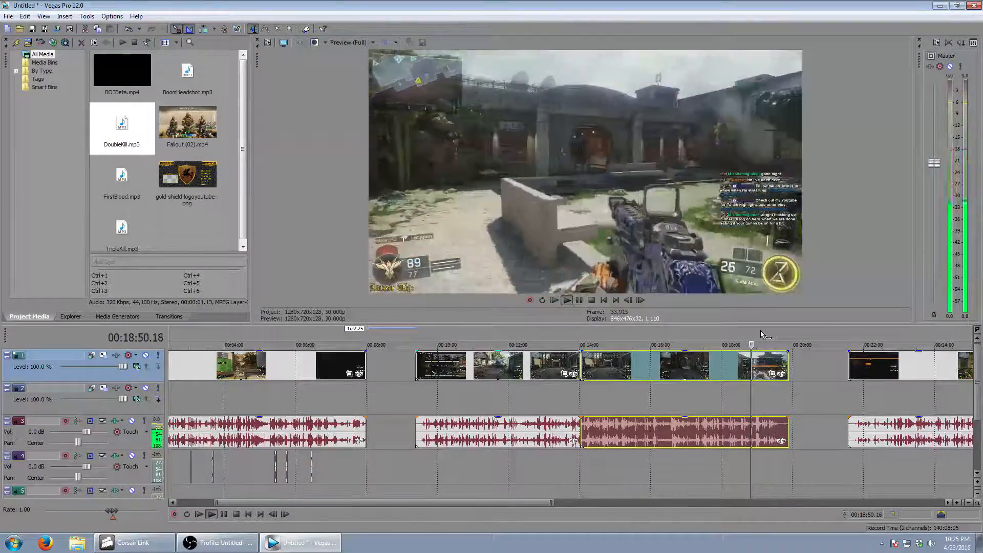
left_click(761, 332)
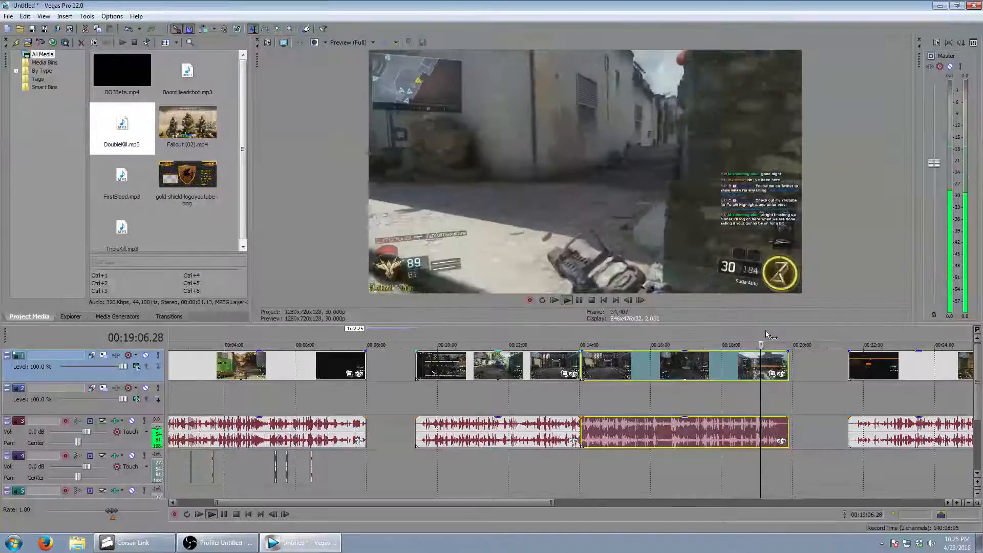
left_click(767, 332)
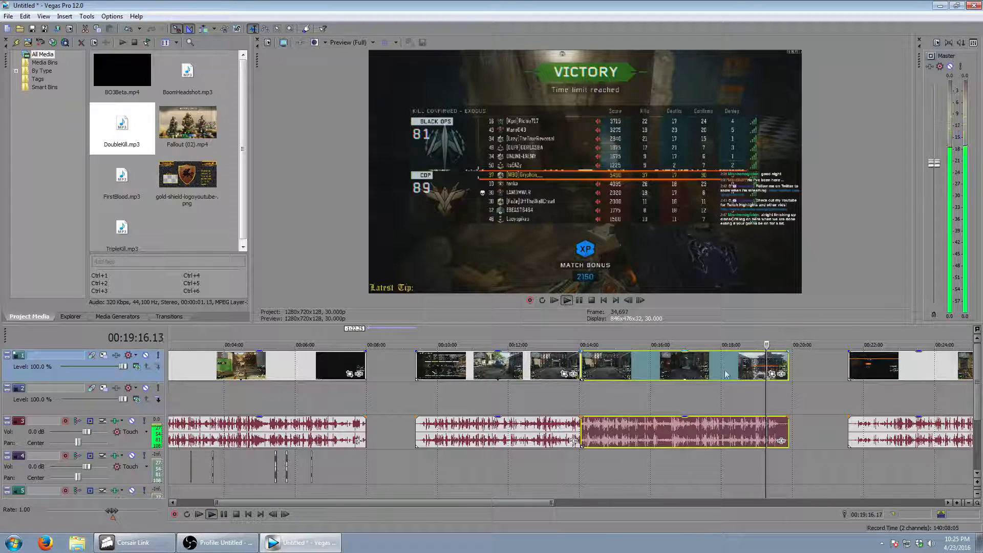
left_click(225, 514)
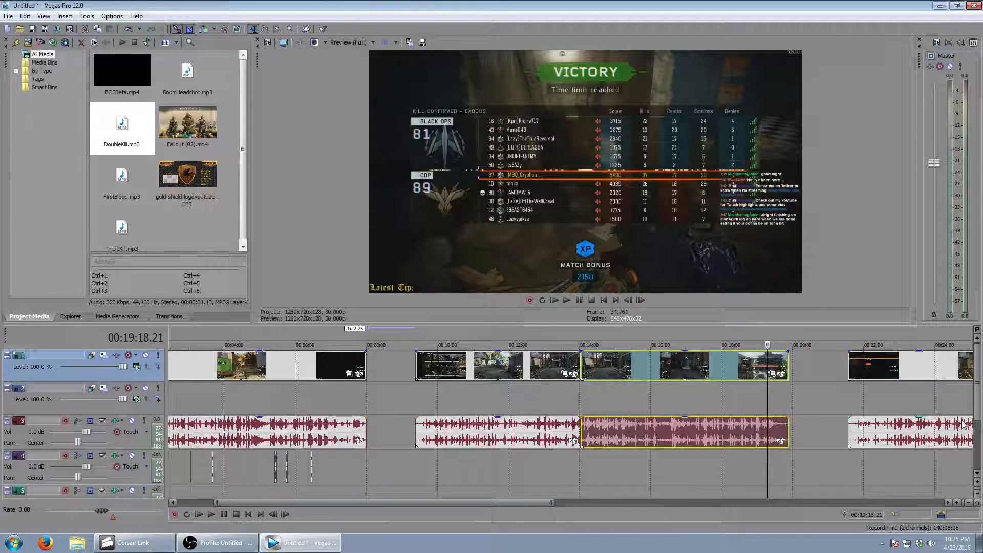
- Delete both pieces of the second match's clip from the timeline
right_click(512, 374)
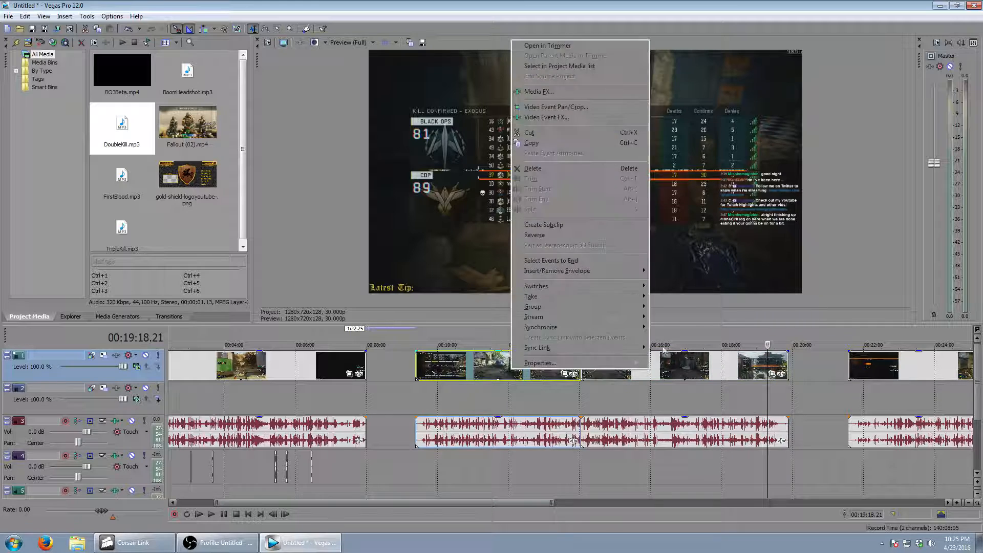
left_click(533, 164)
right_click(637, 373)
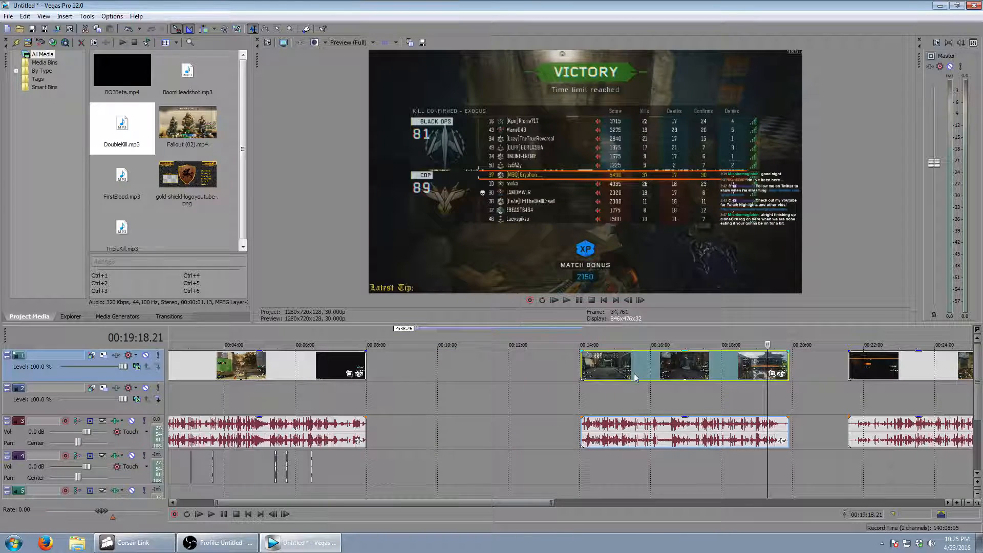
left_click(660, 164)
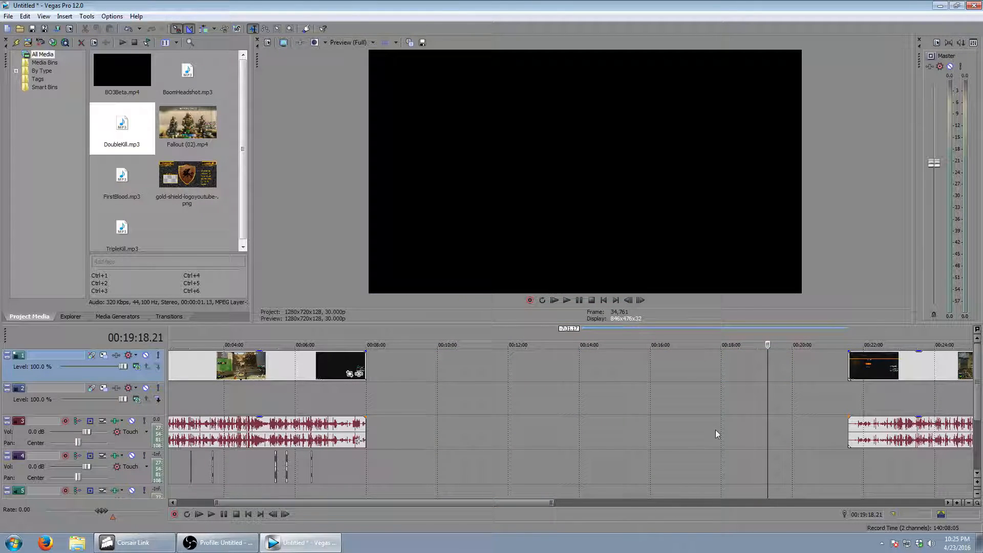
- Move the two remaining match clips earlier on the timeline, in order, close behind the first match
scroll(715, 430, "down", 3)
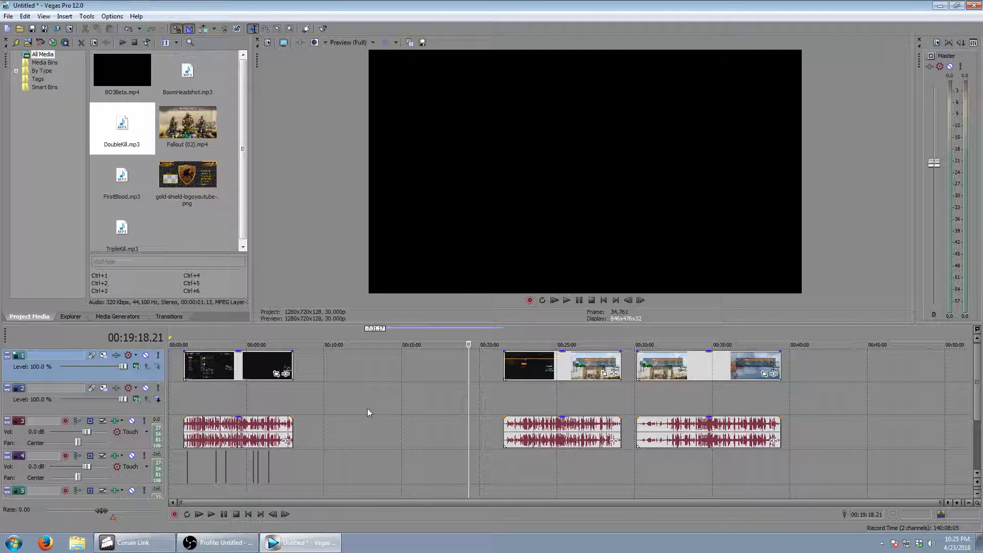
left_click_drag(533, 370, 338, 370)
left_click_drag(675, 365, 476, 368)
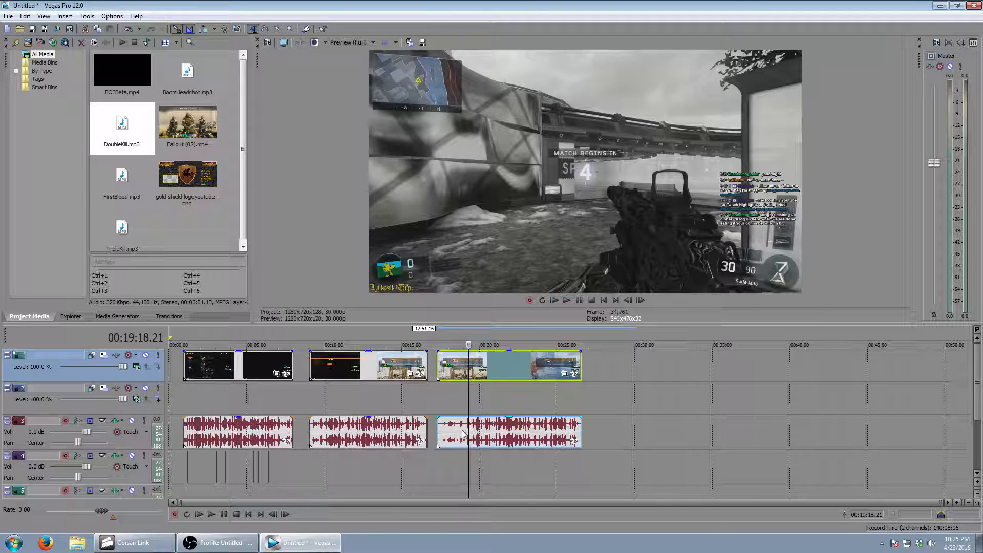
- Find the match countdown in the Free-for-All clip, split the clip at 00:09:47.03 and delete the lobby piece before the cut
left_click(305, 337)
scroll(436, 386, "up", 4)
scroll(668, 428, "down", 1)
left_click(625, 346)
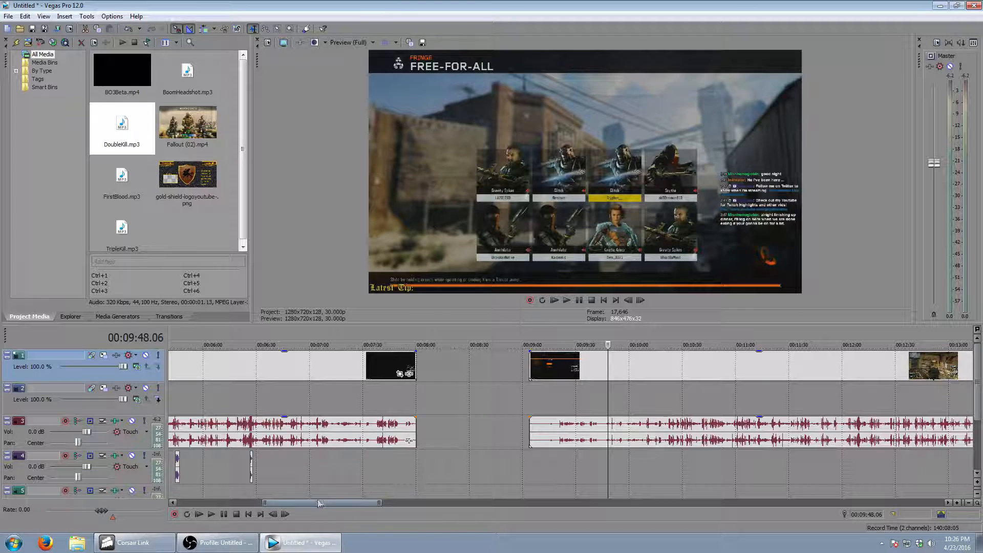
key("space")
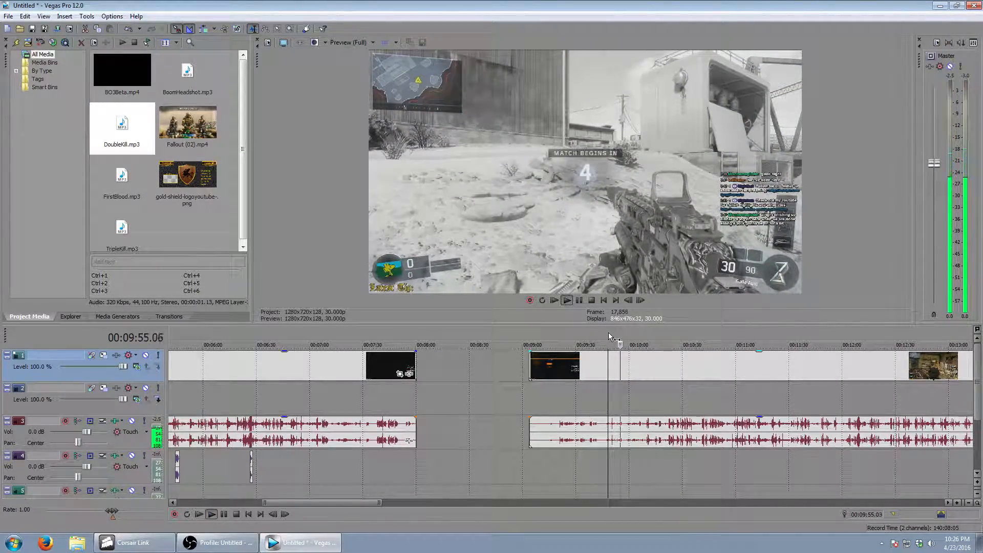
scroll(658, 385, "up", 3)
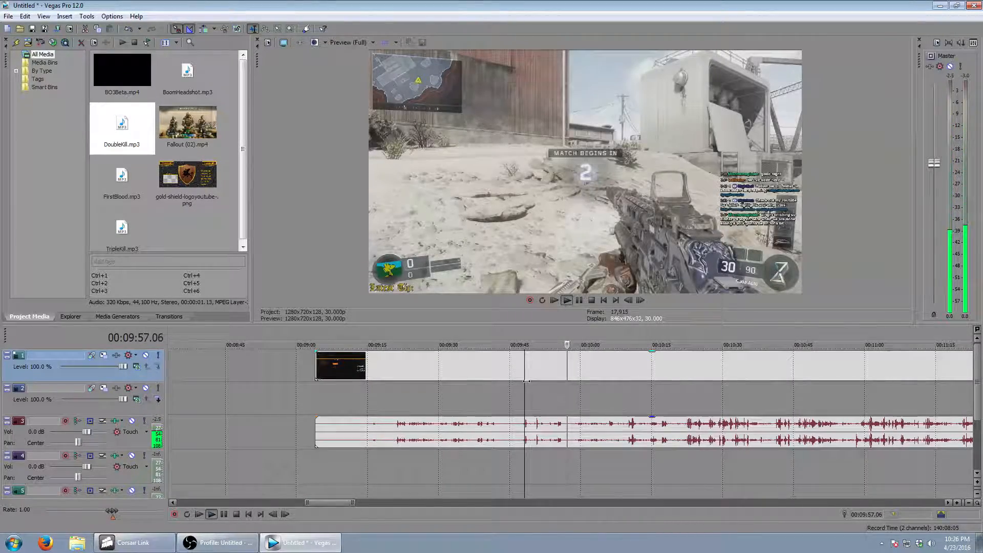
left_click(520, 334)
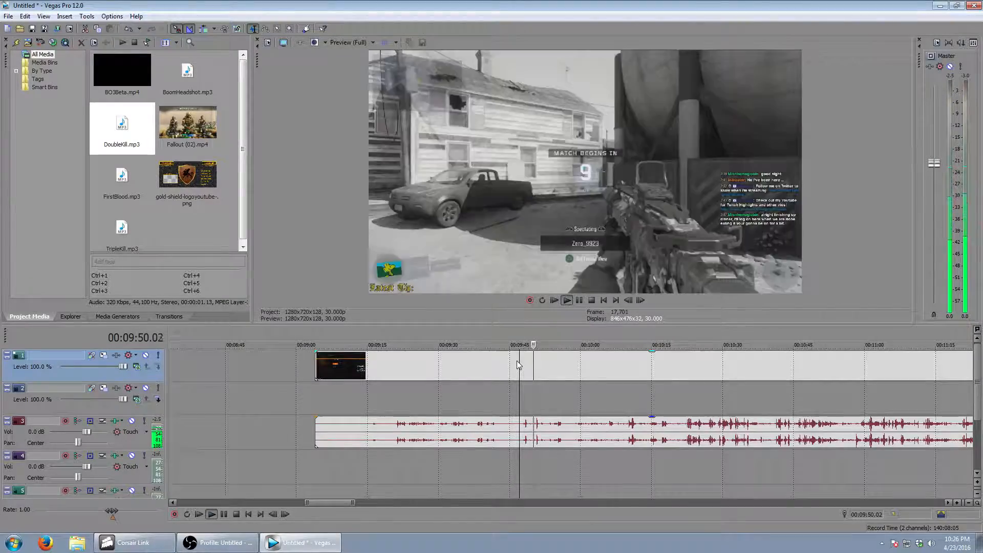
right_click(516, 363)
left_click(555, 200)
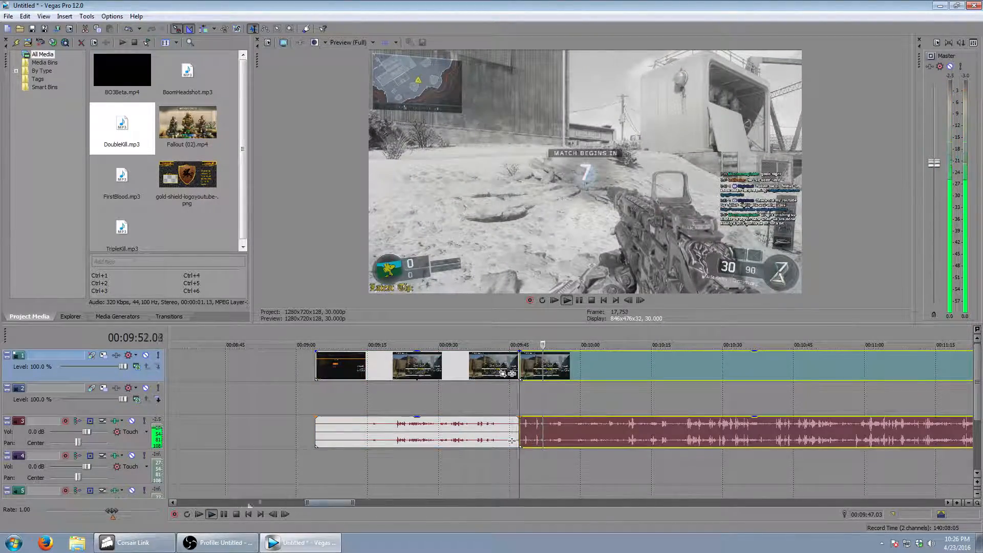
right_click(454, 366)
left_click(544, 167)
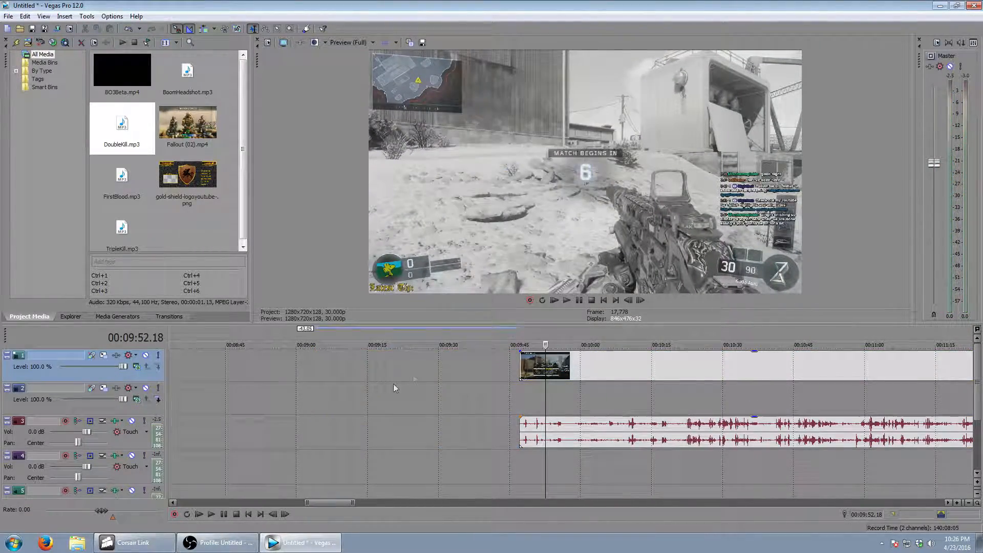
- Move the trimmed Free-for-All clip earlier so it starts directly at the first match's end at 00:08:00.13
scroll(435, 369, "down", 3)
right_click(576, 365)
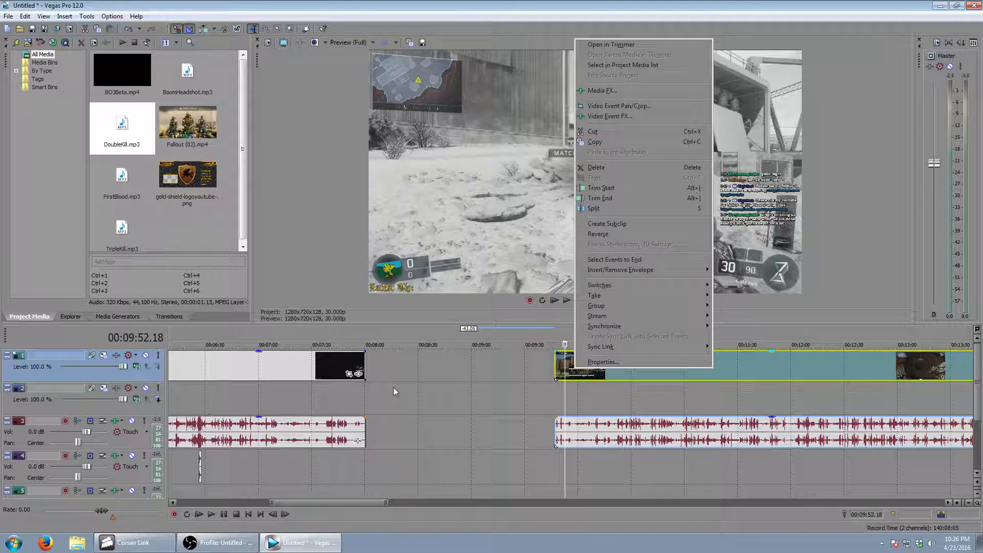
left_click(535, 358)
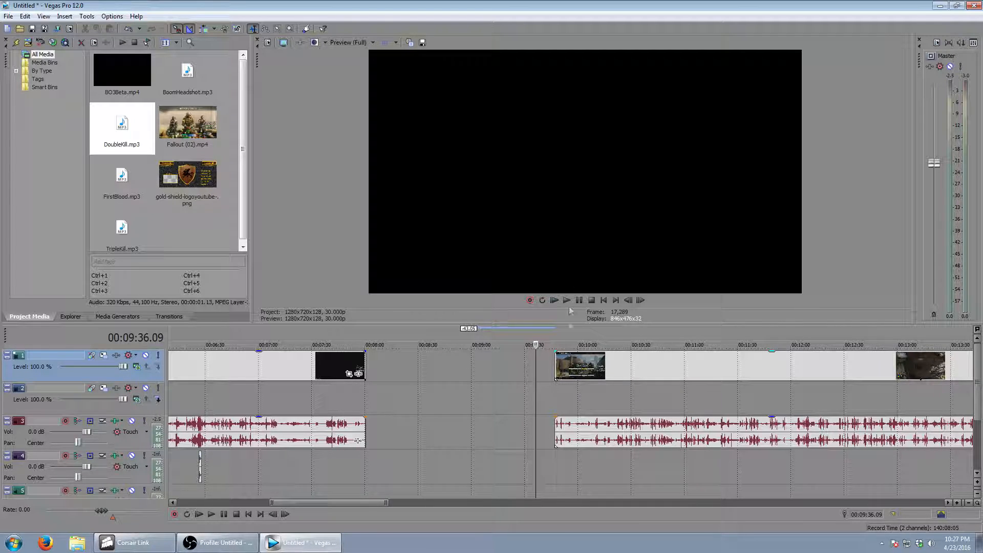
left_click_drag(568, 361, 367, 340)
left_click(367, 339)
scroll(476, 404, "up", 5)
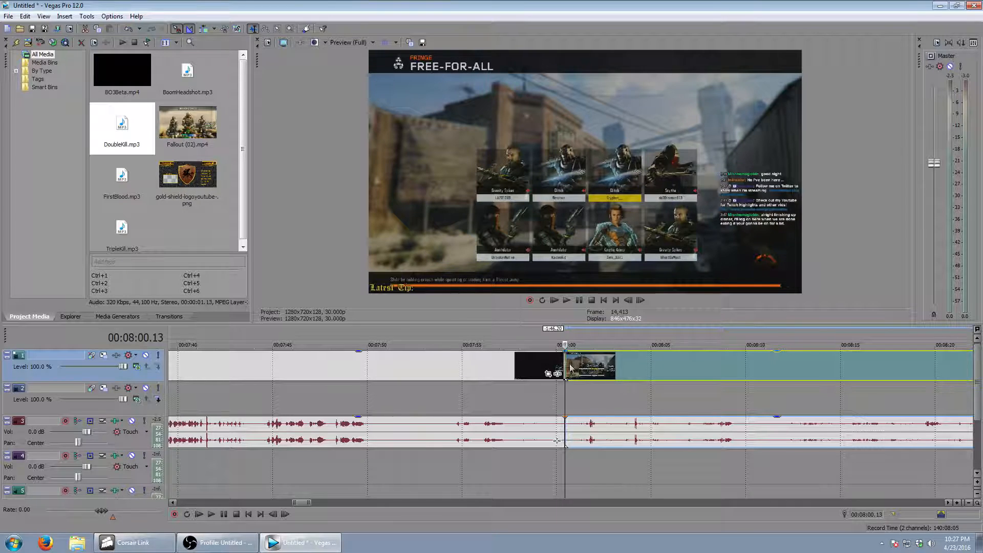
- Overlap the Free-for-All clip one second onto the first match's end and play the crossfade
left_click_drag(625, 364, 608, 359)
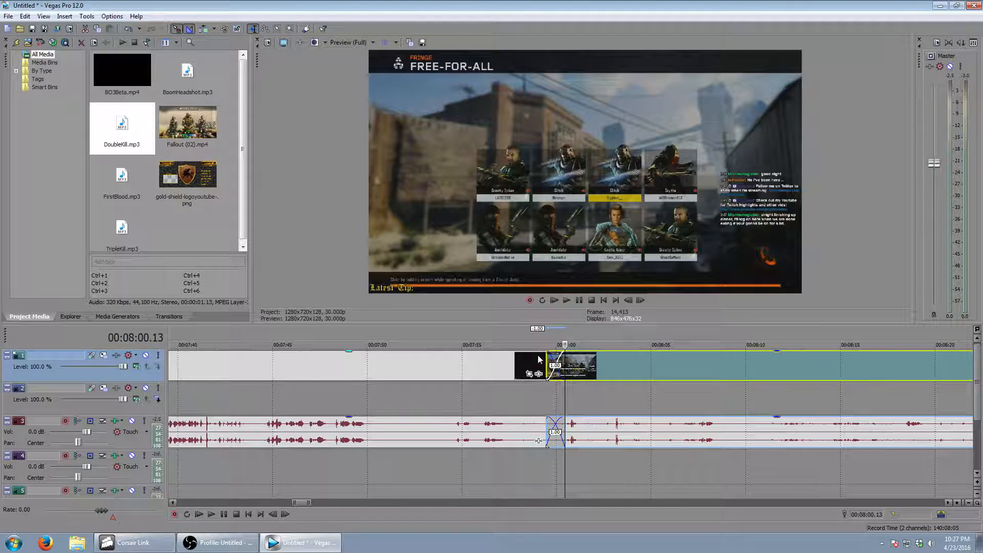
left_click(531, 361)
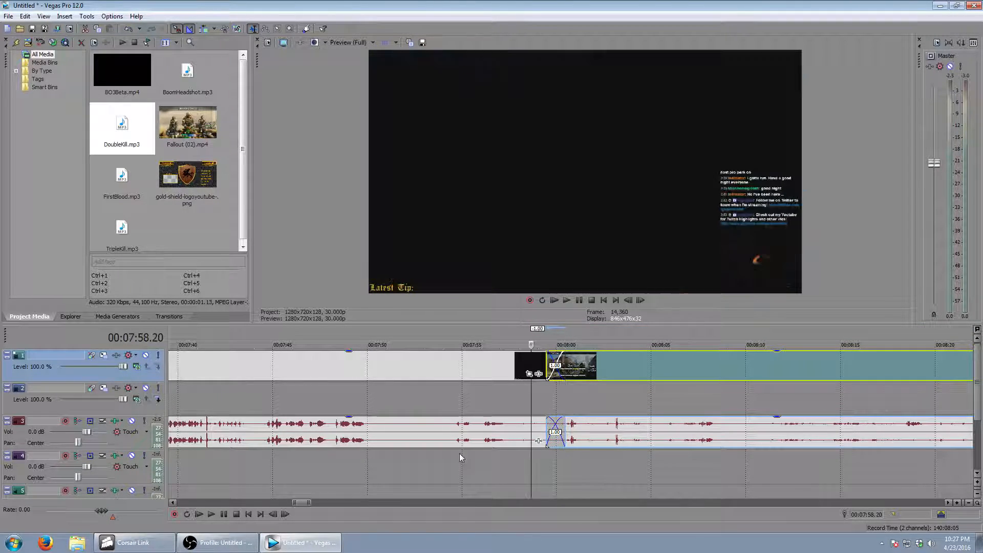
left_click(212, 515)
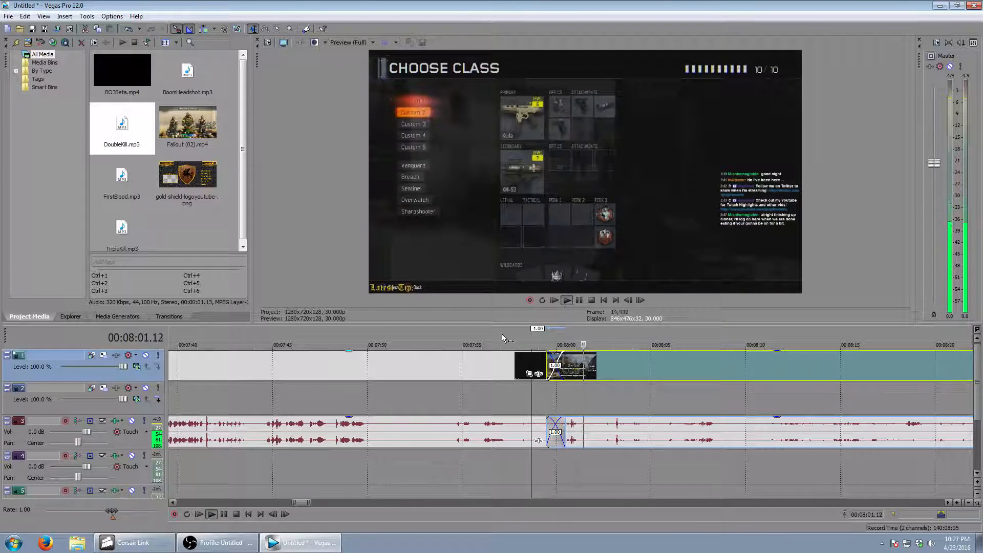
left_click(502, 335)
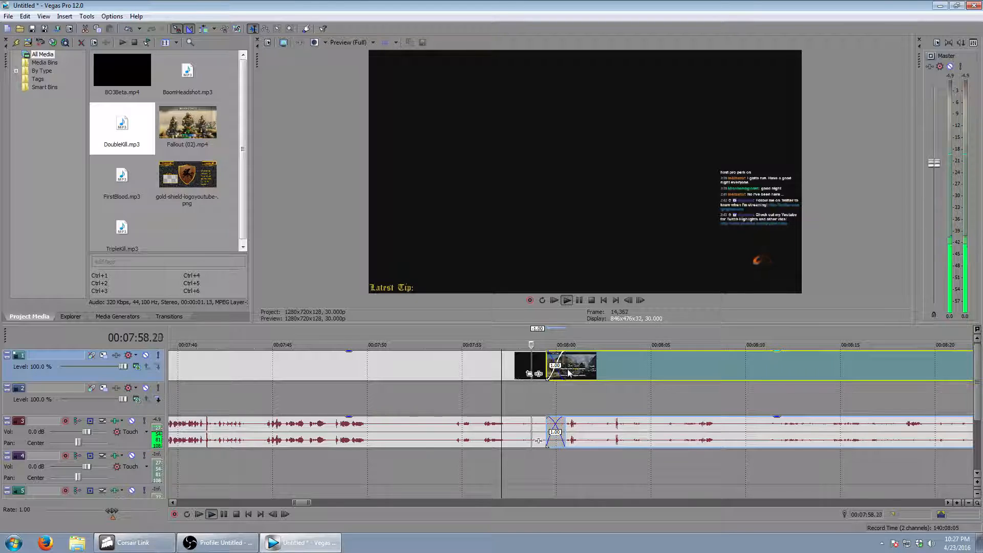
- Shift the crossfade into the Free-for-All clip about two seconds earlier and play the transition again
left_click_drag(565, 365, 526, 374)
left_click(566, 374)
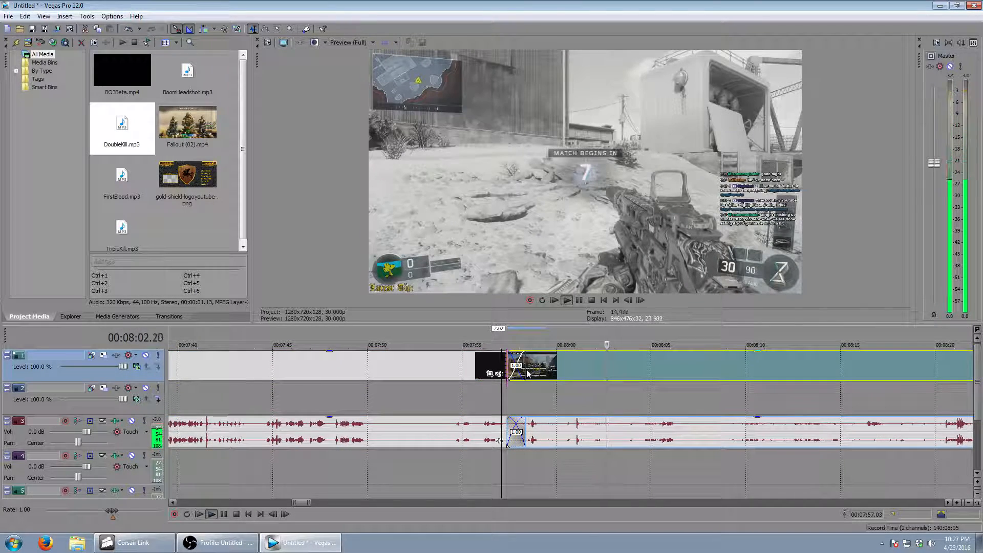
left_click(472, 342)
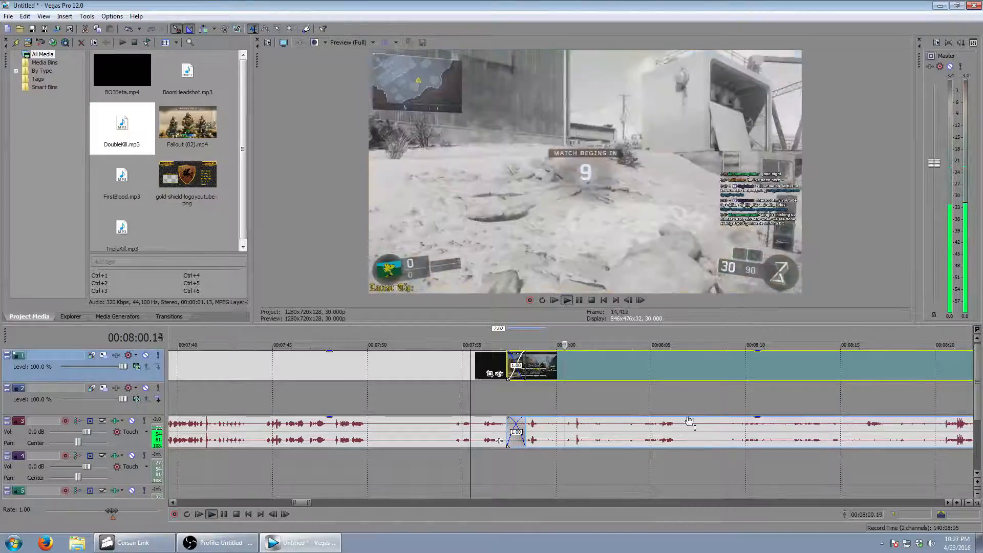
- Find the triple kill in the Free-for-All match and place TripleKill.mp3 on audio track 4 at about 00:09:18
scroll(588, 448, "down", 5)
scroll(581, 447, "down", 4)
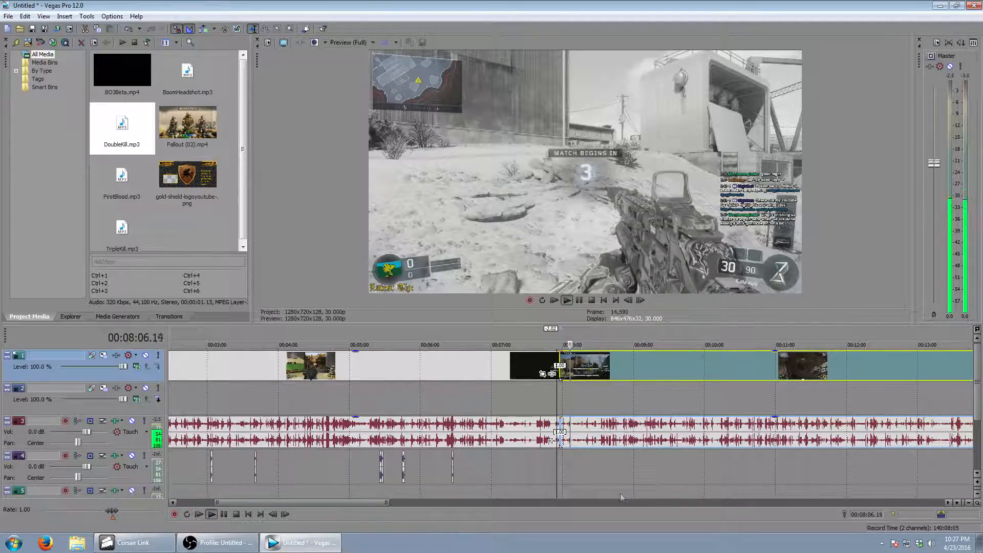
scroll(633, 426, "up", 2)
left_click(606, 367)
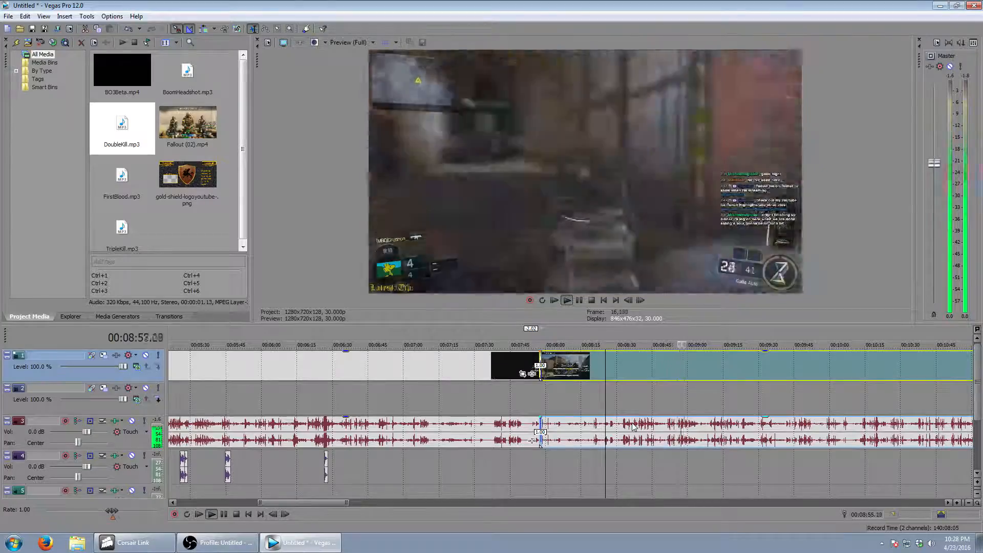
scroll(644, 472, "down", 2)
left_click(586, 328)
left_click(577, 328)
left_click(585, 327)
left_click_drag(122, 229, 586, 467)
- Play on to the next double kill and place DoubleKill.mp3 on track 4 at about 00:10:18
key("space")
scroll(656, 505, "right", 1)
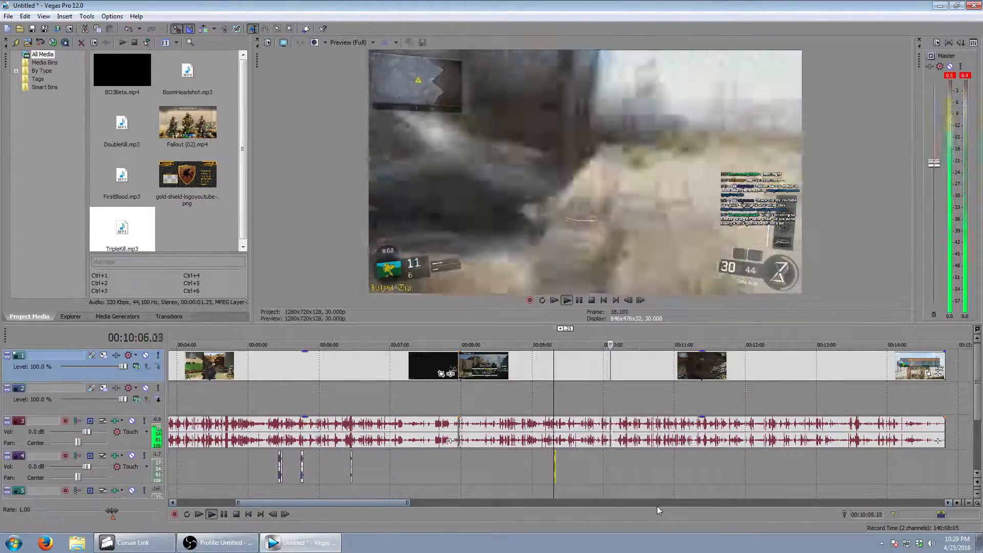
key("Return")
scroll(657, 507, "up", 6)
left_click_drag(122, 124, 565, 466)
- Play on to the headshot kill near the match's end and place BoomHeadshot.mp3 on track 4 at 00:13:53.13
scroll(645, 484, "down", 5)
key("space")
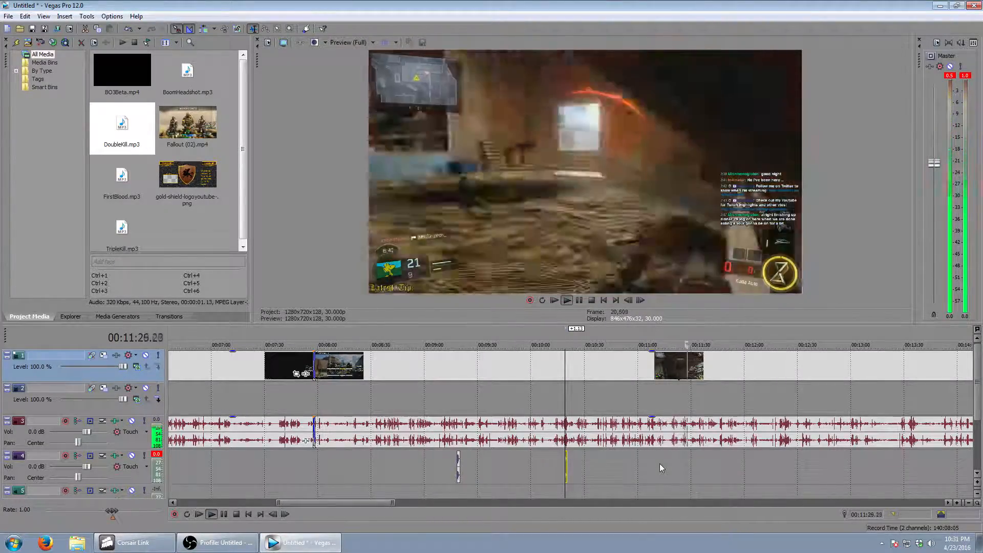
scroll(688, 454, "down", 2)
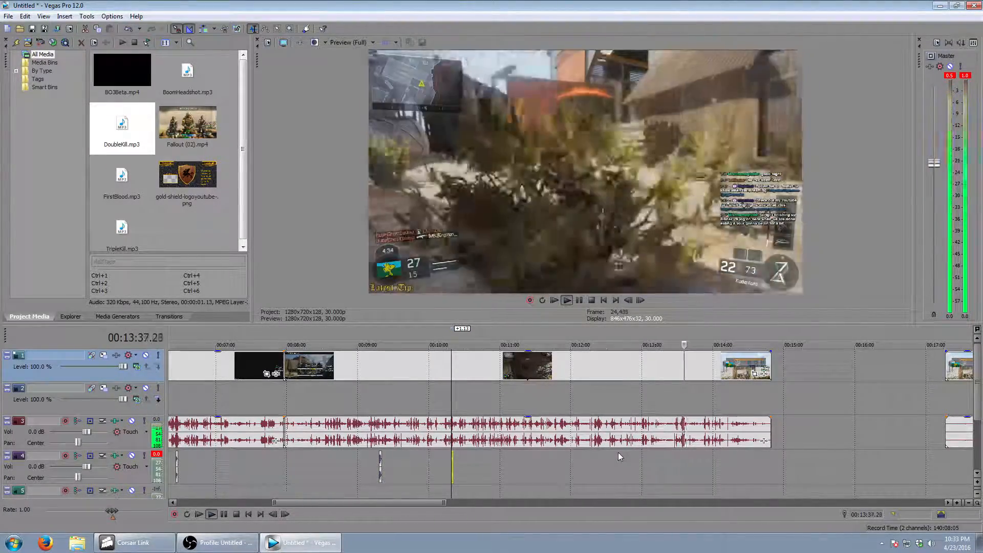
scroll(618, 453, "up", 3)
left_click(223, 515)
left_click_drag(188, 74, 590, 466)
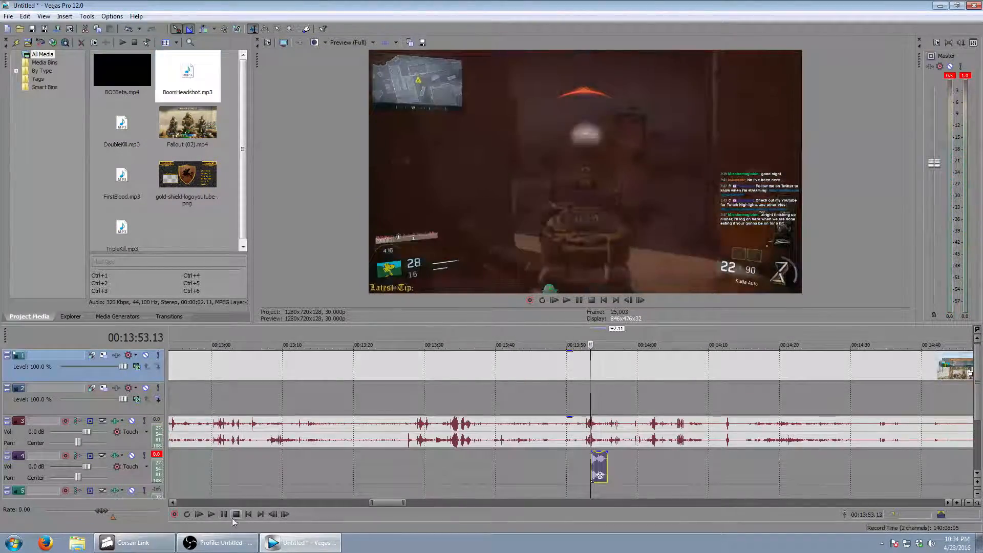
- Place DoubleKill.mp3 on track 4 at the double kill shortly after the headshot, at about 00:14:06
left_click(212, 514)
scroll(505, 486, "down", 1)
key("Return")
left_click(624, 466)
left_click_drag(122, 128, 631, 461)
- Trim the lobby part off the last match's clip and join it to the previous match with a one-second crossfade
key("space")
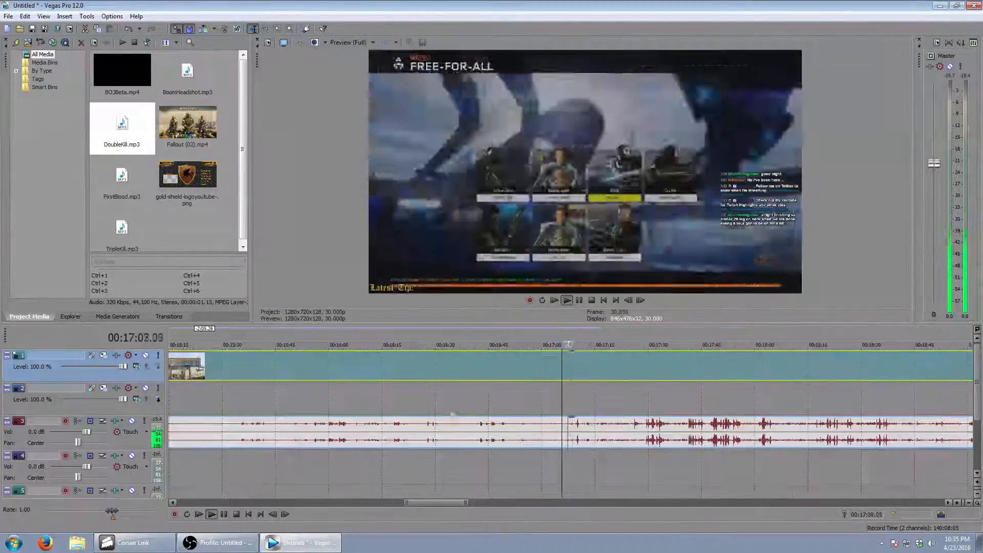
right_click(514, 364)
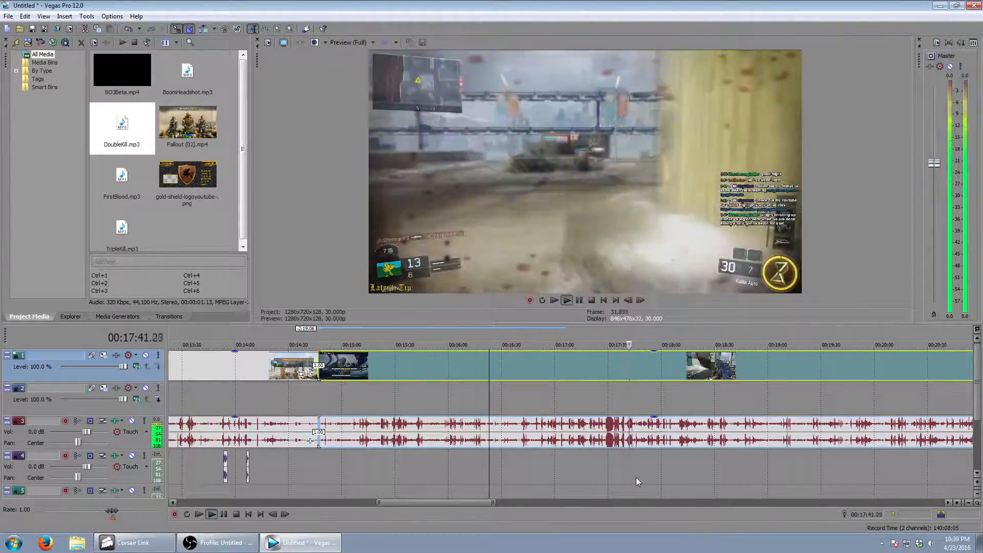
- Place DoubleKill.mp3 on track 4 at the last match's double kill at 00:18:01.21
key("Return")
left_click(664, 475)
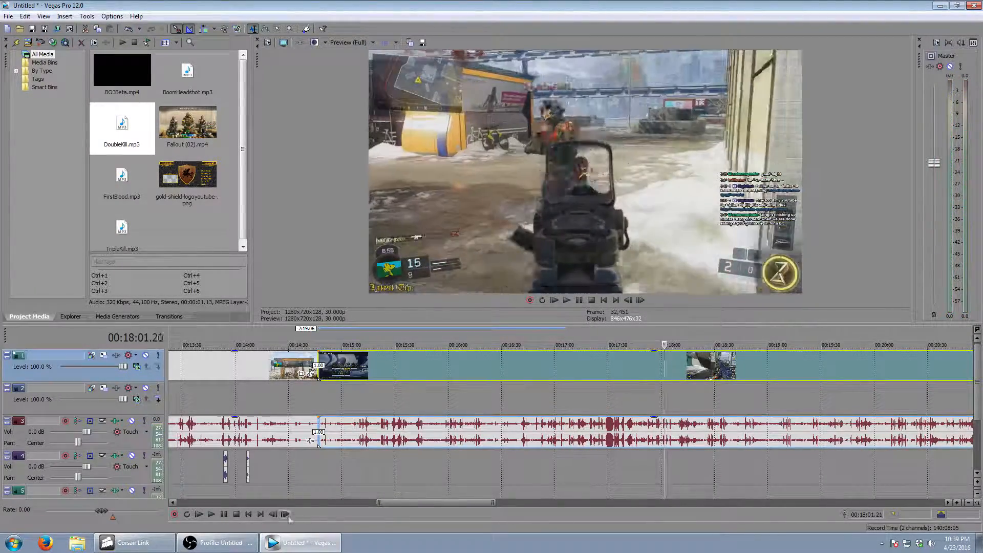
left_click_drag(122, 128, 665, 466)
- Play on through the last match to its next double kill and place DoubleKill.mp3 at about 00:20:14
key("space")
scroll(620, 466, "down", 2)
scroll(620, 466, "up", 2)
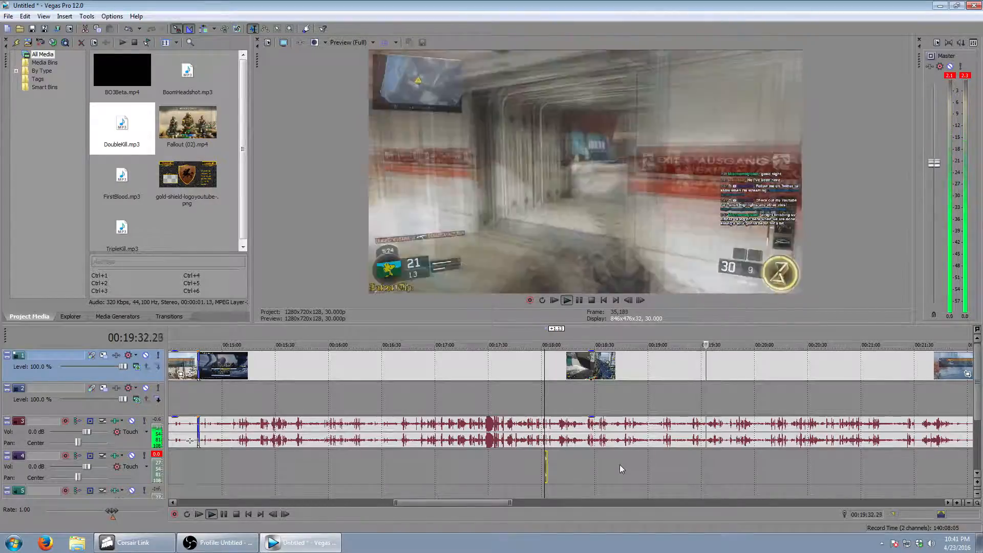
scroll(631, 479, "down", 3)
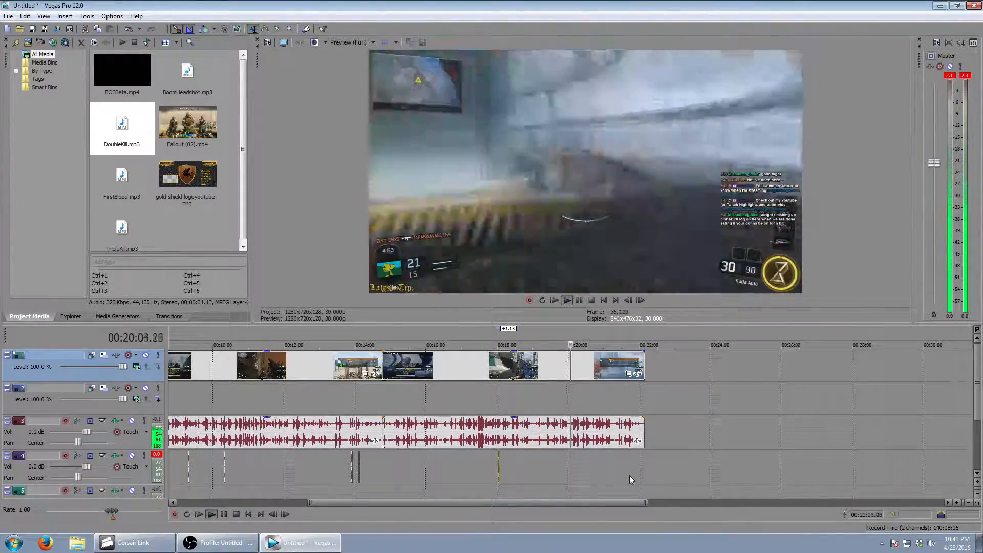
key("space")
scroll(629, 475, "up", 3)
- Play on to the next headshot kill and place BoomHeadshot.mp3 on track 4 at about 00:20:27
key("space")
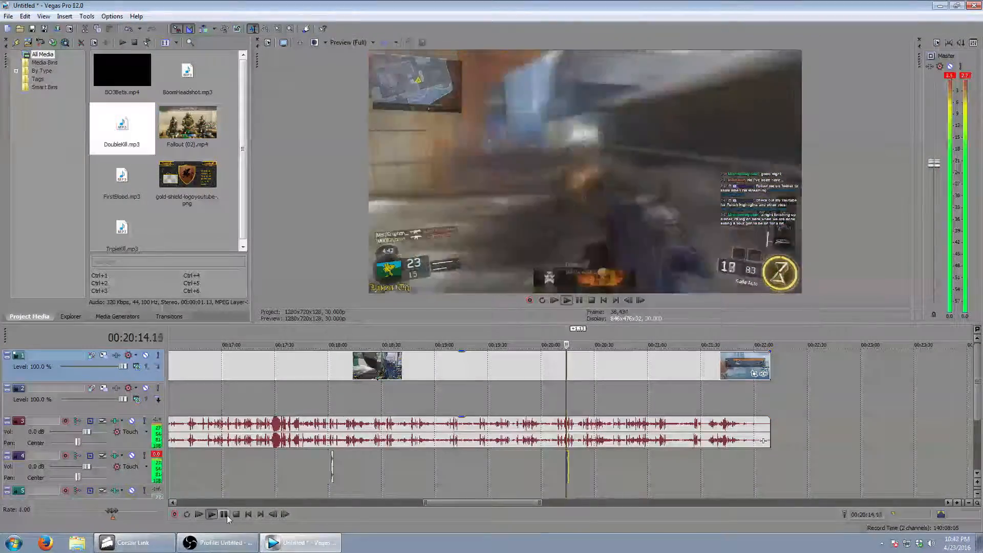
left_click(224, 515)
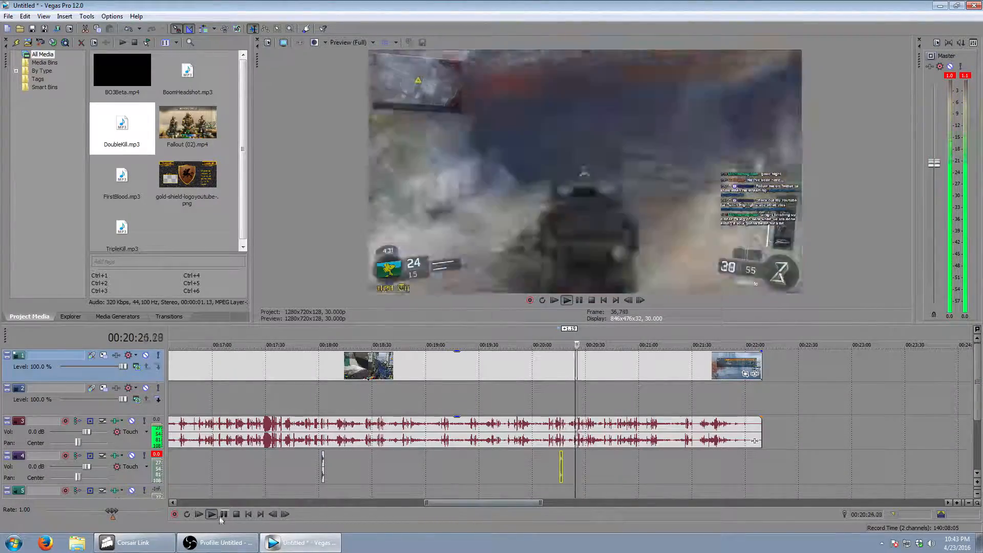
left_click_drag(188, 77, 581, 466)
- Find the following headshot in the last match and place another BoomHeadshot.mp3 on track 4 at 00:20:55.23
left_click(211, 514)
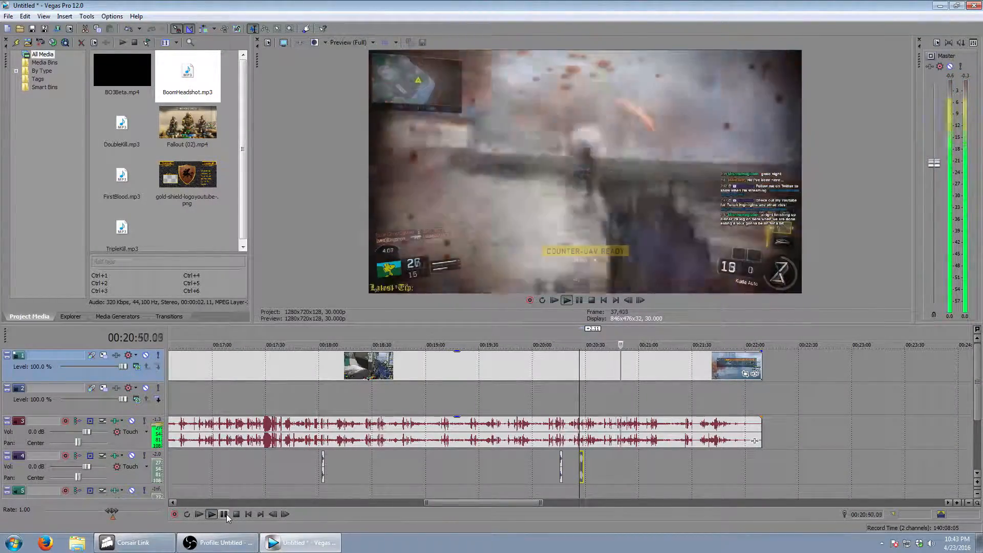
left_click(224, 514)
key("Left")
key("Left")
key("Left")
left_click_drag(187, 77, 632, 467)
- Play the rest of the last match to its end to check for further kills
key("space")
scroll(615, 473, "up", 1)
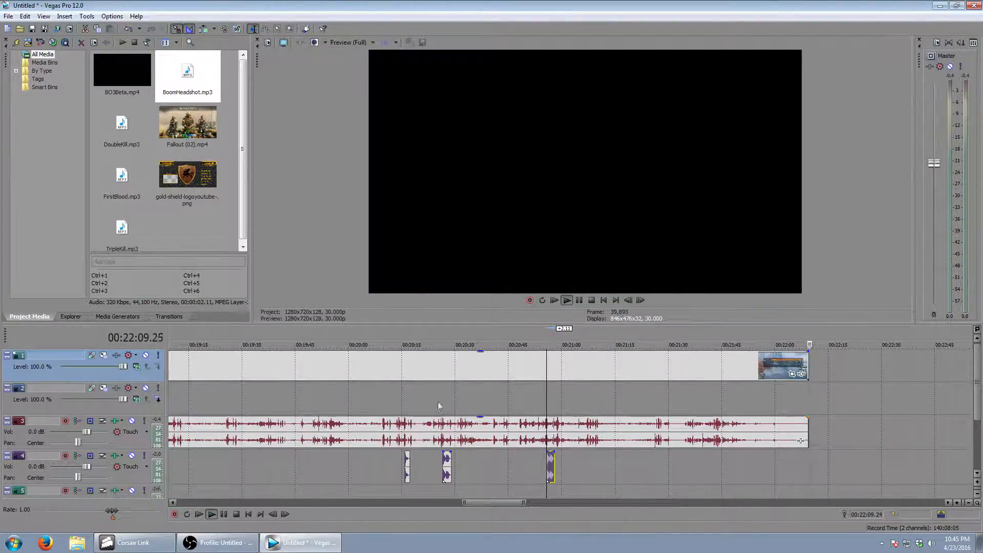
scroll(431, 407, "down", 4)
left_click(236, 514)
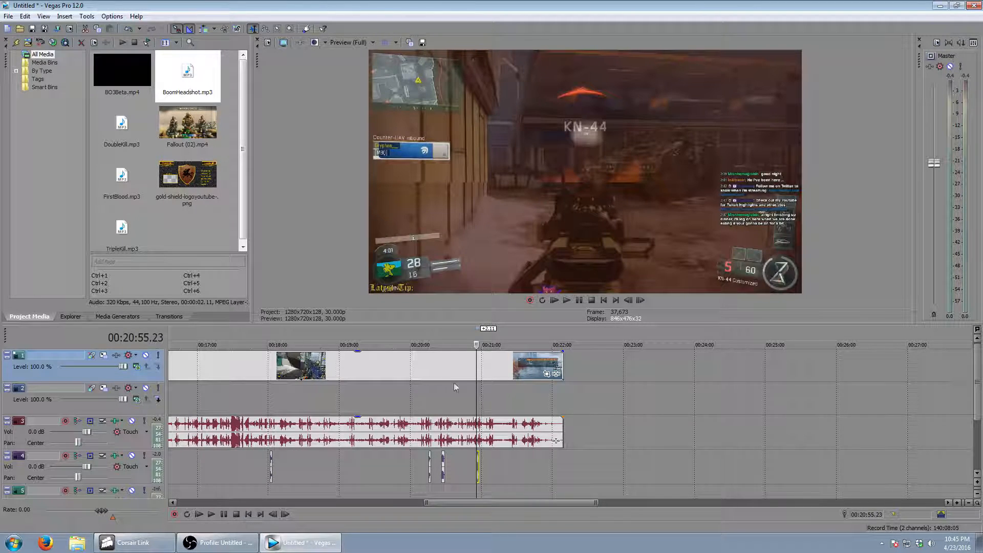
- Return to the first match, play past its opening kill and split the clip at 00:01:28.16
scroll(450, 388, "down", 5)
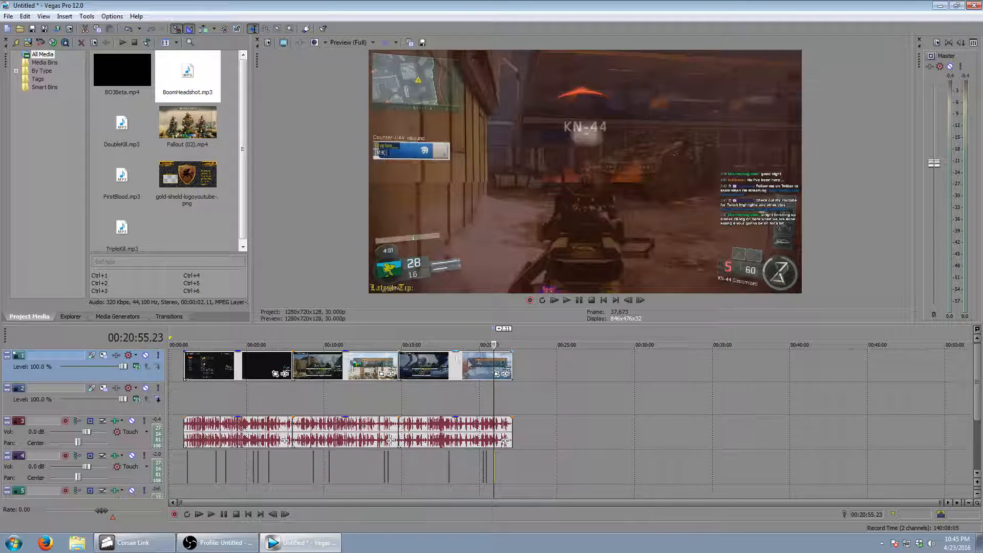
left_click(186, 338)
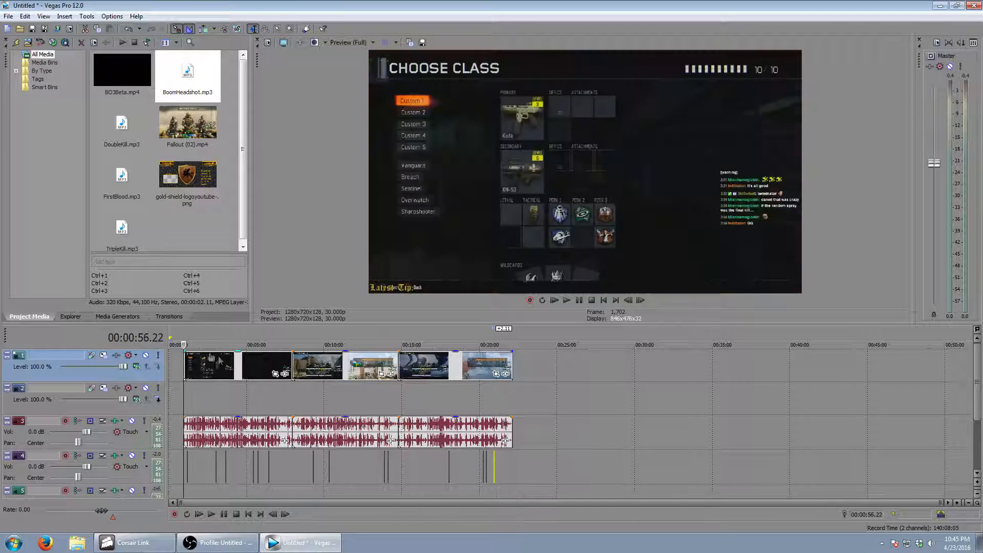
scroll(450, 424, "up", 7)
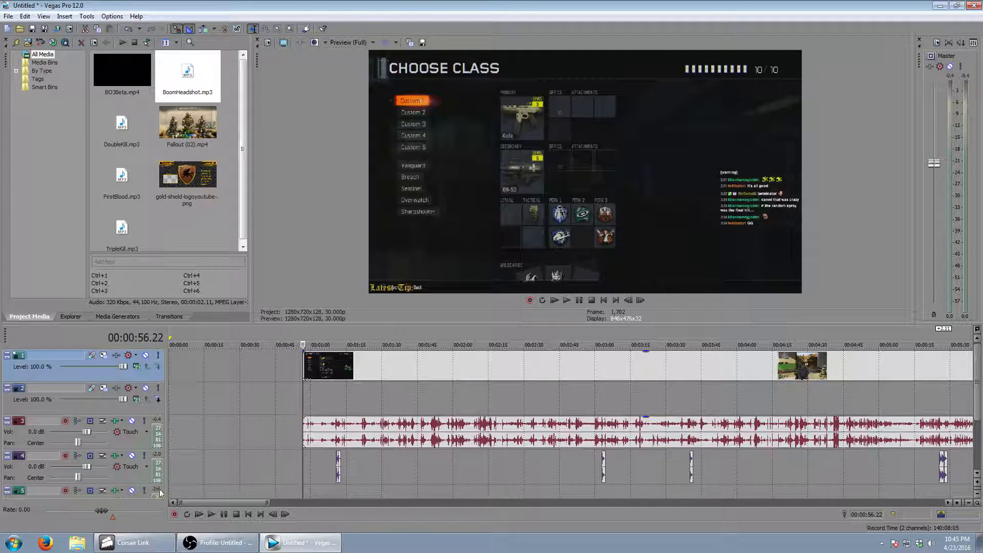
left_click(375, 342)
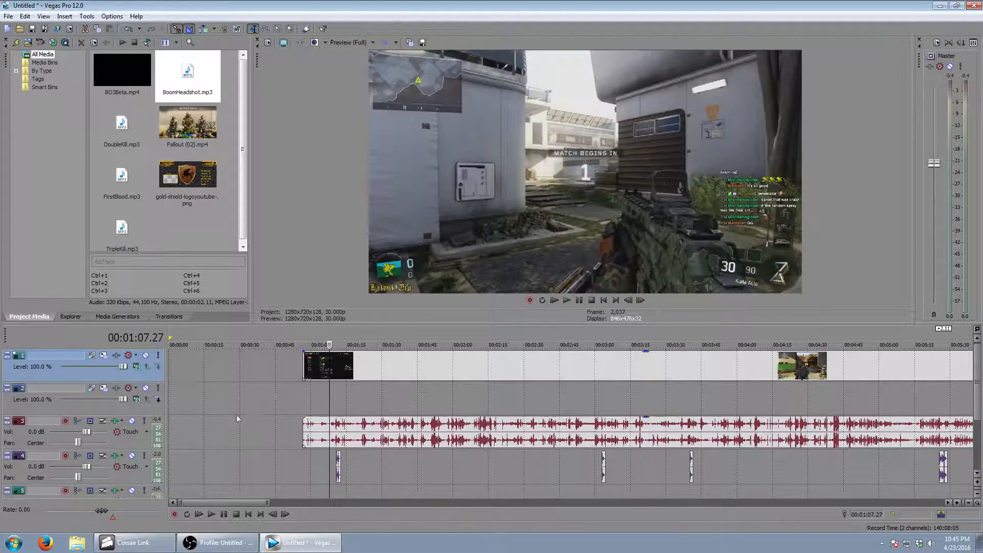
left_click(211, 515)
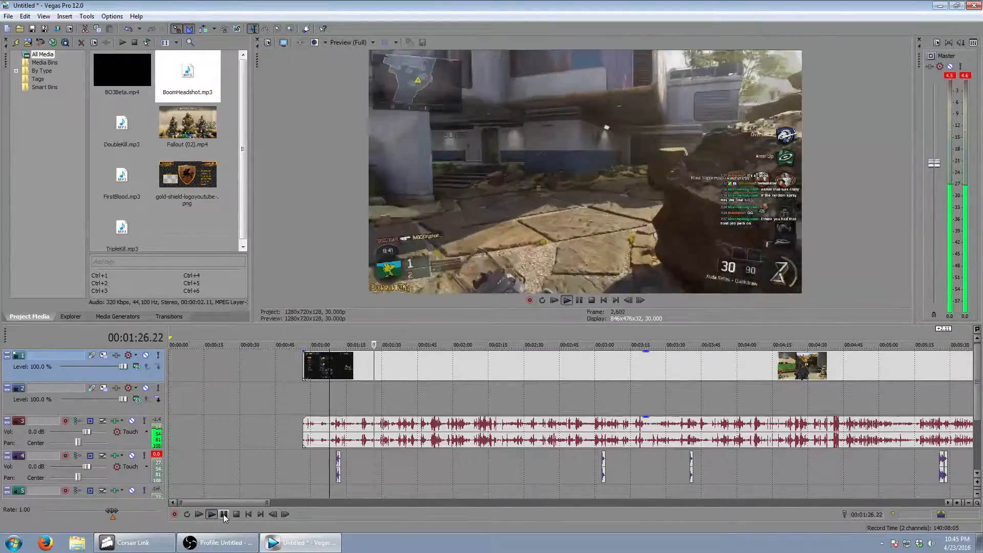
left_click(224, 515)
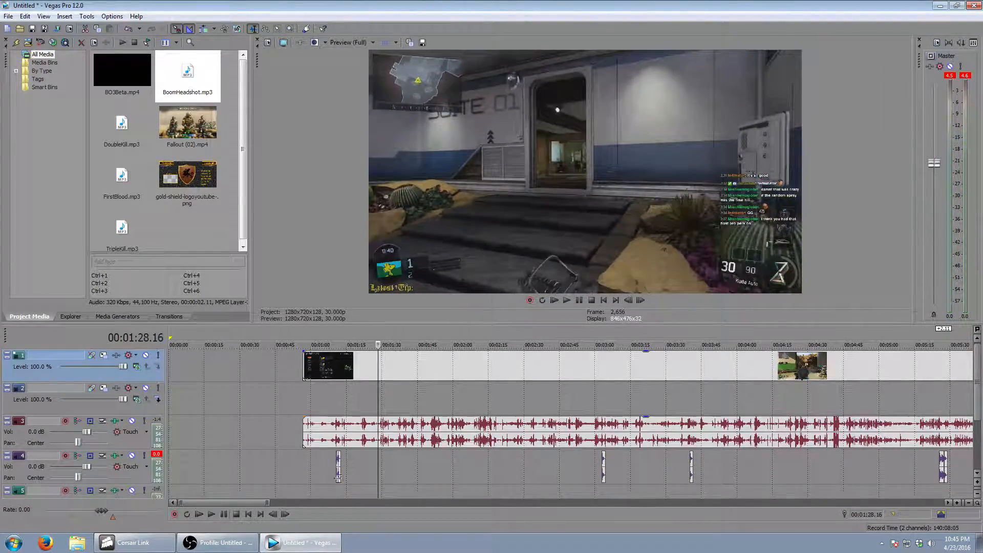
right_click(377, 365)
left_click(433, 208)
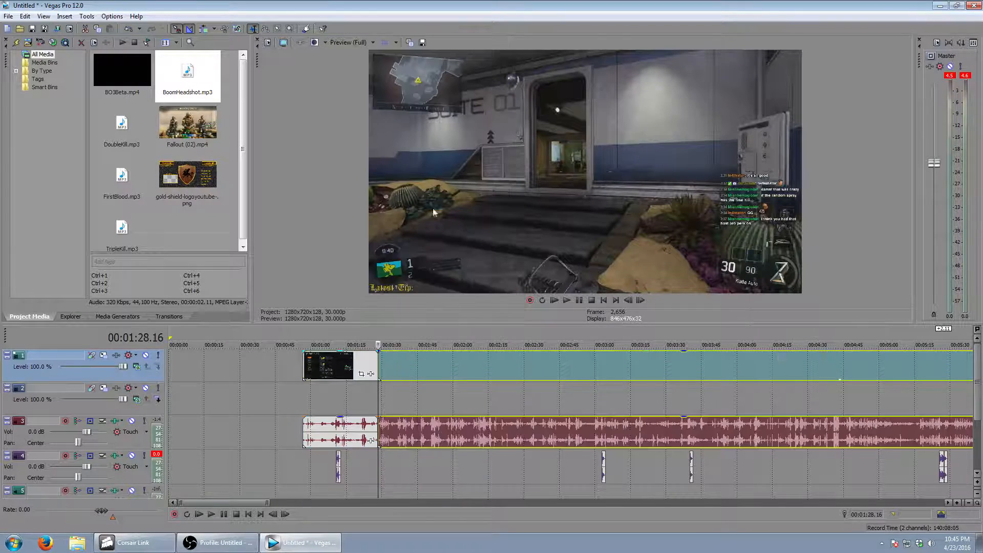
- Move the split-off opening piece about 50 seconds earlier and bring its announcer sound back under it on track 4
mouse_move(337, 364)
left_mouse_down()
mouse_move(283, 367)
mouse_move(339, 371)
left_mouse_up()
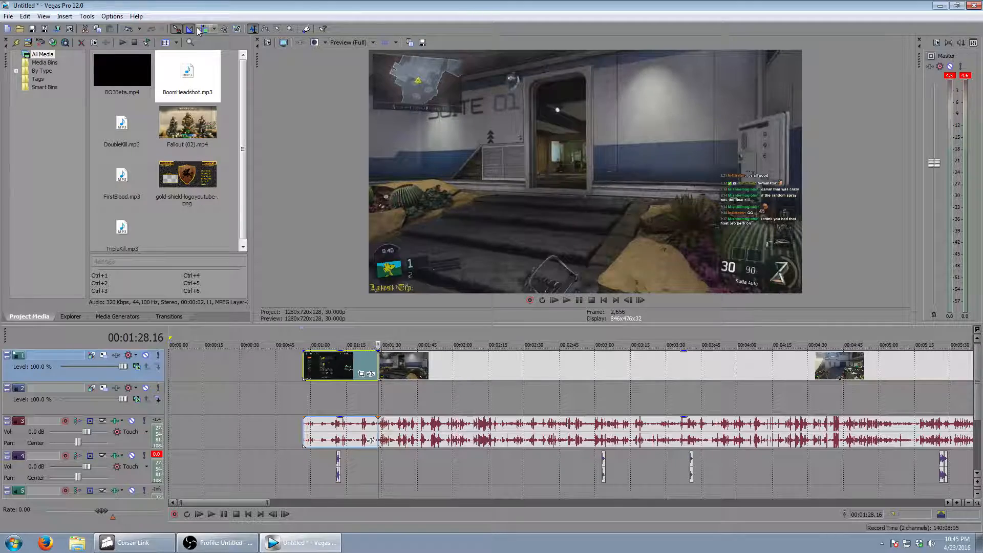
mouse_move(328, 373)
left_mouse_down()
mouse_move(261, 371)
mouse_move(330, 368)
left_mouse_up()
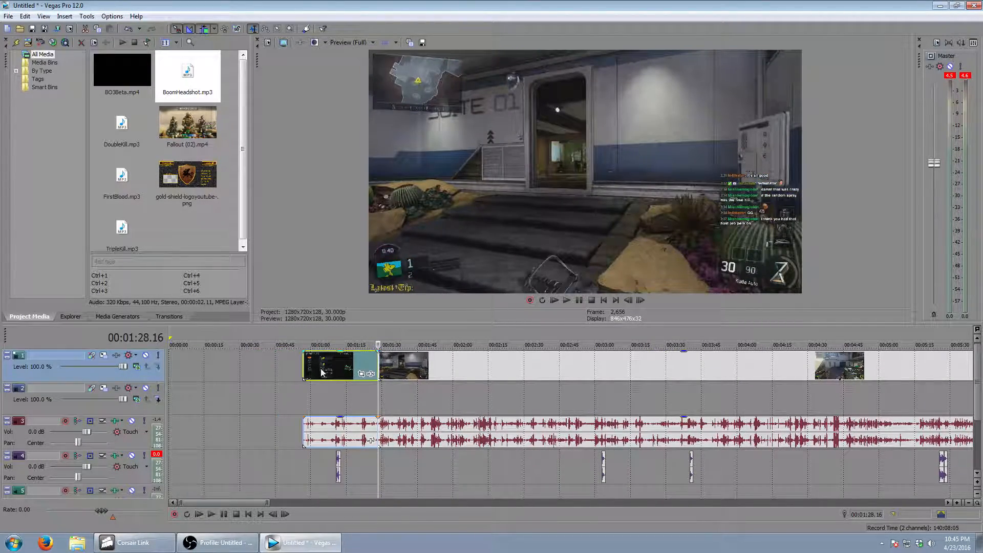
mouse_move(327, 370)
left_mouse_down()
mouse_move(287, 370)
mouse_move(329, 368)
left_mouse_up()
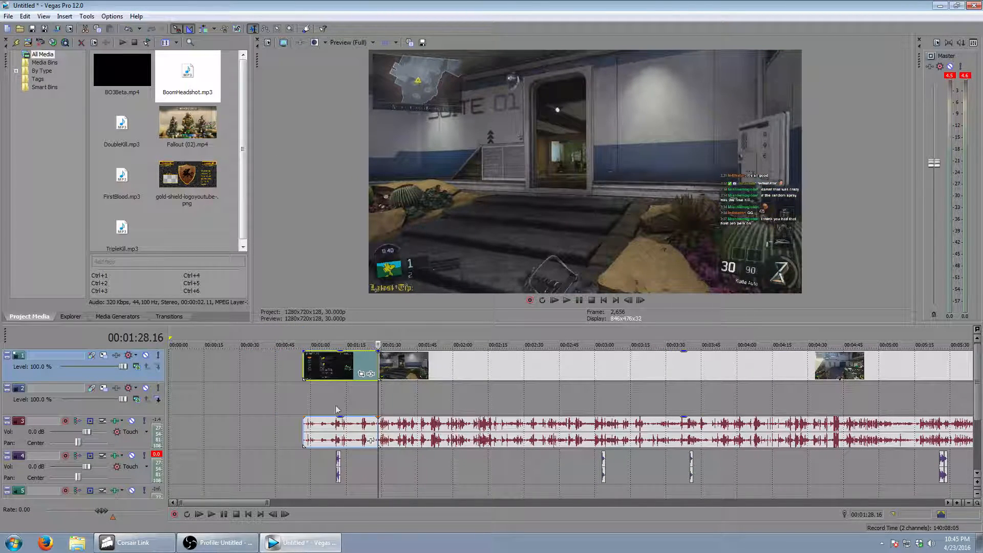
left_click_drag(333, 367, 216, 367)
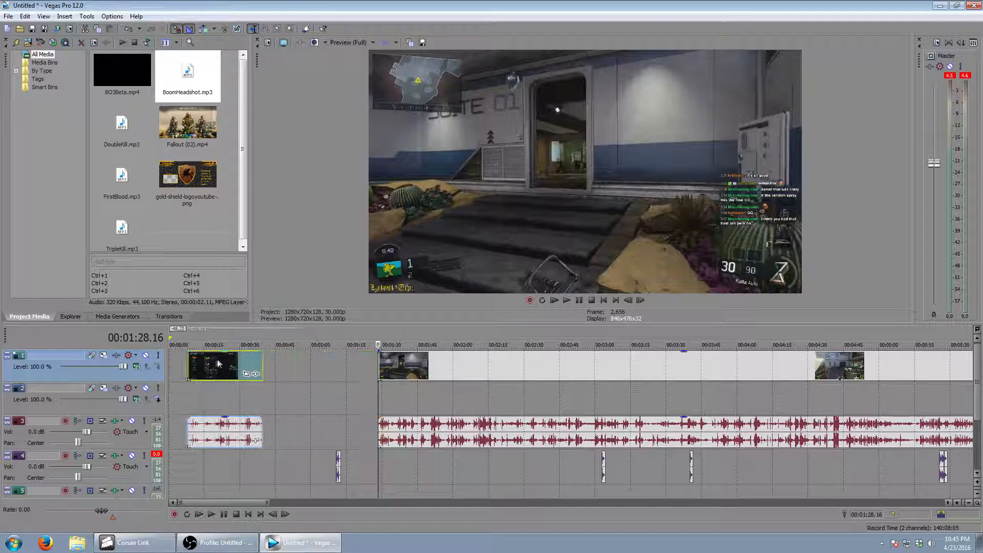
left_click_drag(340, 465, 237, 474)
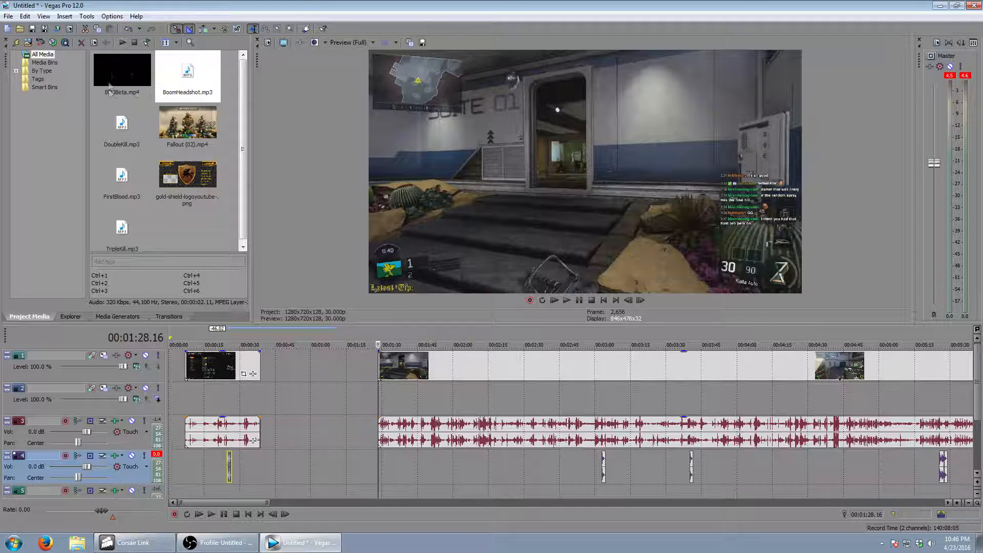
- Place BO3Beta.mp4 on track 2 with its audio on track 4, and slide it over the end of the opening piece
left_click_drag(125, 80, 307, 359)
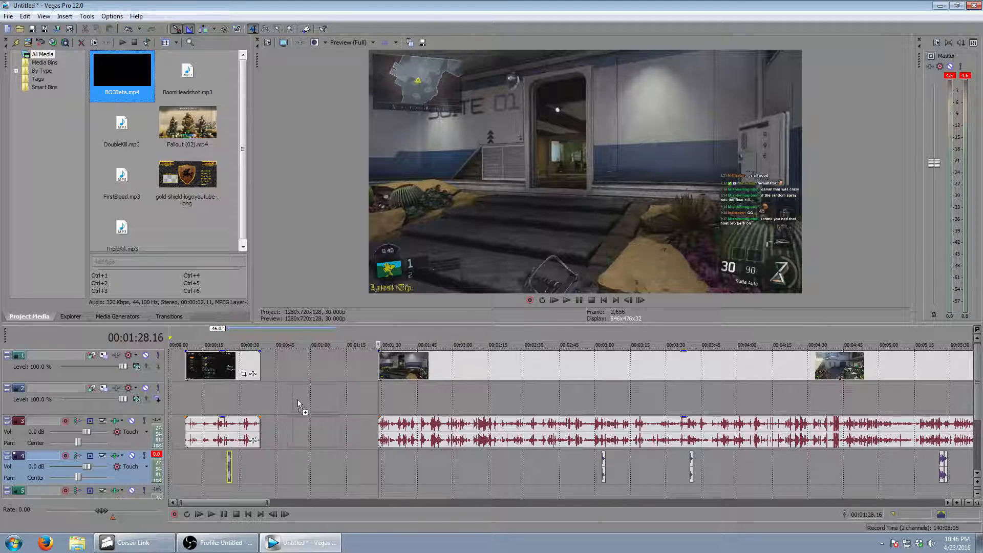
left_click_drag(298, 405, 300, 404)
left_click_drag(317, 444, 325, 473)
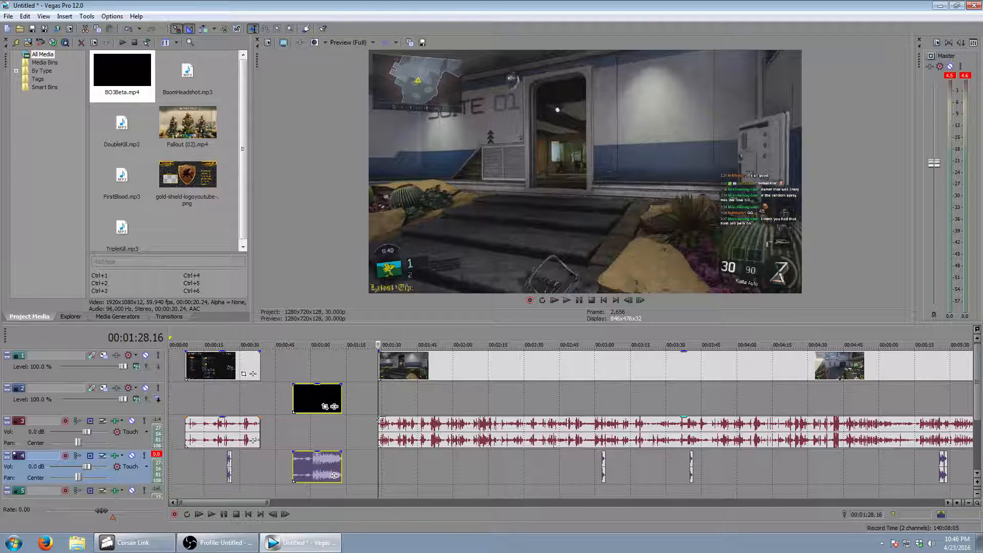
left_click_drag(313, 395, 259, 397)
left_click(261, 341)
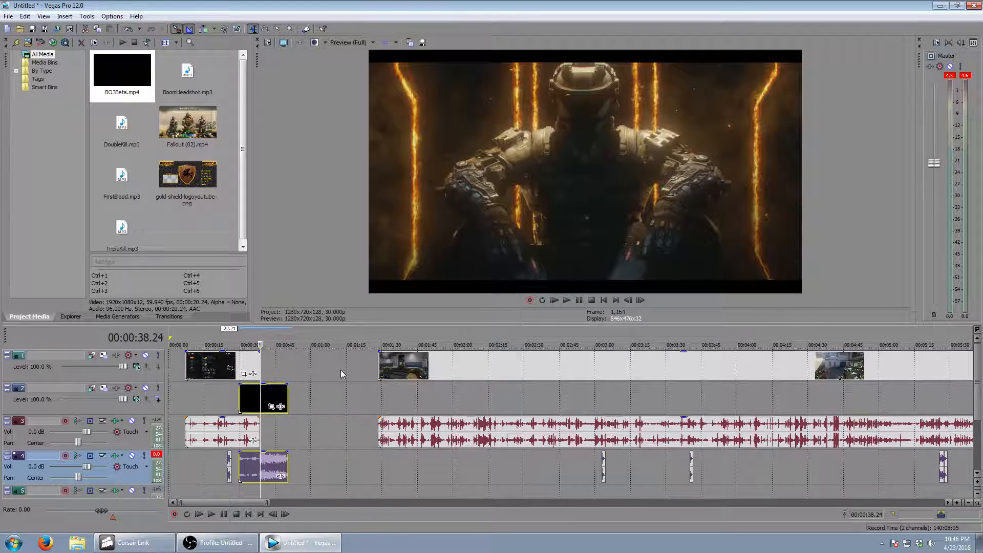
- Move the BO3Beta clip behind the opening piece, starting at about 00:00:40, and play it through to its fade-out
scroll(340, 373, "up", 4)
scroll(654, 389, "up", 5)
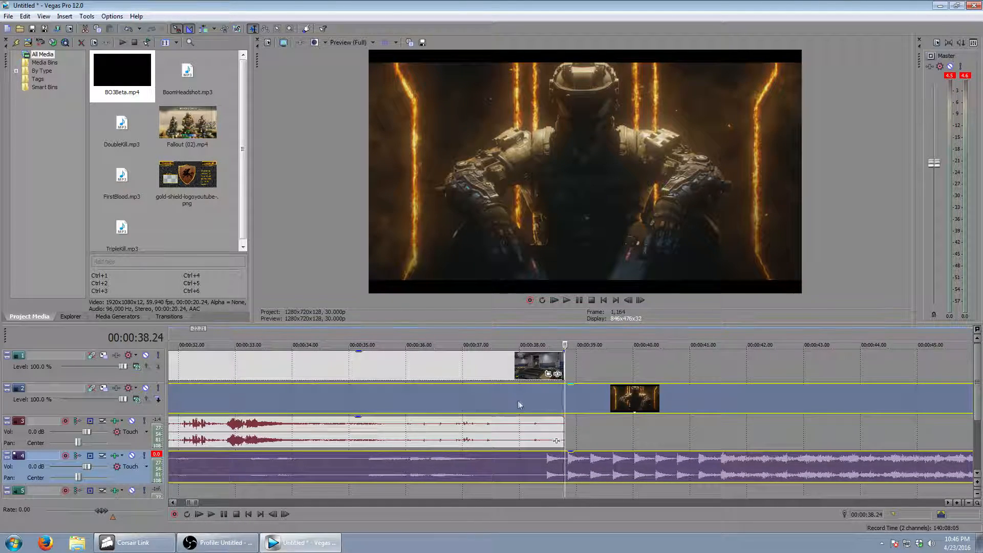
left_click_drag(542, 398, 664, 390)
scroll(659, 399, "down", 3)
left_click(585, 344)
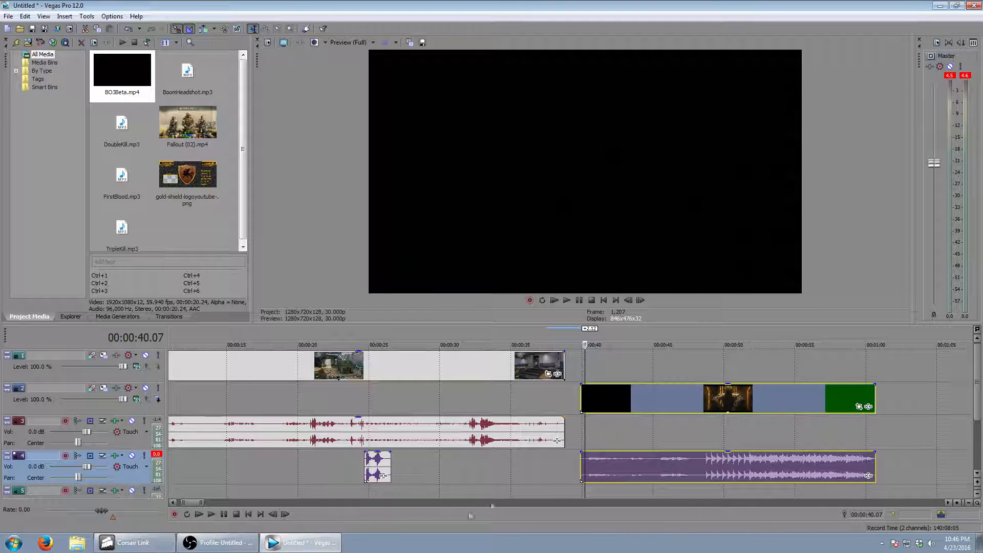
left_click(212, 514)
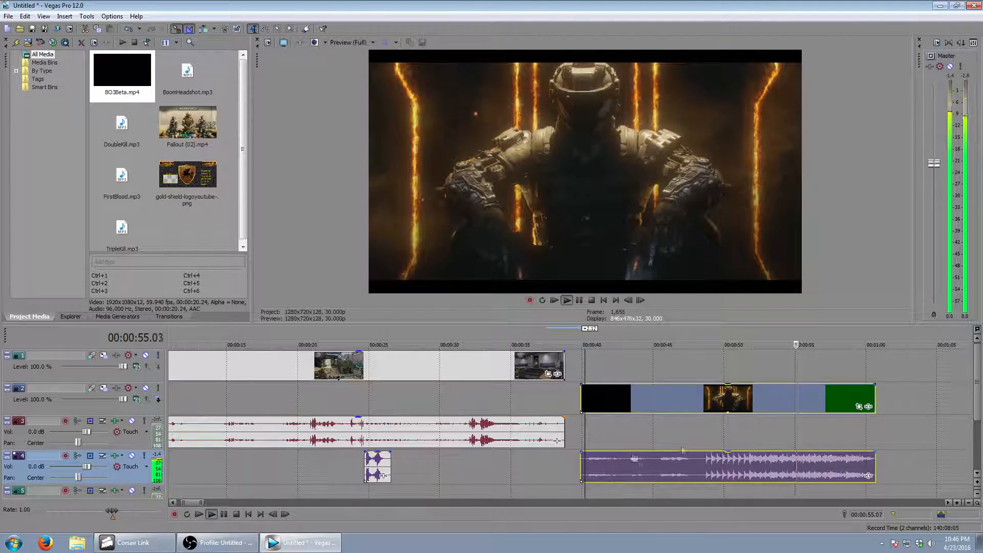
left_click(862, 340)
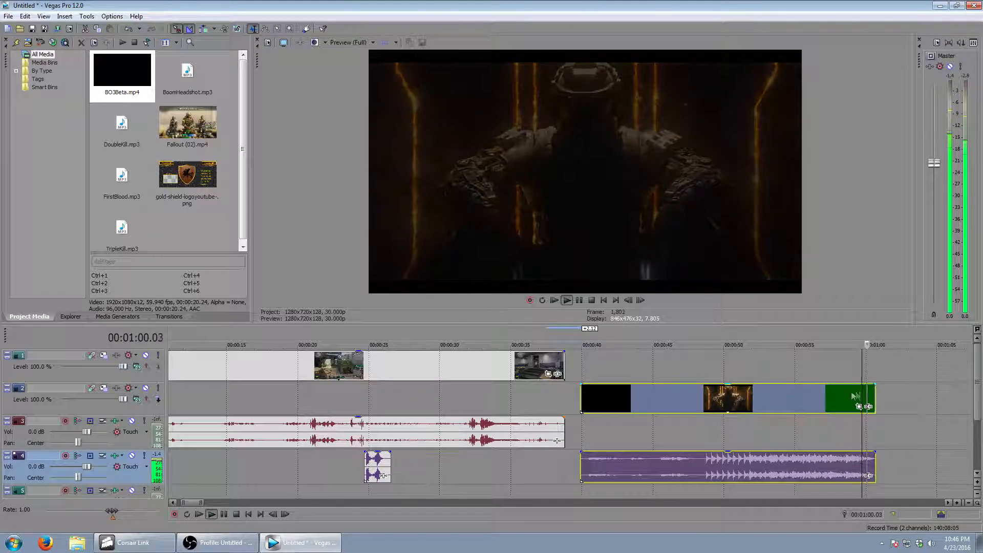
left_click(236, 514)
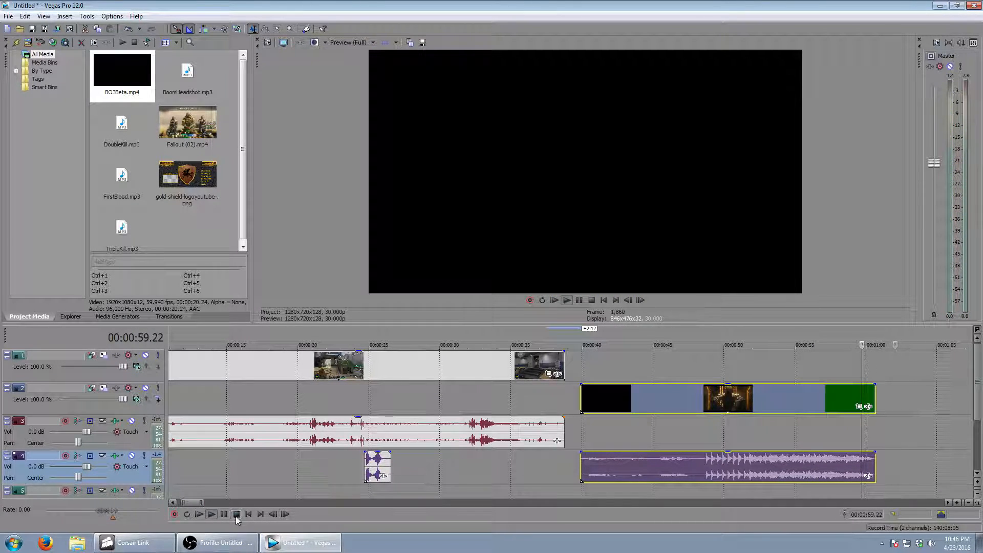
- Move the BO3Beta clip earlier so the beat in its music starts where the opening piece ends, at 00:00:38.24
left_click_drag(707, 404, 637, 442)
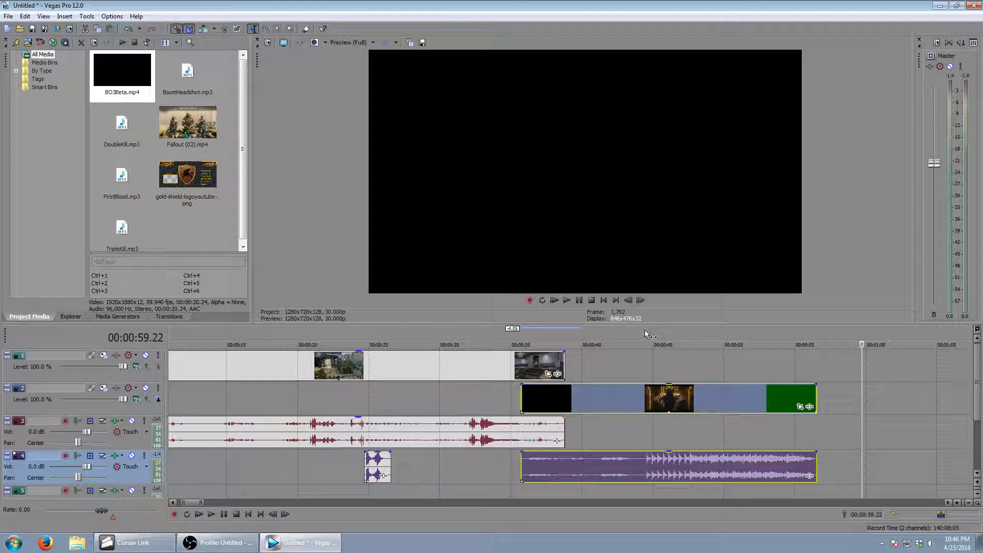
left_click(565, 335)
left_click_drag(661, 396, 579, 397)
scroll(609, 397, "up", 3)
scroll(609, 396, "up", 3)
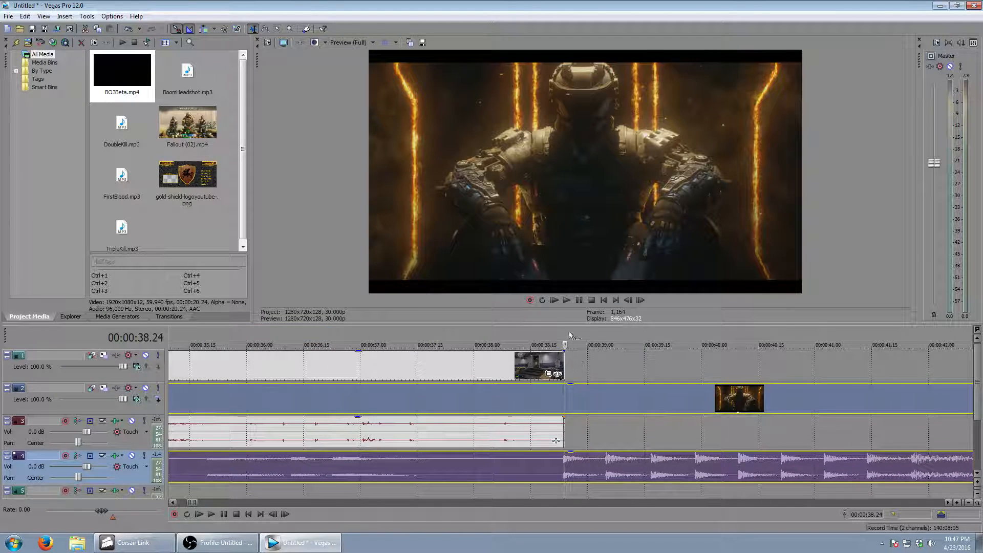
scroll(564, 436, "down", 6)
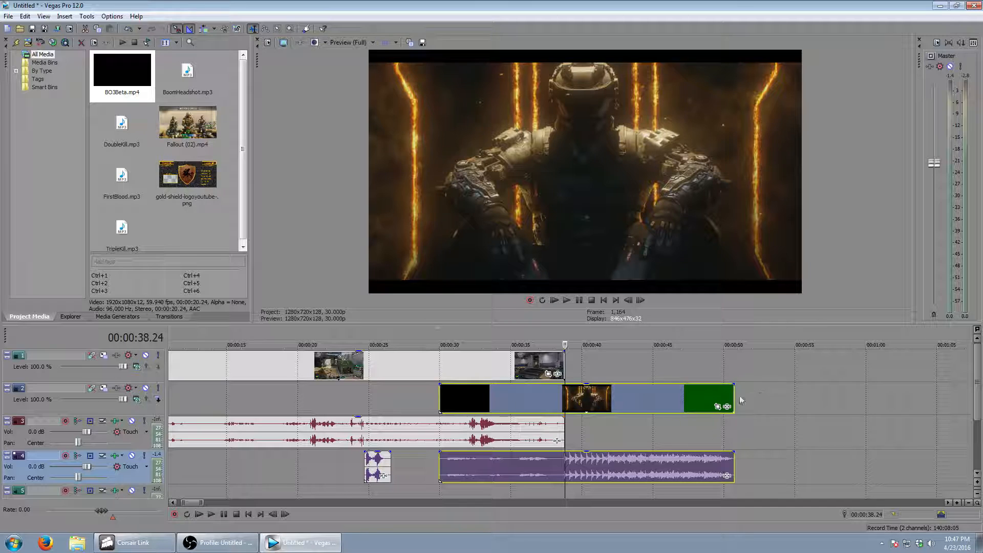
- Examine the last frames of the BO3Beta clip to find a suitable cut point
left_click(728, 334)
scroll(862, 456, "up", 4)
scroll(615, 446, "up", 2)
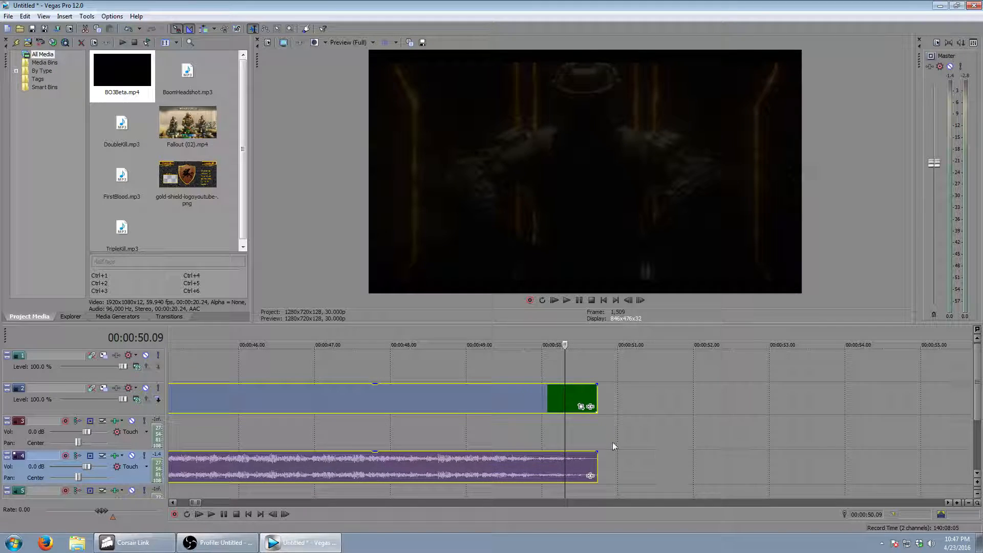
left_click(572, 334)
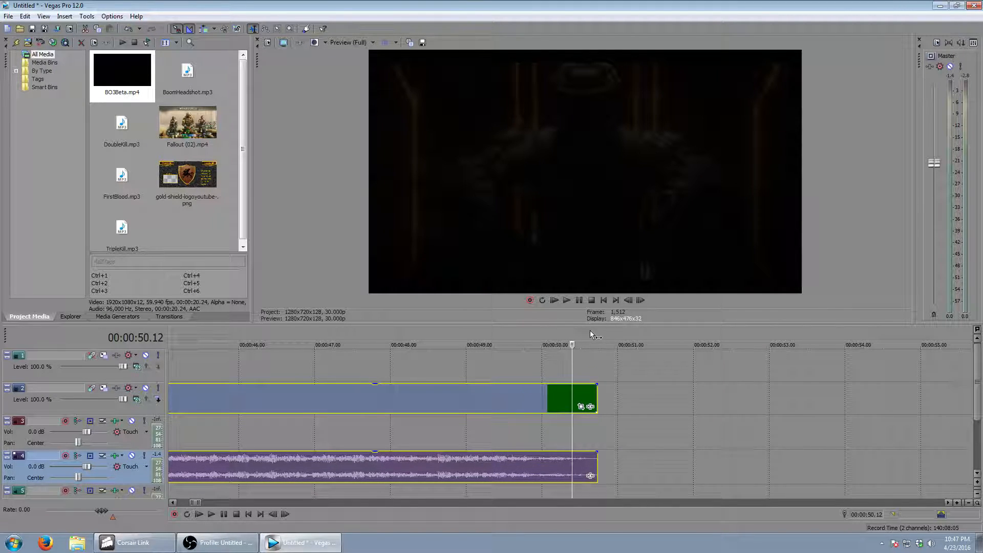
left_click(596, 331)
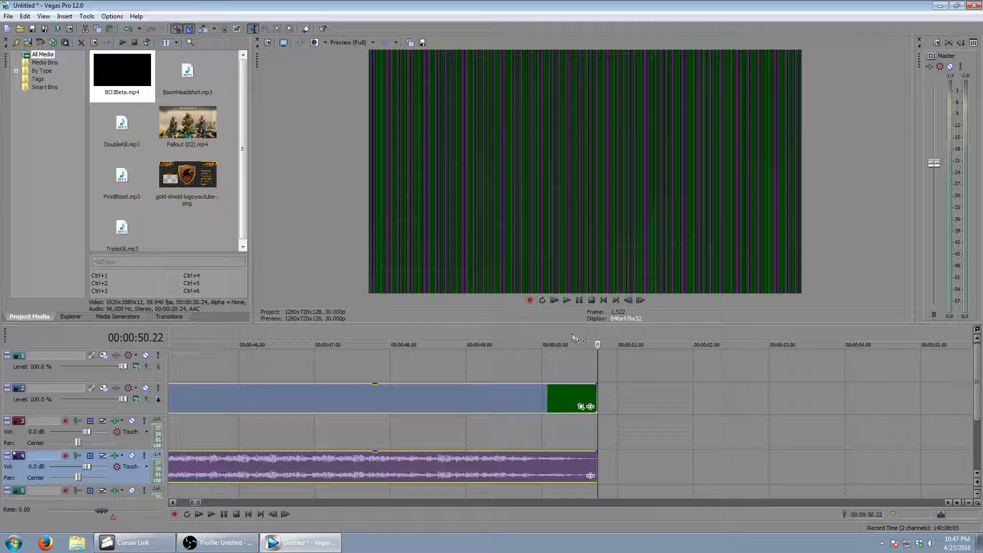
left_click(264, 516)
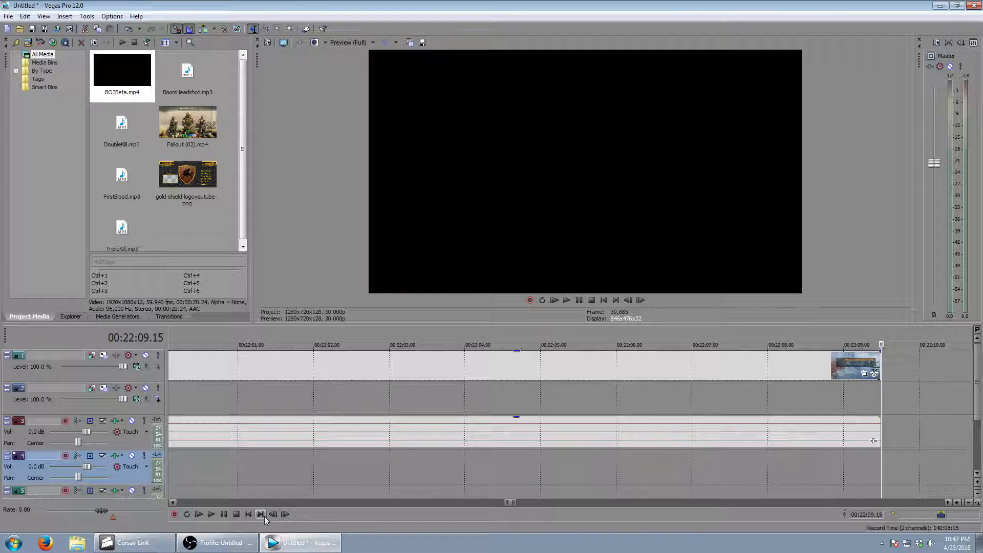
scroll(398, 435, "down", 10)
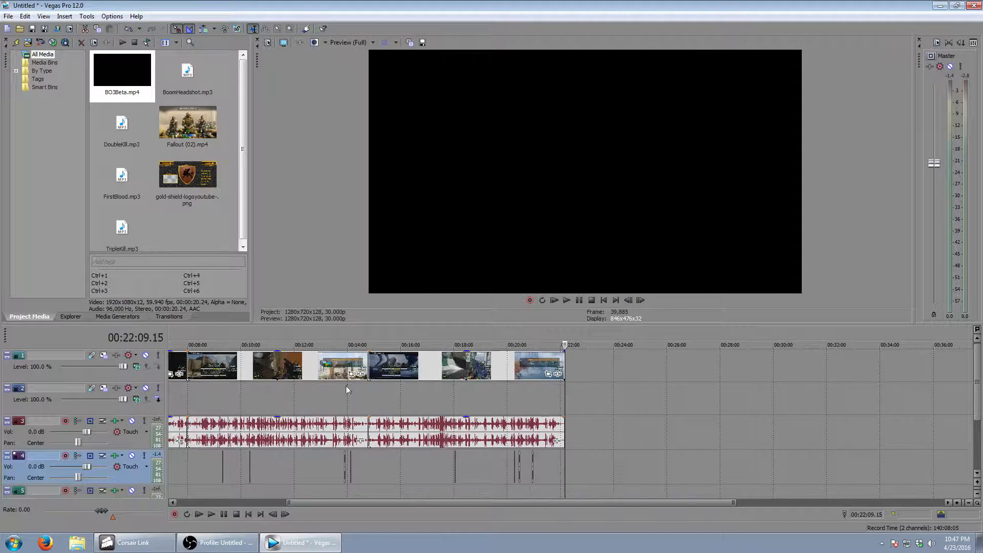
left_click(181, 341)
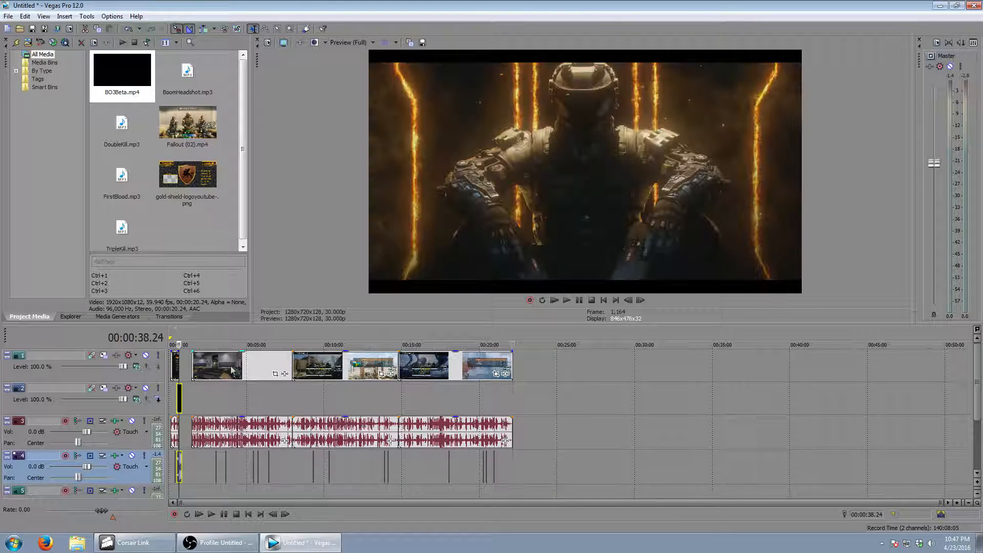
scroll(581, 342, "up", 10)
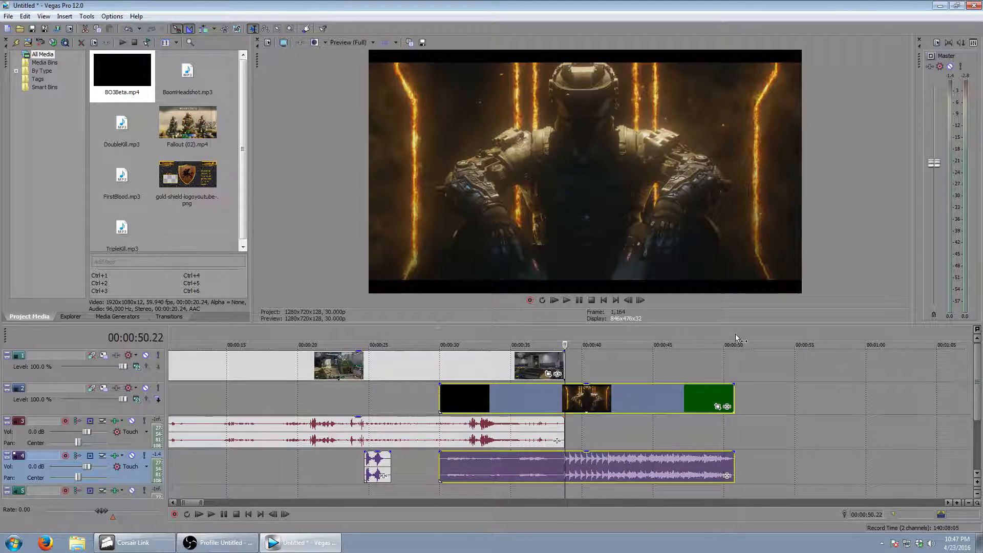
- Split the BO3Beta clip at 00:00:50.20 and delete the short piece behind the cut
left_click(734, 338)
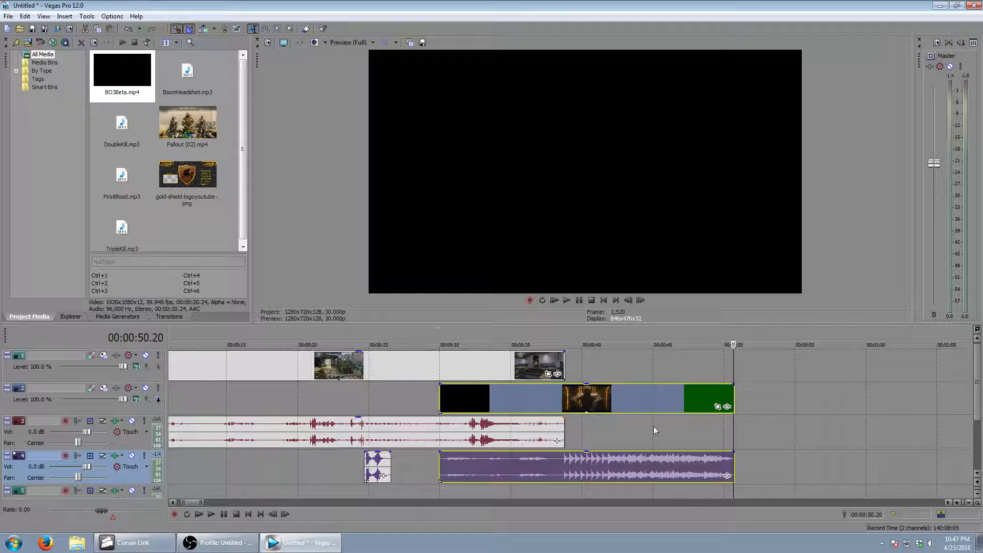
scroll(760, 423, "up", 10)
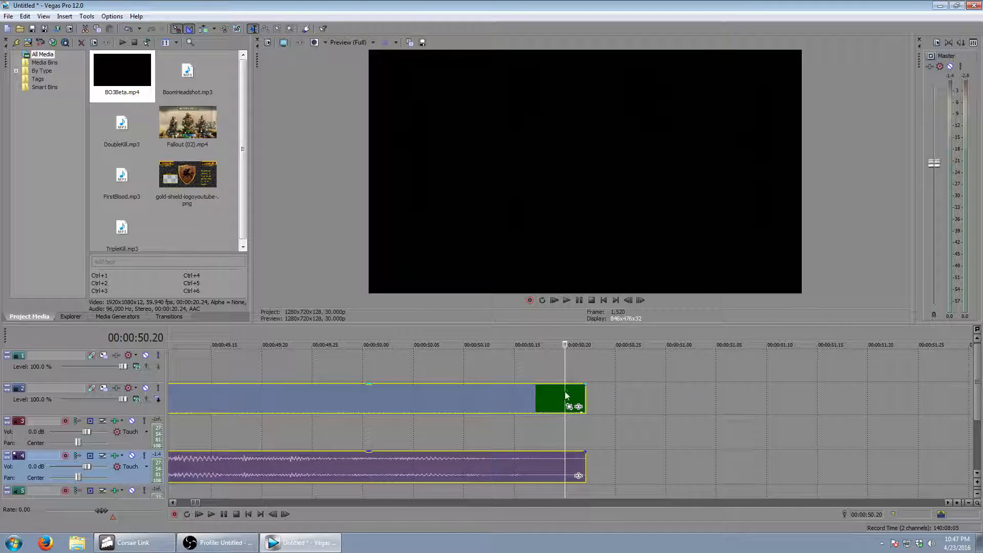
right_click(573, 397)
left_click(589, 232)
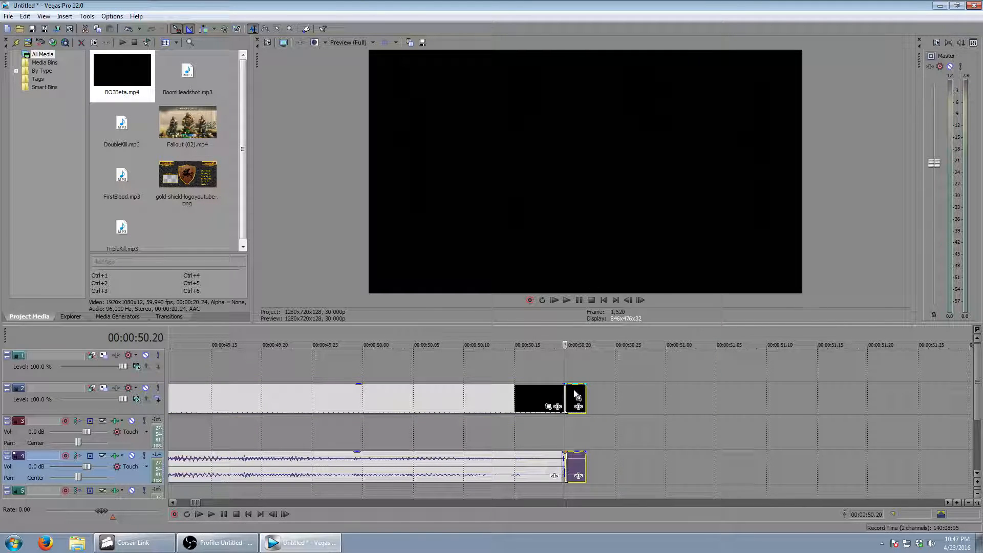
right_click(575, 394)
left_click(597, 188)
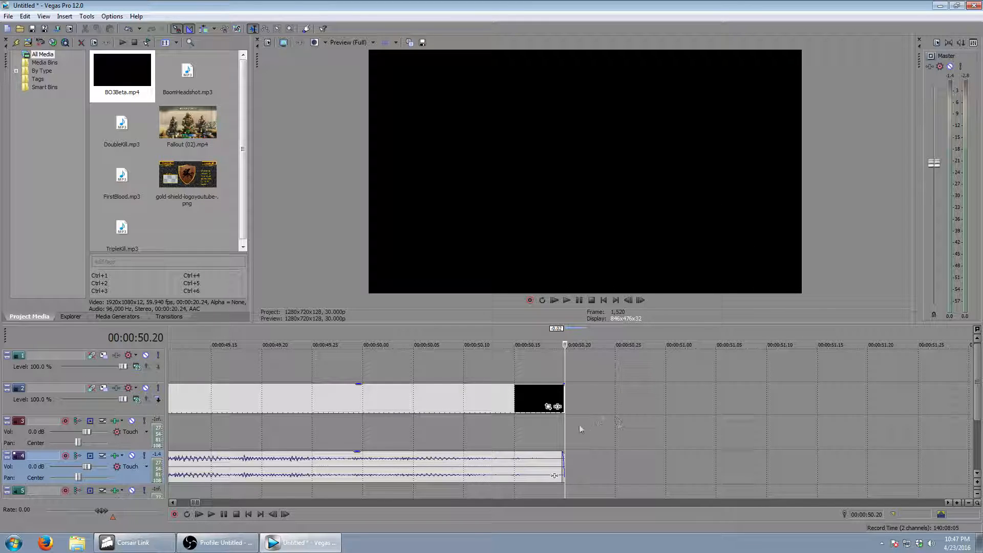
- Move the rest of the first match to 00:00:50.09 and give its video and audio 11-frame fade-ins
left_click_drag(546, 349, 453, 333)
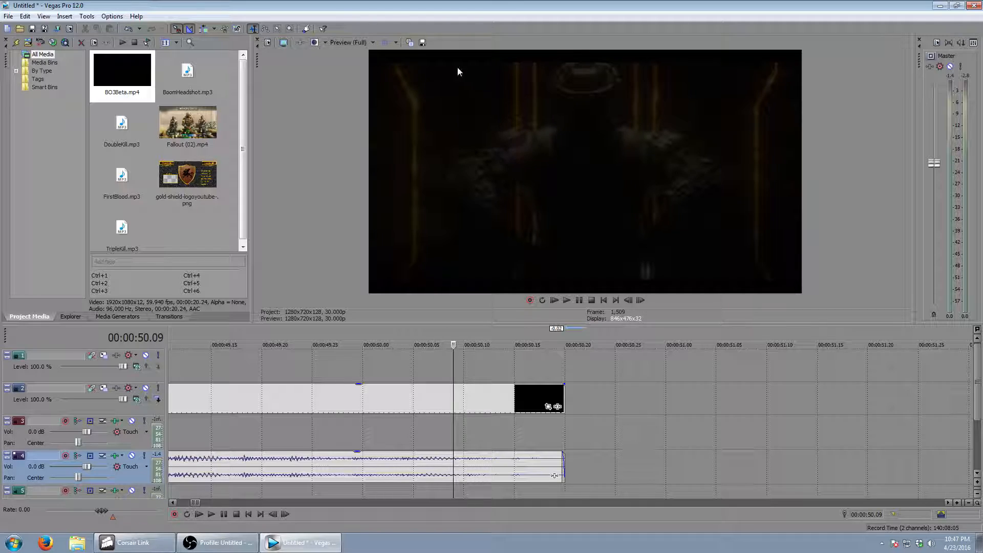
scroll(709, 410, "down", 10)
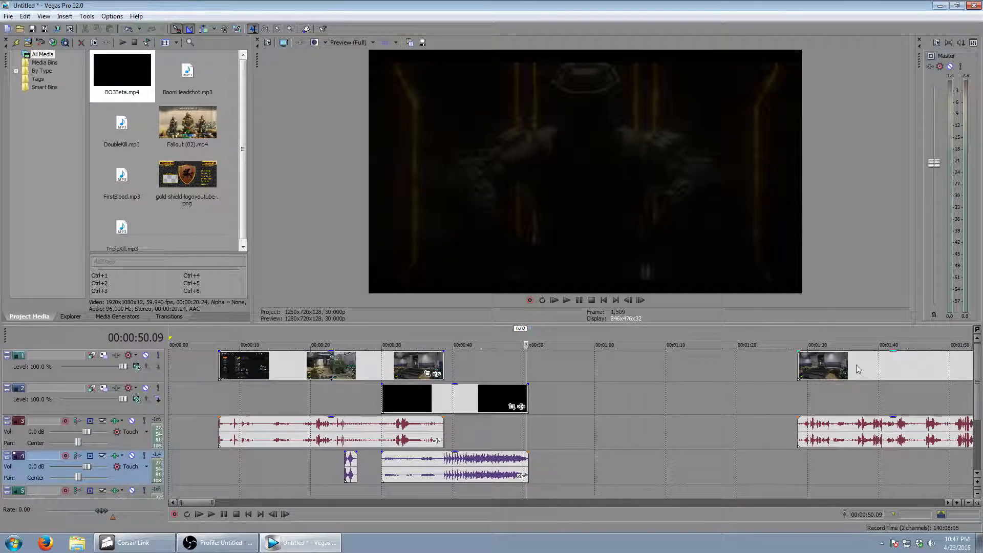
scroll(557, 382, "up", 10)
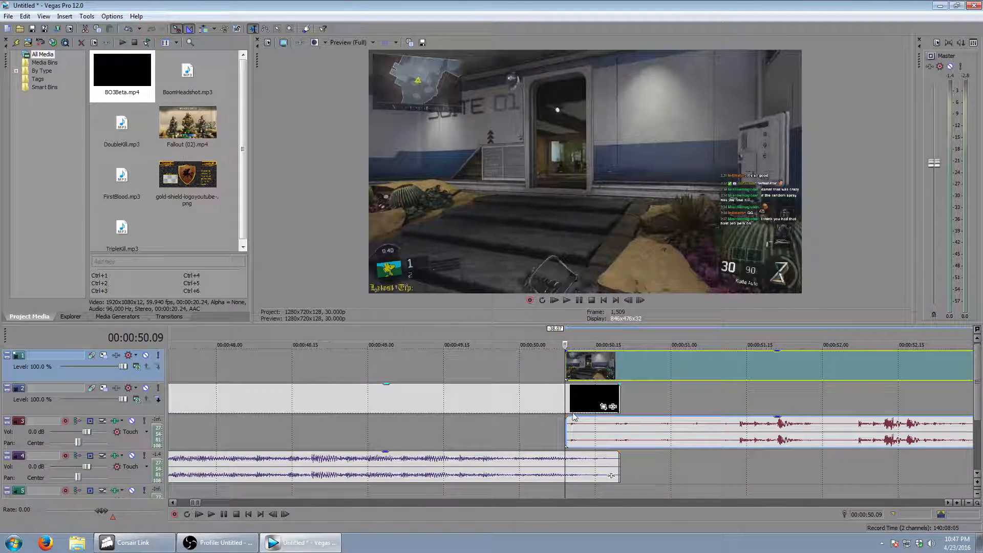
left_click_drag(563, 417, 621, 418)
left_click_drag(562, 350, 621, 351)
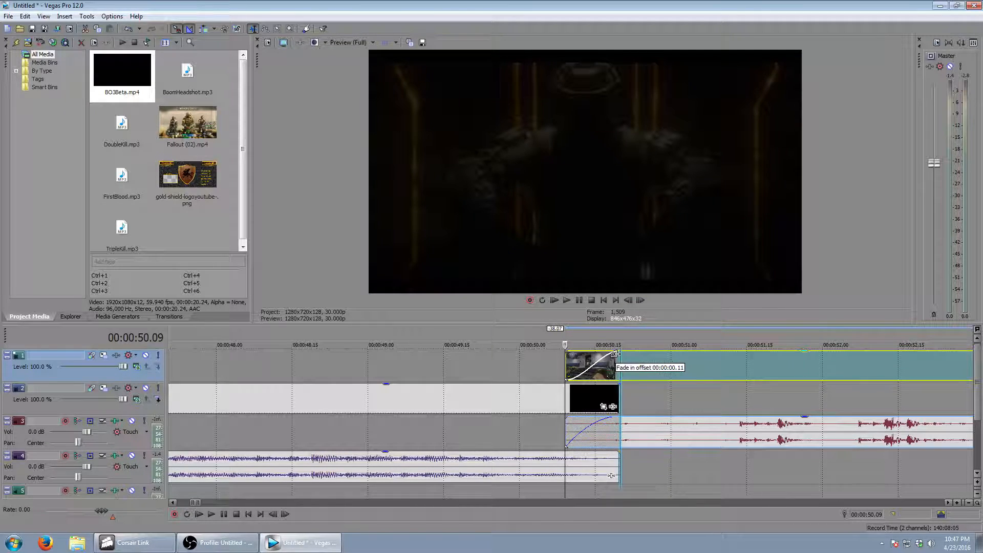
- Shift the match clip 21 frames earlier, extend its video and audio fade-ins to the BO3Beta clip's end, and play the transition
left_click(212, 515)
scroll(534, 381, "down", 4)
mouse_move(520, 358)
left_mouse_down()
mouse_move(494, 354)
mouse_move(521, 354)
left_mouse_up()
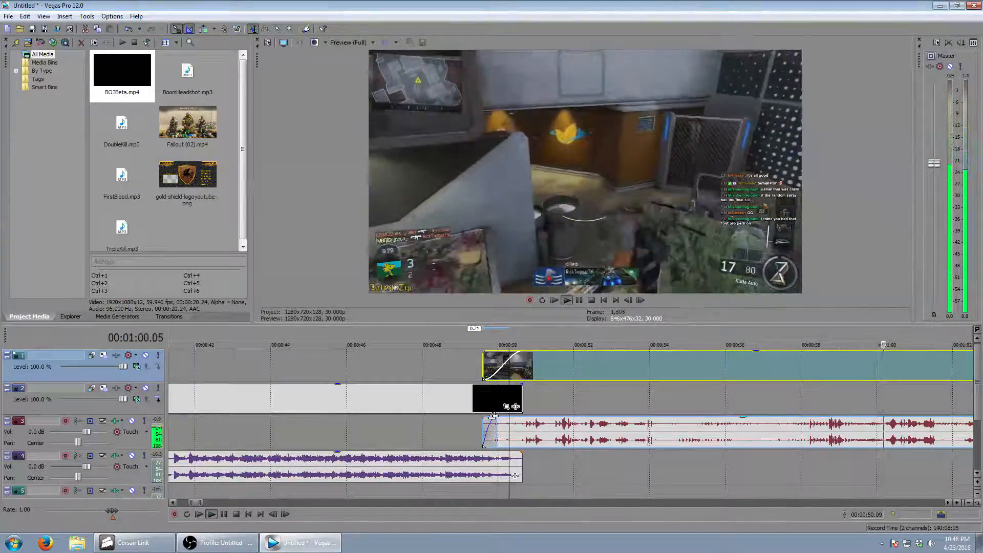
left_click_drag(493, 416, 522, 417)
left_click(471, 336)
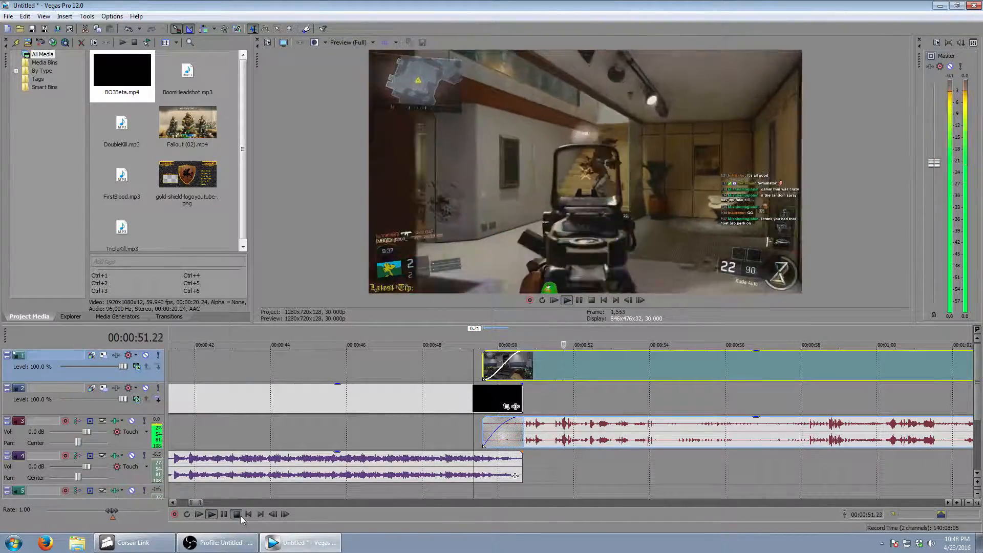
left_click(241, 517)
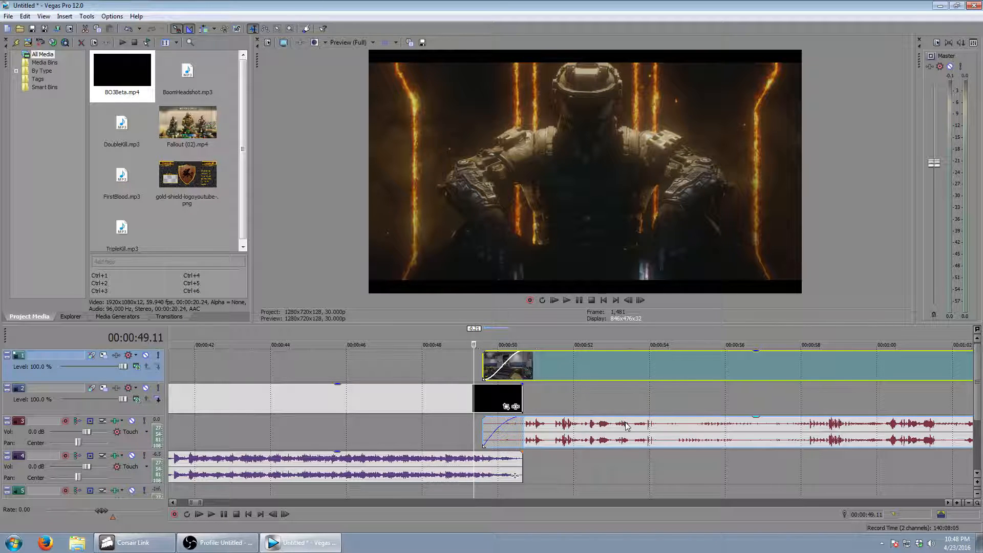
- Move the match clip to start at the BO3Beta clip's end, trim its video and audio fade-ins to about one second, and play it
left_click_drag(550, 364, 591, 367)
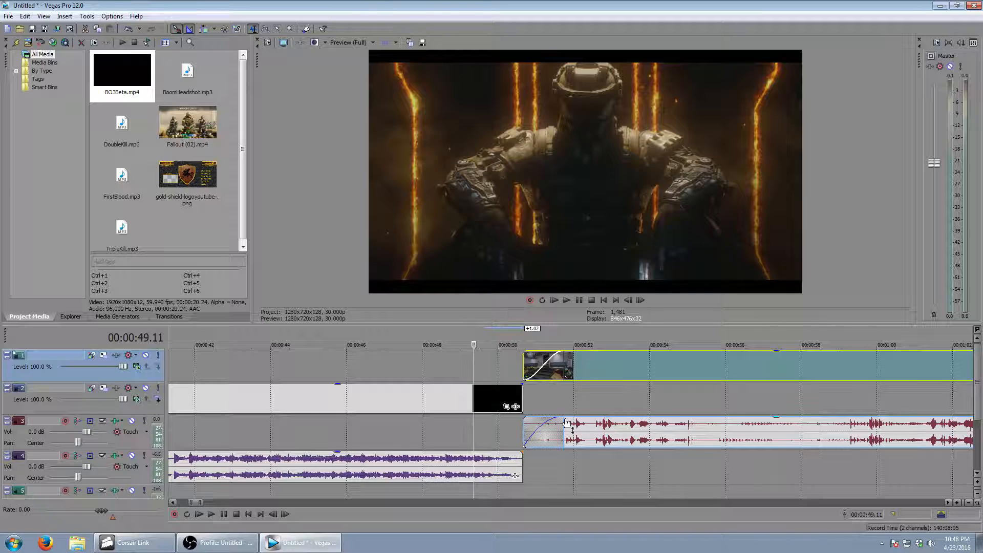
mouse_move(564, 419)
left_mouse_down()
mouse_move(532, 419)
mouse_move(609, 419)
mouse_move(562, 419)
left_mouse_up()
left_click_drag(561, 352, 559, 353)
left_click(211, 514)
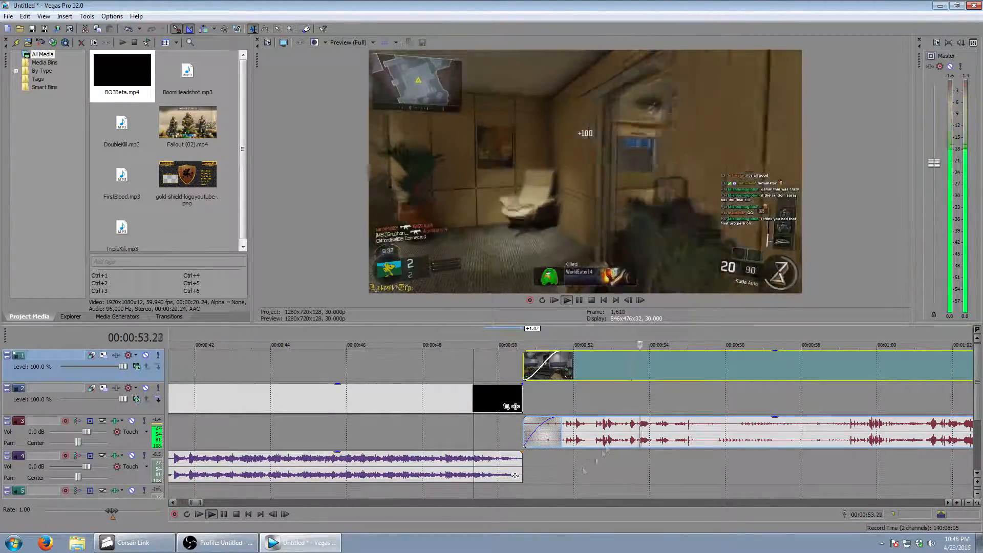
left_click(224, 515)
- Play the timeline from 00:00:28.22 to check how the opening piece runs into the BO3Beta clip
scroll(348, 447, "down", 6)
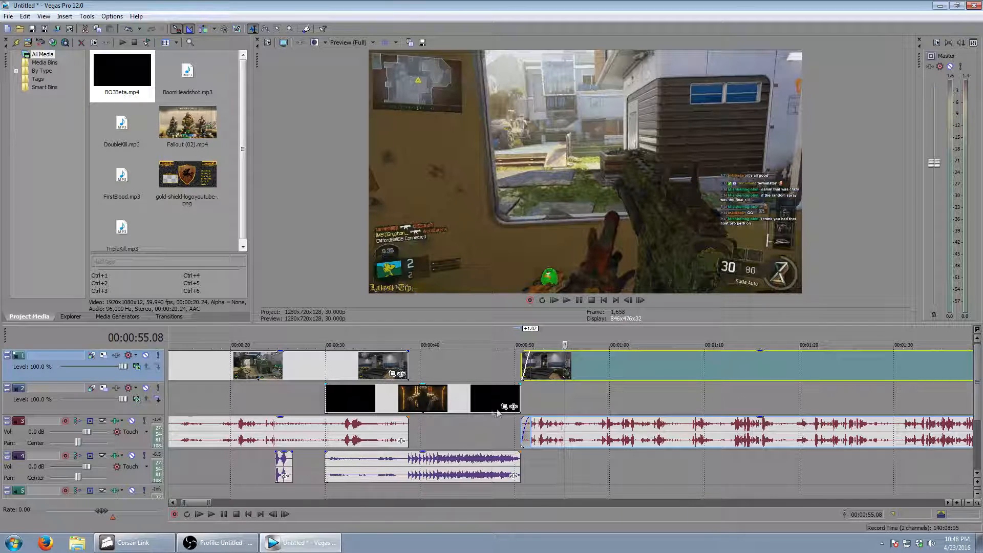
left_click(313, 333)
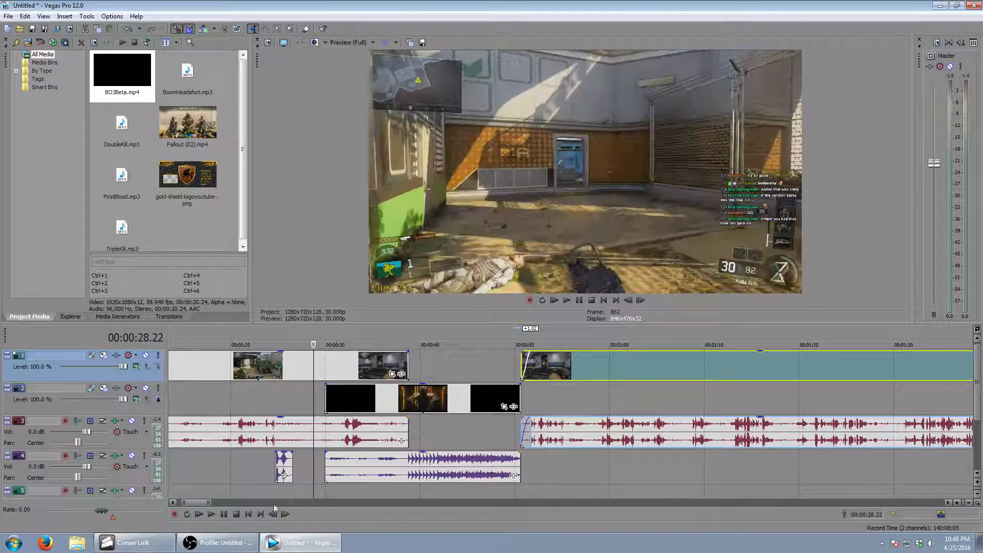
left_click(212, 514)
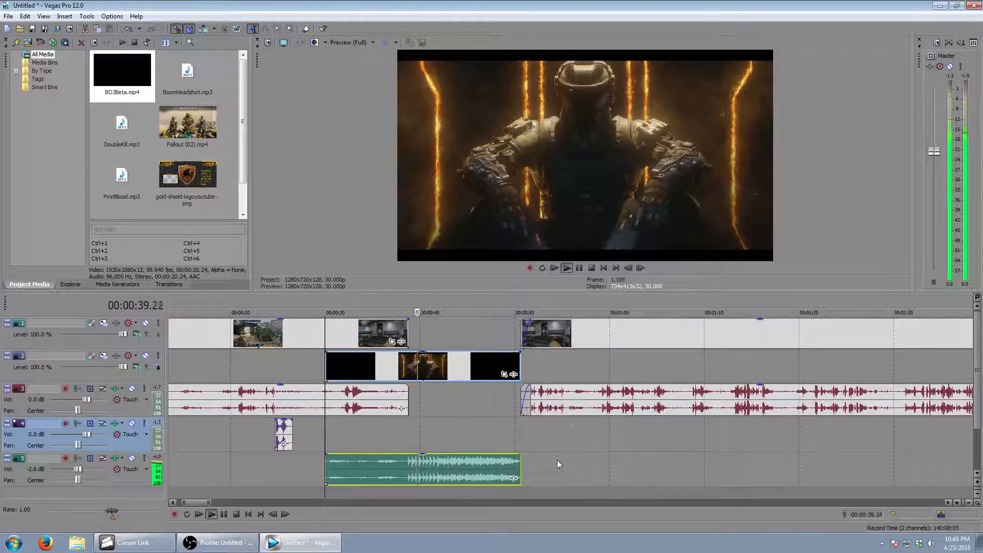
scroll(720, 463, "down", 5)
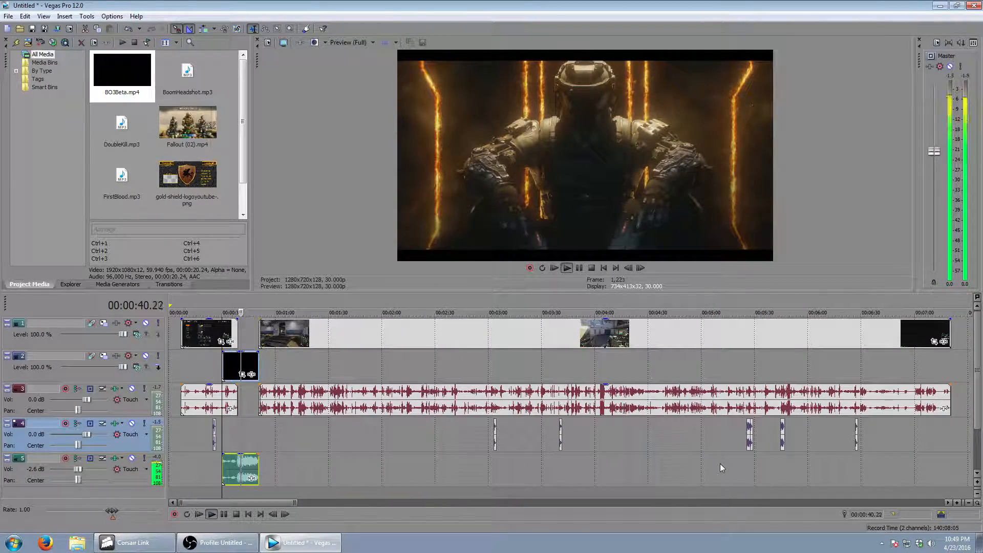
- Stop playback and move the first match clip later until it ends where the second match begins
scroll(176, 387, "down", 2)
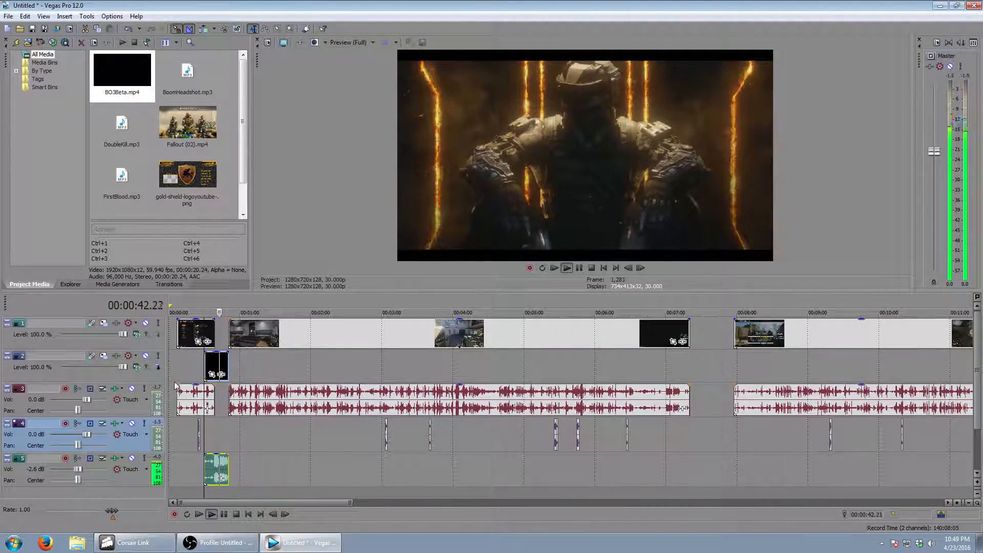
scroll(668, 350, "down", 1)
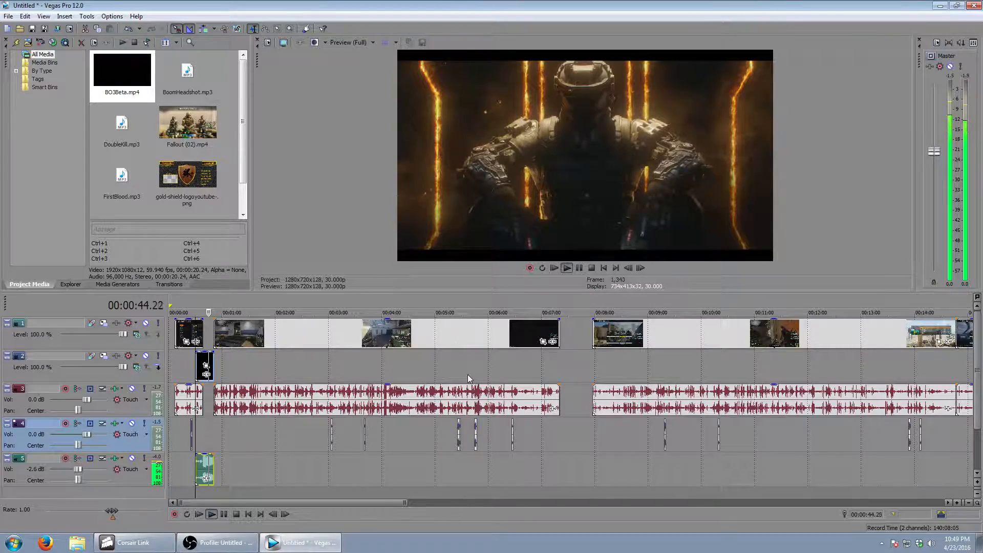
scroll(697, 365, "down", 2)
scroll(672, 359, "down", 1)
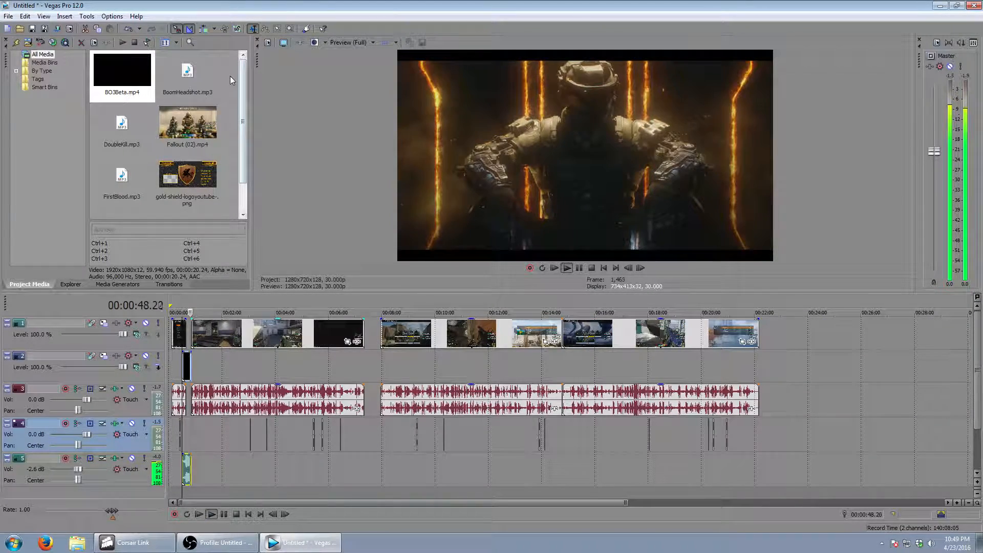
scroll(276, 369, "up", 3)
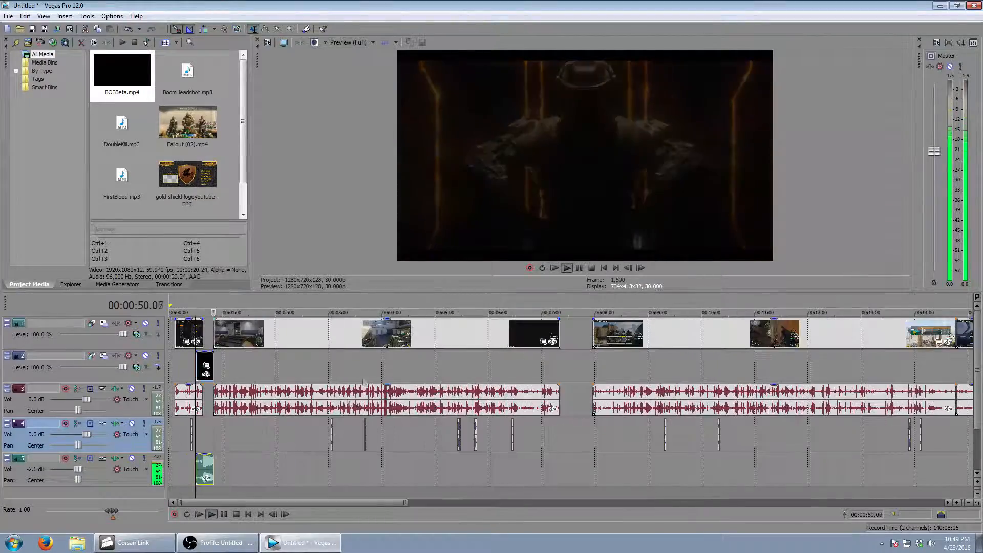
left_click(235, 514)
left_click_drag(260, 334, 352, 384)
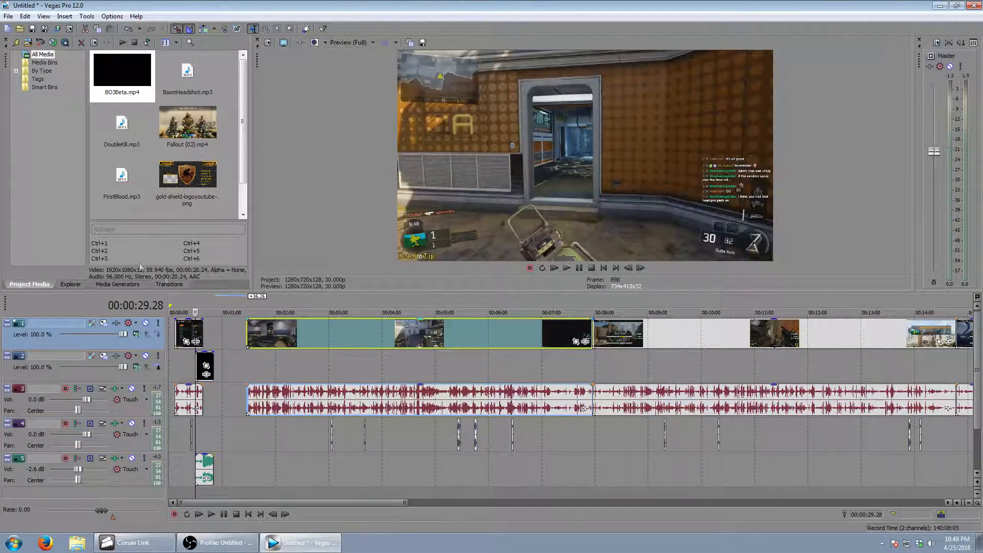
- Turn on auto ripple and move the first match clip back to the BO3Beta clip's end at 00:00:50.20, pulling the following events along
left_click(215, 306)
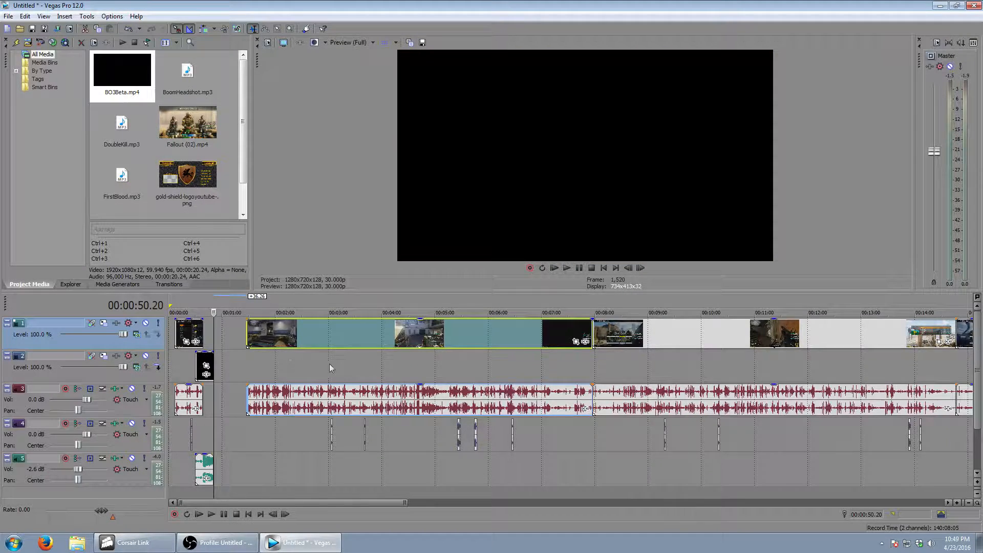
scroll(325, 364, "up", 5)
scroll(563, 361, "down", 1)
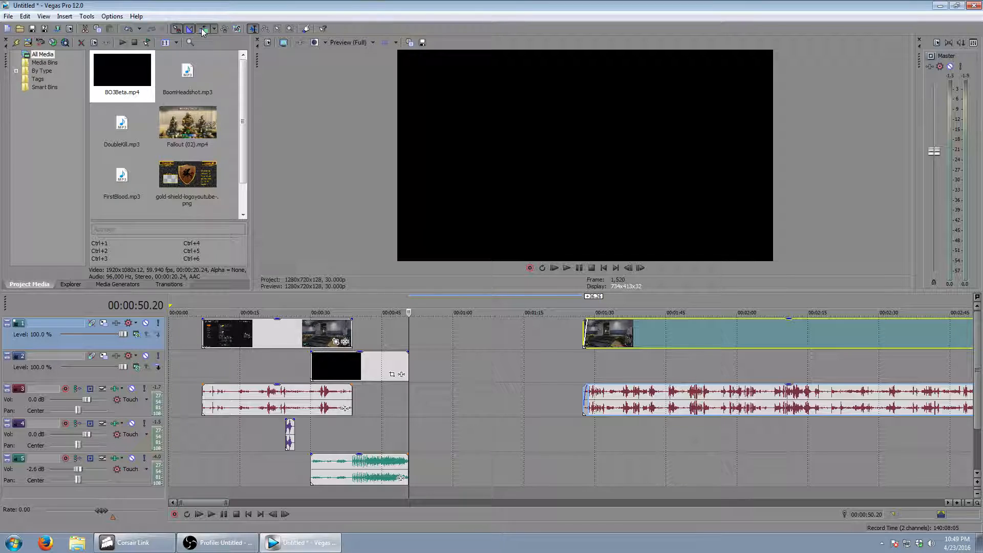
scroll(534, 324, "down", 4)
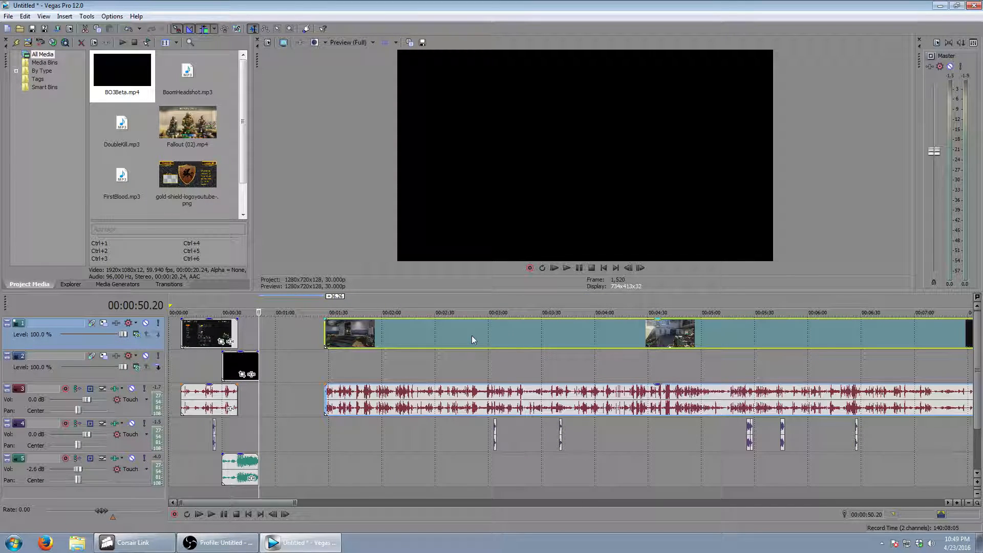
left_click_drag(472, 336, 406, 336)
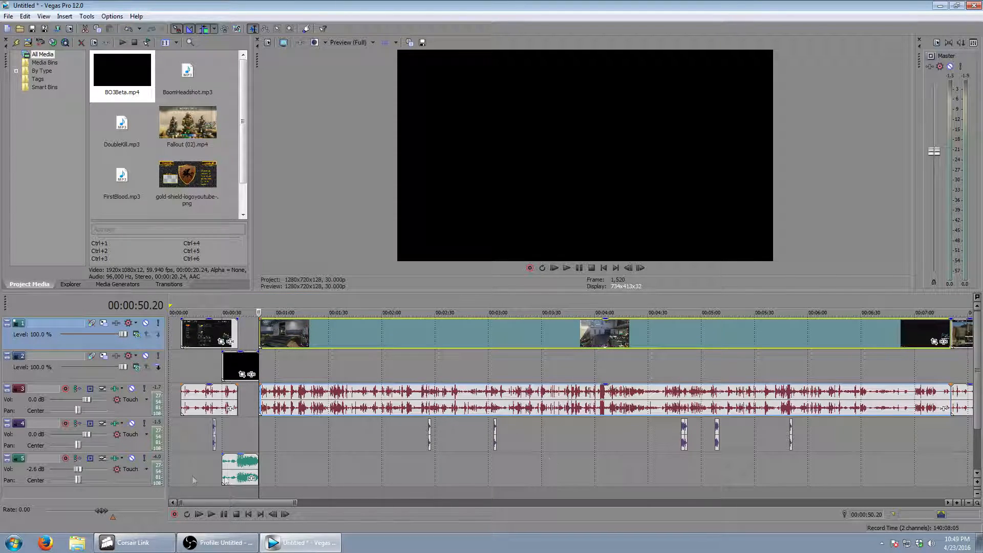
- Play the opening piece around its kill and step the cursor to 00:00:21.01
left_click(207, 306)
scroll(550, 416, "up", 8)
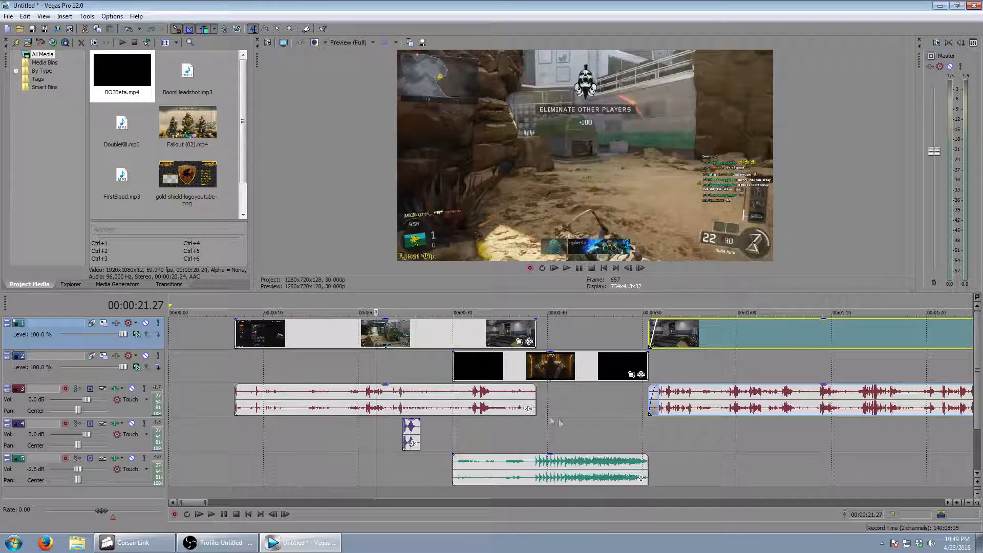
left_click(214, 514)
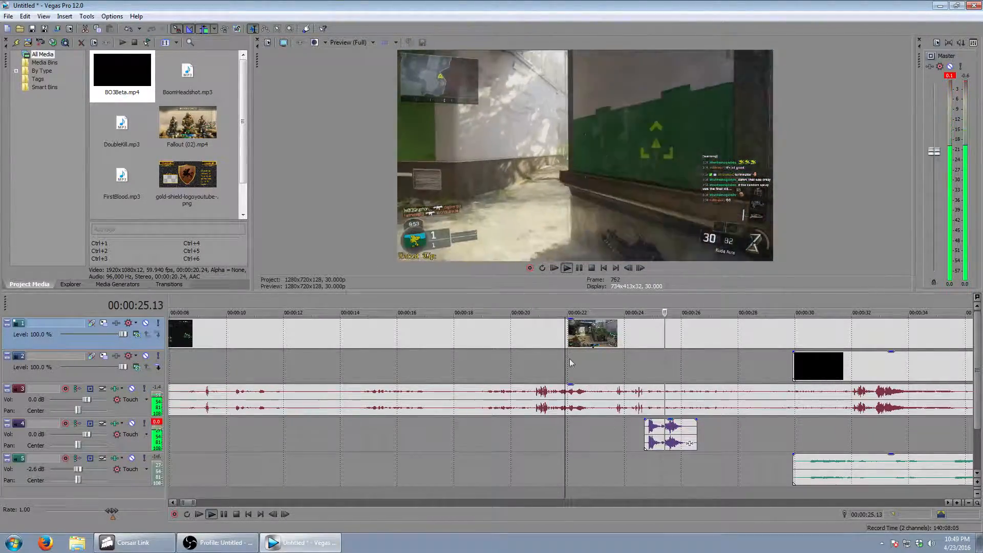
left_click(533, 300)
left_click(213, 514)
left_click(223, 515)
left_click(274, 515)
left_click(274, 515)
left_click(274, 514)
left_click(274, 515)
left_click(275, 514)
left_click(279, 515)
left_click_drag(680, 431, 565, 438)
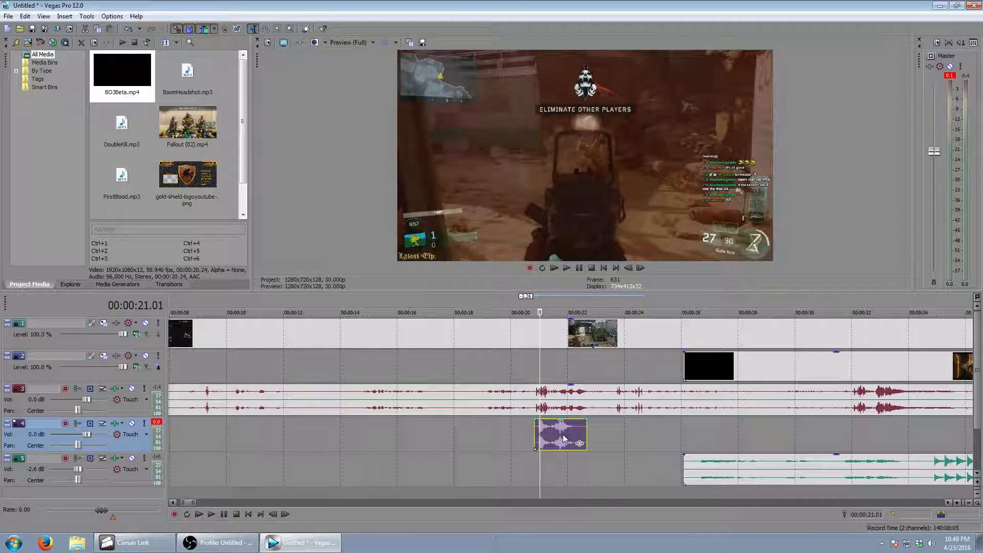
left_click(24, 16)
left_click(38, 24)
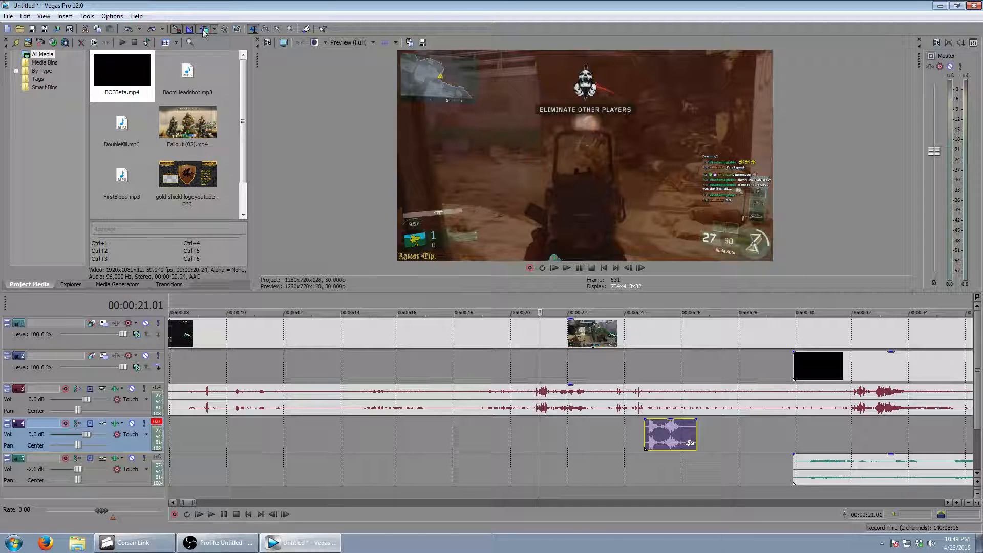
- With auto ripple off, move the opening's announcer sound to the kill at 00:00:21.01 and play it
left_click_drag(669, 438, 566, 438)
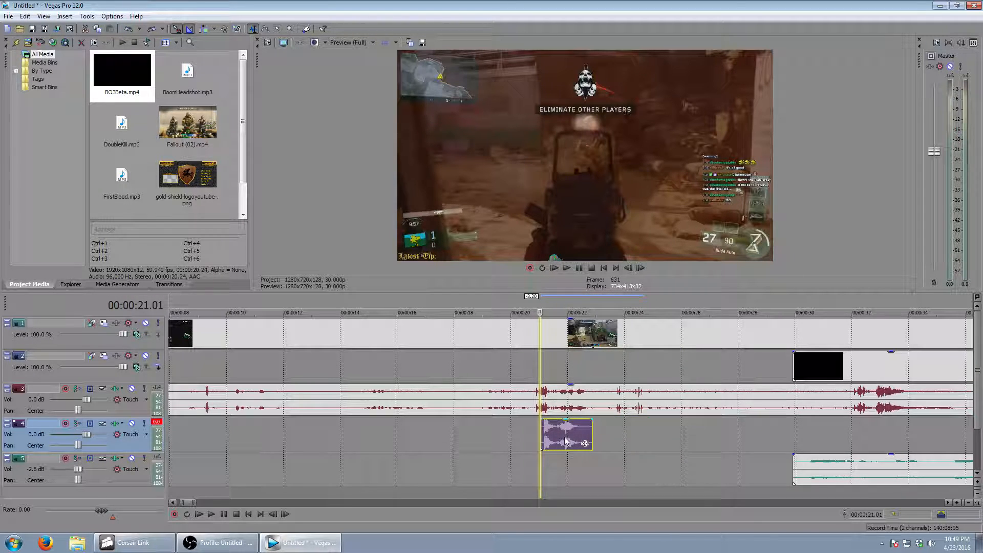
scroll(705, 454, "down", 5)
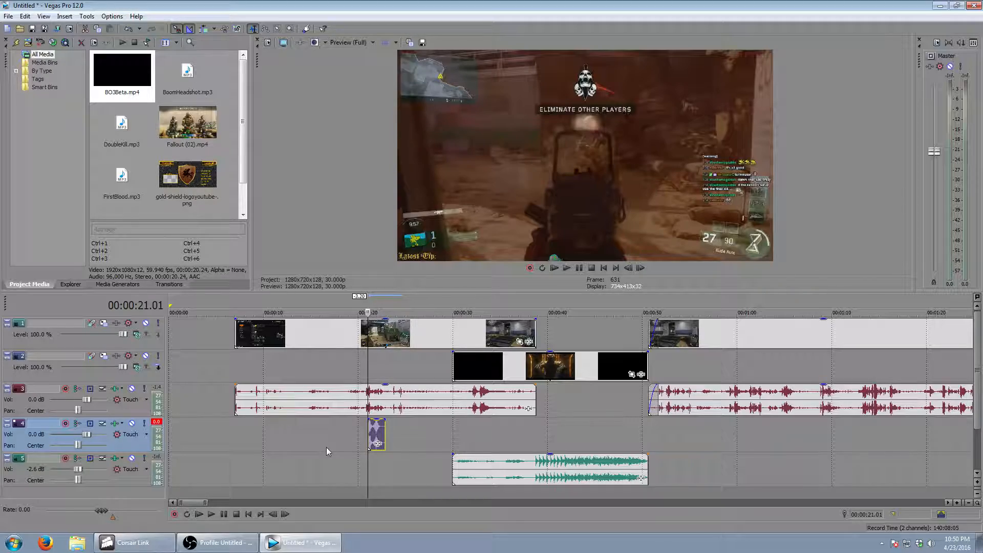
left_click(209, 514)
scroll(710, 423, "down", 3)
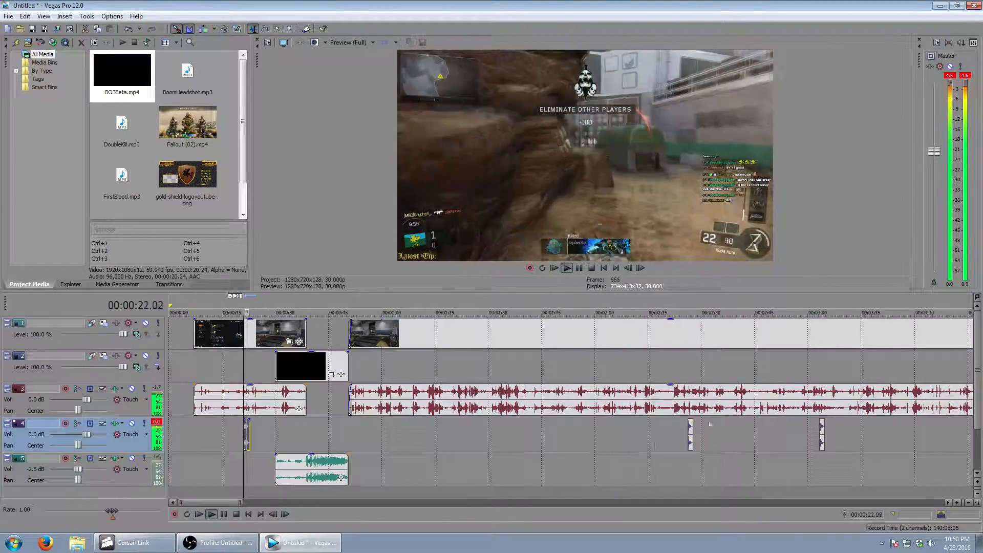
scroll(710, 425, "down", 3)
left_click(236, 515)
- Add the gold-shield logo image as an end card after the last match, at 00:21:32.19
scroll(495, 439, "down", 3)
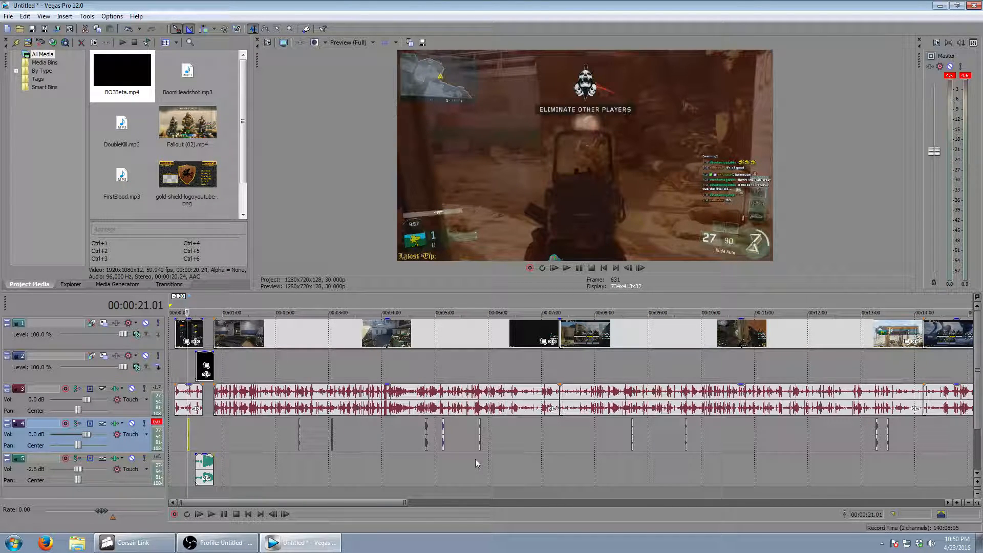
scroll(763, 450, "down", 3)
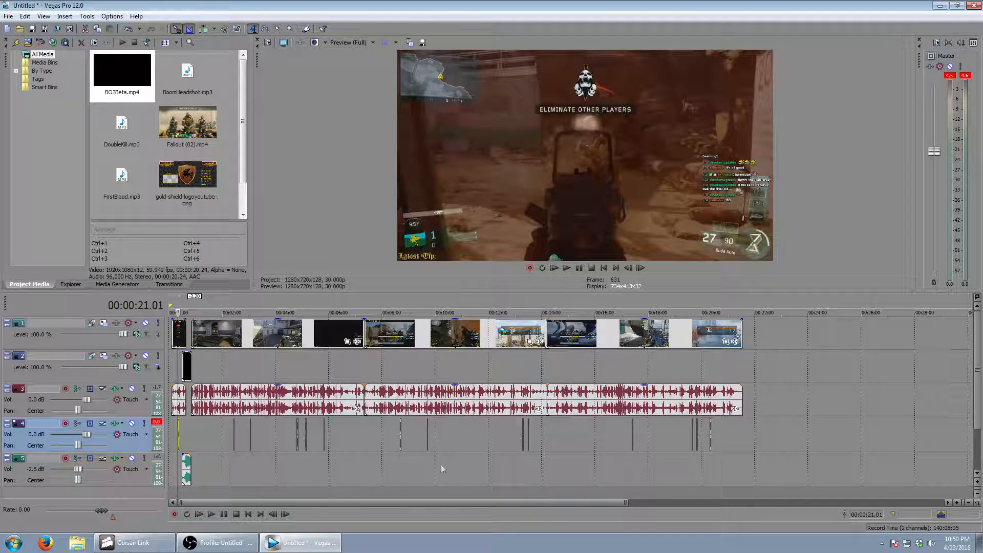
left_click(744, 299)
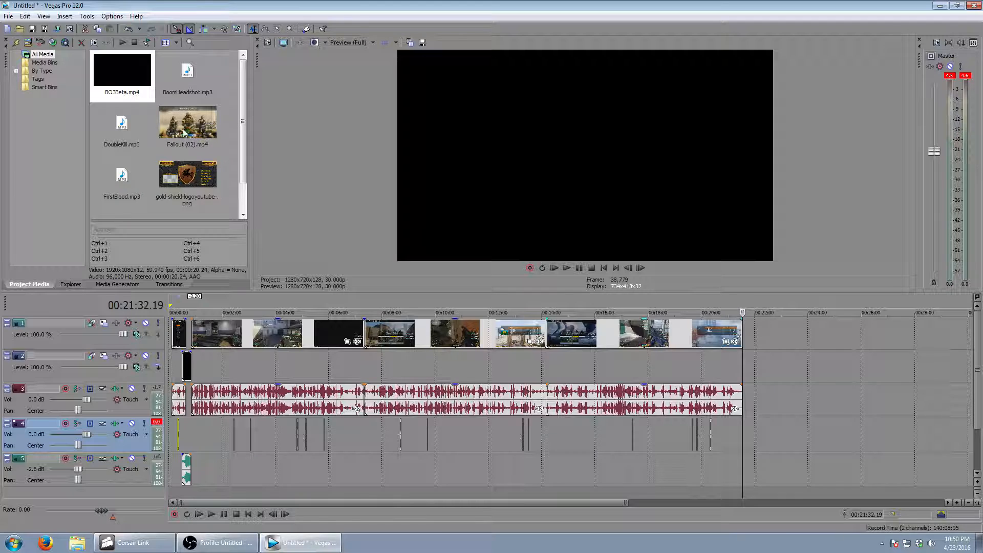
left_click(184, 183)
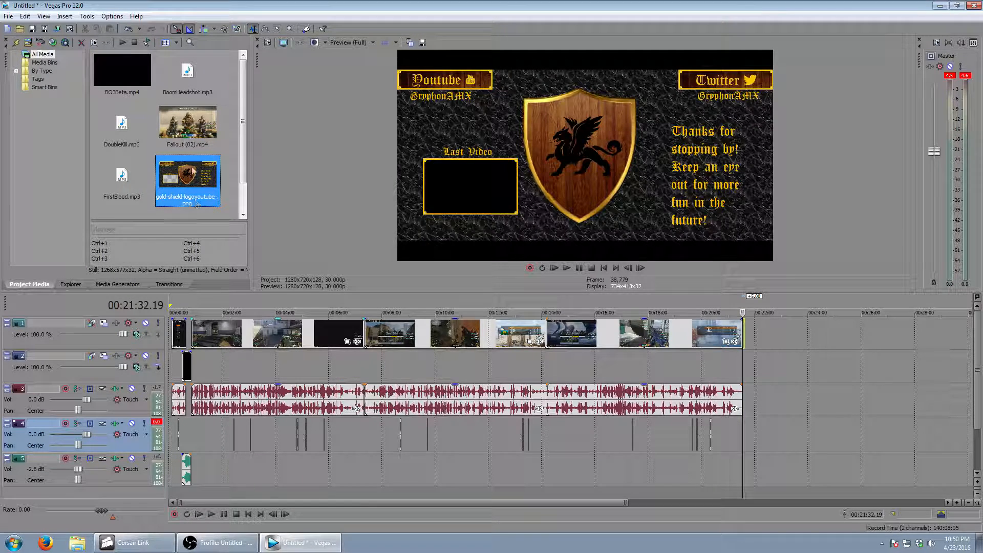
- Import the-hero-returns music file from the Temp Audio Dump folder and place it on the fifth track at 00:21:32.19
left_click(8, 16)
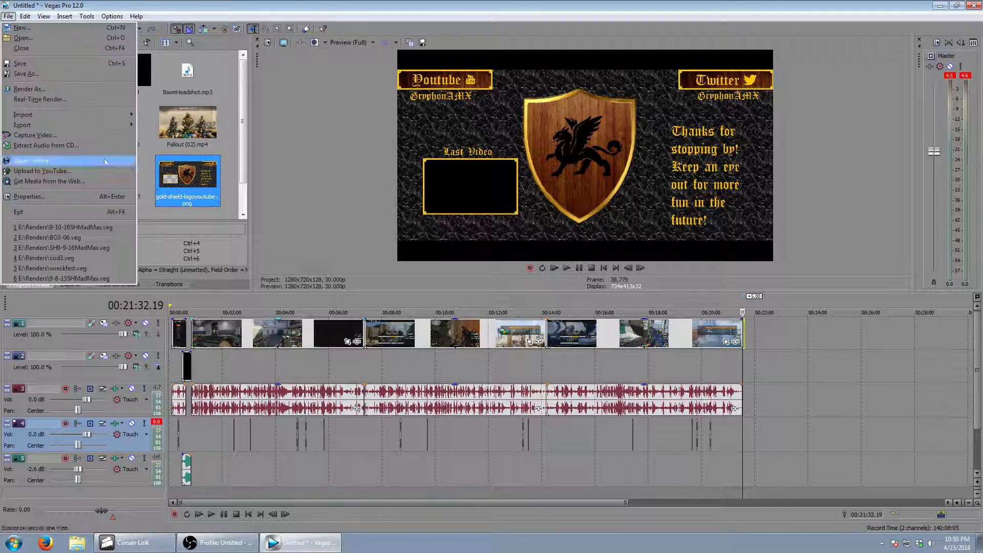
mouse_move(61, 115)
left_click(156, 115)
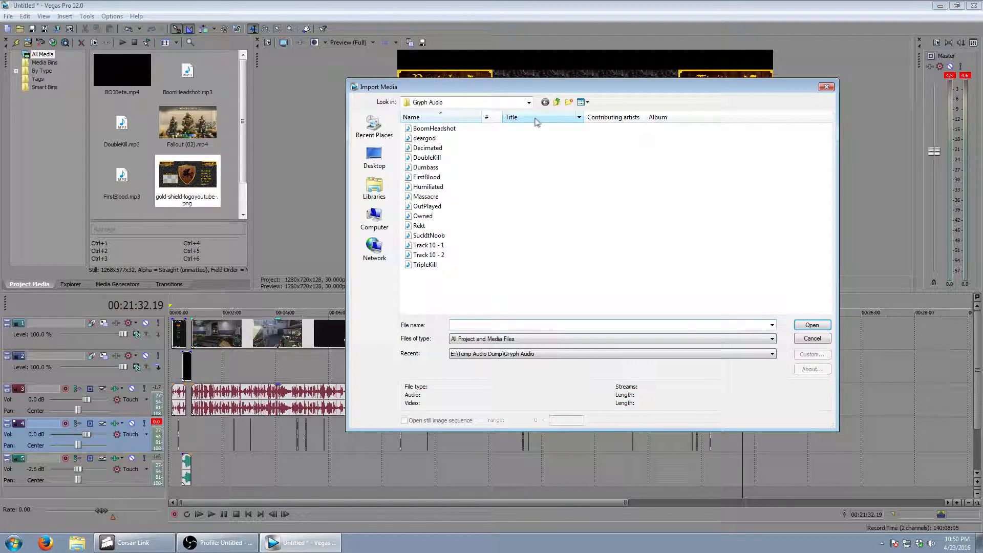
scroll(553, 243, "down", 3)
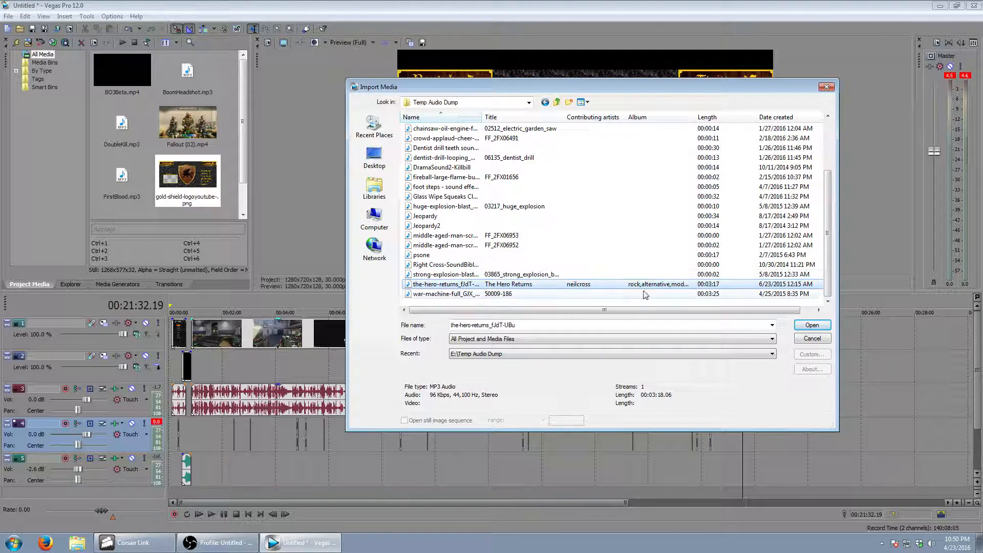
left_click(823, 329)
left_click_drag(727, 433, 747, 473)
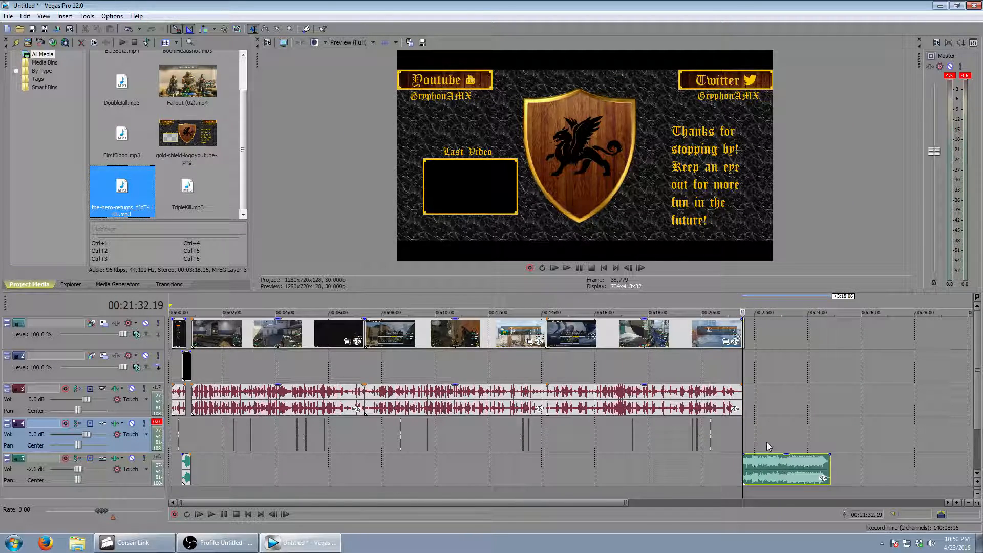
- Play the outro music and move it earlier so it starts about 10 seconds before the end card
left_click(207, 518)
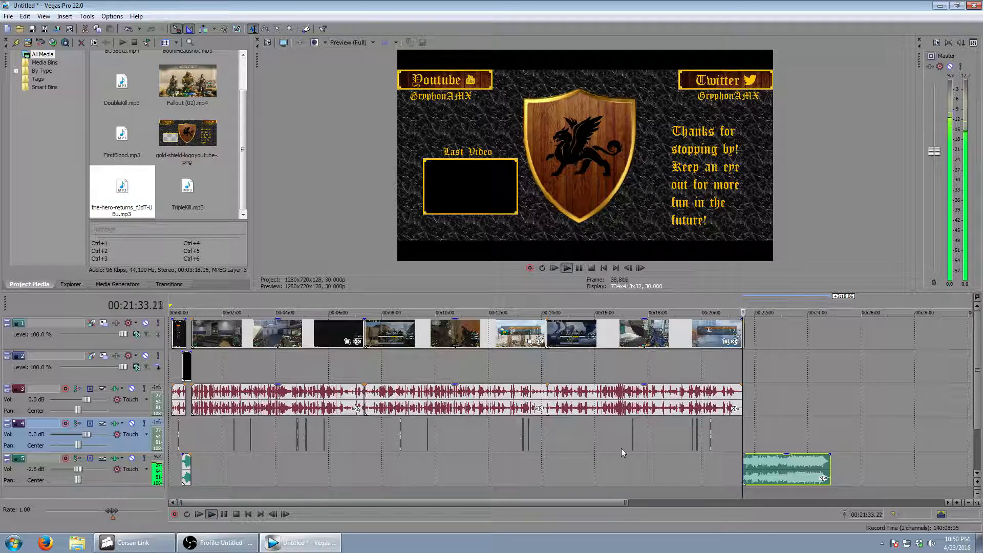
scroll(871, 417, "up", 5)
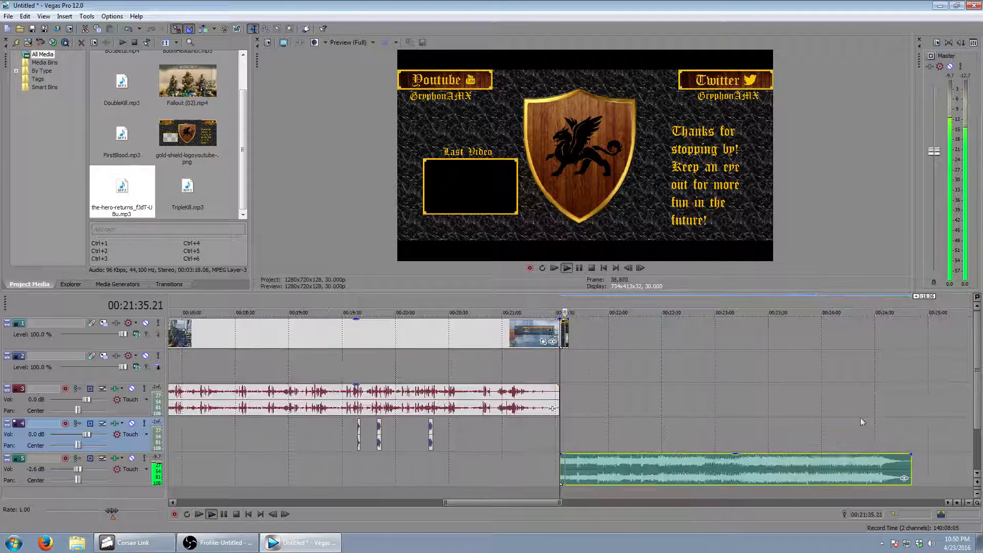
scroll(635, 411, "up", 3)
left_click(235, 514)
left_click_drag(650, 468, 610, 469)
scroll(551, 471, "up", 8)
scroll(647, 466, "down", 8)
scroll(619, 415, "down", 5)
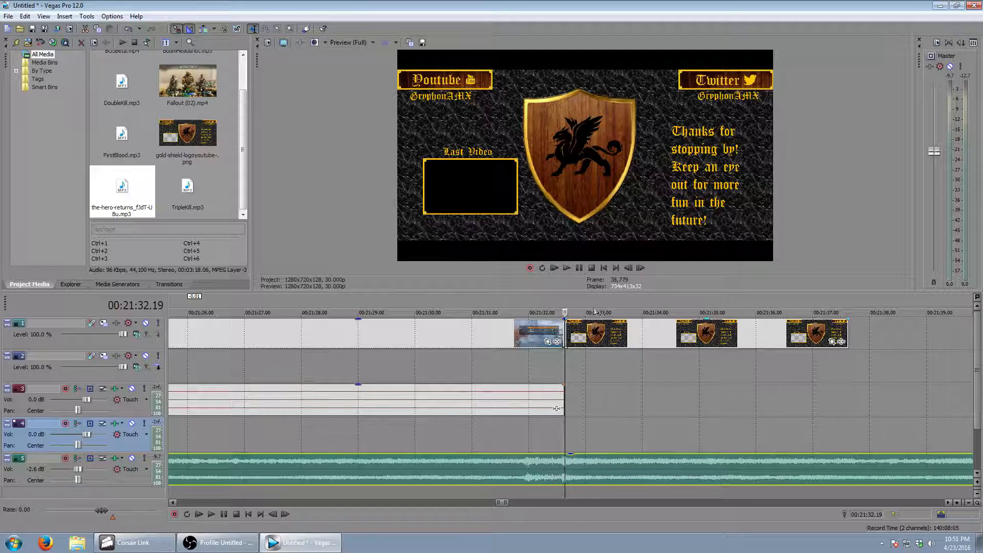
scroll(825, 386, "down", 5)
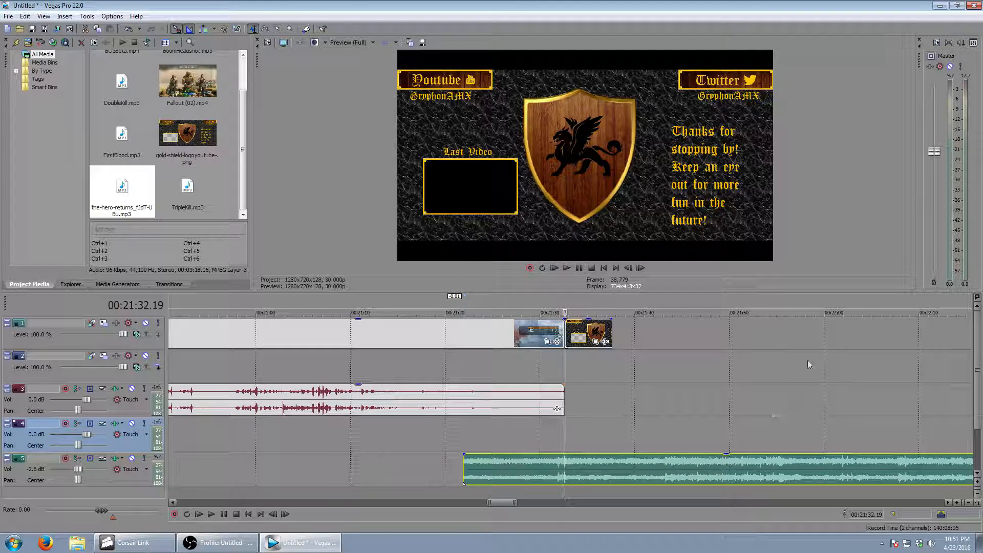
- Split the outro music at 00:21:57.21 and delete the part after the cut
left_click(782, 304)
left_click(211, 514)
left_click(224, 514)
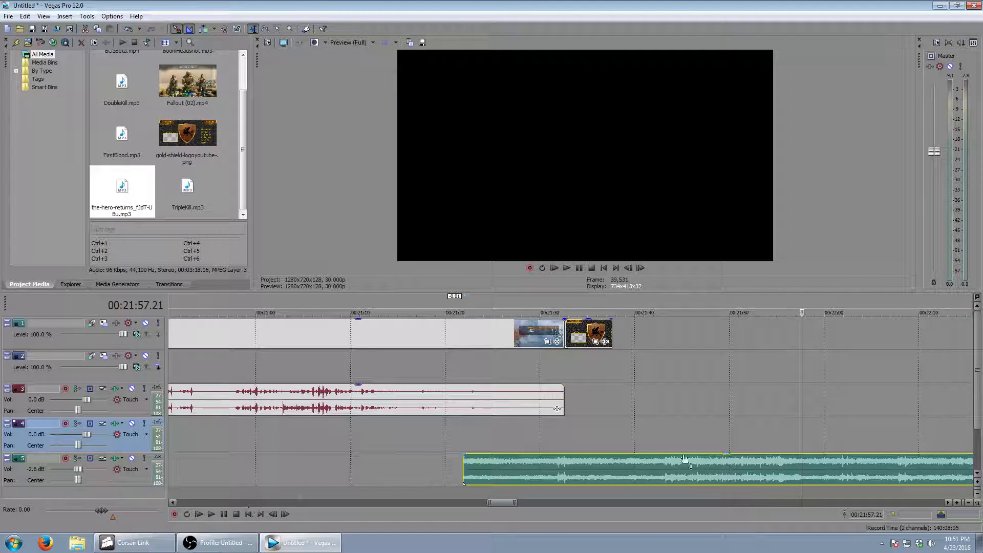
right_click(802, 459)
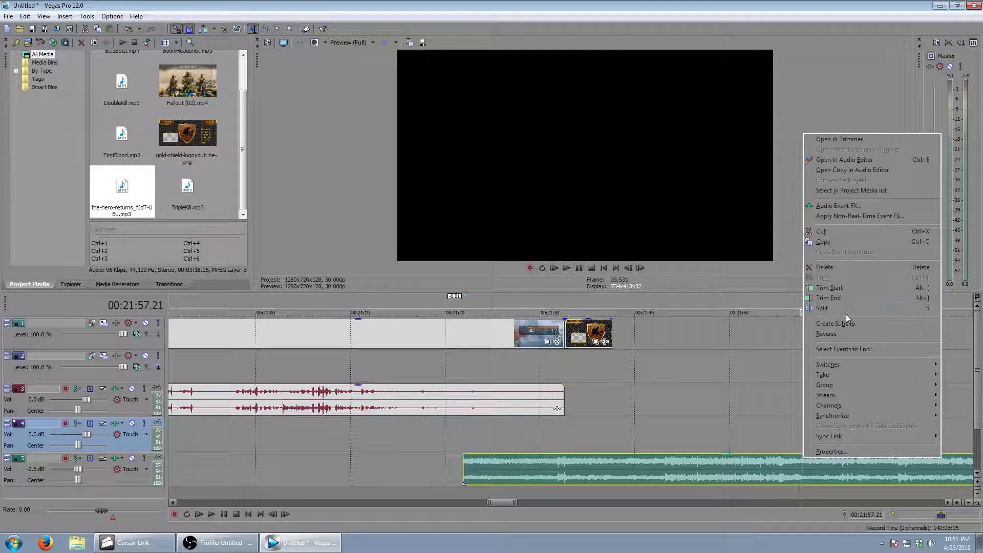
left_click(845, 315)
right_click(844, 468)
left_click(865, 272)
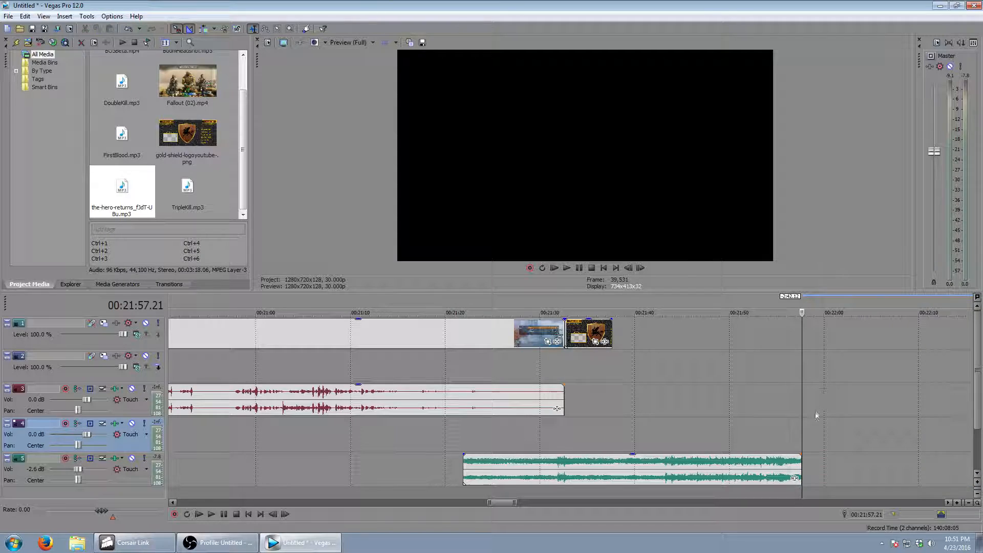
- Fade out the end of the music clip and extend the end card image to the music's end at 00:21:57.21
left_click_drag(803, 454, 787, 455)
left_click_drag(612, 340, 802, 340)
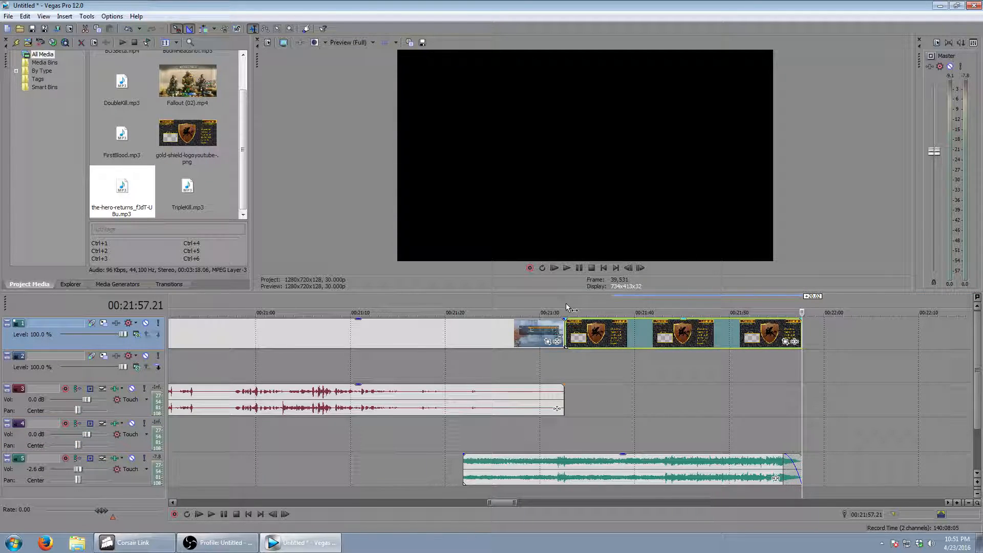
left_click(566, 305)
scroll(771, 392, "down", 5)
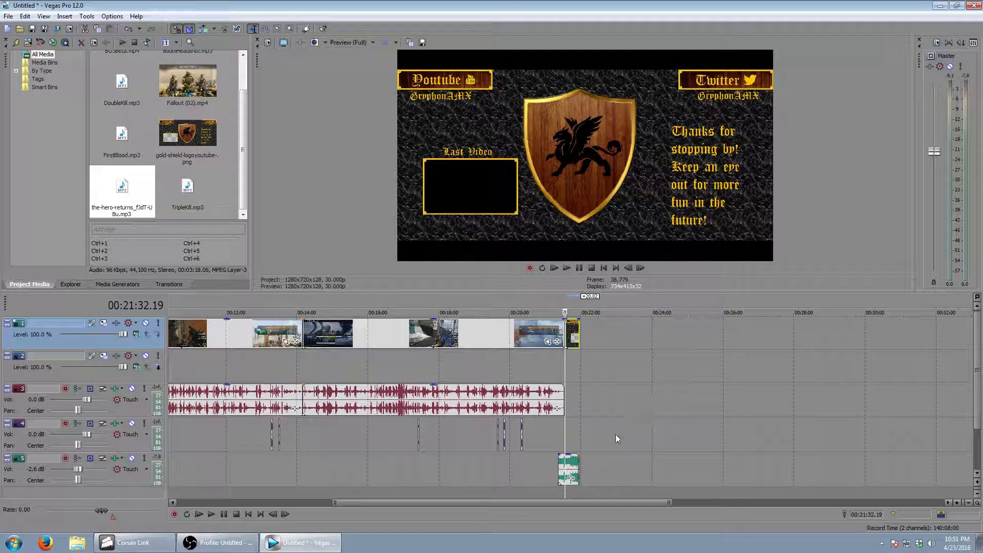
- Import 9-10-16SHPart6TheGreatTruckMistakeMadMax from the Renders folder and place it on tracks 2 and 4, past the end card
left_click(8, 16)
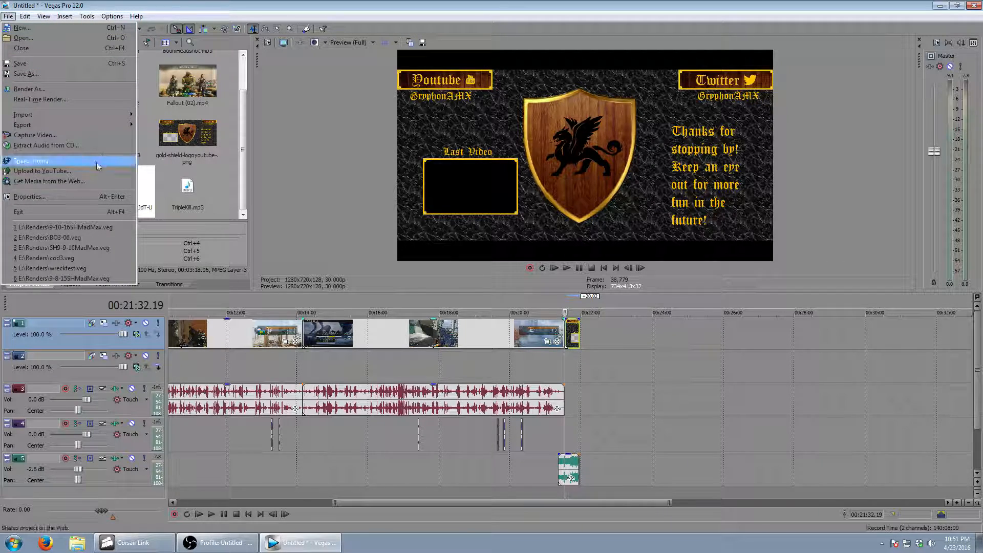
mouse_move(88, 119)
left_click(159, 123)
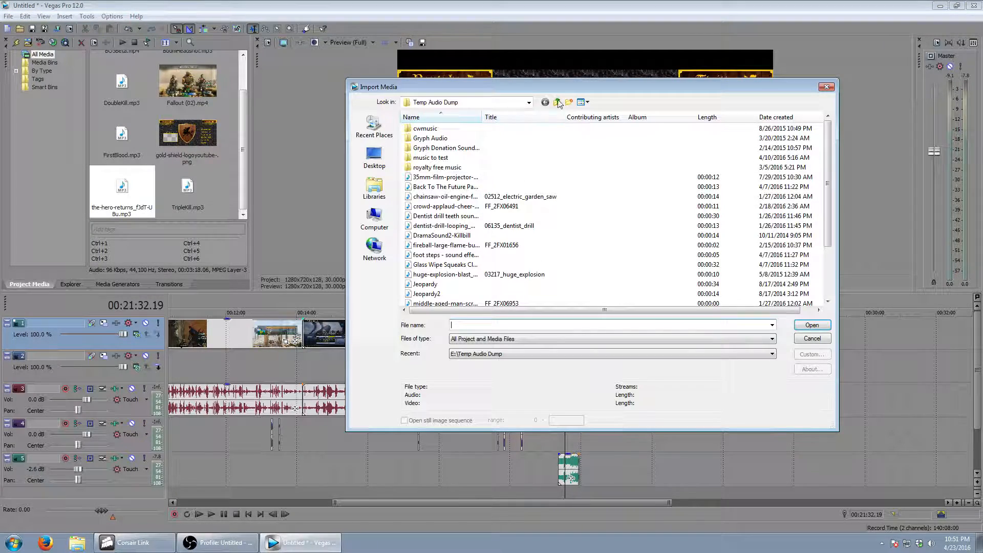
double_click(424, 206)
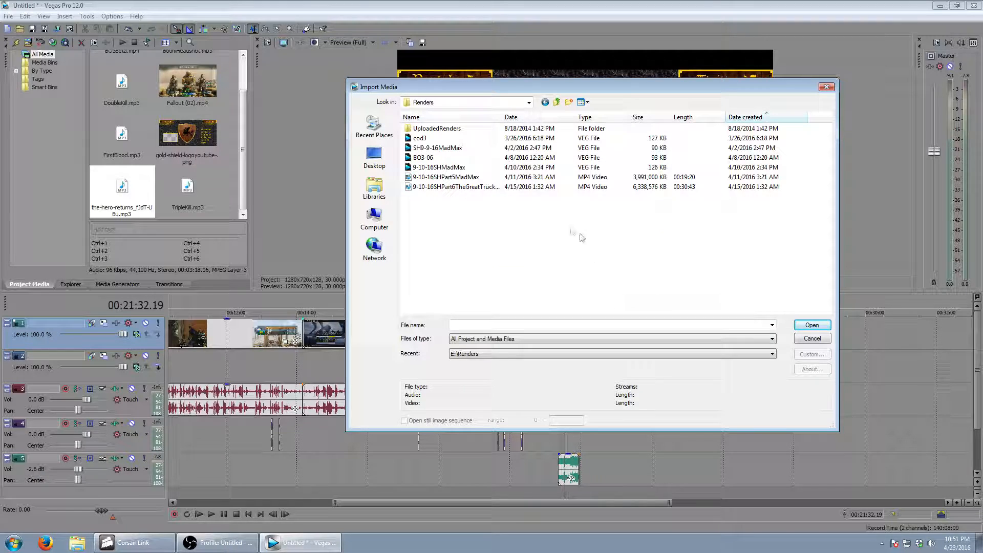
left_click(441, 186)
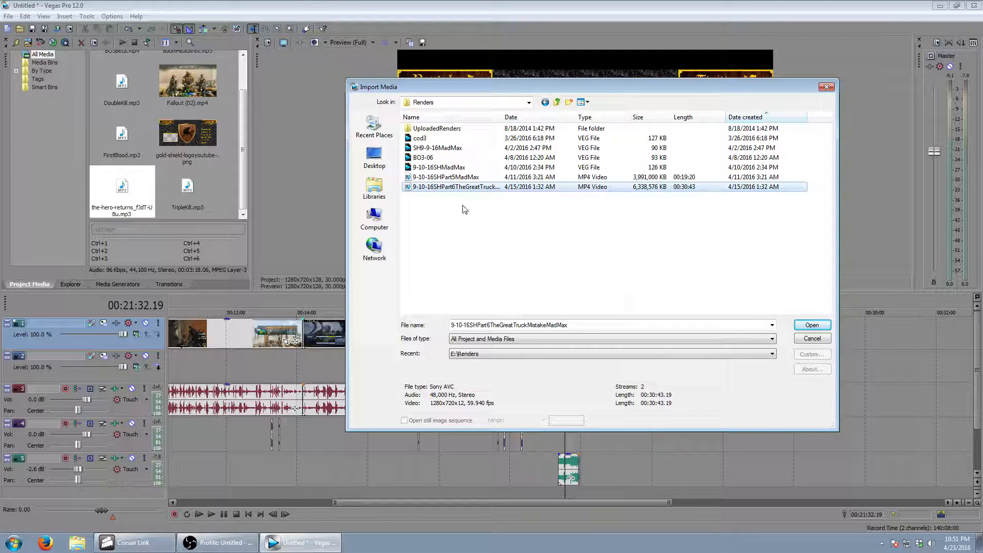
left_click(811, 327)
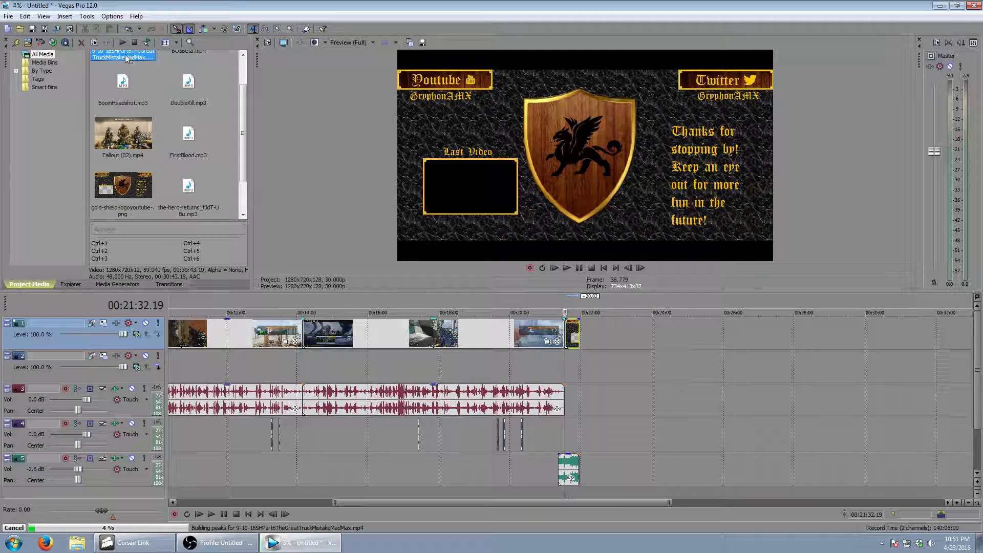
left_click_drag(697, 390, 784, 441)
scroll(728, 438, "down", 3)
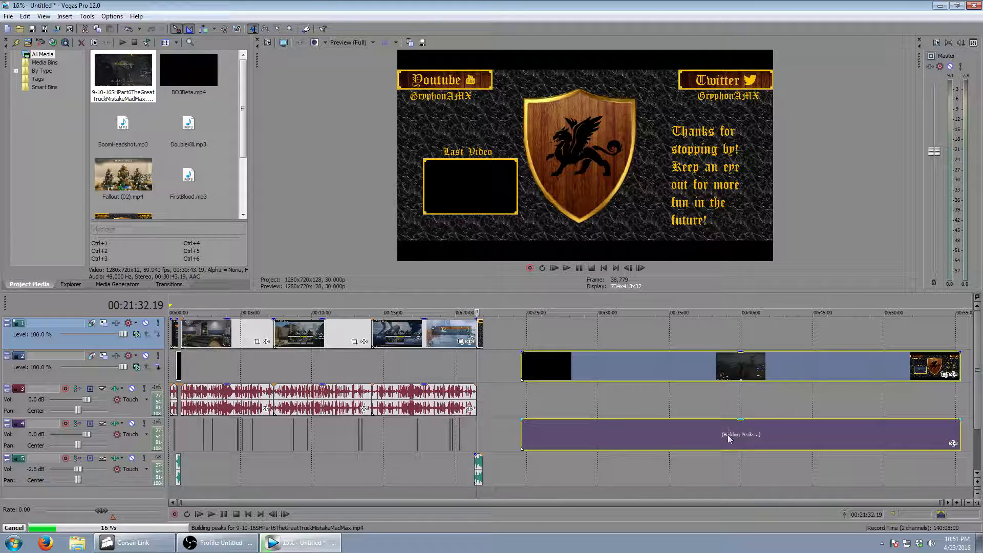
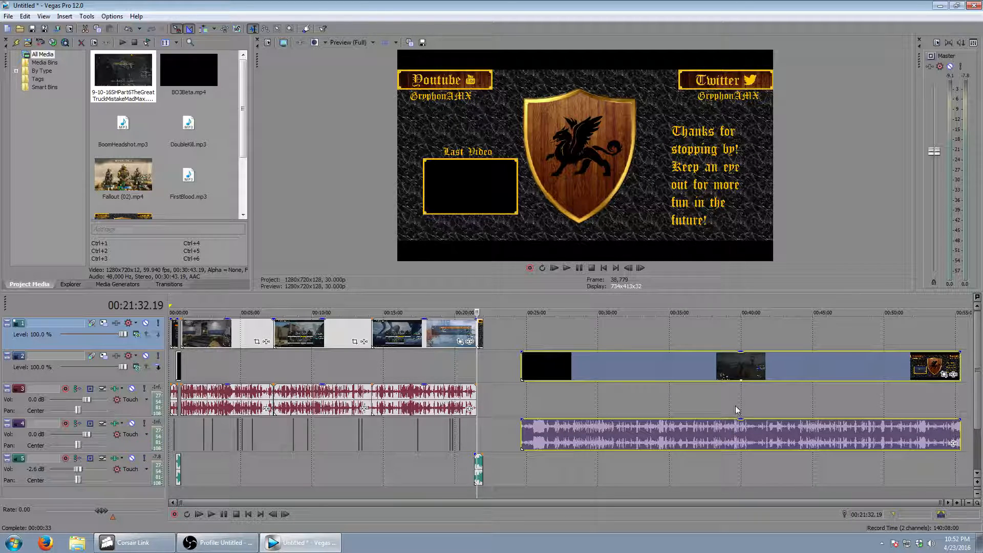
- Play through the imported gameplay clip around its middle section and pause playback at 00:39:53.00
left_click(645, 313)
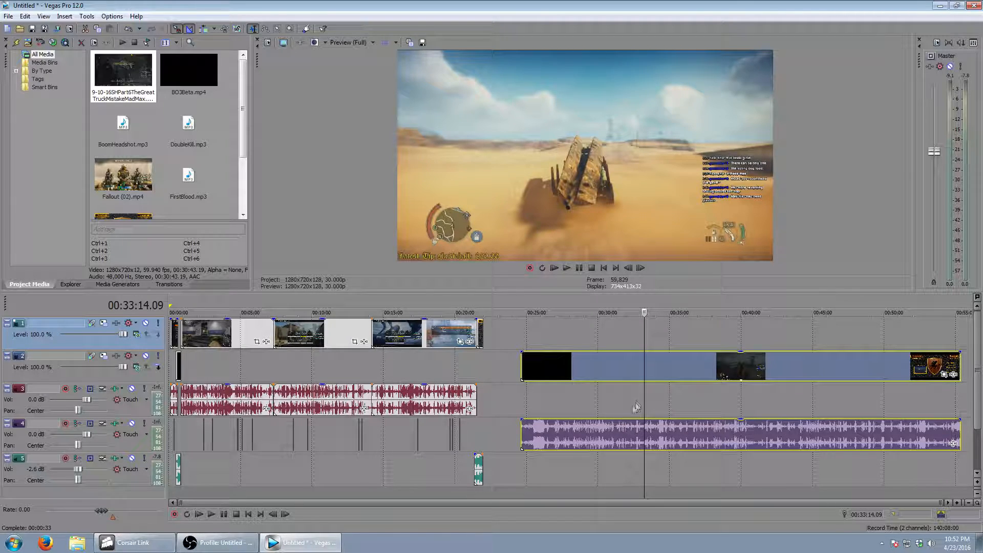
key("space")
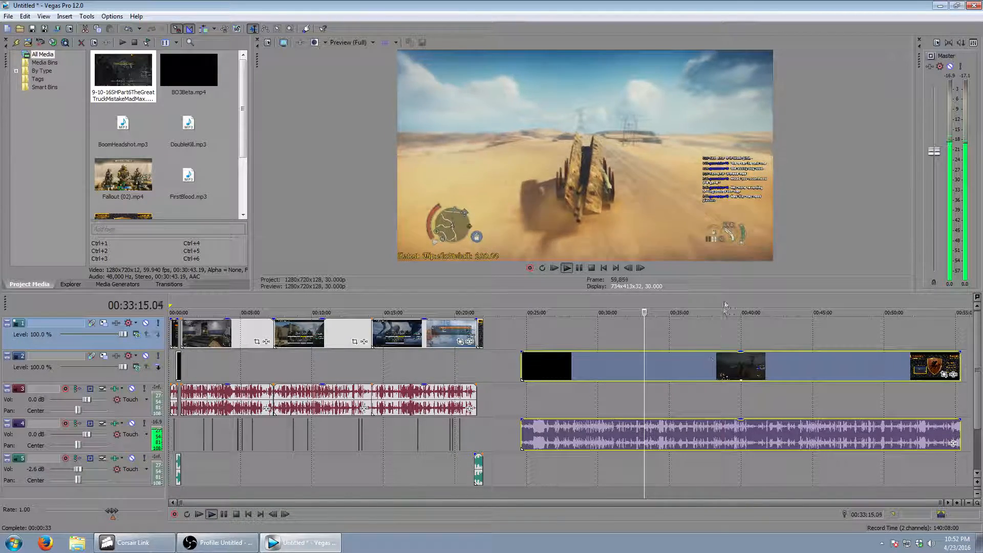
left_click(725, 306)
scroll(593, 310, "up", 3)
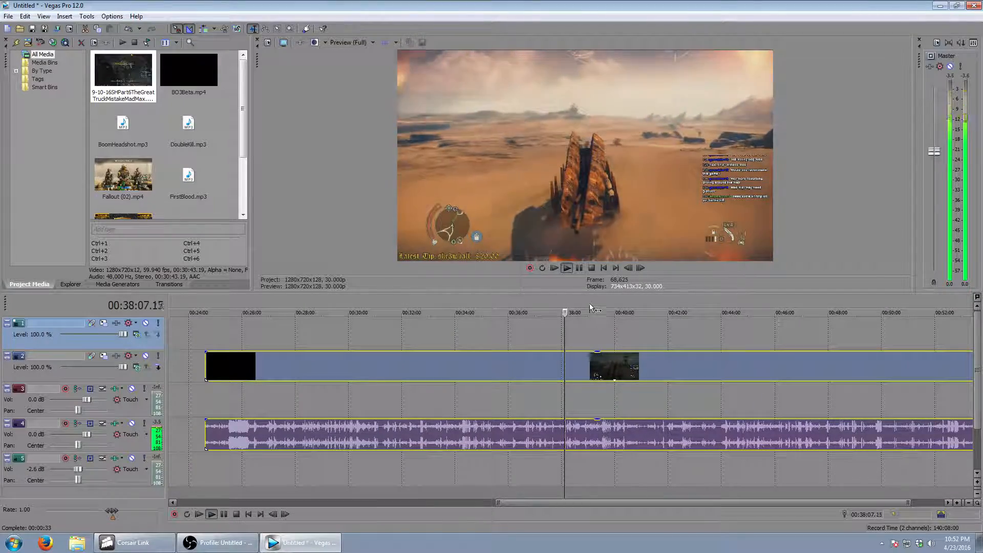
left_click(598, 308)
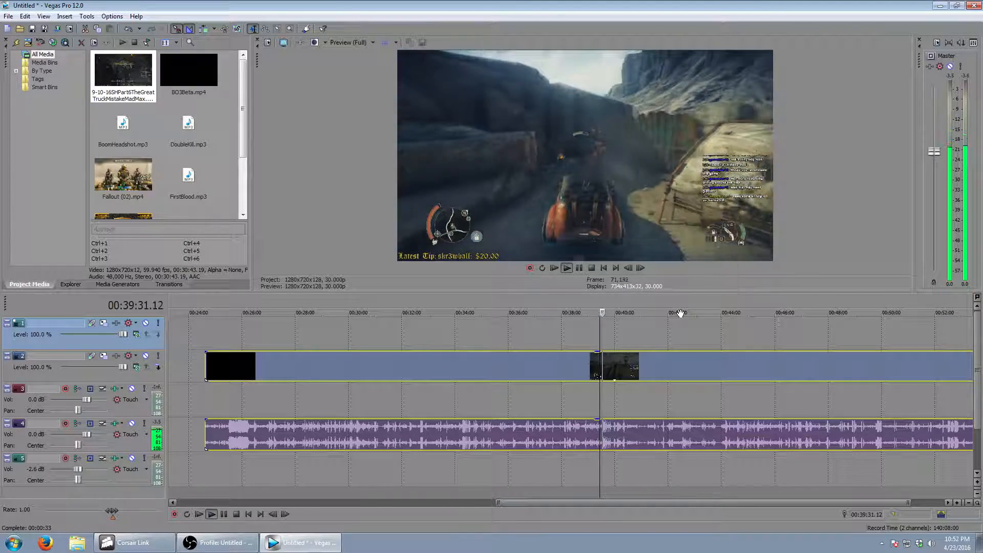
scroll(330, 367, "down", 5)
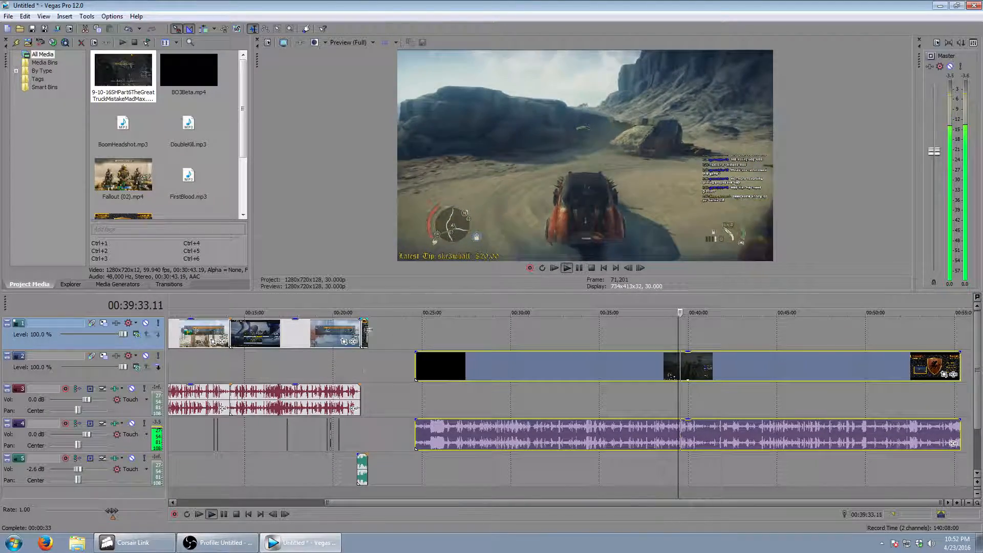
scroll(675, 389, "up", 5)
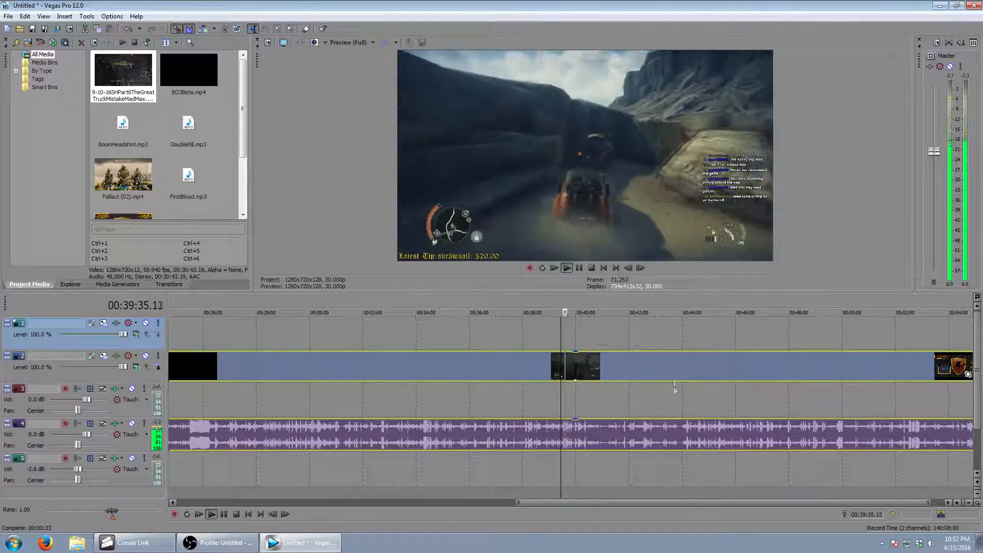
scroll(617, 401, "up", 2)
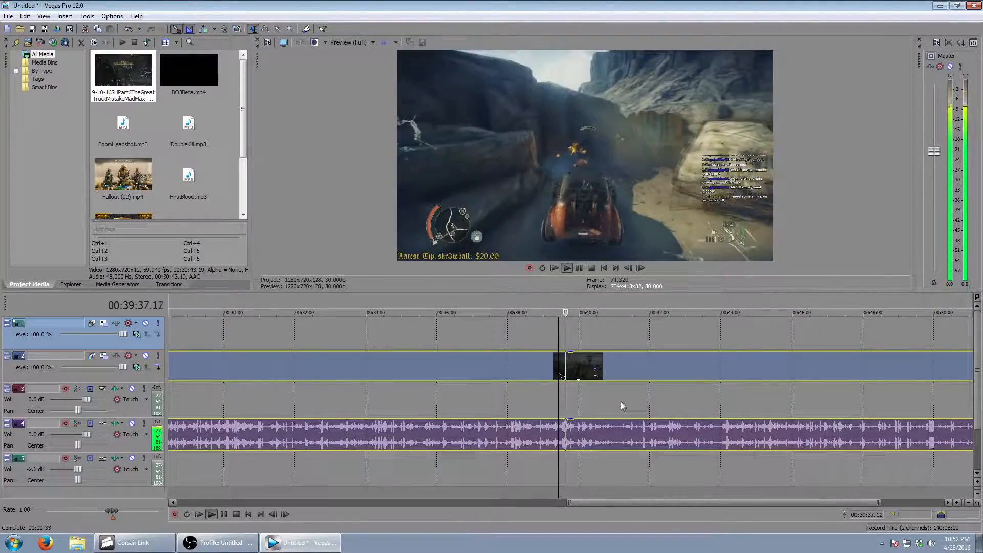
scroll(622, 405, "up", 2)
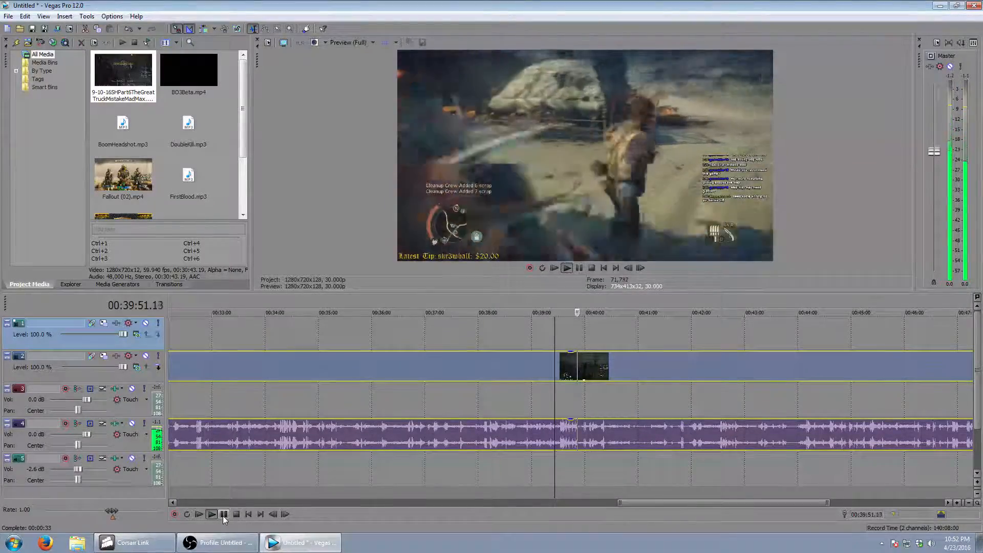
left_click(224, 515)
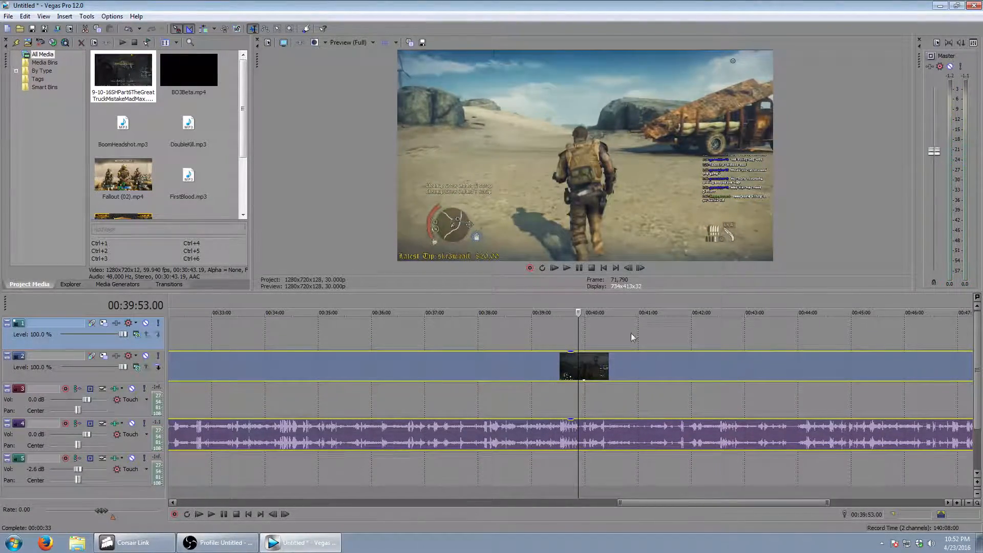
- Split the gameplay clip at 00:39:53.00 and delete the part after the split
right_click(577, 365)
left_click(621, 206)
right_click(629, 358)
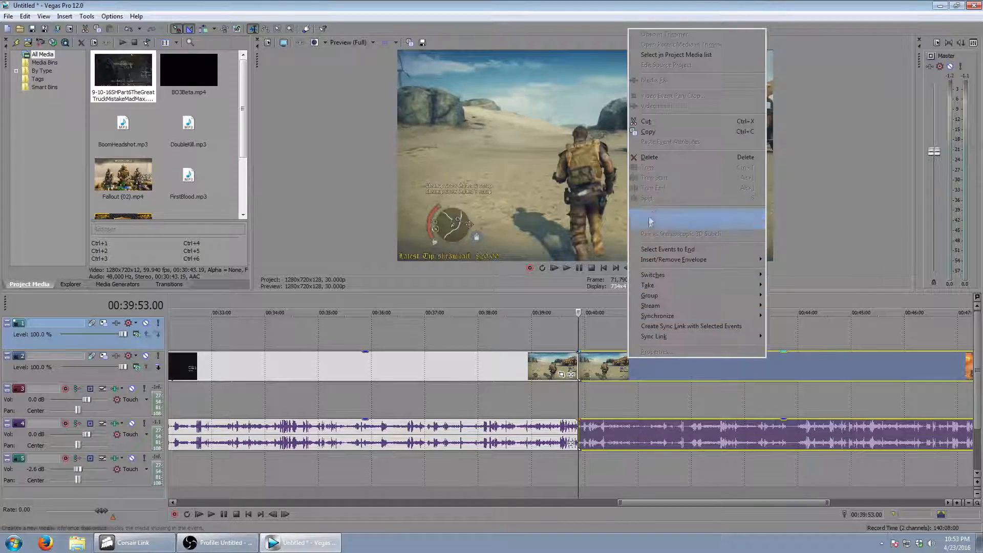
left_click(659, 159)
- Move the remaining gameplay clip under the end card, ending at 00:21:57.21, and trim its start to the end card's start
scroll(578, 365, "down", 4)
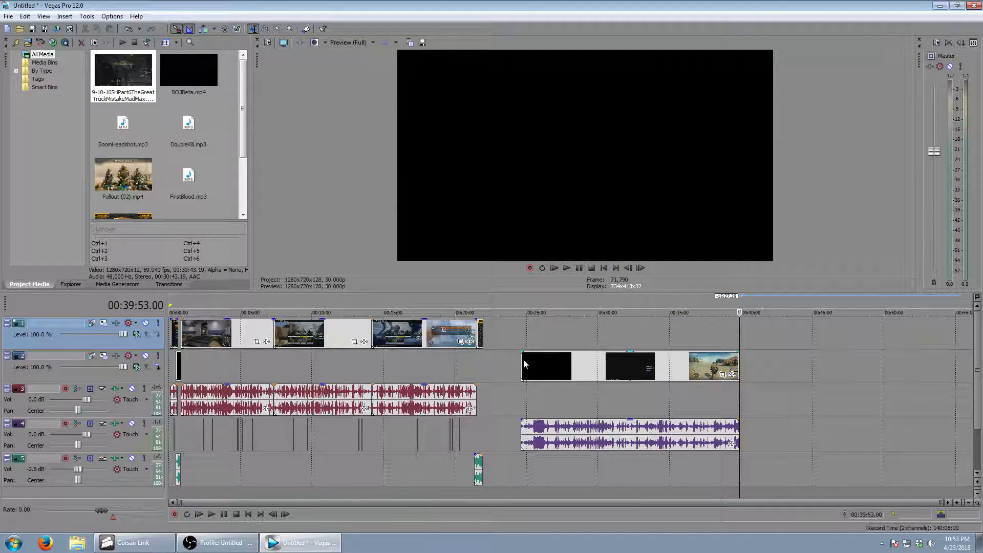
left_click_drag(523, 359, 477, 367)
left_click(481, 301)
scroll(569, 363, "up", 6)
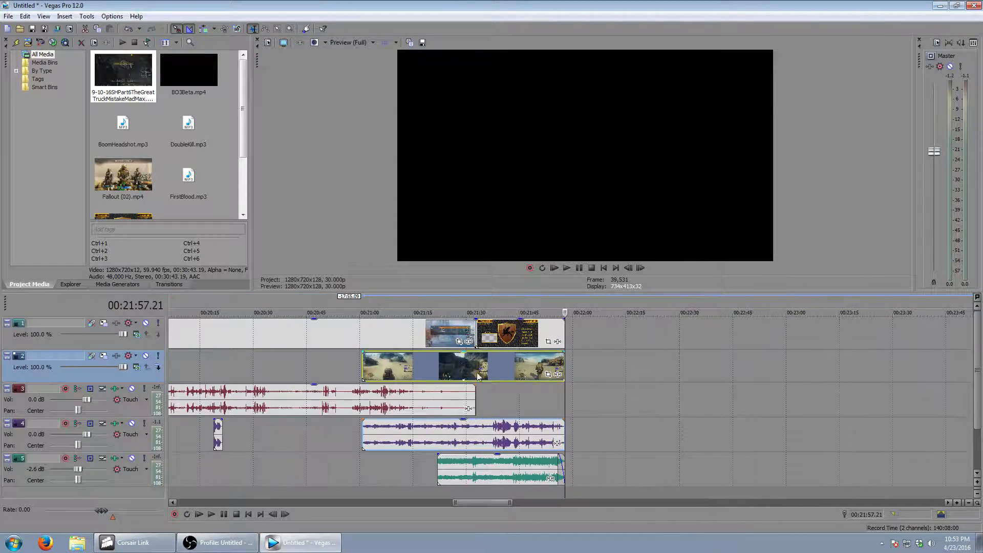
left_click_drag(364, 366, 476, 367)
left_click(471, 306)
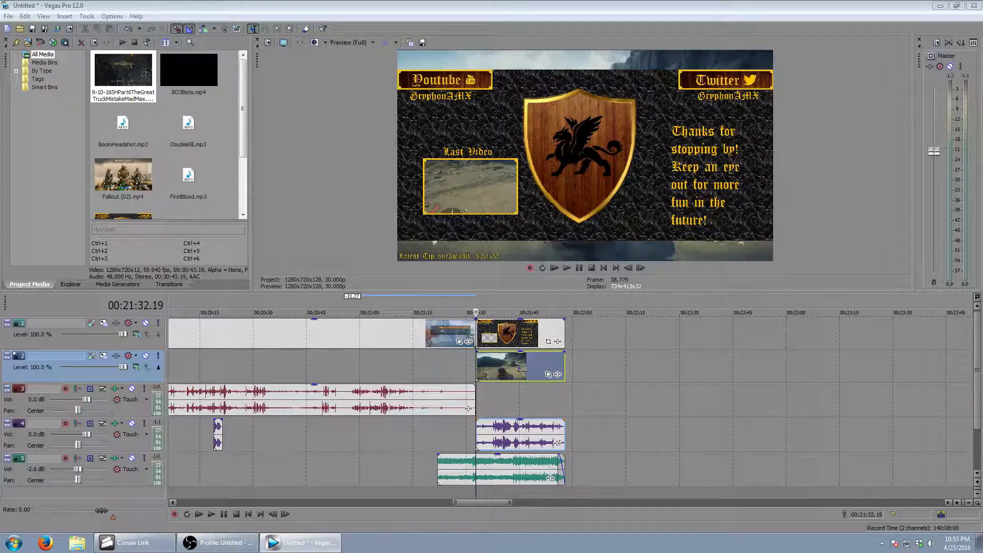
- Open Event Pan/Crop for the gameplay clip, shrink its window and move it clear of the preview's Last Video frame
left_click_drag(982, 90, 464, 81)
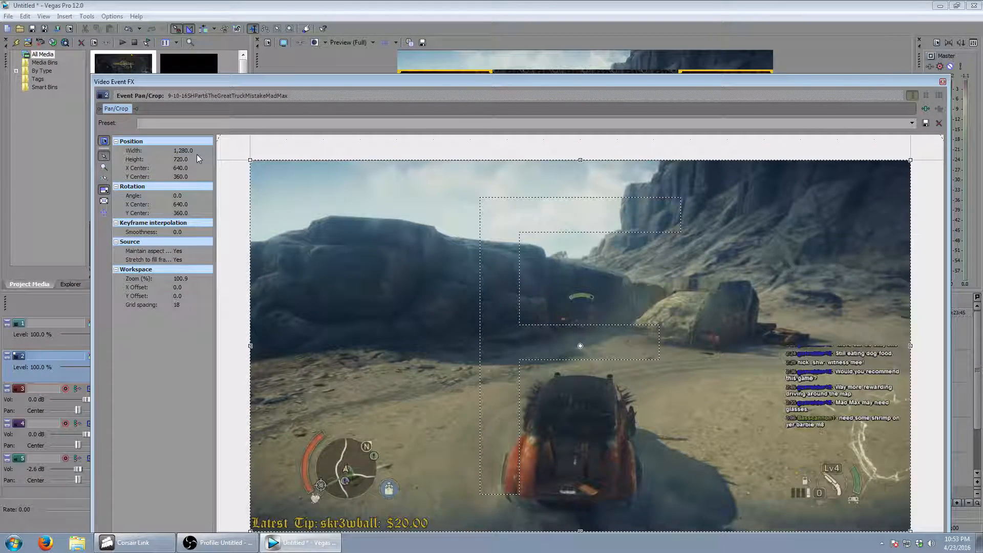
left_click_drag(822, 77, 785, 104)
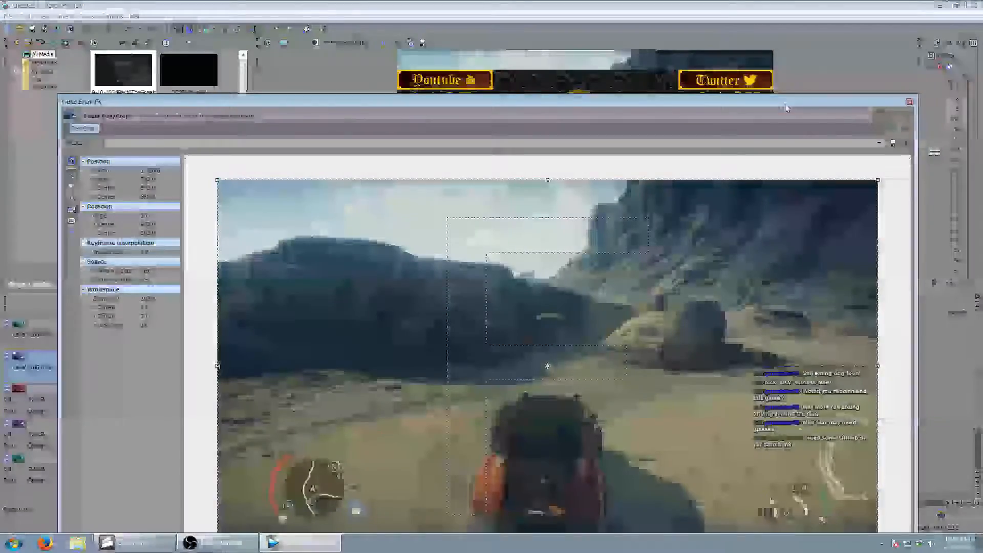
left_click_drag(916, 97, 643, 347)
left_click_drag(440, 352, 604, 180)
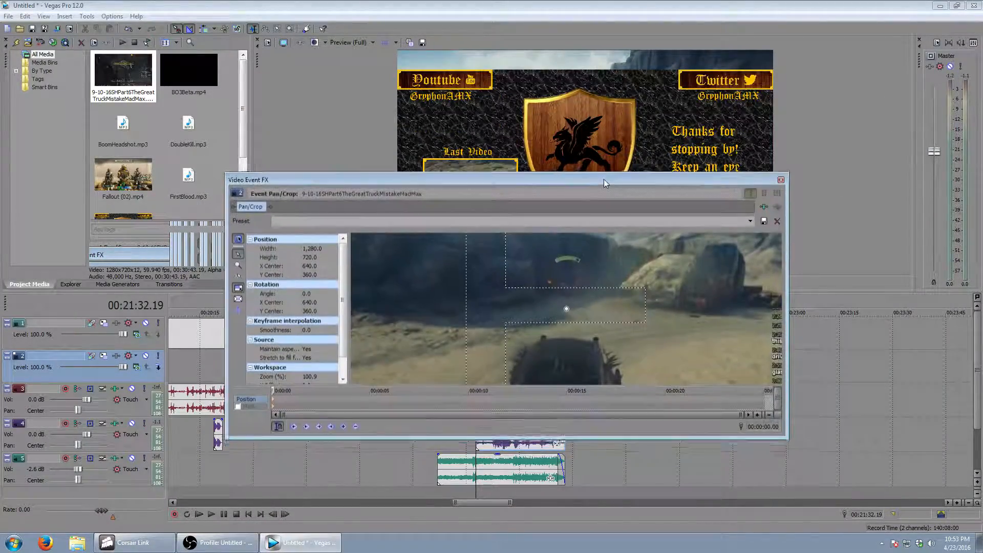
left_click_drag(784, 285, 536, 284)
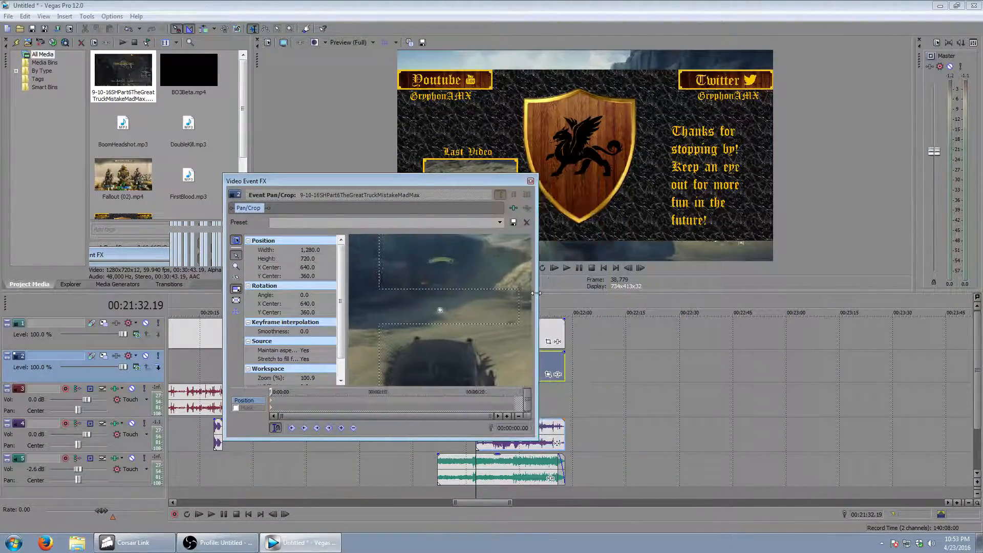
scroll(446, 299, "down", 5)
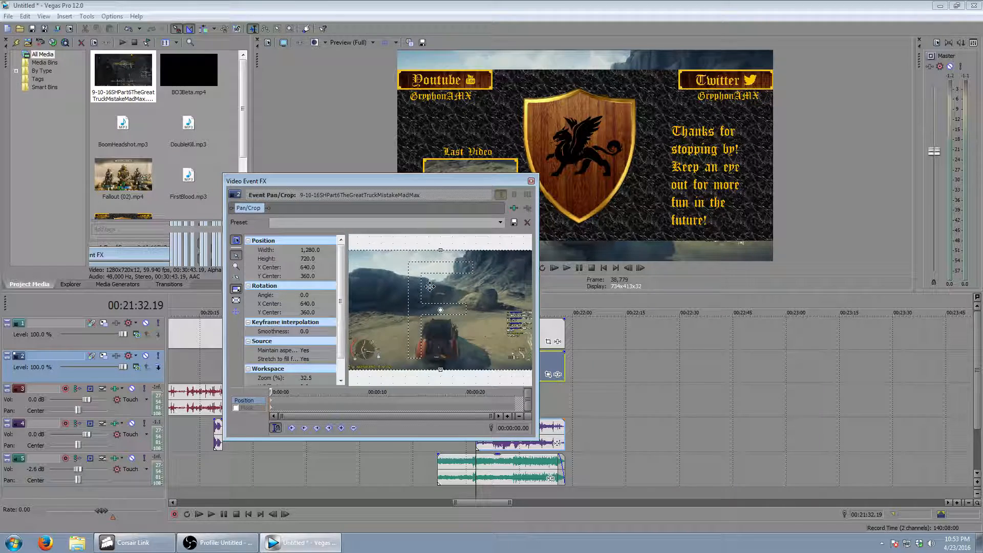
left_click(317, 252)
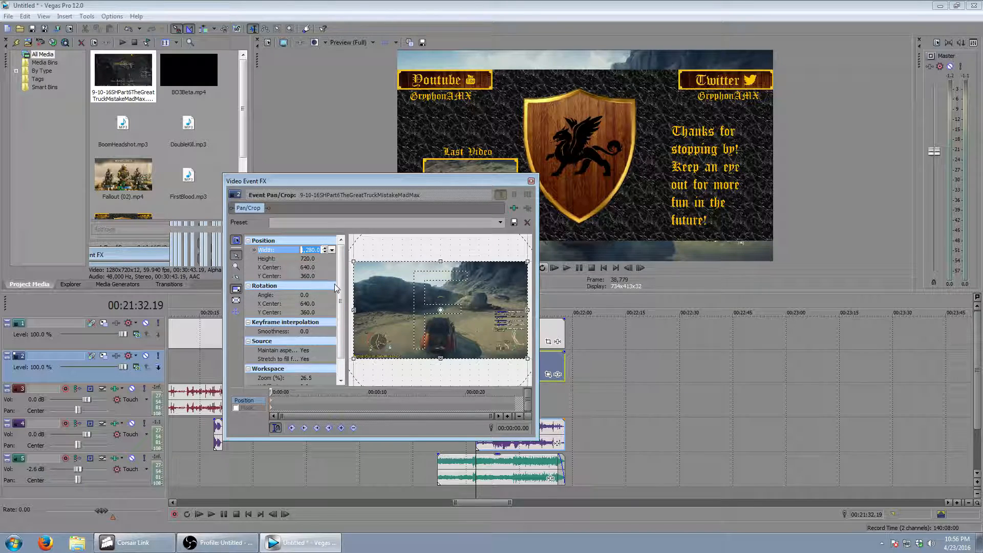
left_click_drag(451, 185, 853, 228)
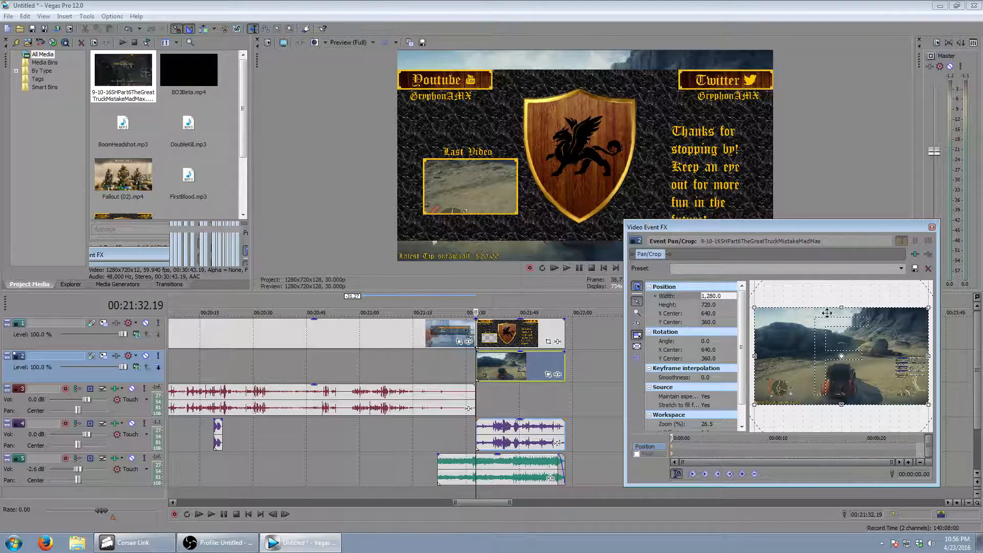
- Set the gameplay clip's crop height to 2,800, X Center to 2,175 and Y Center to -60, and close Event Pan/Crop
left_click(714, 304)
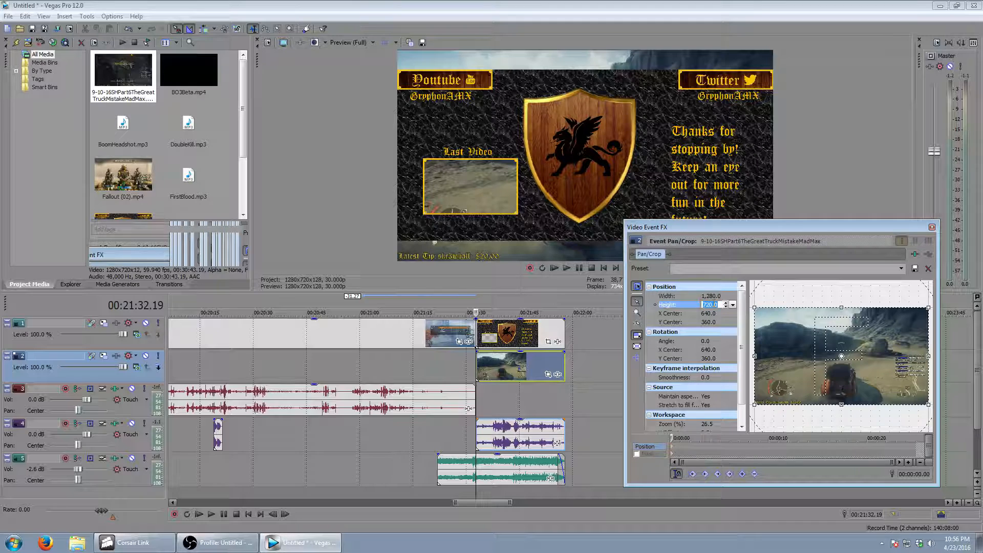
type("2800")
key("Tab")
type("217")
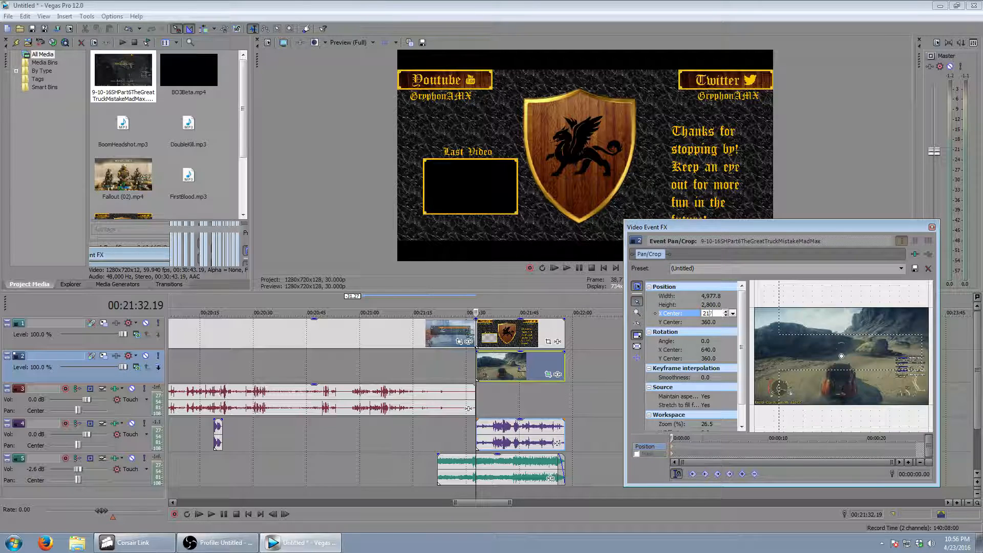
key("Tab")
key("BackSpace")
type("-60")
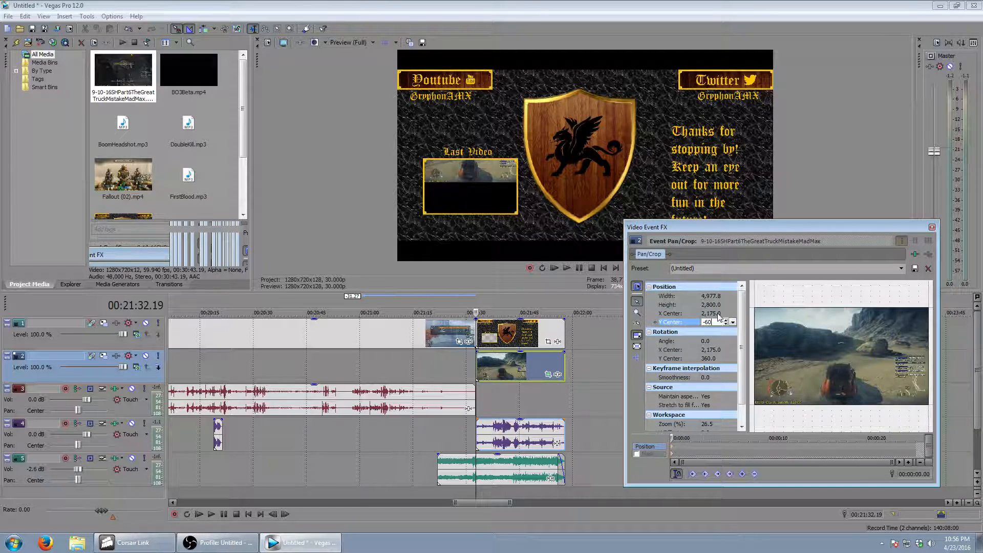
left_click(717, 314)
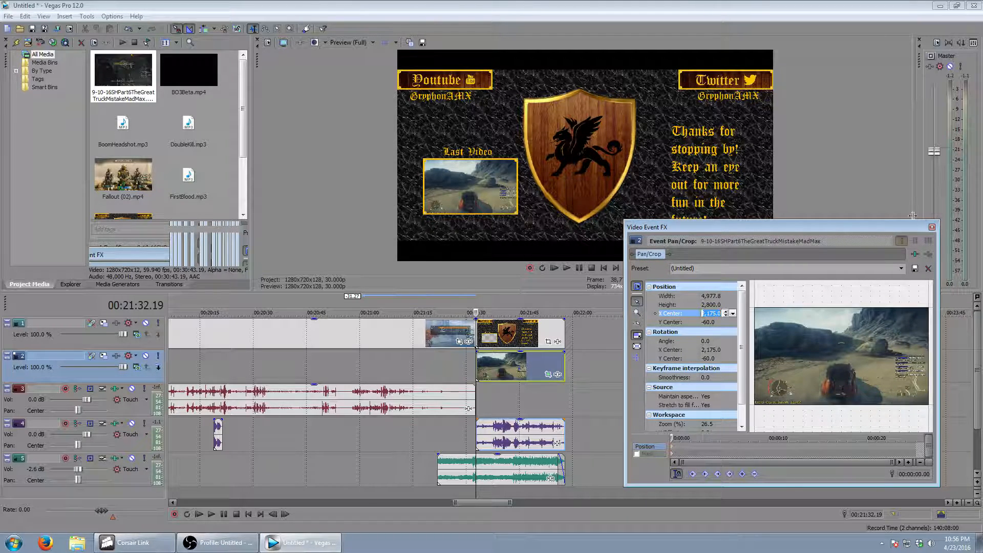
left_click(933, 227)
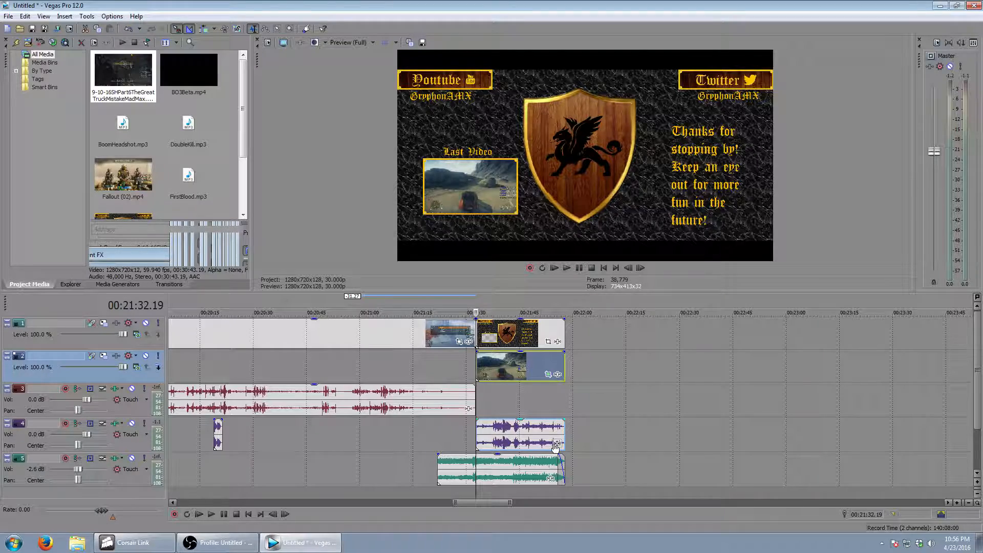
- Add a Volume effect to the gameplay clip's audio event, lower it to -4.990 dB, play the result and close Audio Event FX
left_click(557, 443)
left_click(381, 234)
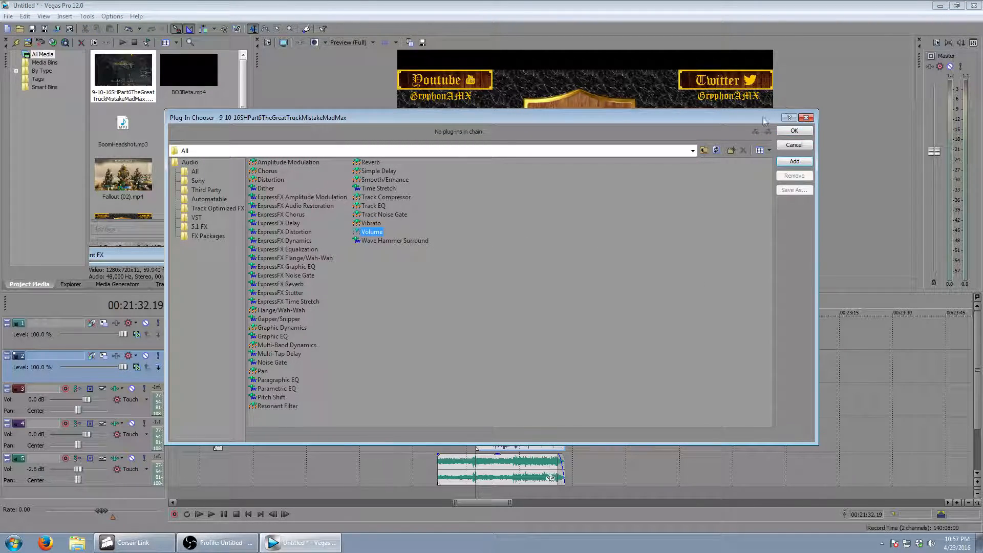
left_click(794, 132)
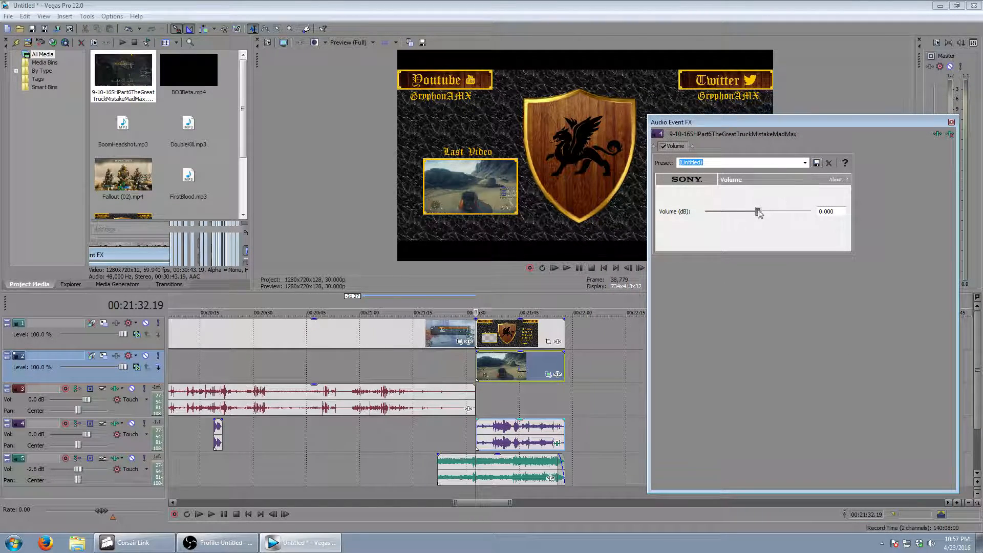
left_click_drag(763, 212, 734, 214)
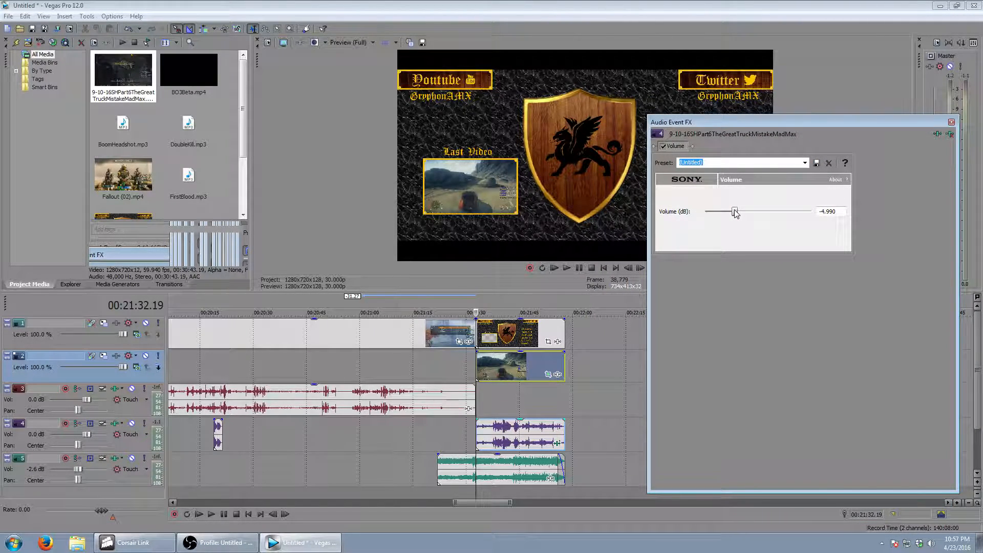
left_click(210, 515)
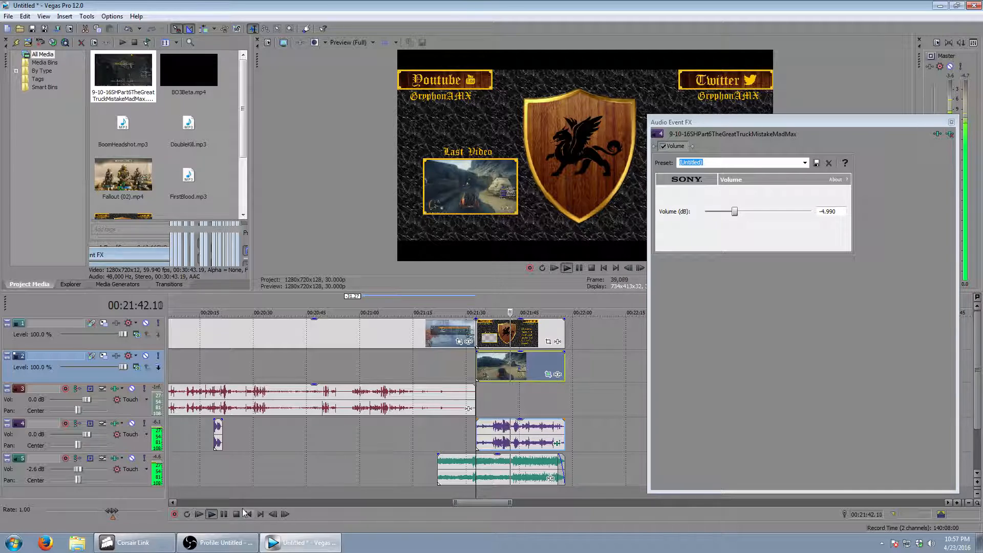
key("space")
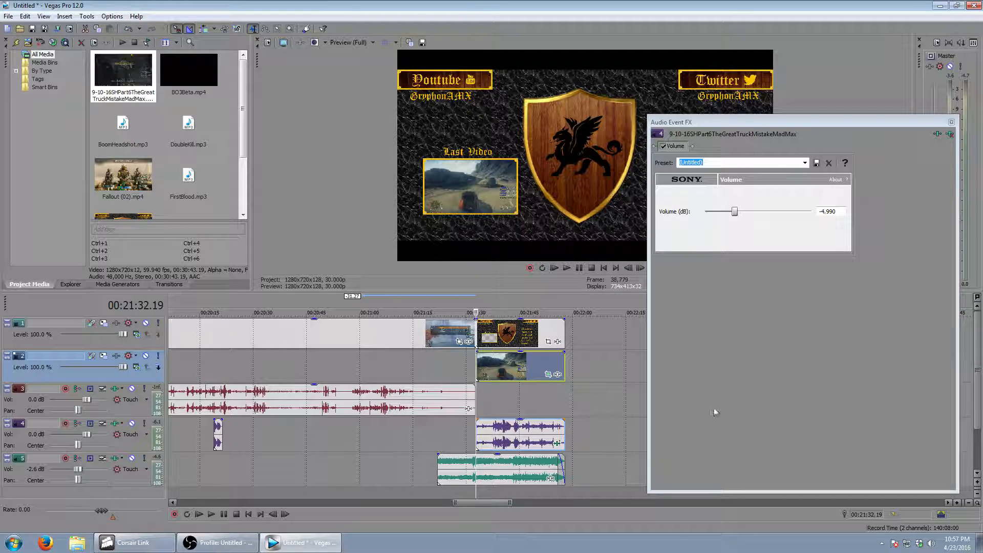
left_click(952, 122)
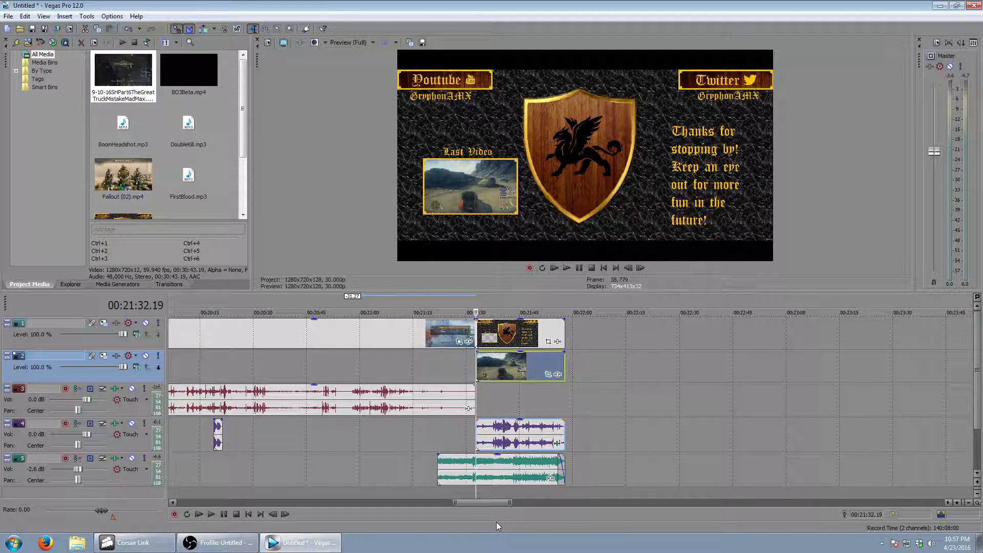
- Play the outro from 00:21:16.12 through the end card to check the transition and audio levels
left_click(418, 312)
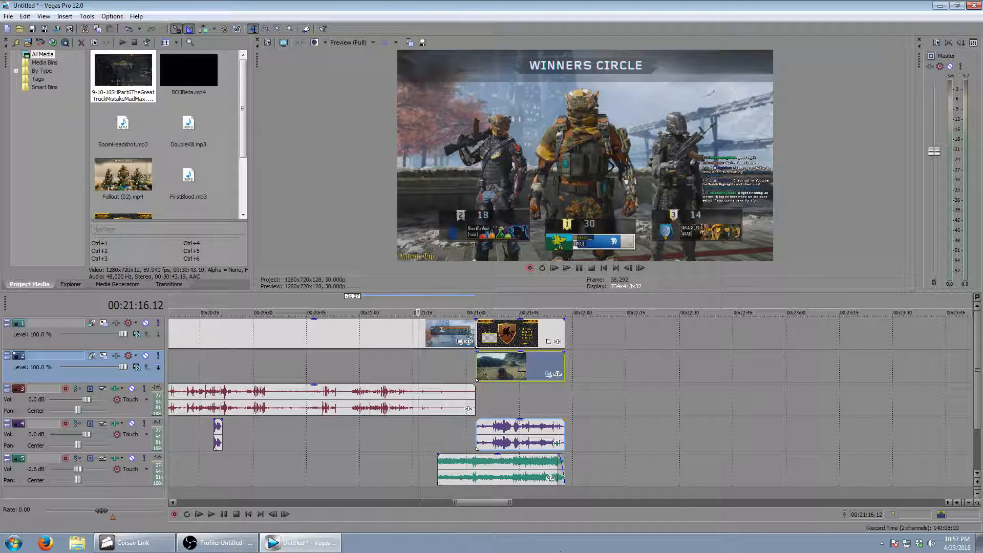
left_click(211, 514)
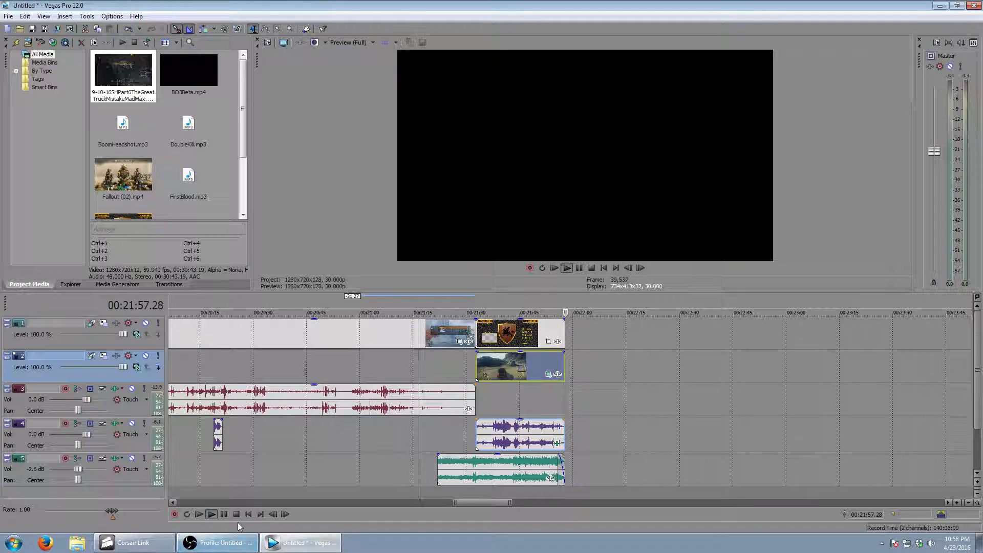
left_click(236, 515)
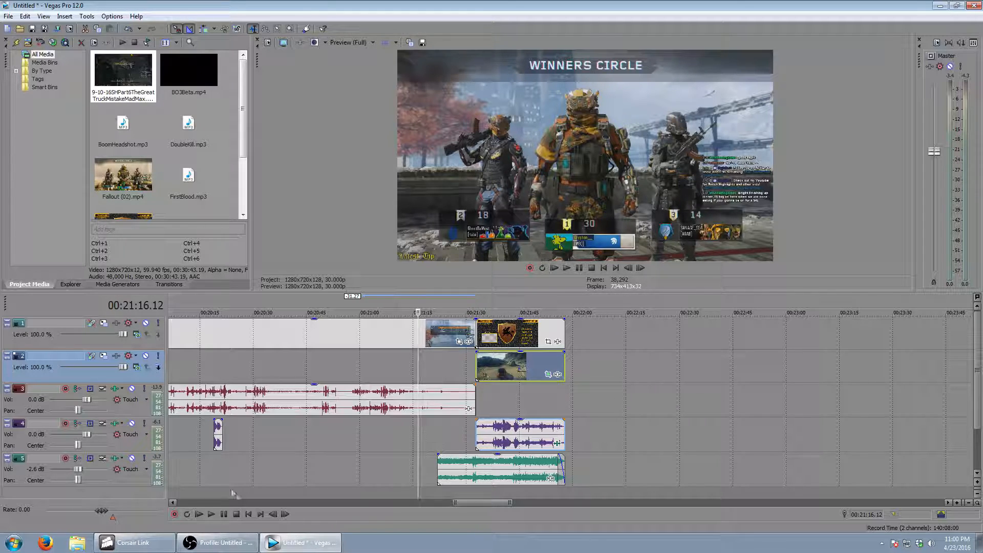
- Set the cursor at 00:00:38.24 near the project's beginning and enlarge the timeline area by reducing the preview's height
scroll(264, 453, "down", 6)
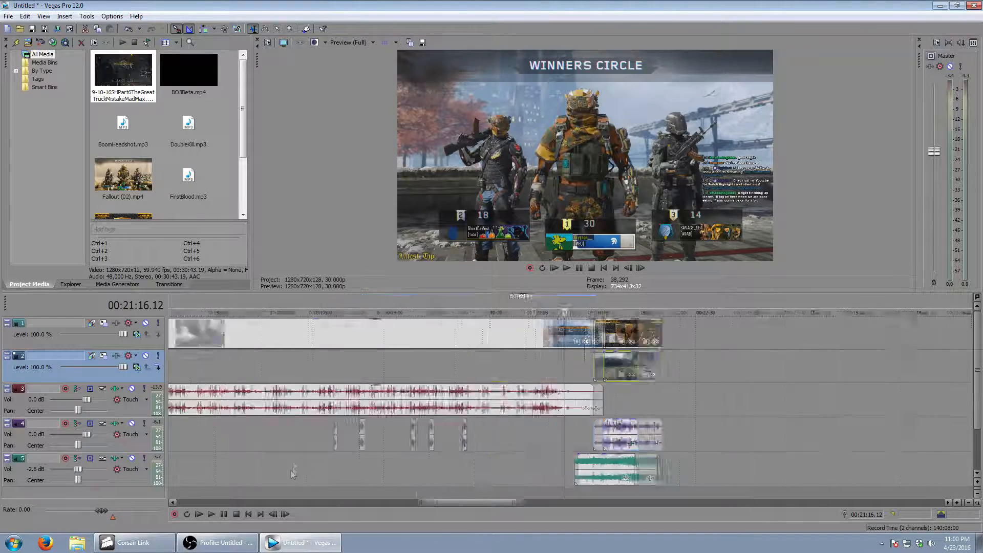
scroll(258, 382, "down", 3)
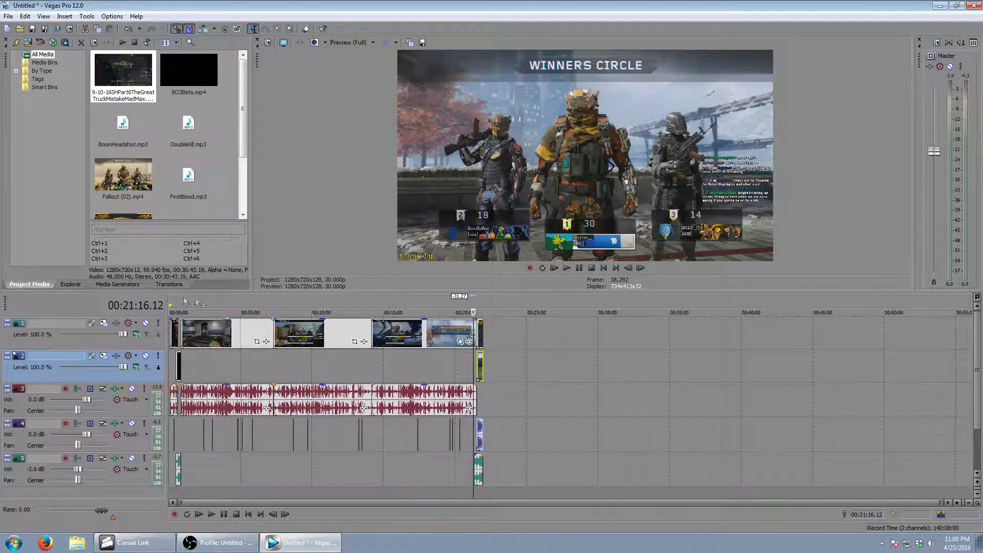
left_click(181, 304)
scroll(258, 332, "up", 5)
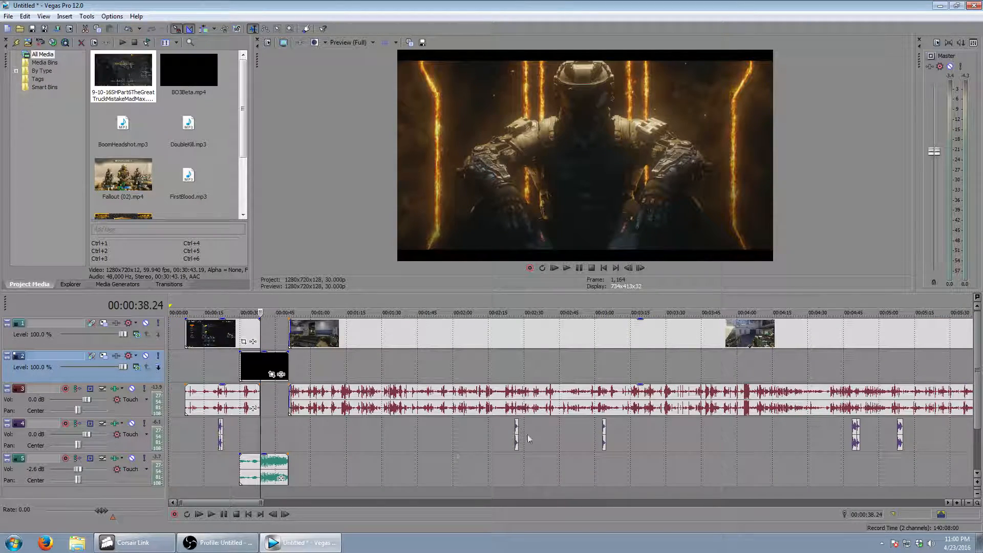
left_click_drag(639, 291, 639, 247)
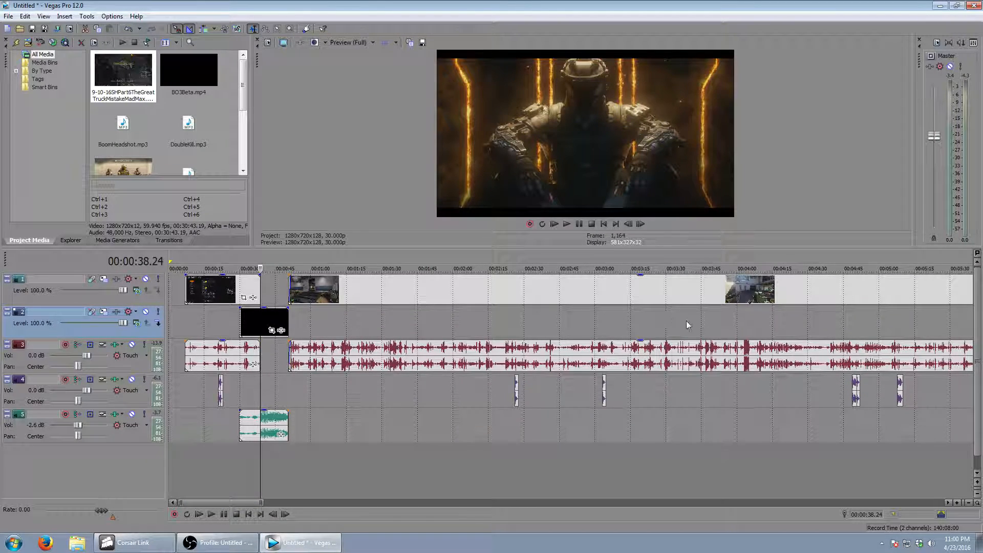
scroll(686, 406, "down", 5)
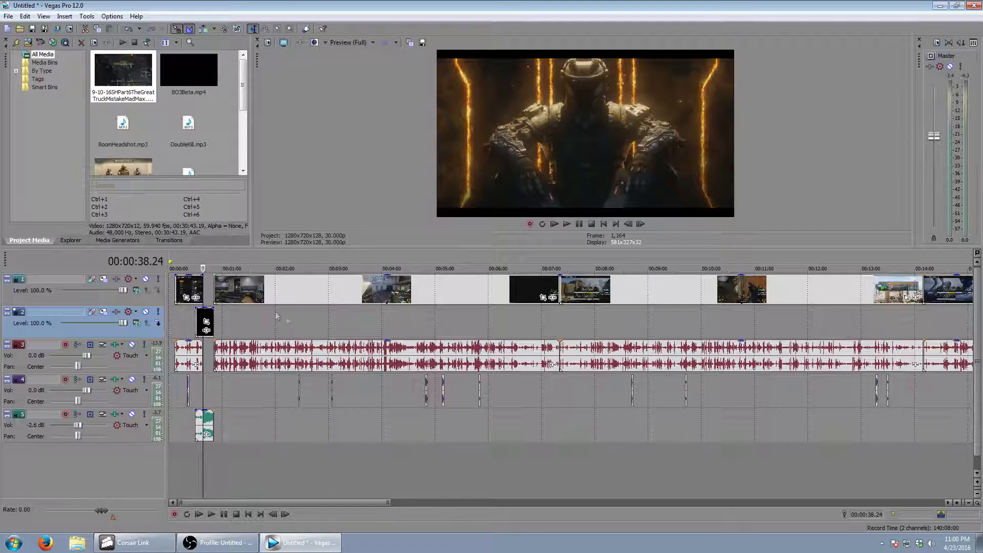
- Play the first gameplay section from 00:03:33.12 to listen to its audio, and stop playback
left_click(358, 266)
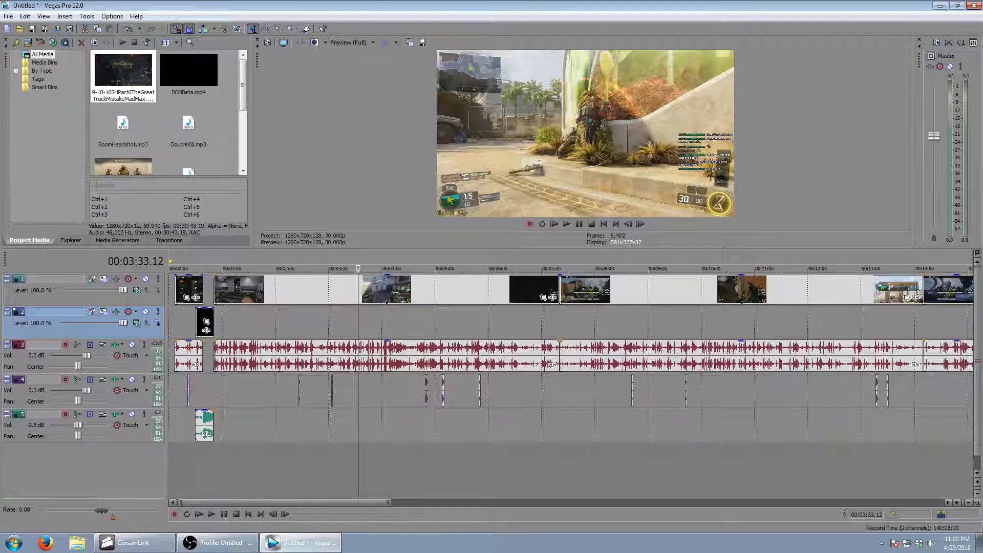
left_click(211, 515)
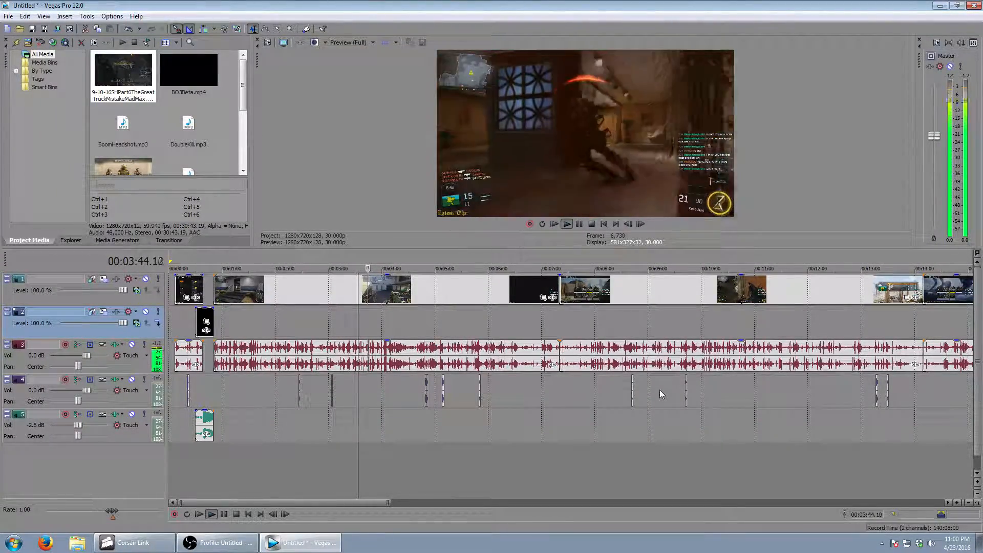
left_click(237, 516)
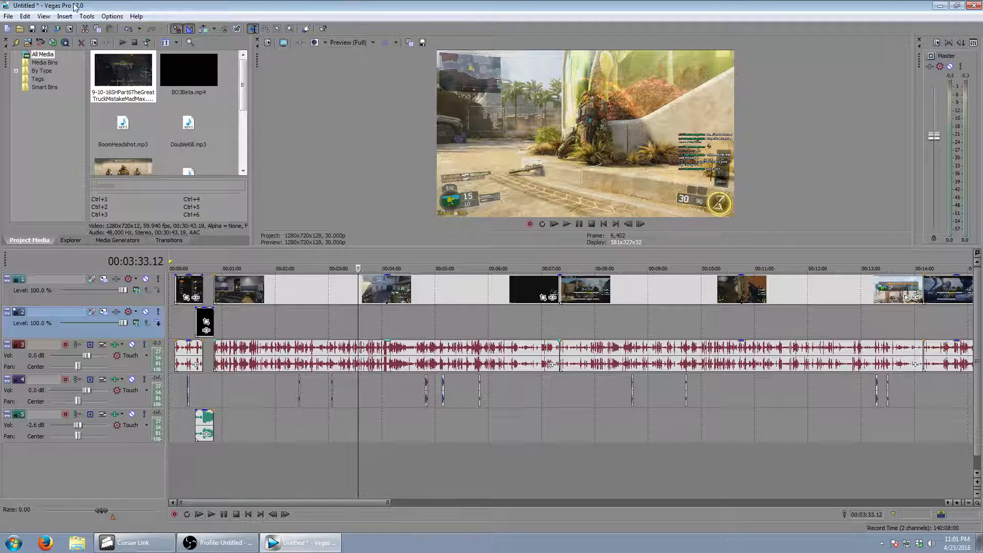
- Start a media import and browse to the royalty free music folder inside Temp Audio Dump on the E: drive
left_click(12, 17)
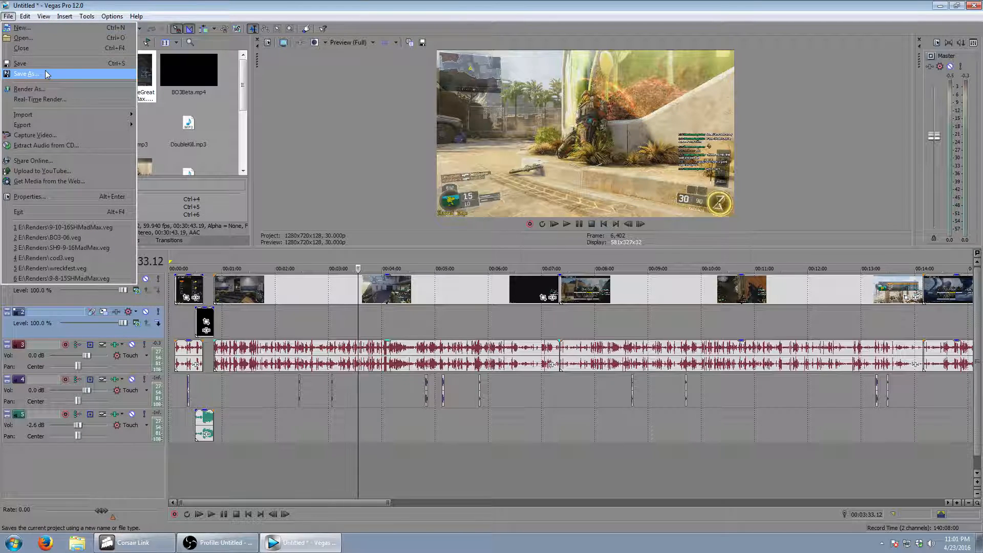
mouse_move(77, 113)
left_click(154, 120)
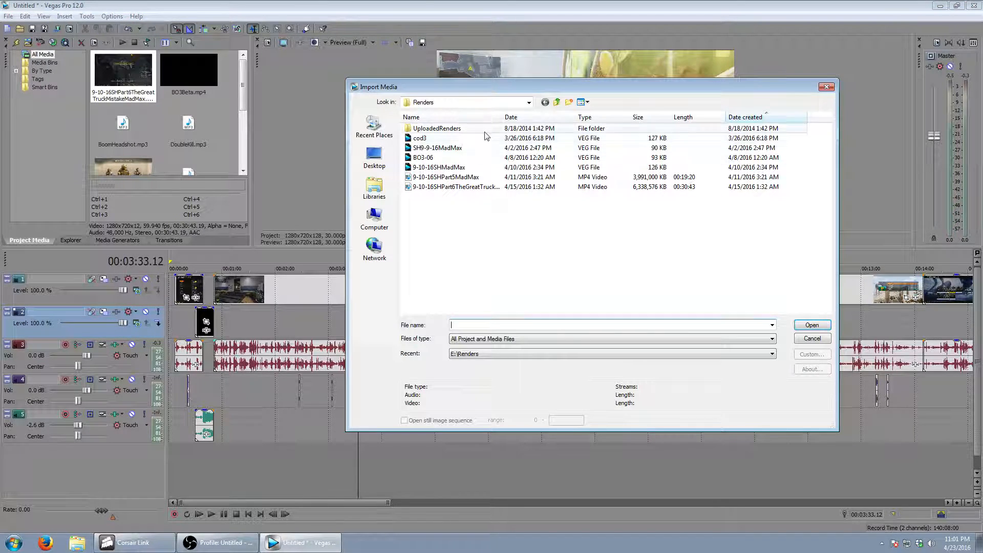
left_click(557, 102)
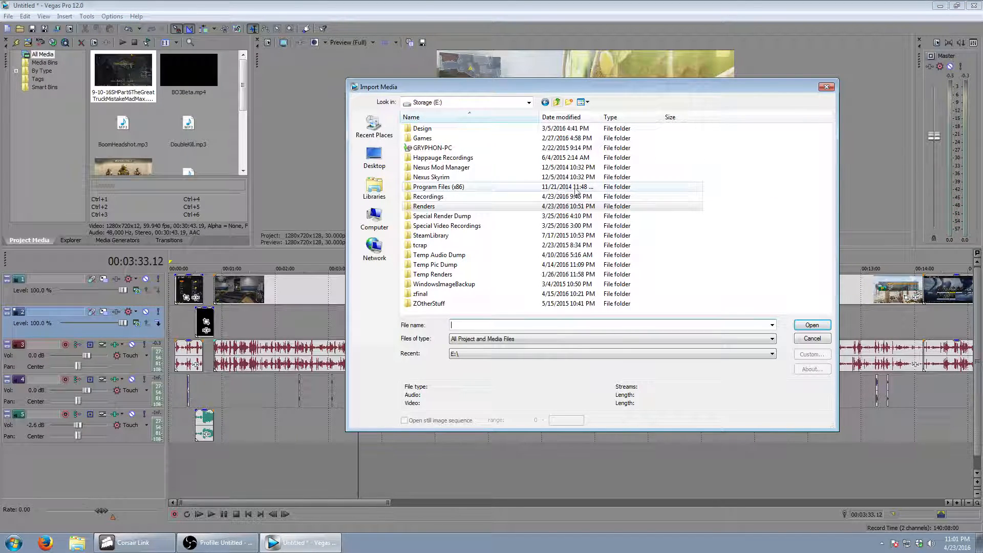
double_click(460, 256)
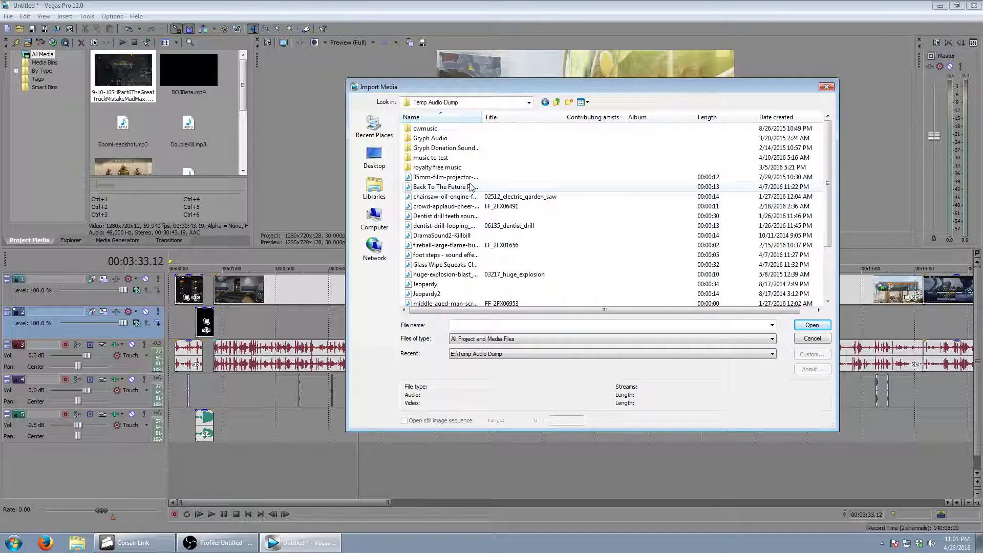
double_click(435, 168)
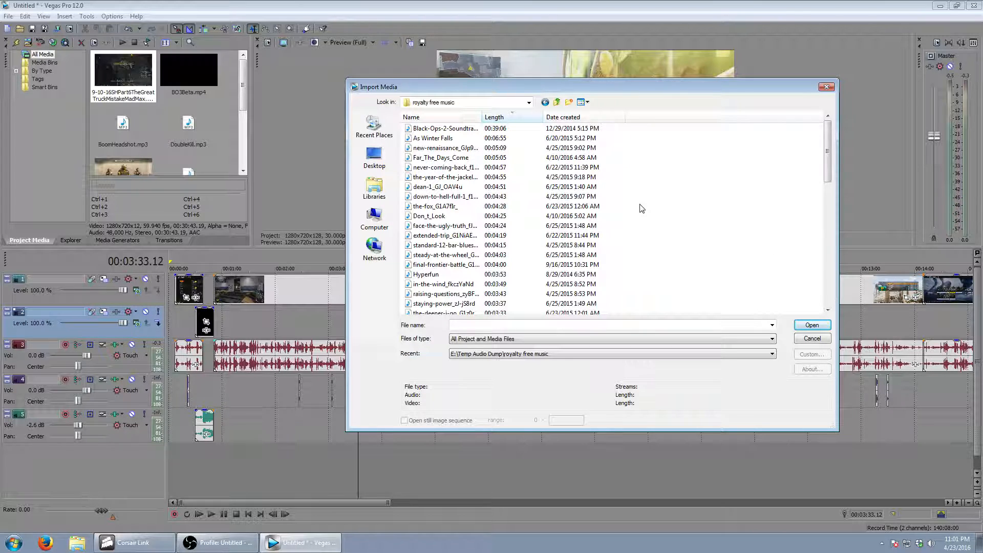
- Look through the royalty free music files and preview dragon-fire in Windows Media Player
scroll(621, 221, "down", 5)
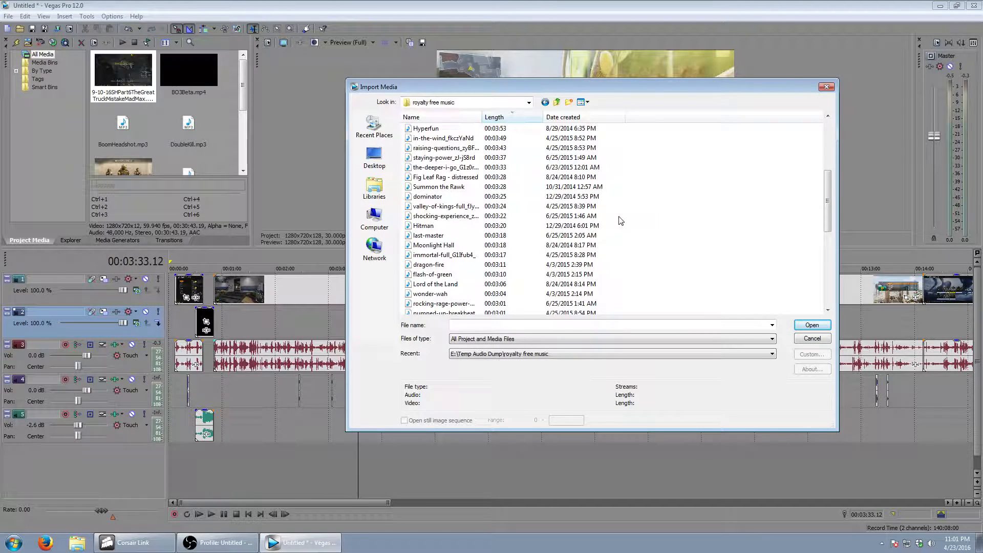
scroll(625, 259, "down", 1)
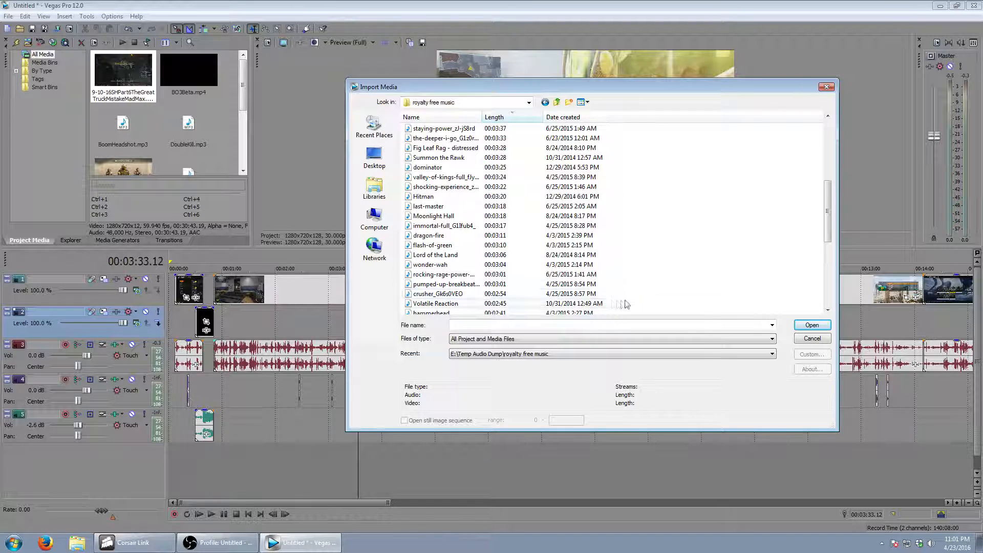
scroll(651, 225, "up", 1)
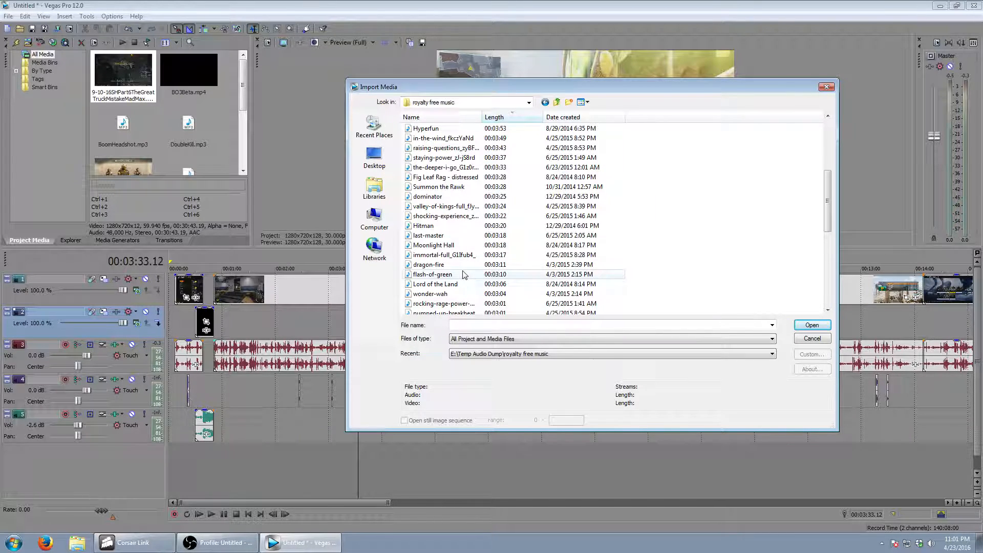
right_click(431, 264)
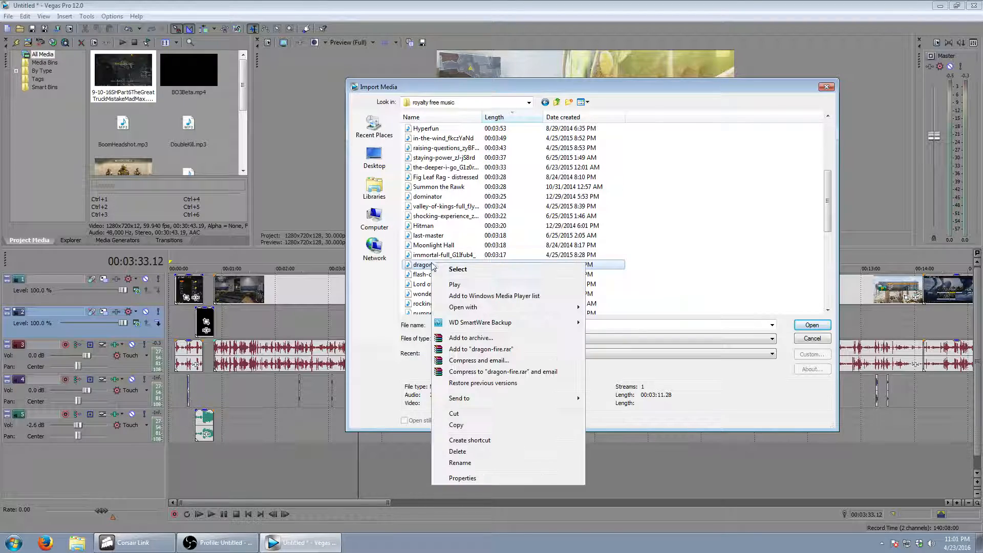
mouse_move(532, 313)
left_click(617, 357)
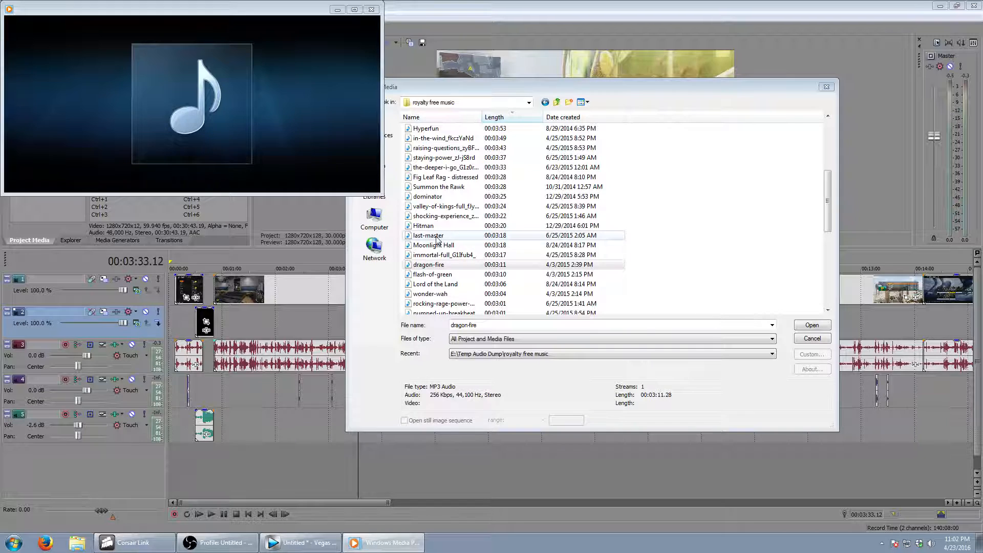
- Preview the last-master track in Windows Media Player from the import dialog
right_click(436, 238)
mouse_move(530, 282)
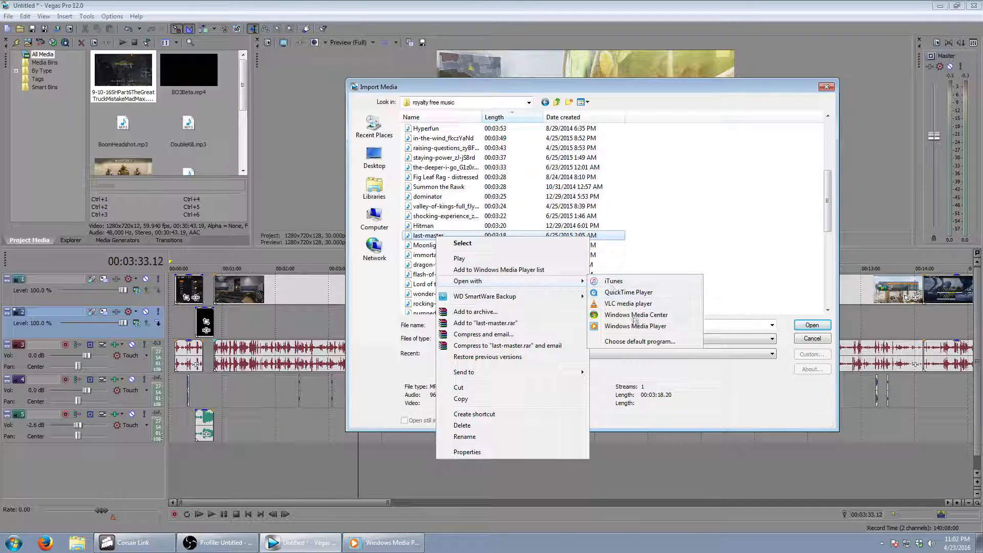
left_click(635, 325)
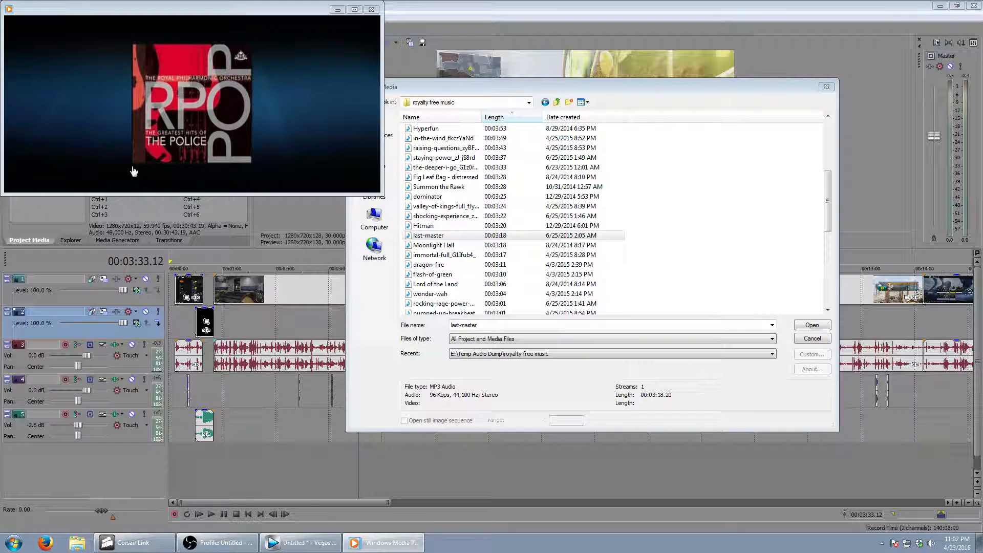
left_click(437, 237)
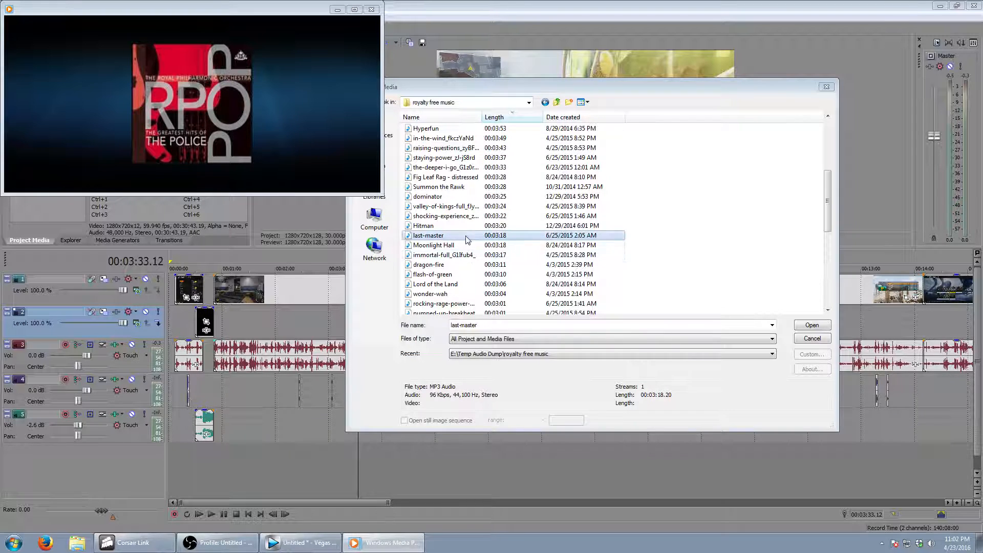
- Preview the shocking-experience_z1UJL8Bd track in Windows Media Player
right_click(466, 215)
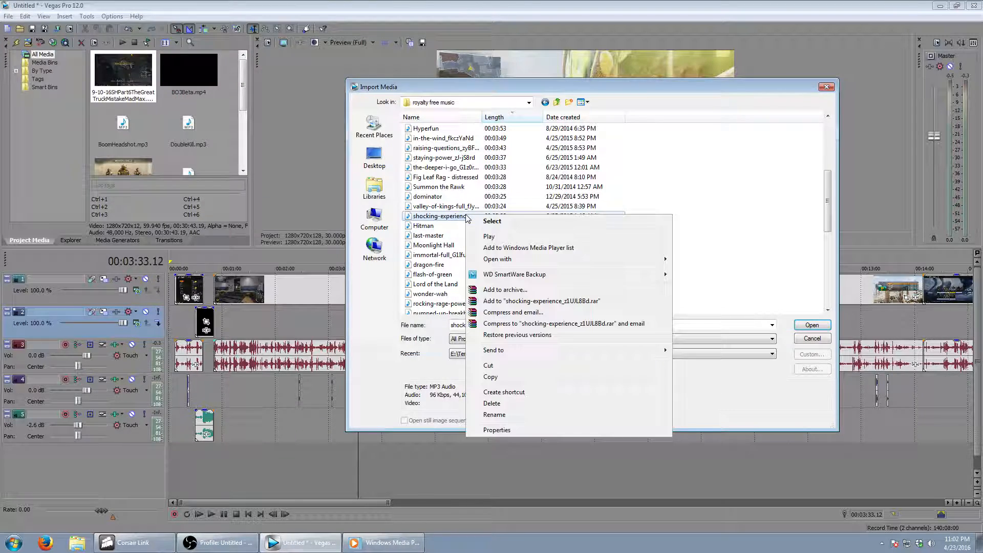
mouse_move(556, 259)
left_click(706, 307)
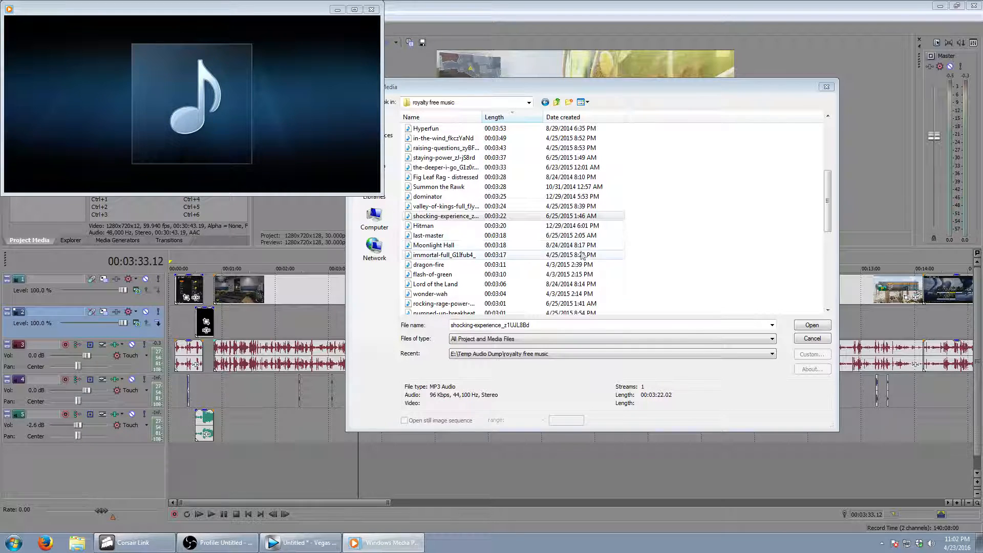
- Preview the flash-of-green track in Windows Media Player
scroll(438, 239, "down", 1)
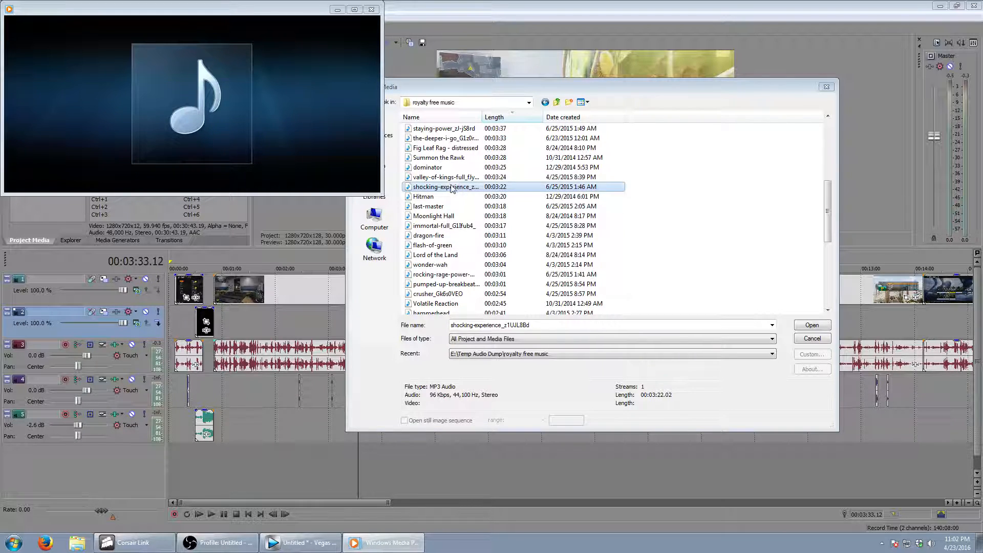
right_click(449, 249)
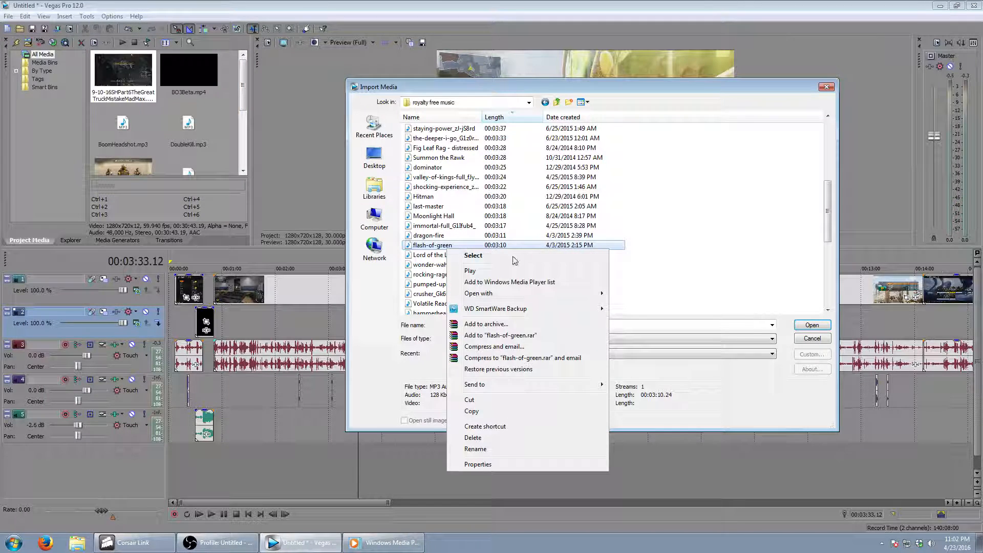
mouse_move(564, 294)
left_click(665, 338)
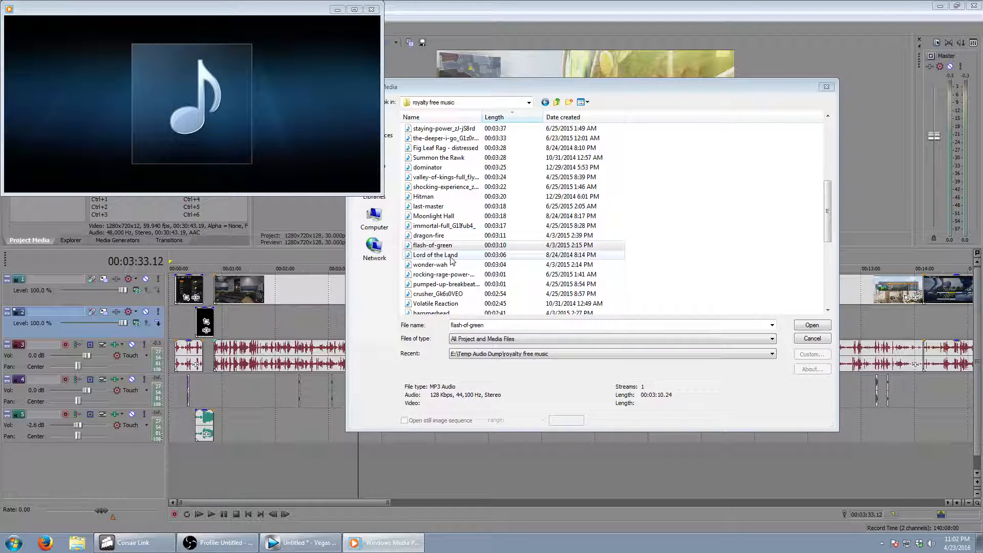
- Preview the pumped-up-breakbeat-rock_zyL6iVNO track in Windows Media Player, closing the player after listening
right_click(450, 284)
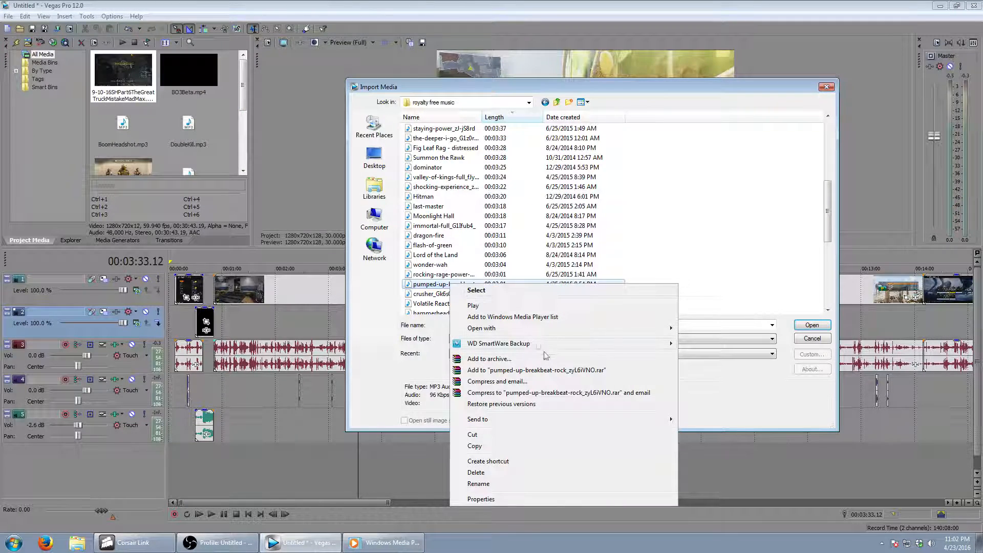
mouse_move(661, 328)
left_click(709, 375)
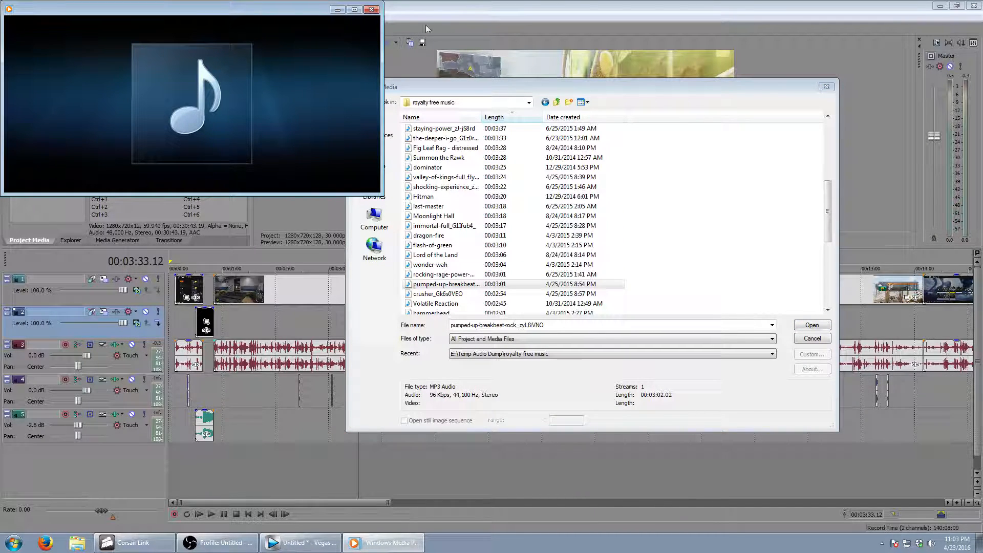
left_click(372, 9)
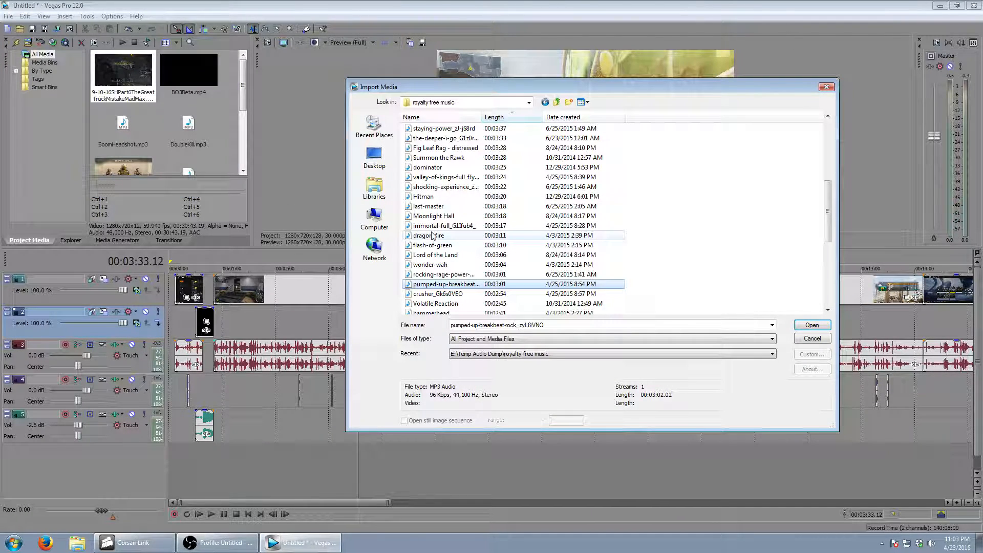
- Import the dragon-fire, pumped-up-breakbeat-rock and shocking-experience tracks together into the project media
left_click(433, 236, "ctrl")
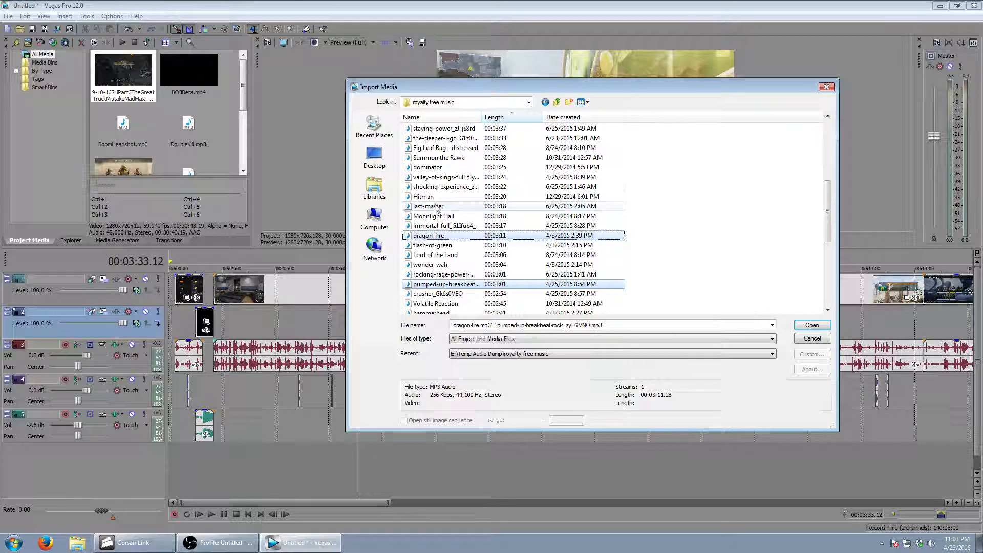
left_click(444, 186, "ctrl")
left_click(812, 325)
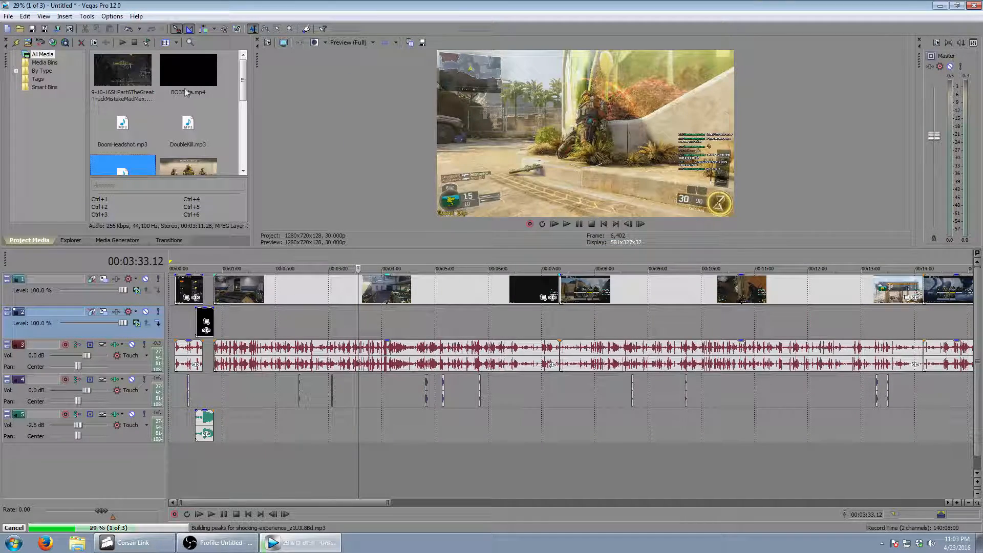
- Place the three imported songs on audio track 5 and spread them out, one roughly under each gameplay section
scroll(231, 131, "down", 1)
mouse_move(244, 104)
left_mouse_down()
mouse_move(244, 93)
mouse_move(244, 123)
left_mouse_up()
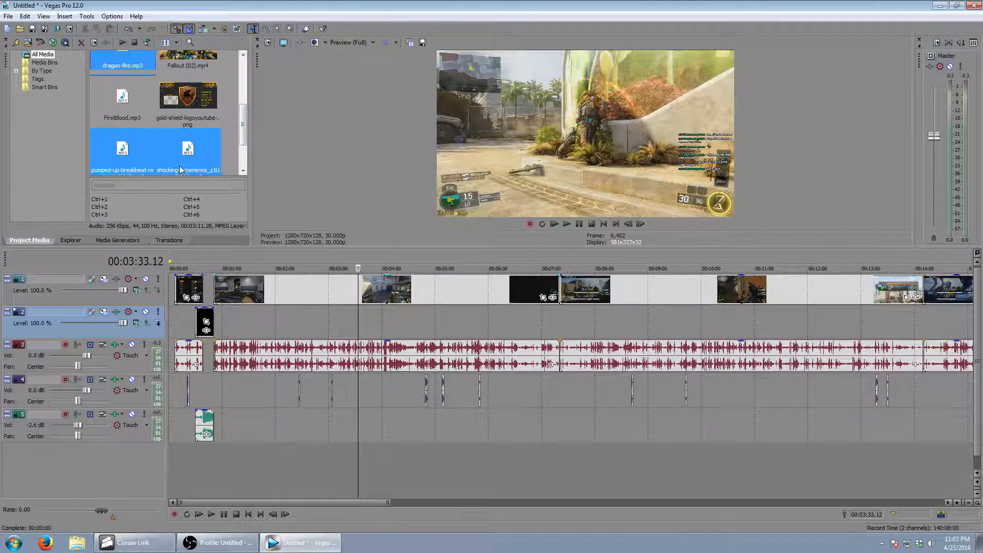
scroll(810, 291, "down", 2)
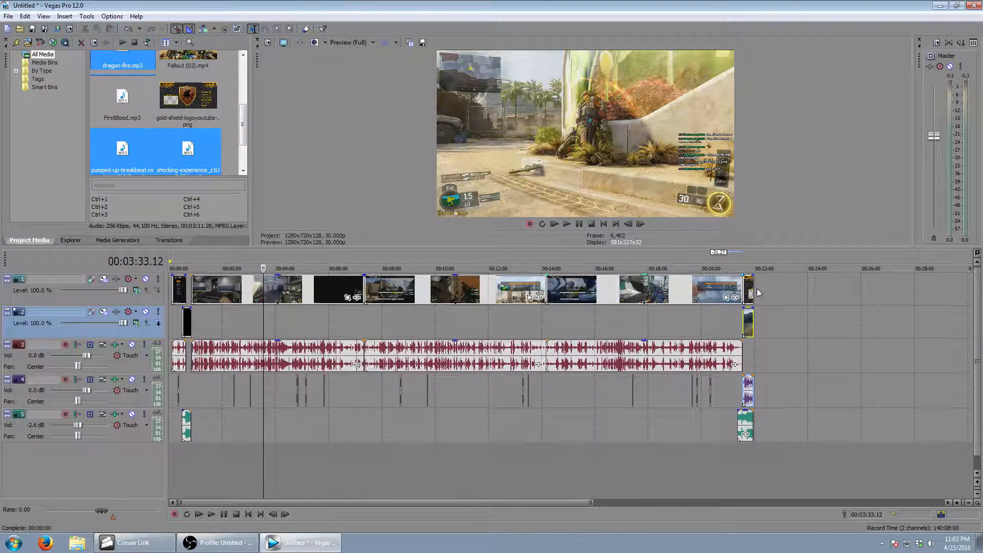
left_click_drag(172, 155, 291, 420)
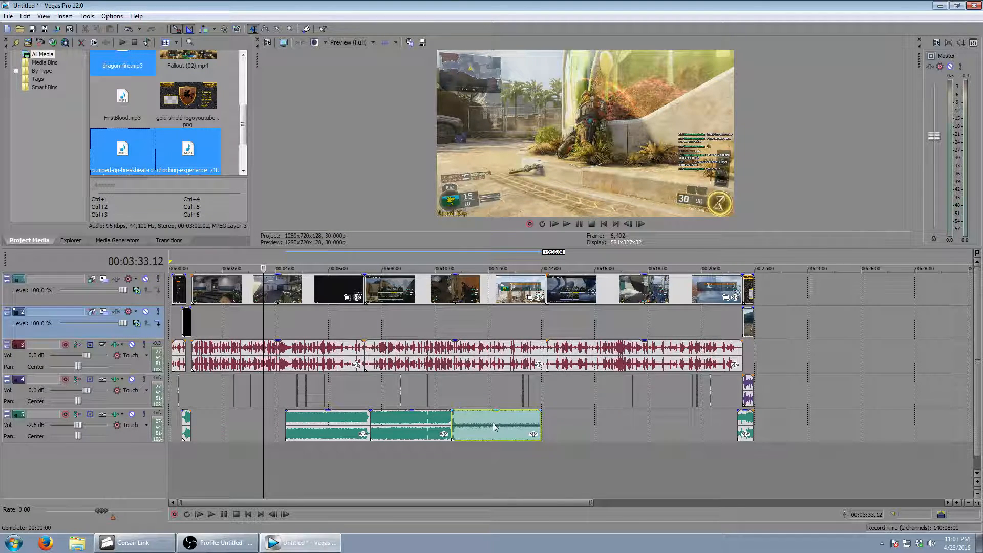
left_click_drag(495, 426, 649, 423)
left_click_drag(418, 432, 473, 432)
left_click_drag(307, 431, 256, 430)
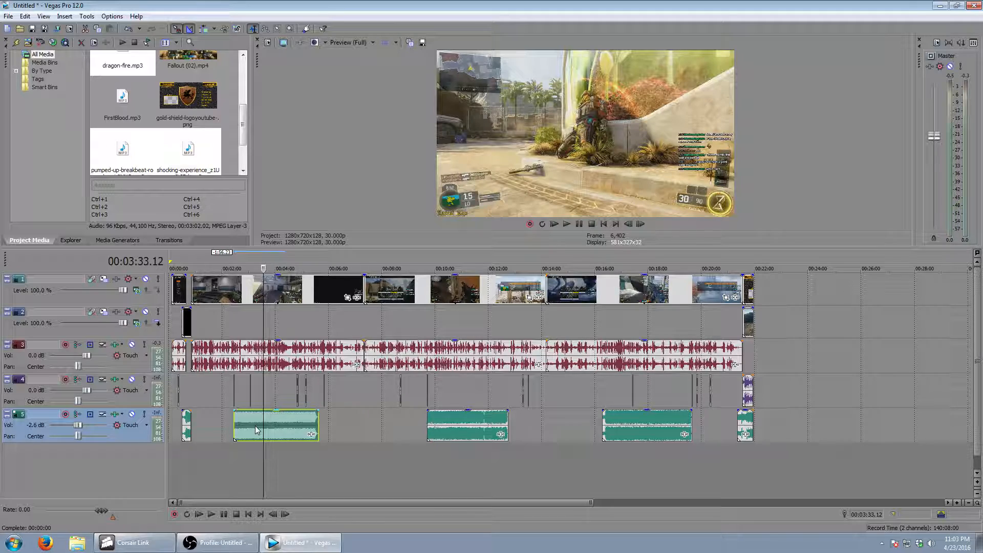
- Move the first music clip on track 5 to just after the gameplay start, at about 00:00:54
left_click(188, 263)
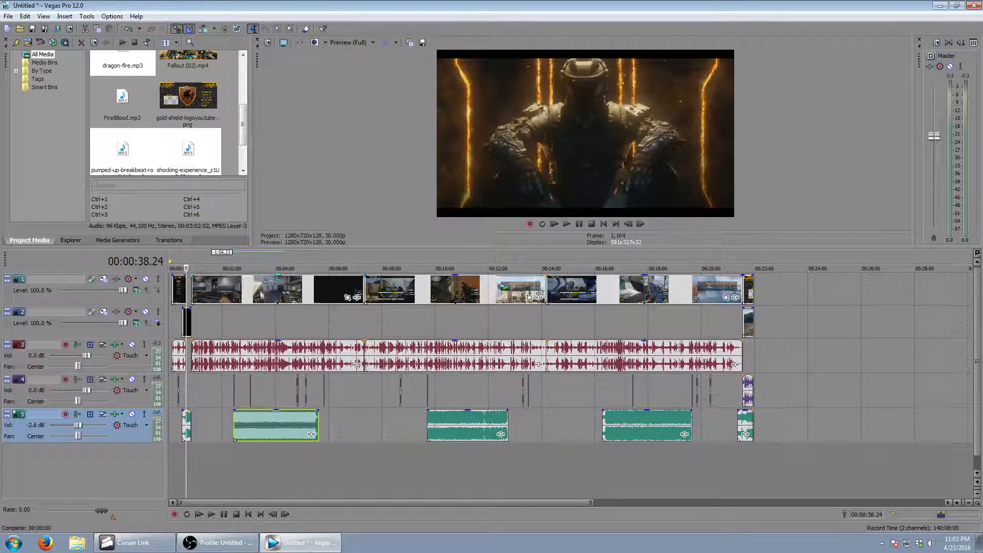
scroll(289, 260, "up", 6)
left_click(289, 262)
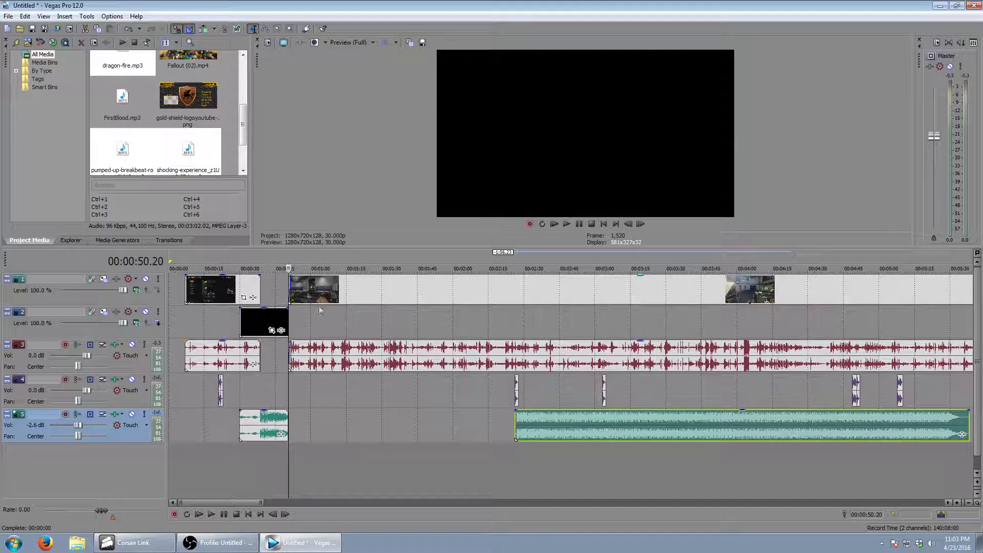
left_click_drag(553, 432, 336, 416)
scroll(336, 416, "up", 5)
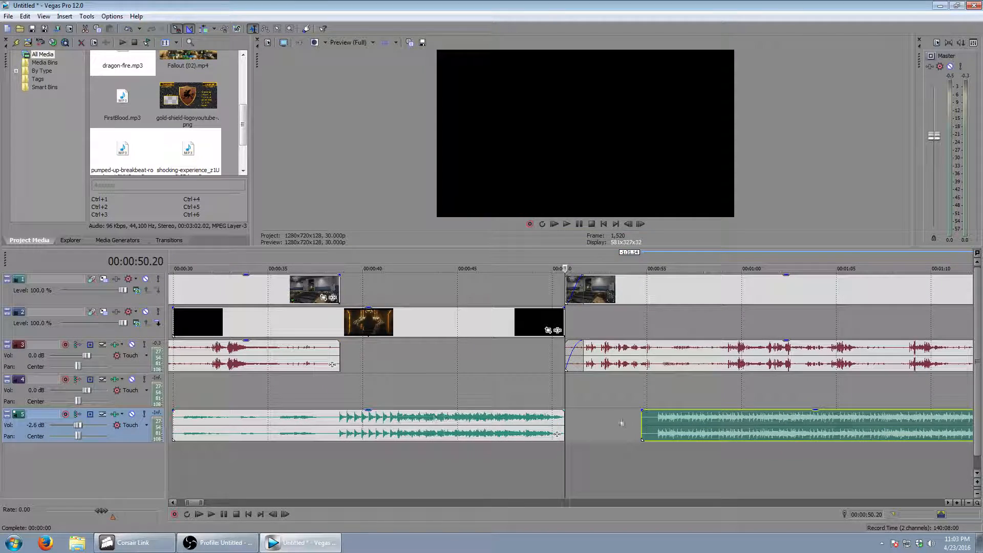
right_click(94, 468)
left_click(128, 482)
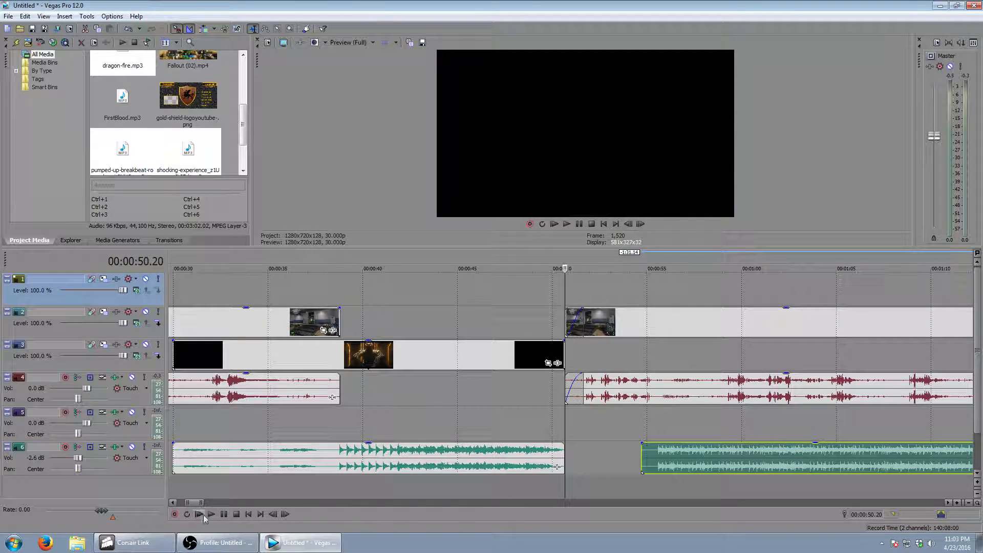
right_click(78, 296)
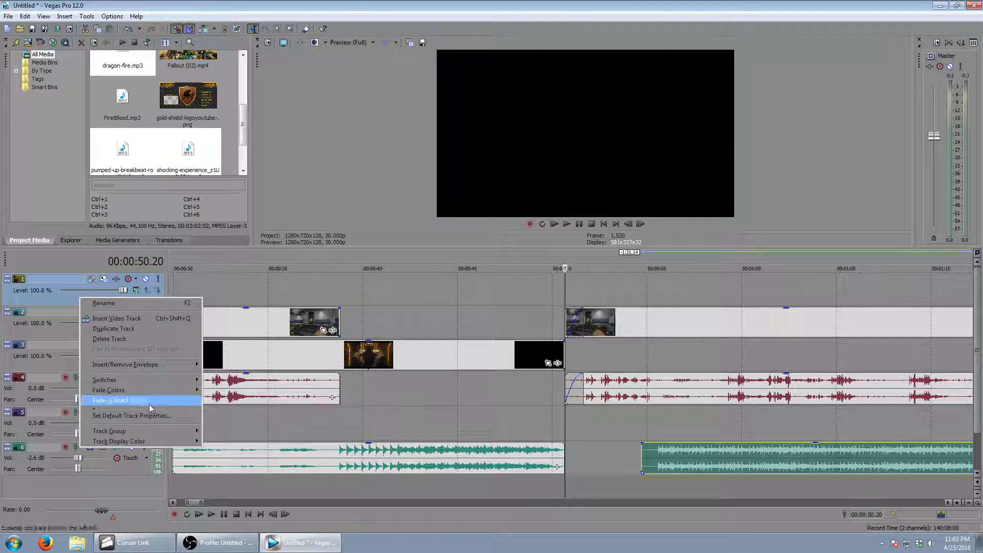
left_click(125, 340)
- Insert a new audio track below track 5 and move the three background music clips down onto it
right_click(114, 464)
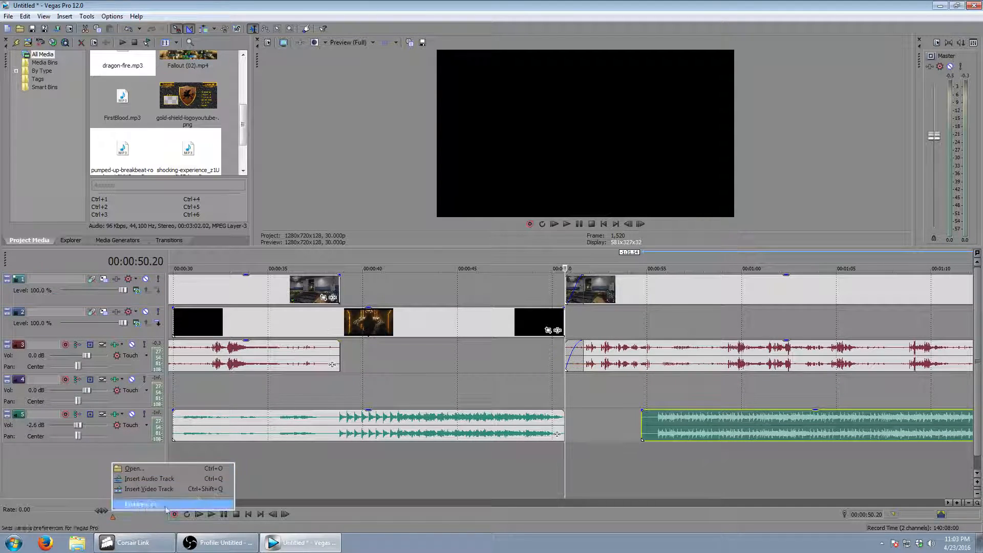
left_click(167, 481)
left_click_drag(669, 436, 674, 455)
scroll(730, 438, "down", 6)
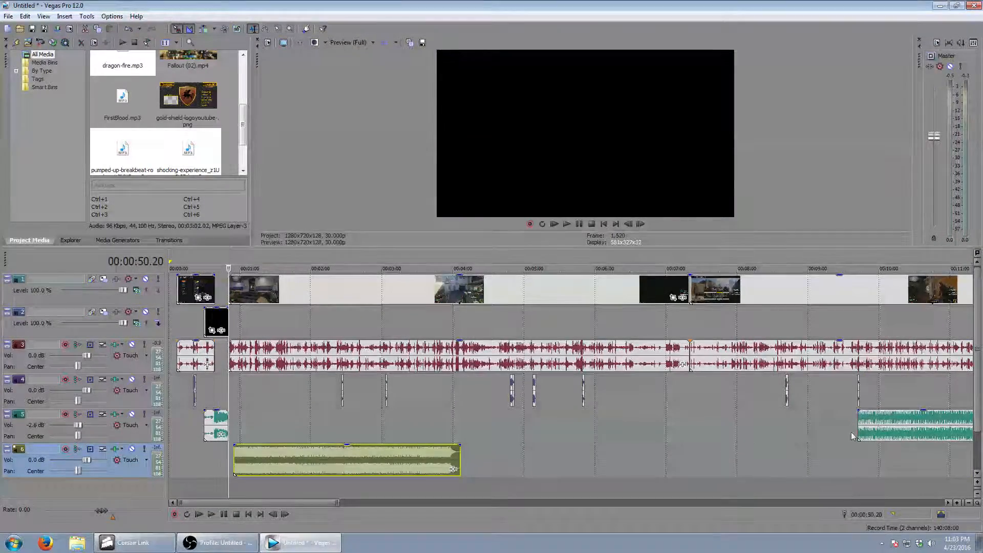
left_click_drag(883, 443, 884, 450)
scroll(884, 451, "down", 5)
left_click_drag(493, 432, 480, 457)
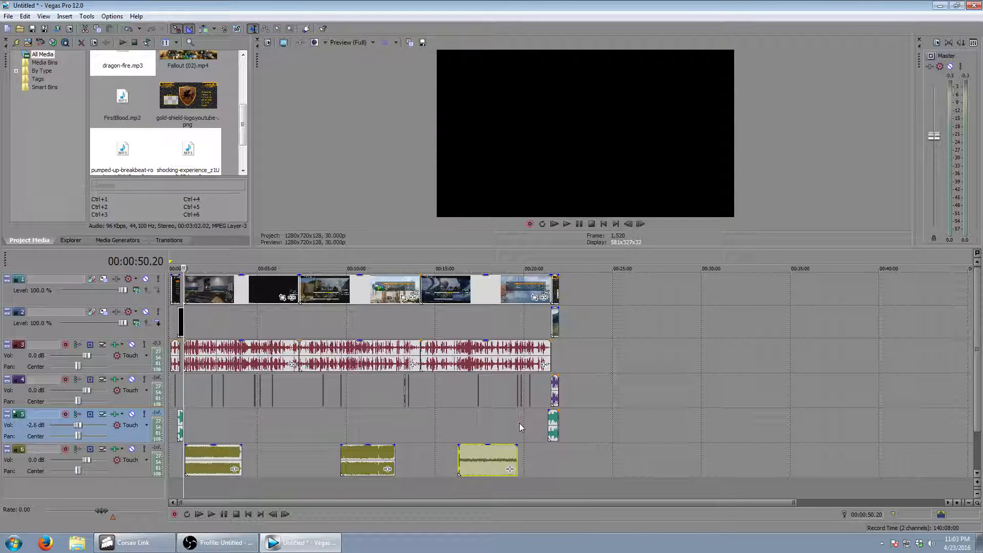
- Lower the music track's volume to -18.2 dB, playing the start of the gameplay to judge the balance
scroll(226, 461, "up", 2)
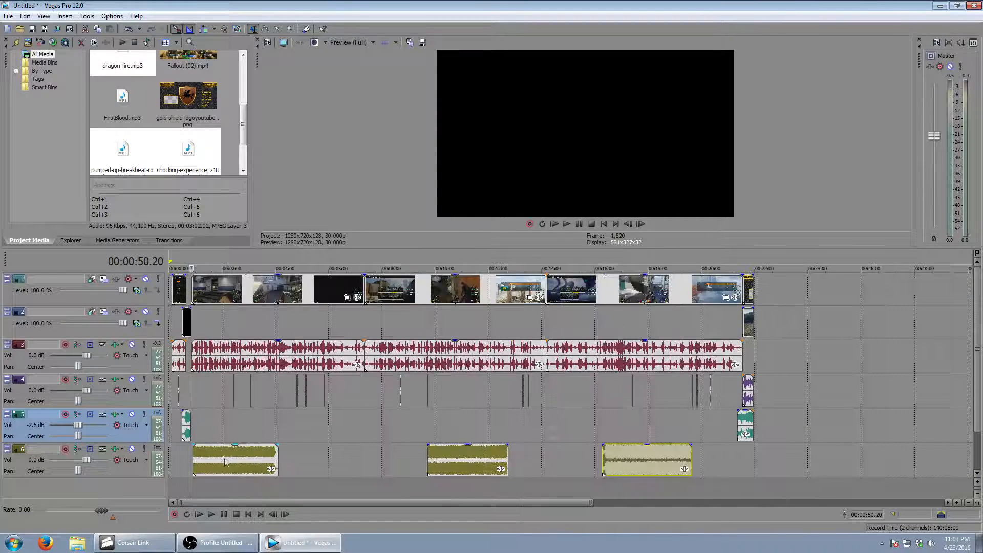
double_click(84, 471)
left_click_drag(88, 460, 66, 459)
scroll(267, 454, "up", 1)
key("space")
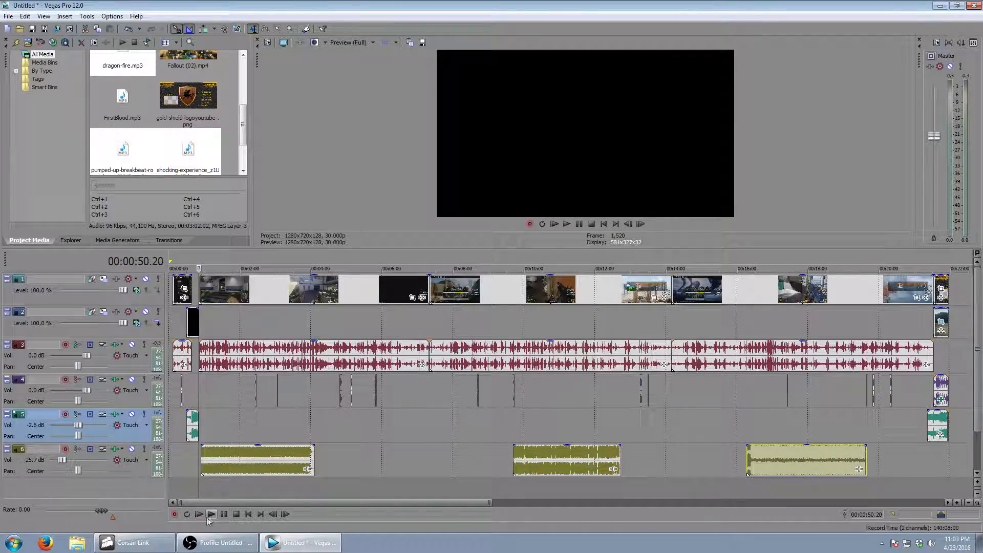
scroll(322, 443, "up", 3)
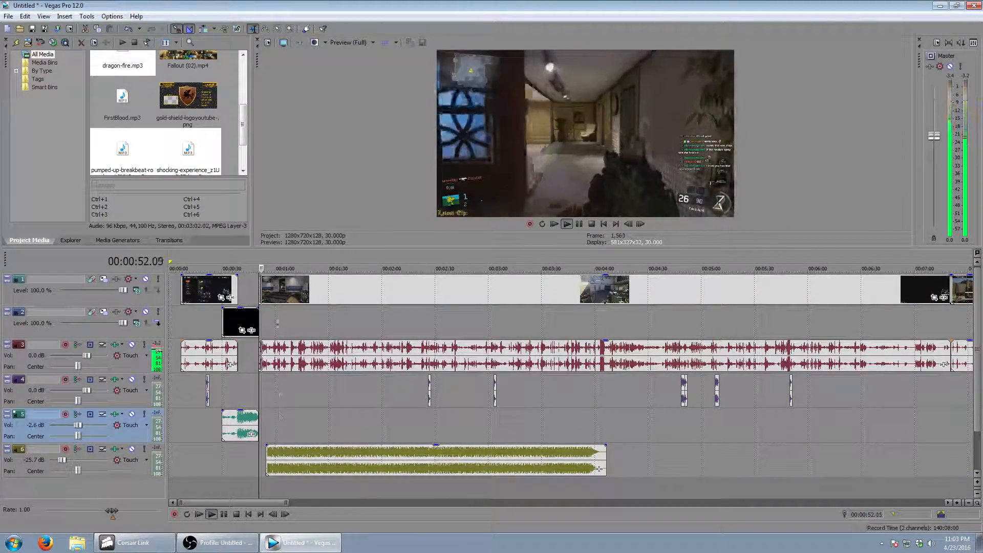
left_click_drag(62, 460, 66, 460)
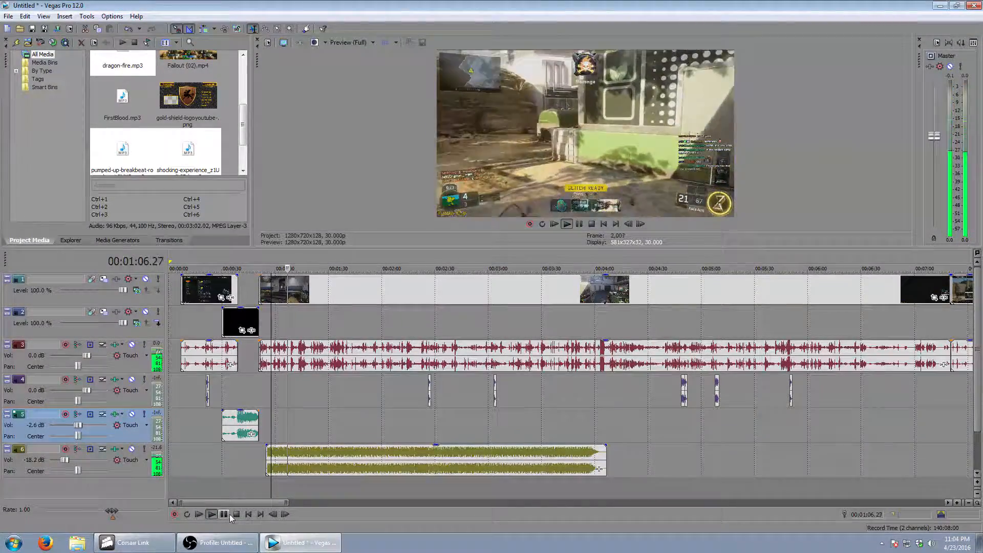
left_click(237, 514)
- Align the first music clip's start with the gameplay start at 00:00:50.20 and play from there
scroll(538, 447, "up", 5)
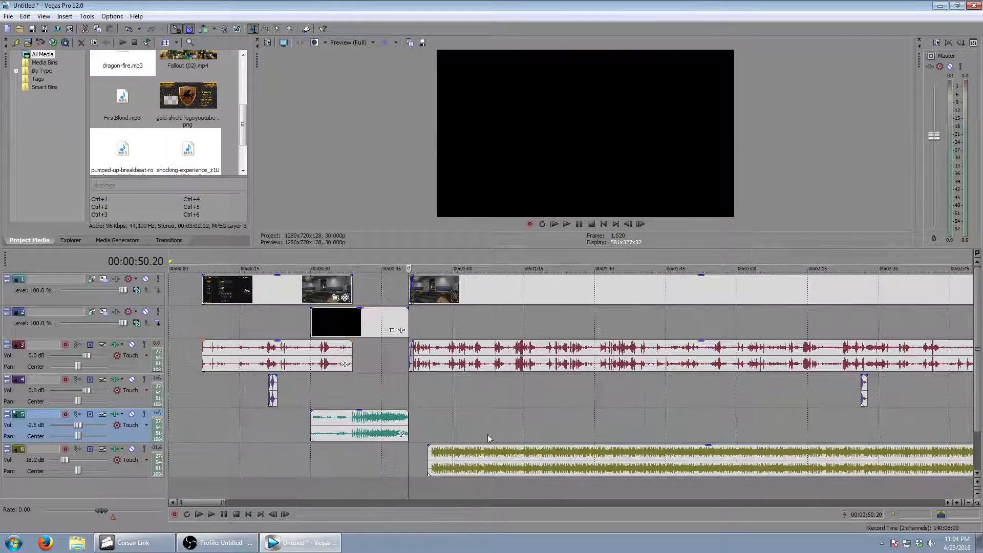
left_click_drag(612, 460, 573, 460)
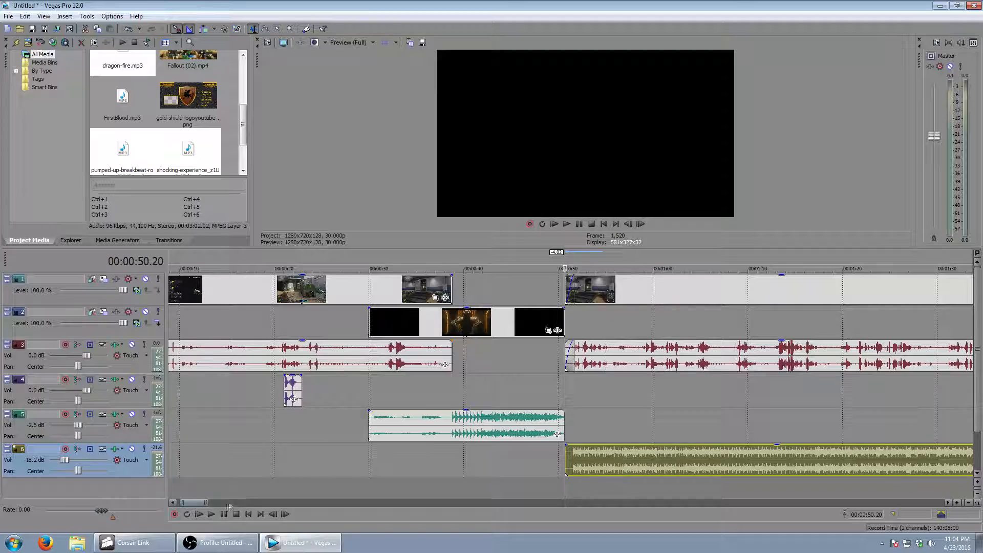
left_click(211, 514)
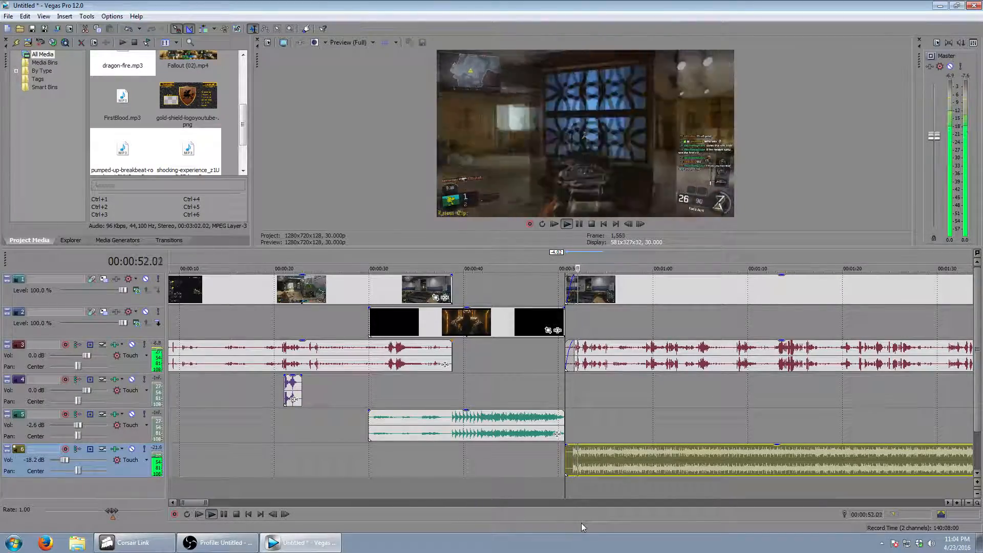
- Copy the first music clip and paste the duplicate on the same track at 00:04:12.18
scroll(746, 420, "down", 2)
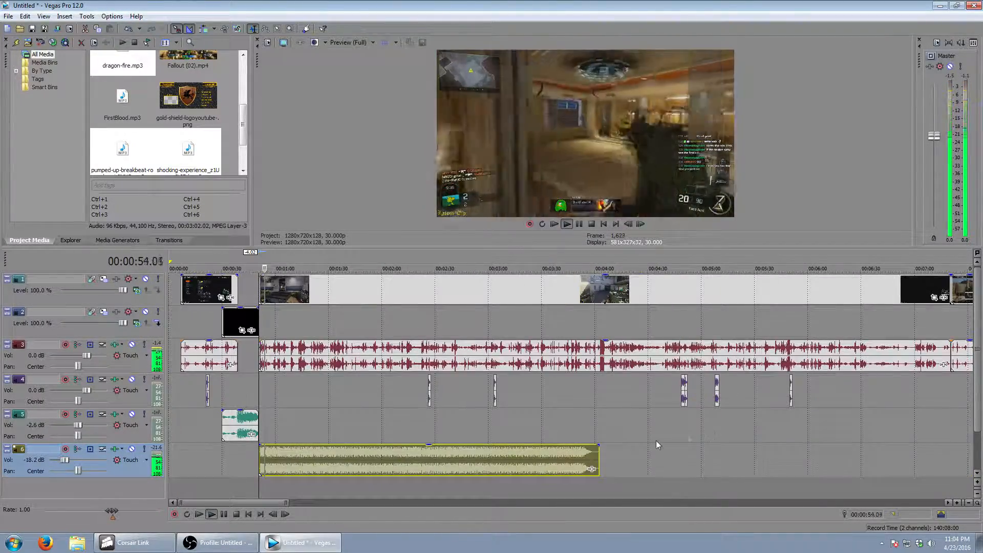
scroll(656, 440, "down", 2)
scroll(671, 433, "down", 2)
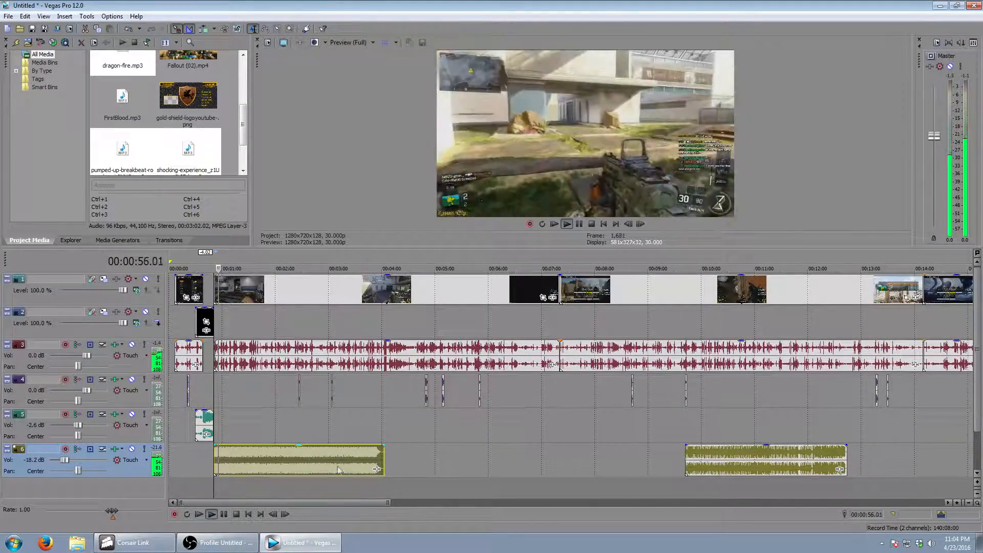
right_click(286, 458)
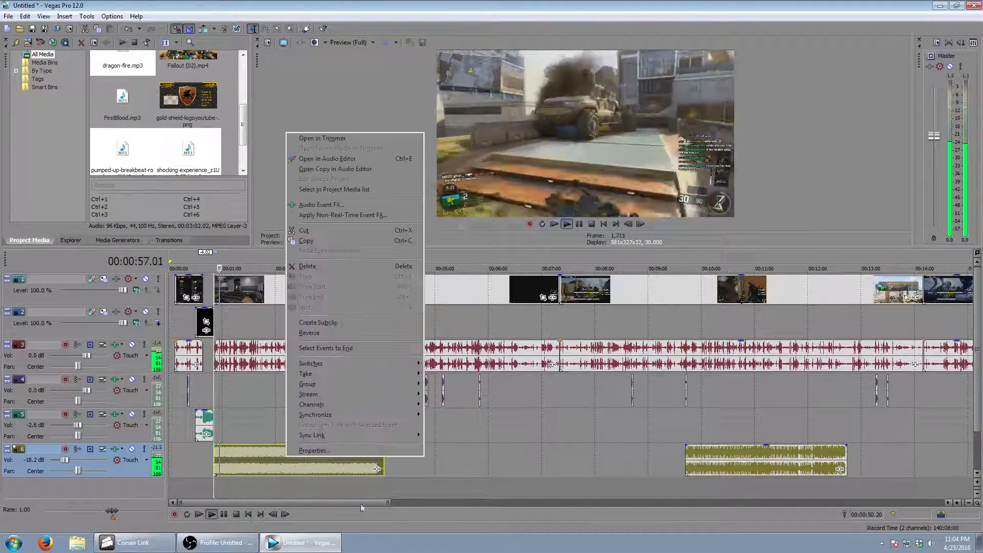
left_click(343, 242)
key("Return")
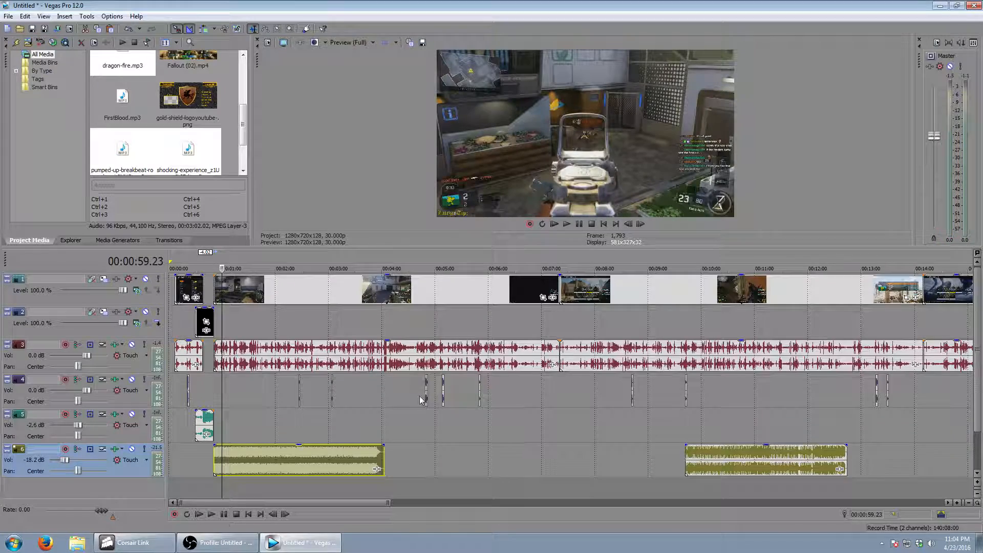
left_click(393, 462)
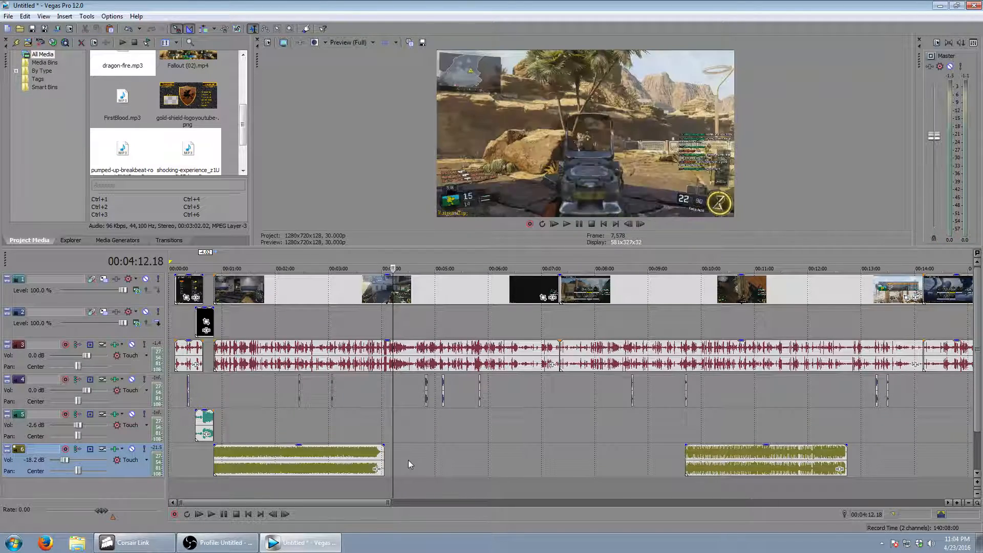
right_click(409, 460)
left_click(451, 300)
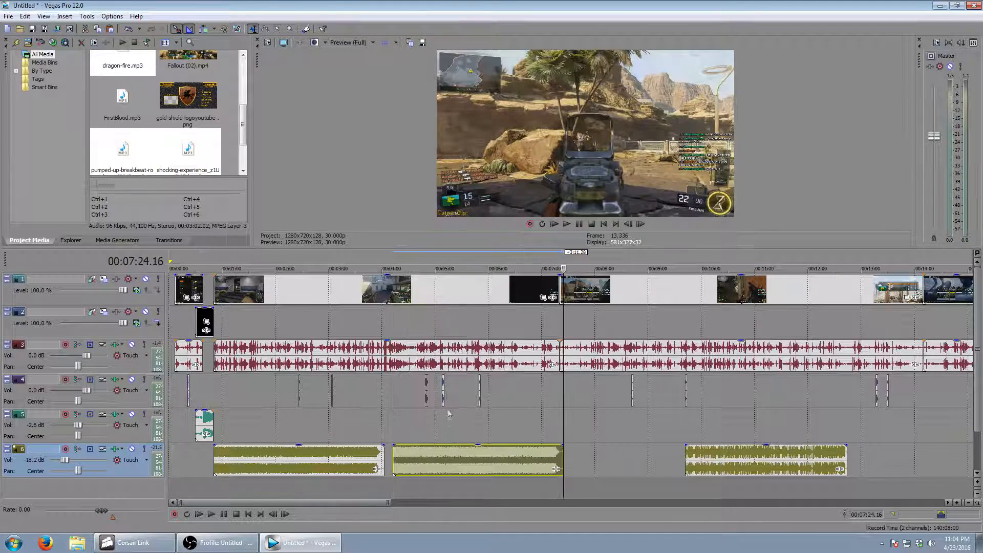
- Trim the first music clip's end back to 00:03:40.21 and position its copy shortly behind the cut
mouse_move(384, 452)
left_mouse_down()
mouse_move(365, 453)
mouse_move(413, 464)
mouse_move(390, 458)
left_mouse_up()
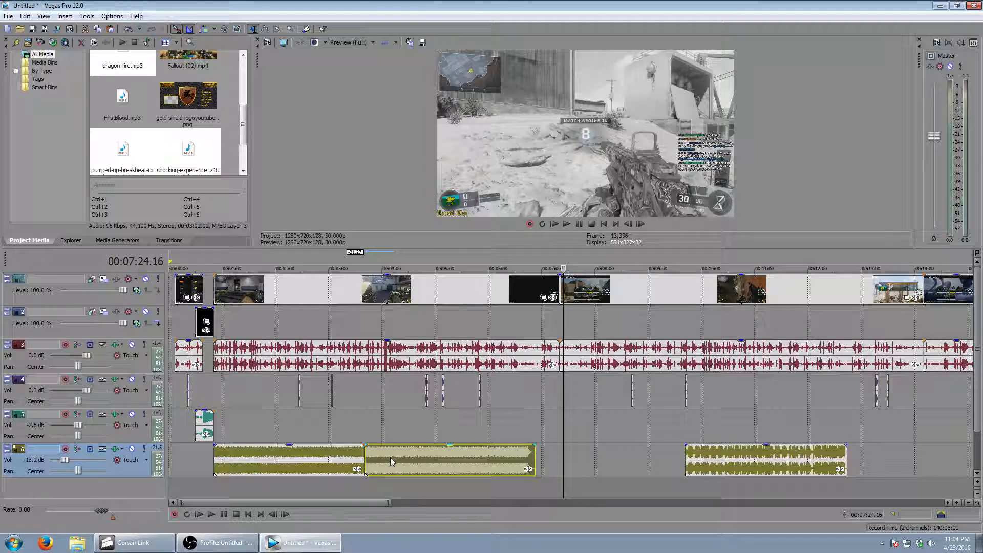
left_click(366, 427)
scroll(436, 448, "up", 5)
left_click(612, 463)
left_click_drag(612, 462, 651, 454)
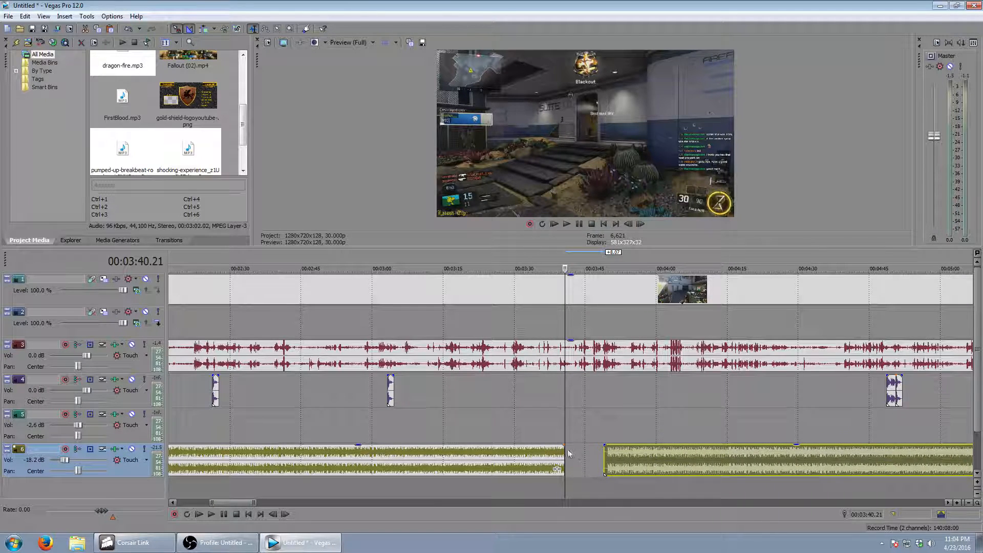
- Shorten the first music clip further, overlap its copy onto the end with a 2.08 crossfade, and play across the transition
left_click_drag(562, 450, 519, 453)
left_click_drag(651, 460, 537, 453)
key("Left")
key("Left")
key("Left")
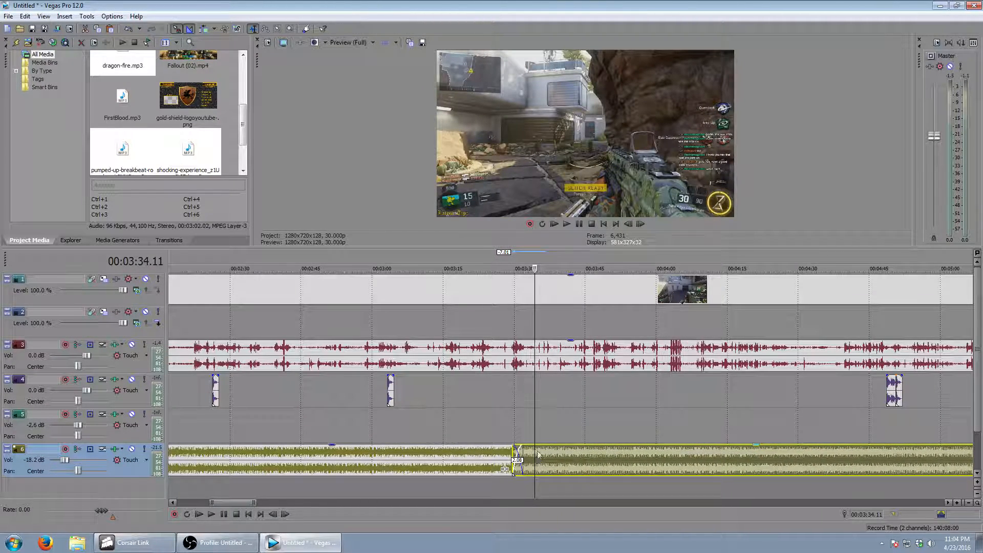
left_click(507, 266)
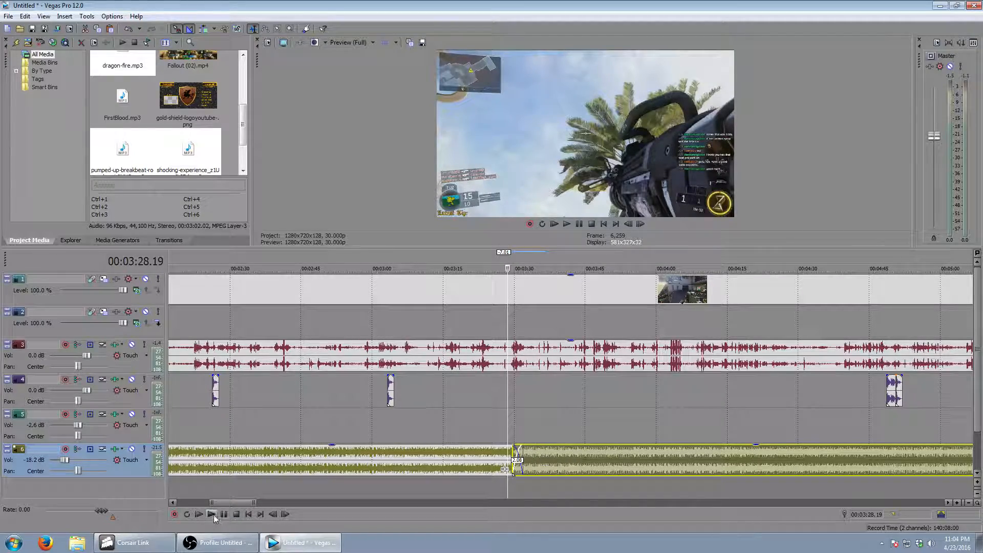
left_click(213, 514)
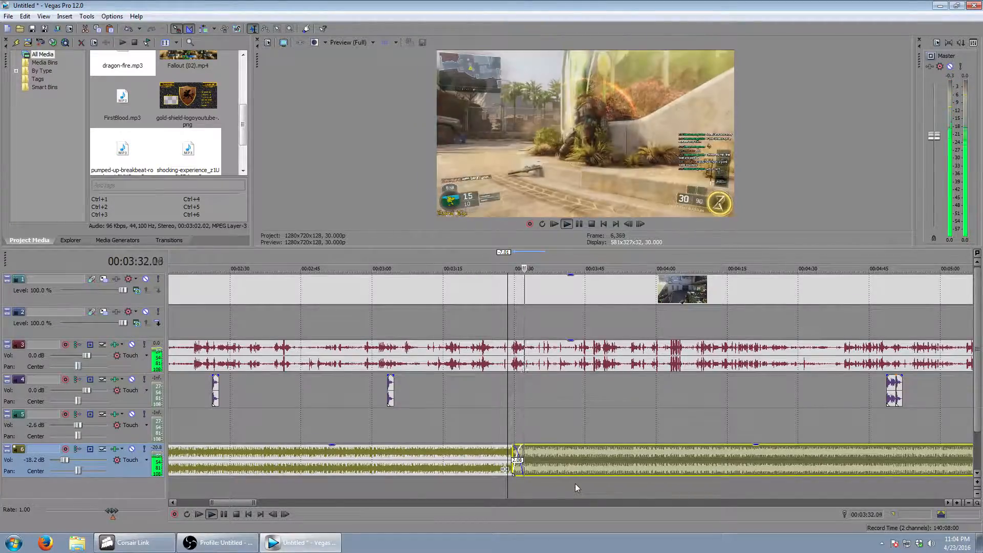
- Move the music copy away from the first clip, extend the first clip's end by 6.07, and play from shortly before it
scroll(575, 483, "down", 5)
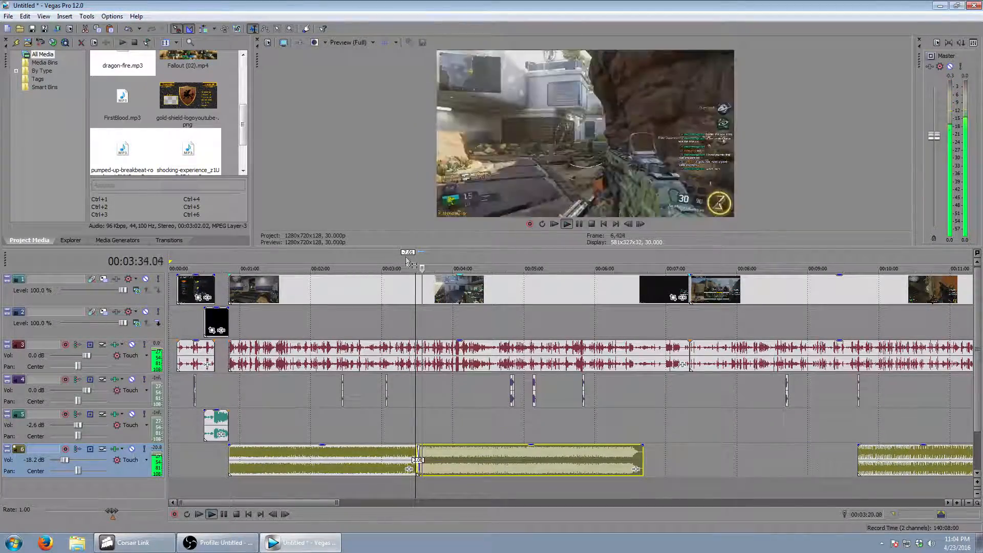
left_click(406, 287)
scroll(544, 437, "up", 4)
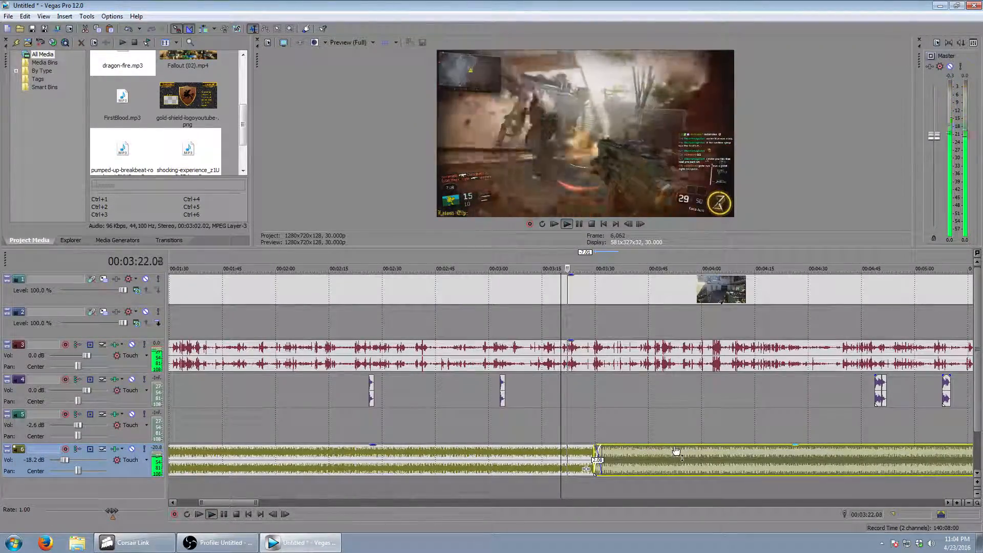
scroll(627, 465, "down", 2)
left_click_drag(627, 465, 604, 454)
left_click(587, 261)
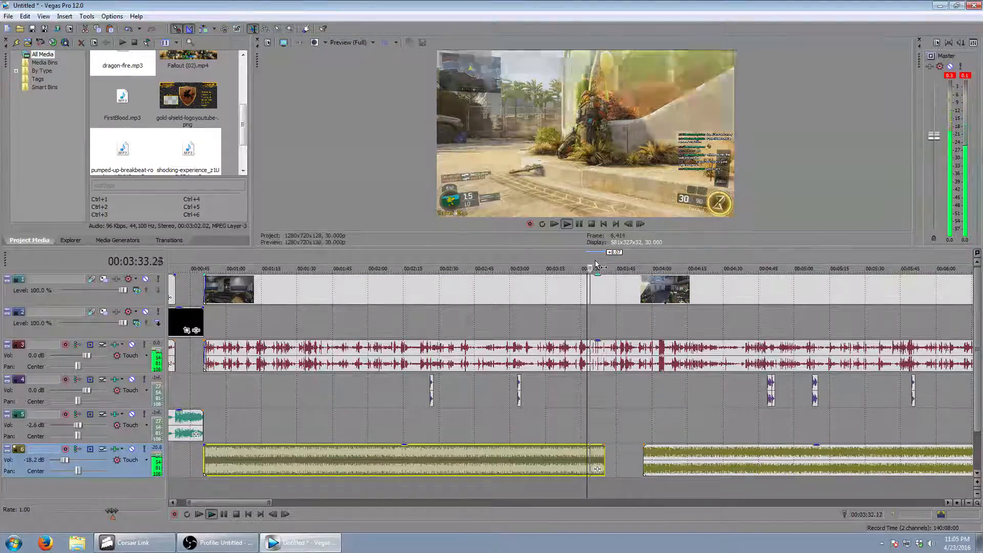
- Move the music copy further along the track and extend the first clip's end past 00:04:00 to include its fade-out
scroll(611, 441, "down", 1)
scroll(581, 442, "up", 2)
left_click_drag(572, 454, 634, 454)
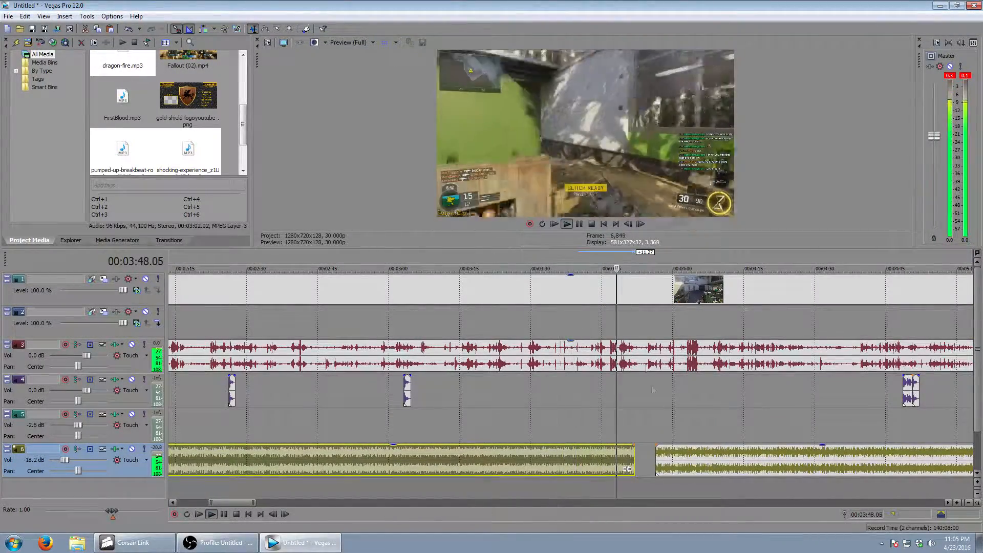
scroll(592, 461, "down", 1)
left_click_drag(592, 460, 631, 460)
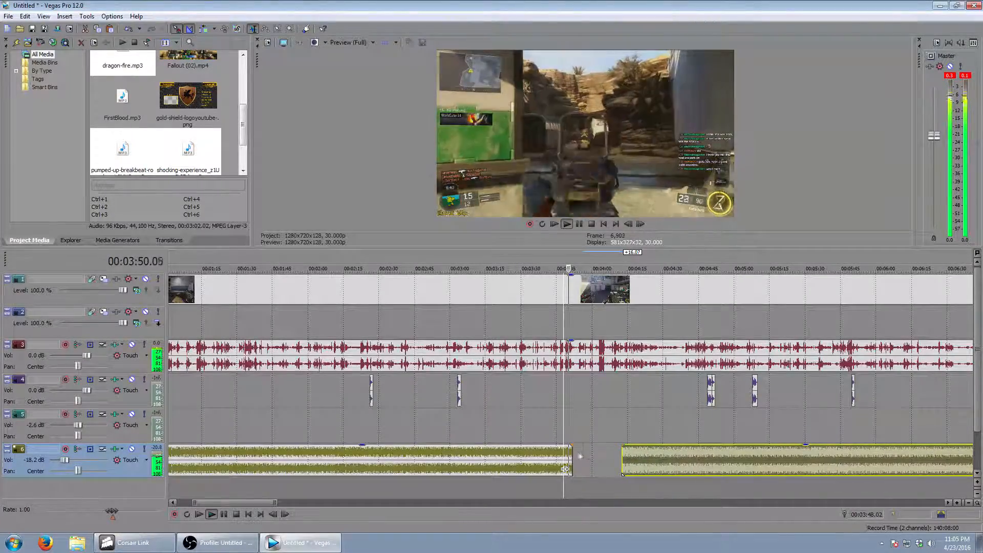
left_click_drag(570, 460, 598, 460)
scroll(603, 456, "up", 2)
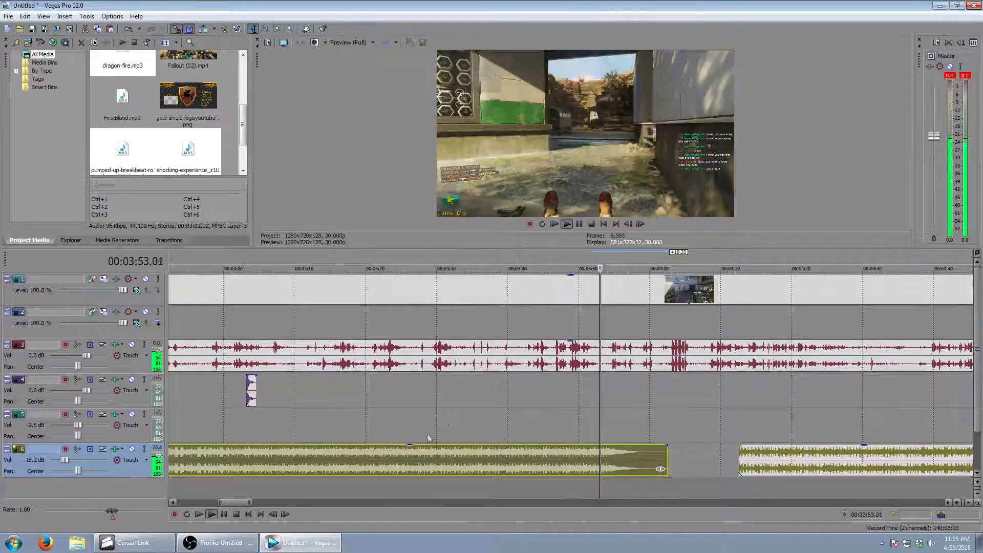
- Trim the first music clip's end back to 00:03:54.01, butt the copy against it, and play across the join
left_click(224, 514)
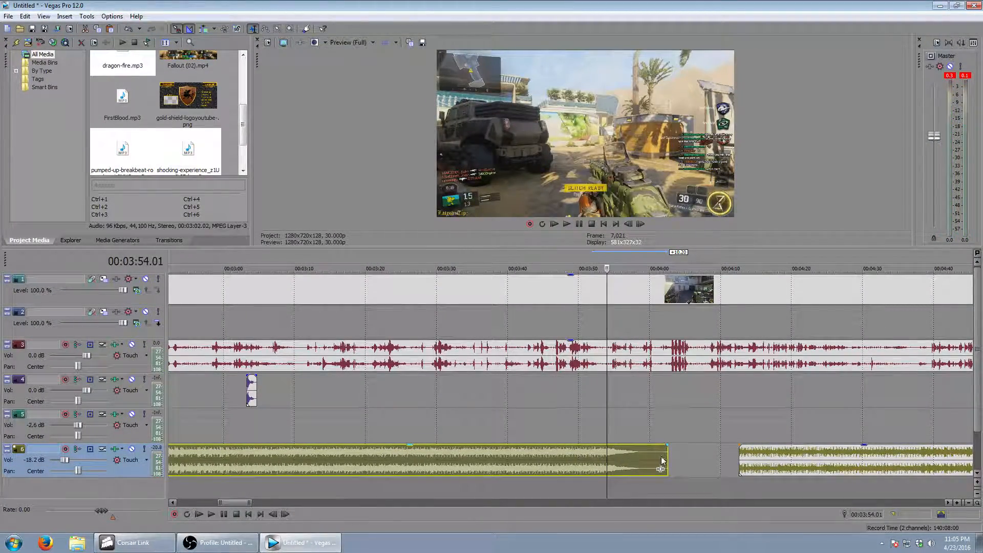
left_click_drag(671, 454, 608, 460)
left_click_drag(762, 470, 630, 470)
left_click(598, 260)
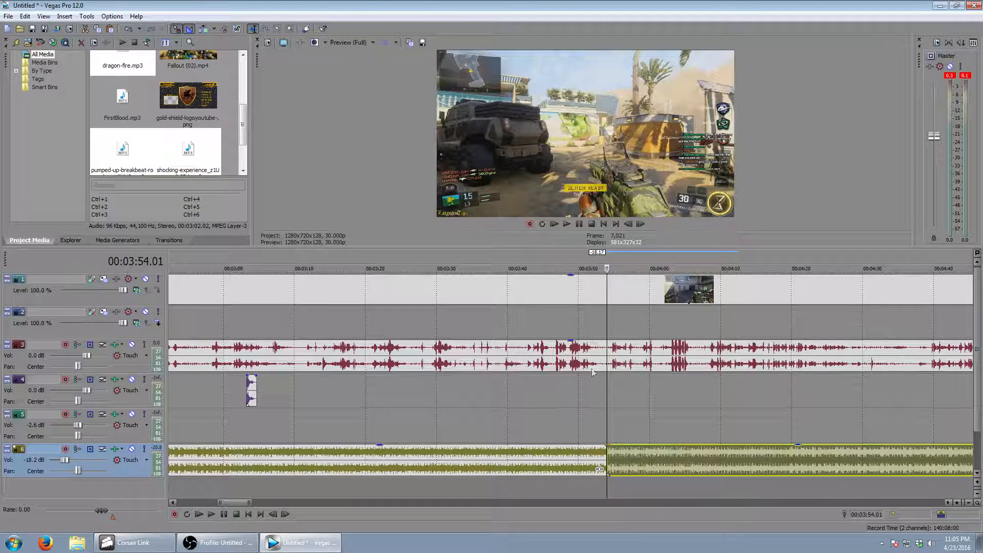
left_click(210, 515)
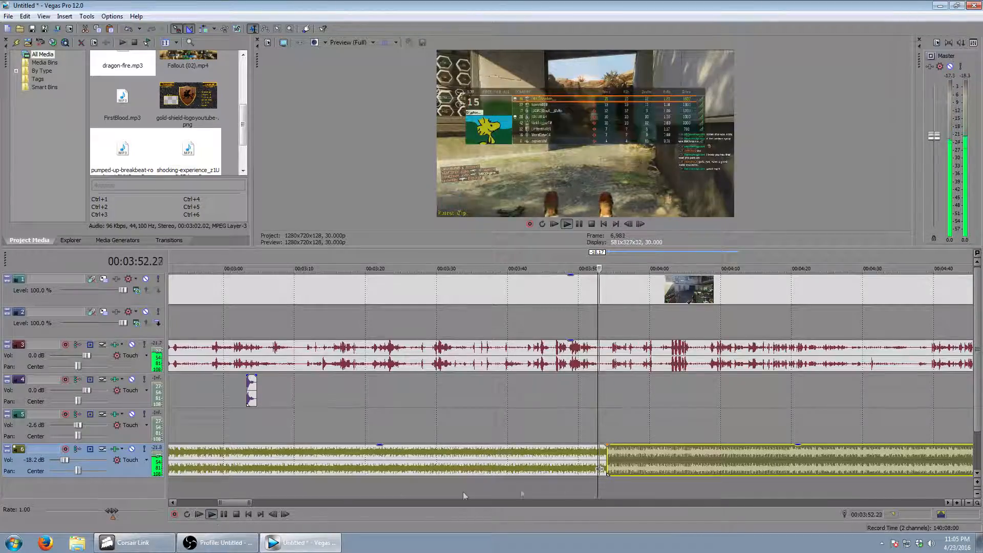
scroll(646, 490, "up", 5)
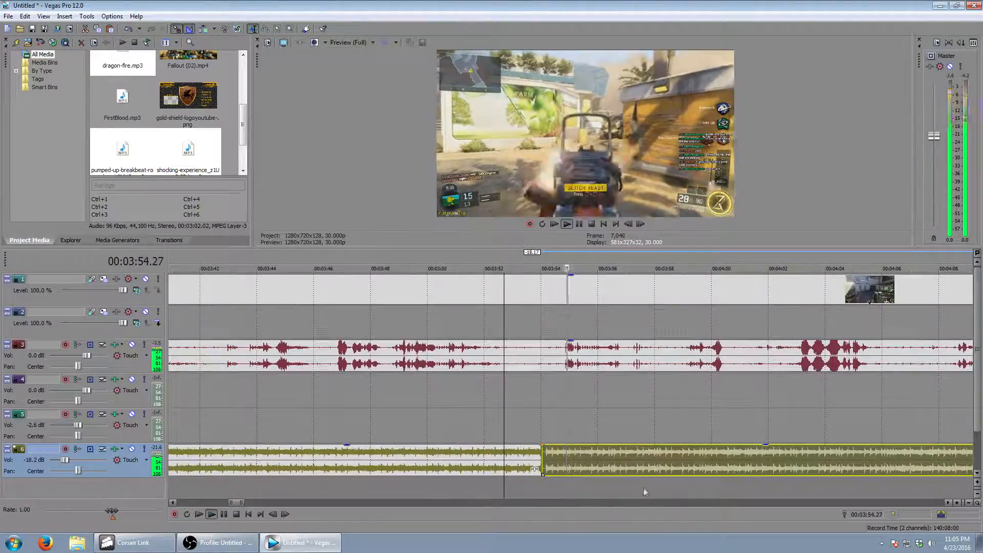
- Trim the first music clip's end to about 00:03:50, overlap the copy with a 1.00 crossfade, and play from just before it
mouse_move(541, 460)
left_mouse_down()
mouse_move(525, 461)
mouse_move(548, 461)
mouse_move(524, 457)
left_mouse_up()
left_click(478, 263)
scroll(460, 398, "down", 2)
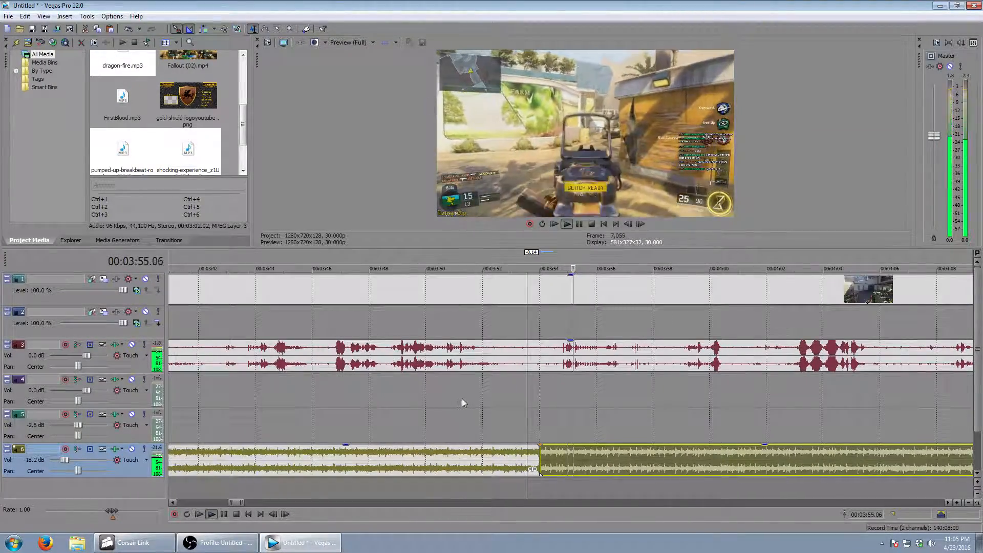
left_click_drag(545, 460, 557, 460)
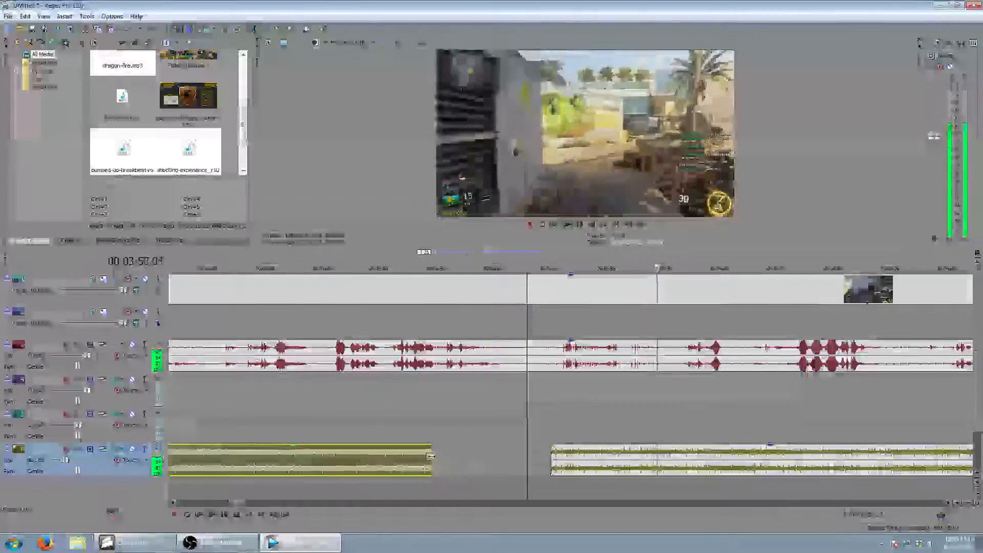
left_click_drag(583, 460, 426, 460)
left_click(370, 267)
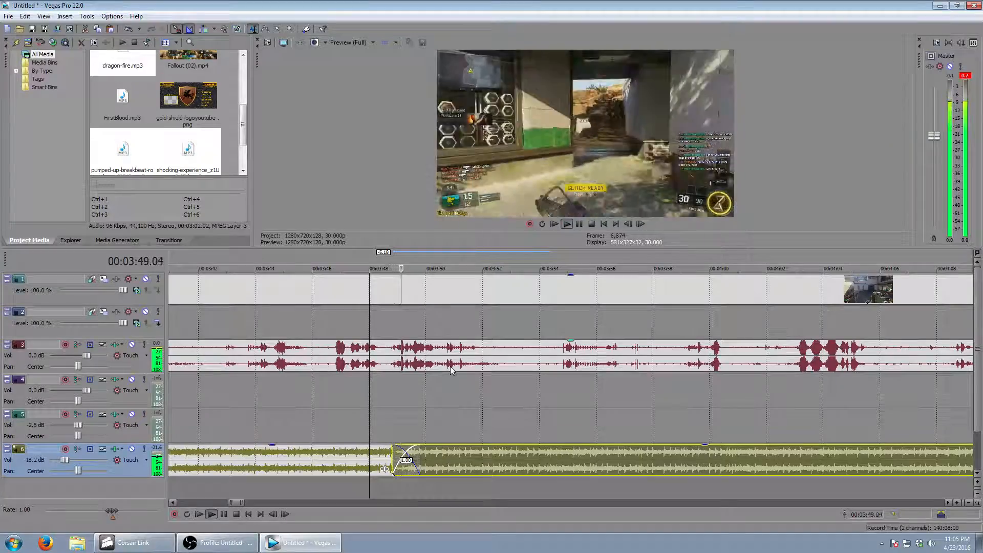
- Listen to the 1.00 crossfade between the two music clips again and pause playback at 00:03:55.28
scroll(461, 413, "down", 5)
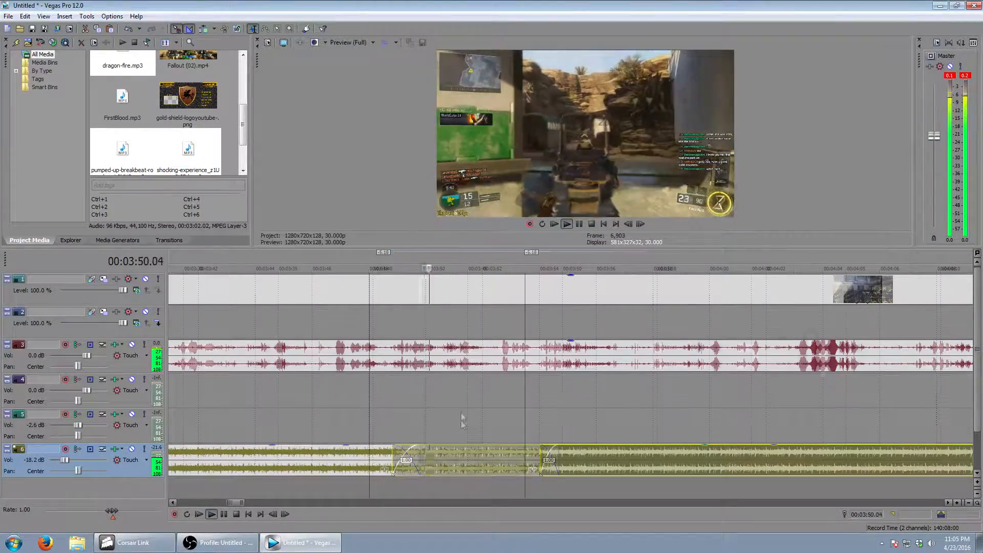
scroll(559, 427, "down", 3)
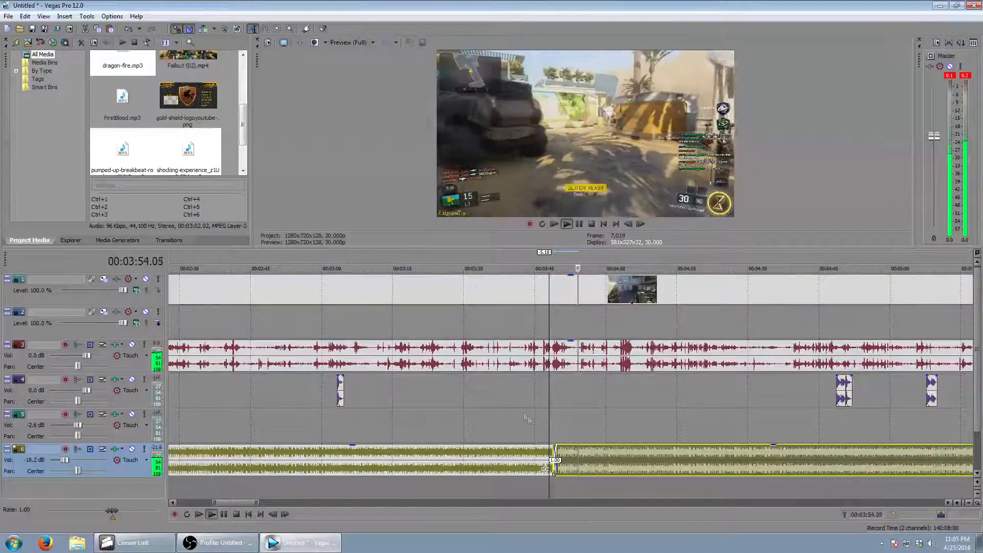
scroll(562, 408, "down", 6)
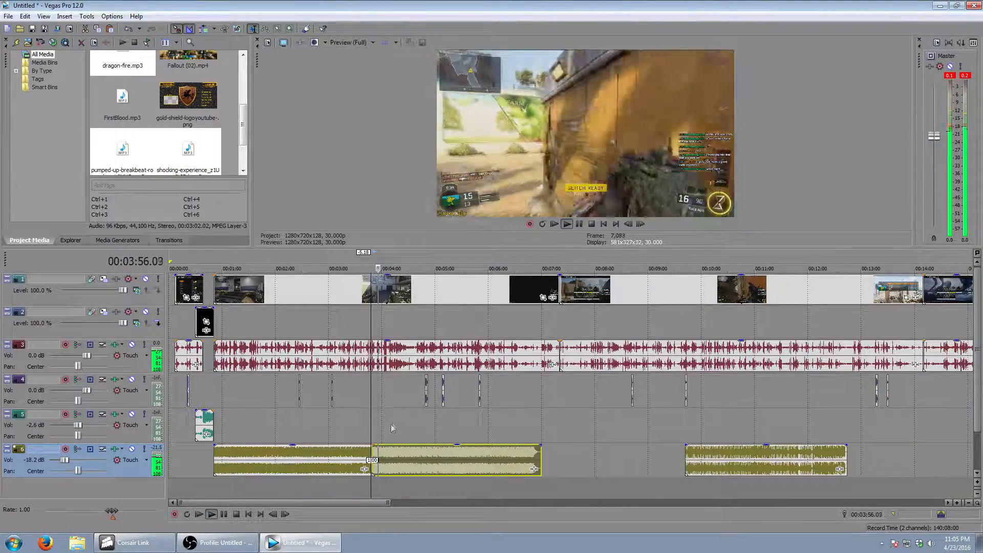
scroll(388, 424, "up", 1)
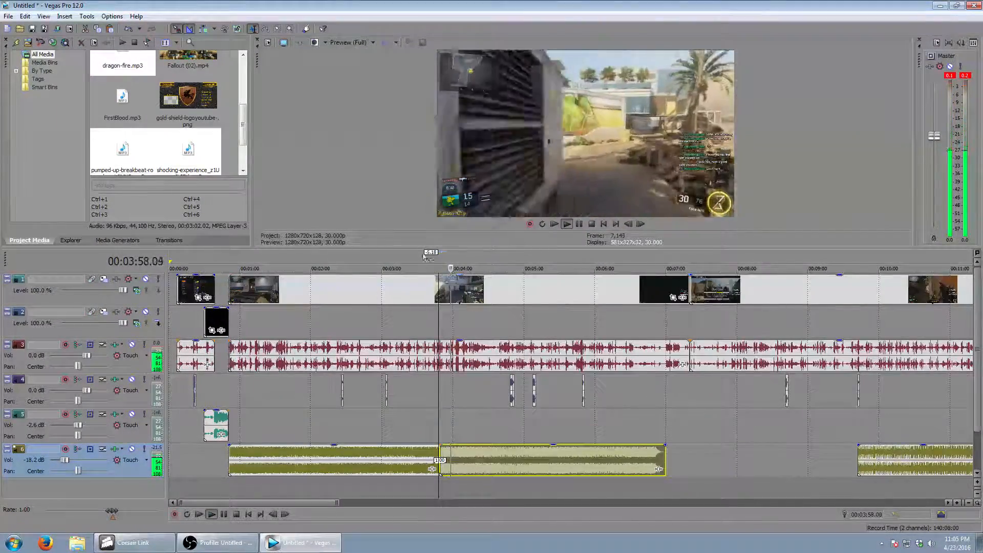
left_click(429, 415)
scroll(532, 414, "up", 3)
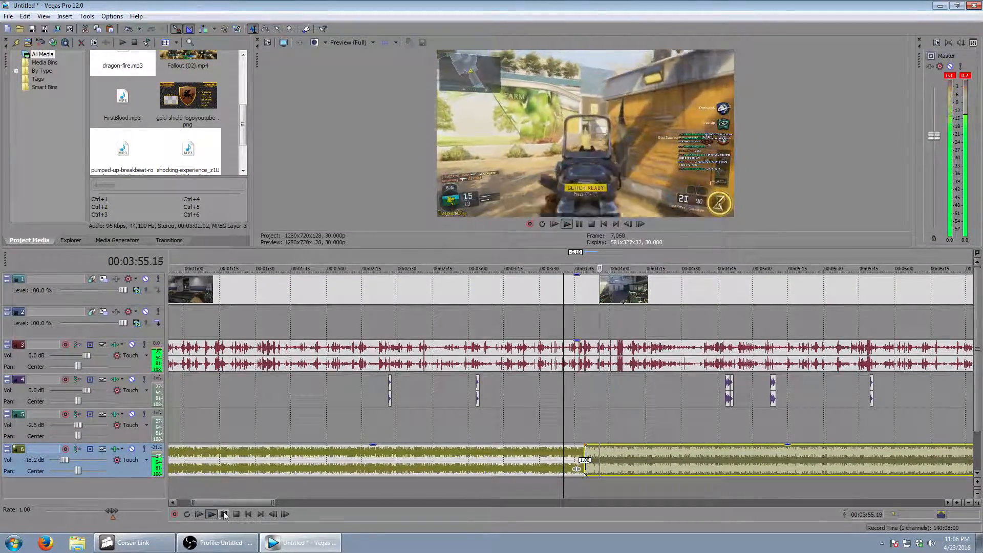
key("Return")
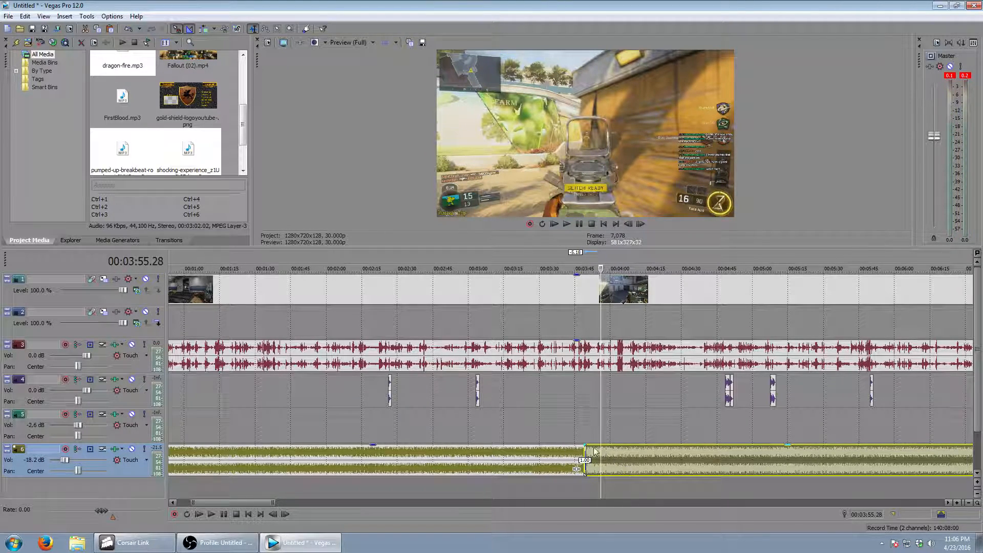
- Find where the first gameplay match ends by playing the section before it, and pause at 00:06:28.28
scroll(635, 452, "down", 5)
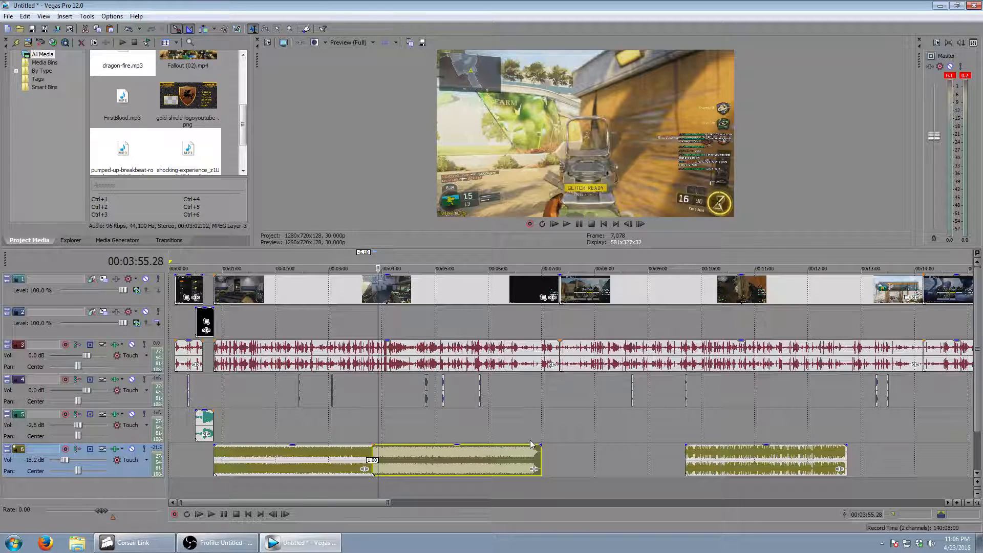
left_click(533, 265)
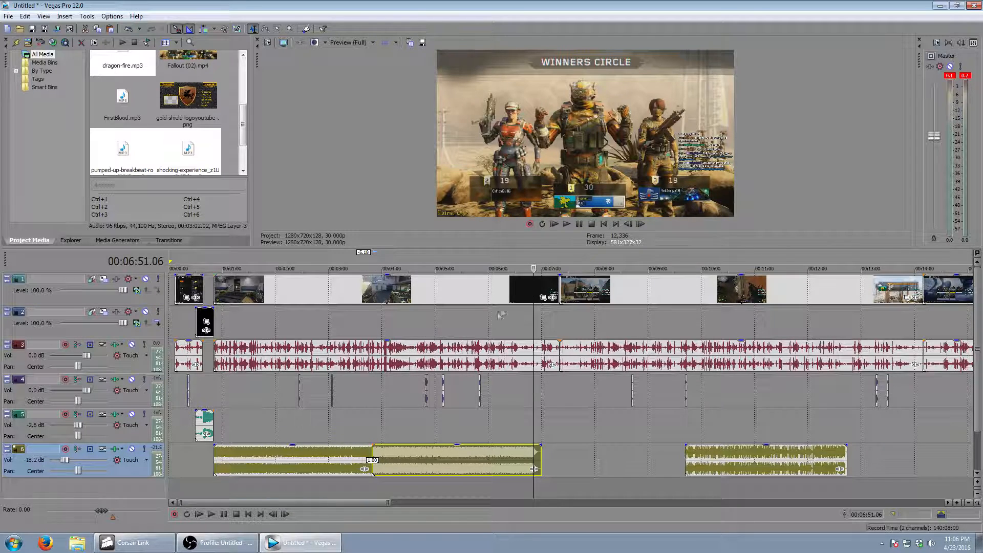
left_click(520, 266)
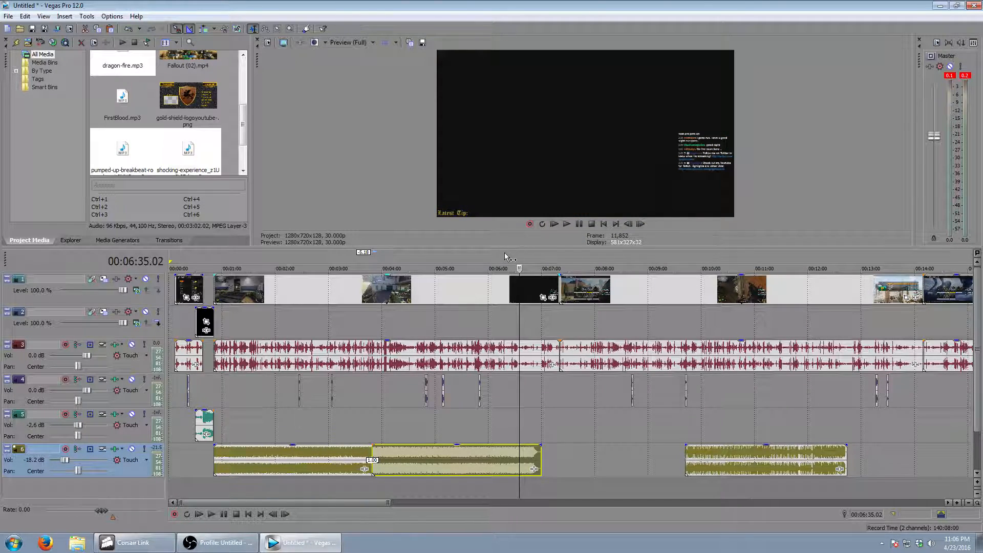
left_click(505, 253)
key("Up")
key("Up")
key("Up")
key("Up")
key("Up")
key("Up")
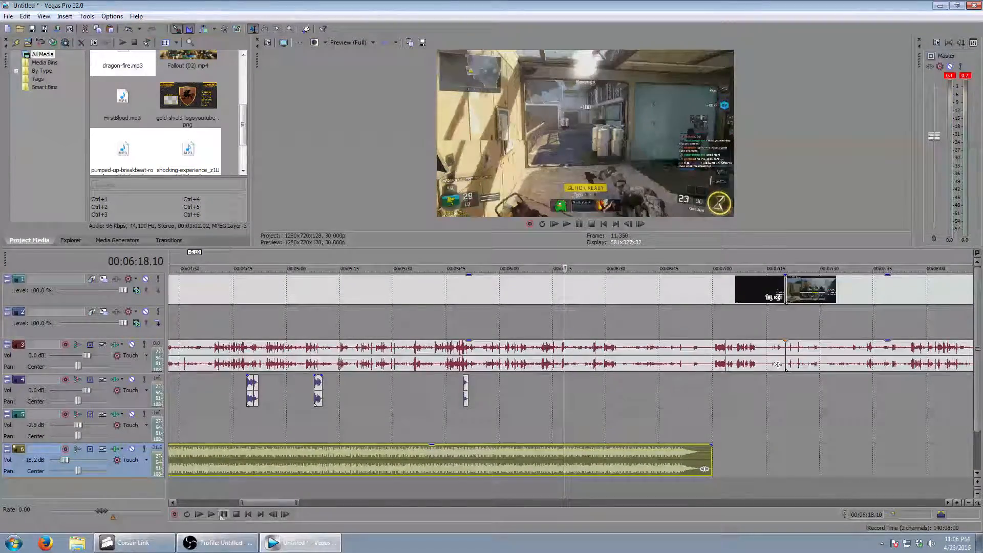
left_click(213, 514)
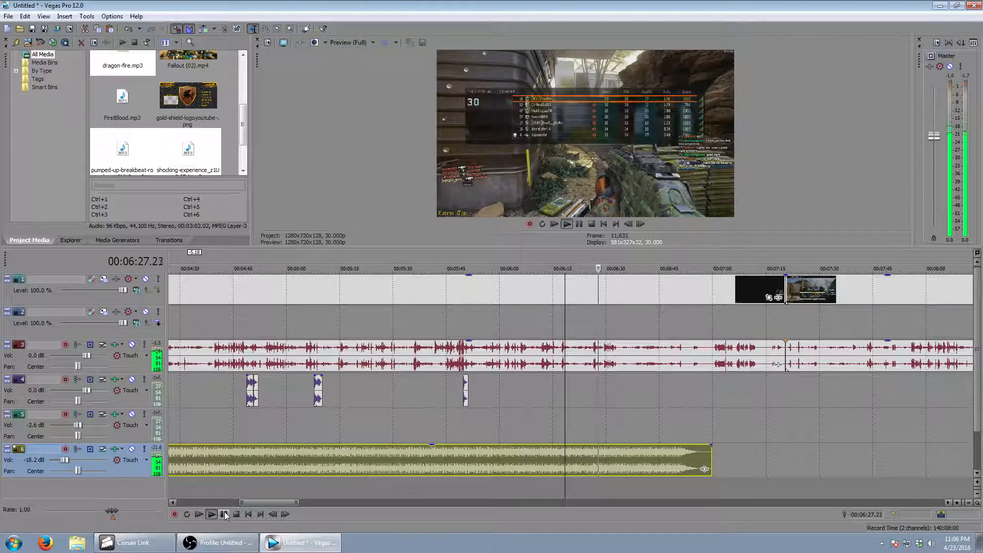
left_click(224, 514)
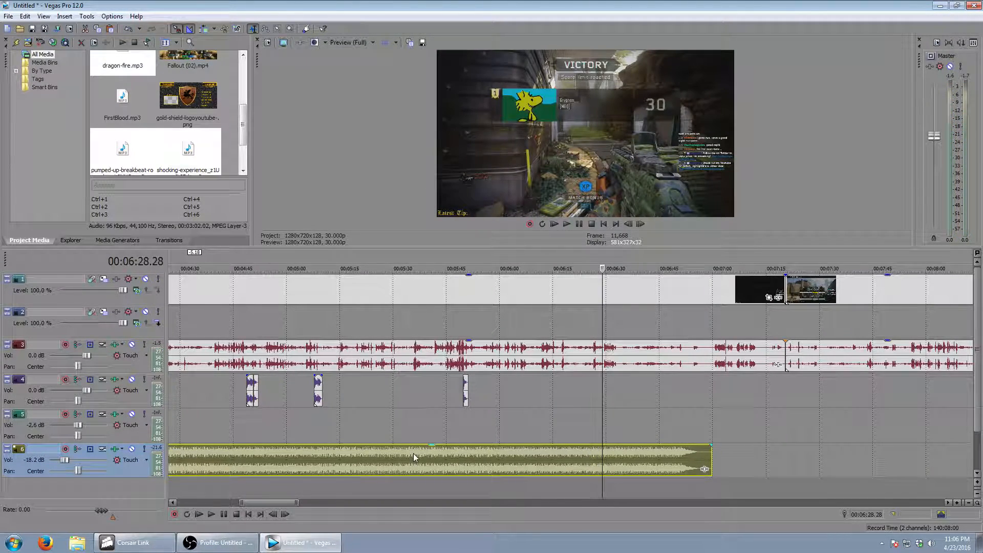
- Slide the music copy earlier so it ends at about 00:06:37, and trim its start to leave a 1.00 crossfade
left_click_drag(711, 467, 586, 465)
scroll(548, 464, "down", 4)
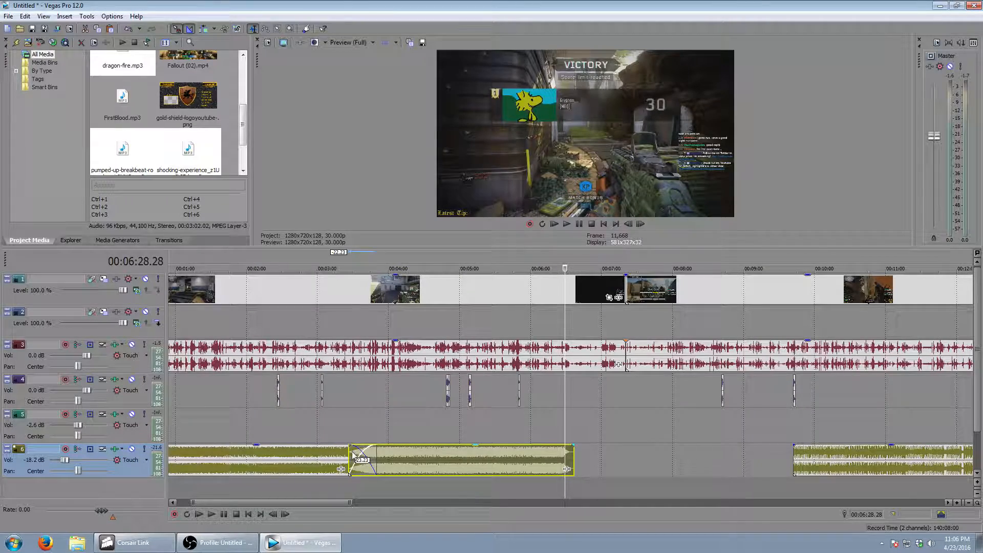
left_click_drag(353, 455, 375, 451)
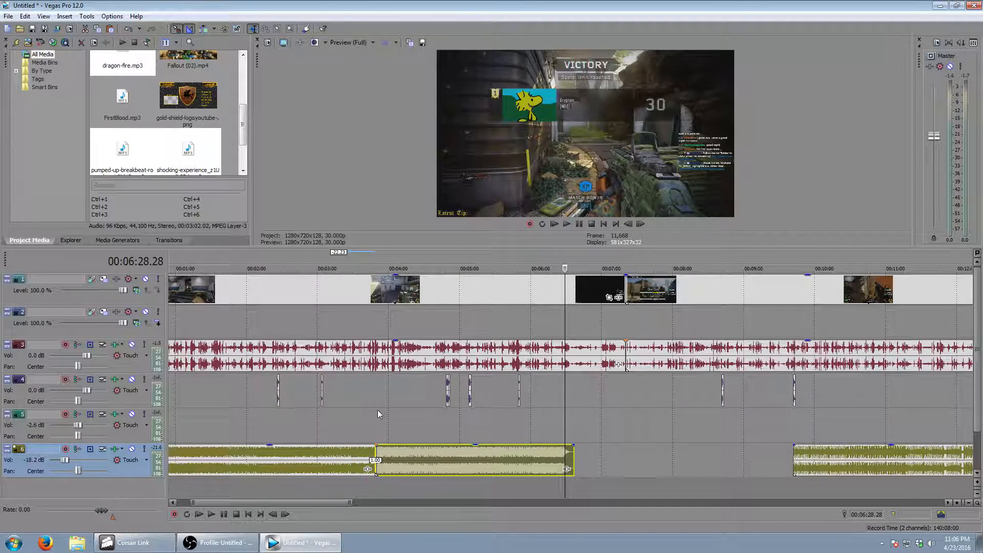
- Play across the adjusted crossfade near 00:03:50 to check the transition between the music clips
left_click(376, 414)
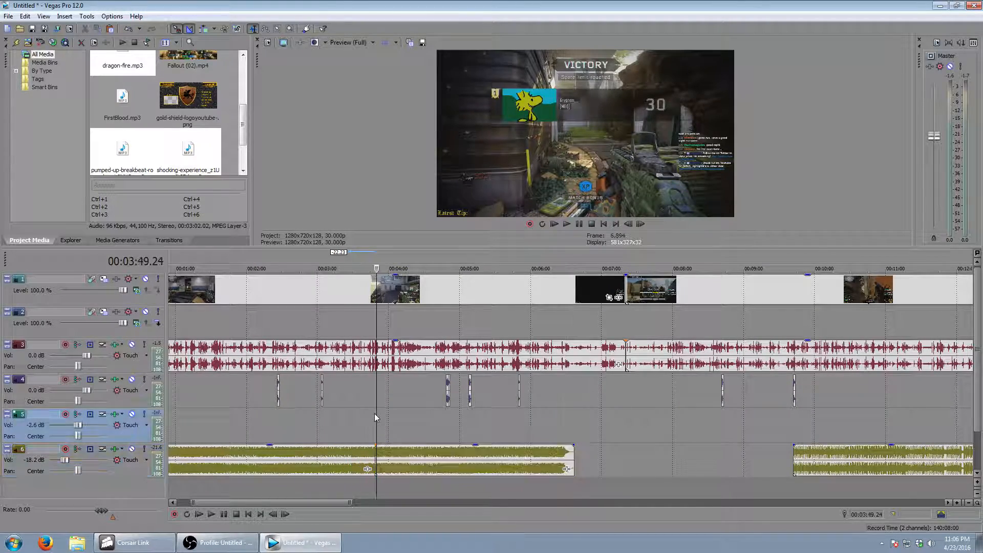
scroll(377, 414, "up", 8)
scroll(577, 425, "down", 6)
key("space")
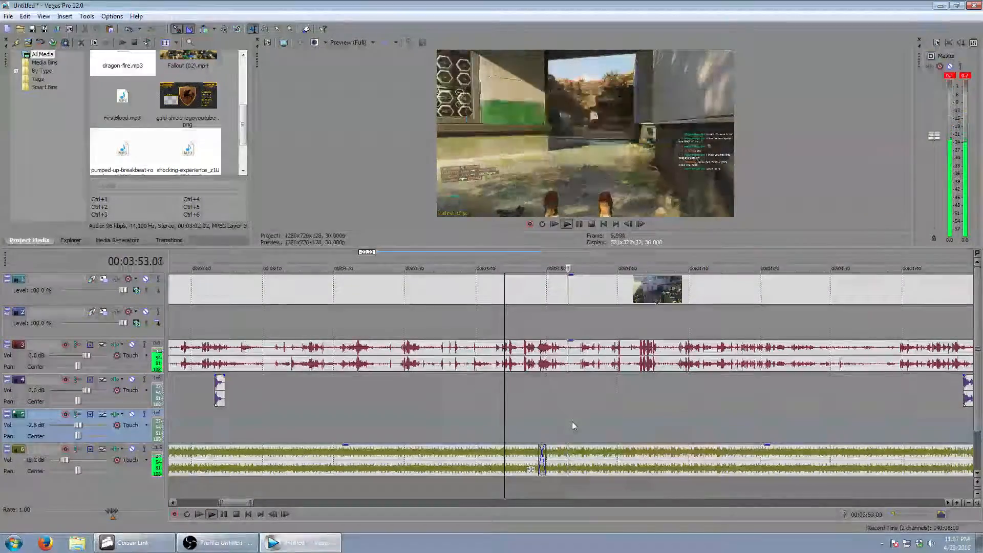
scroll(609, 417, "down", 10)
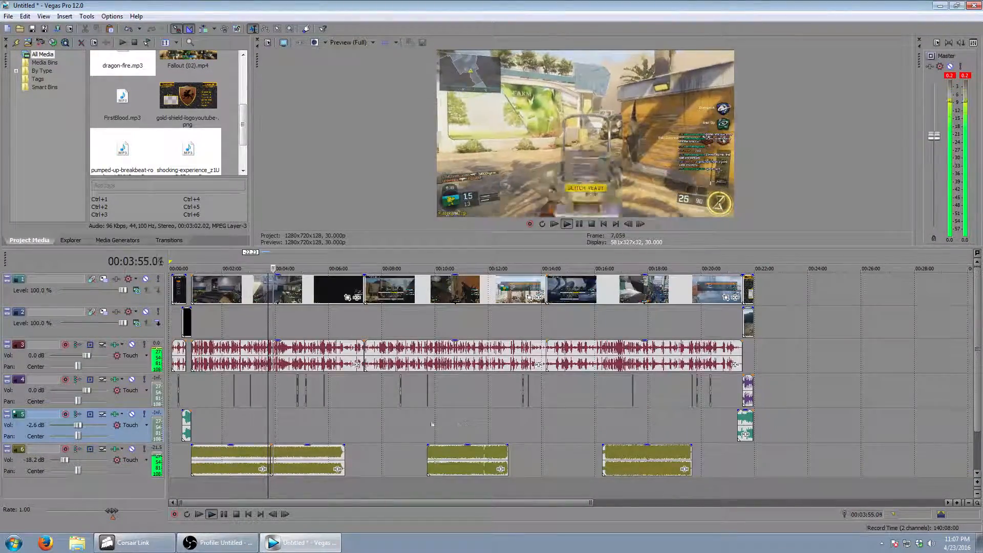
- Play the end of the first gameplay match to check the music copy's fade-out over the victory screen
scroll(638, 405, "up", 3)
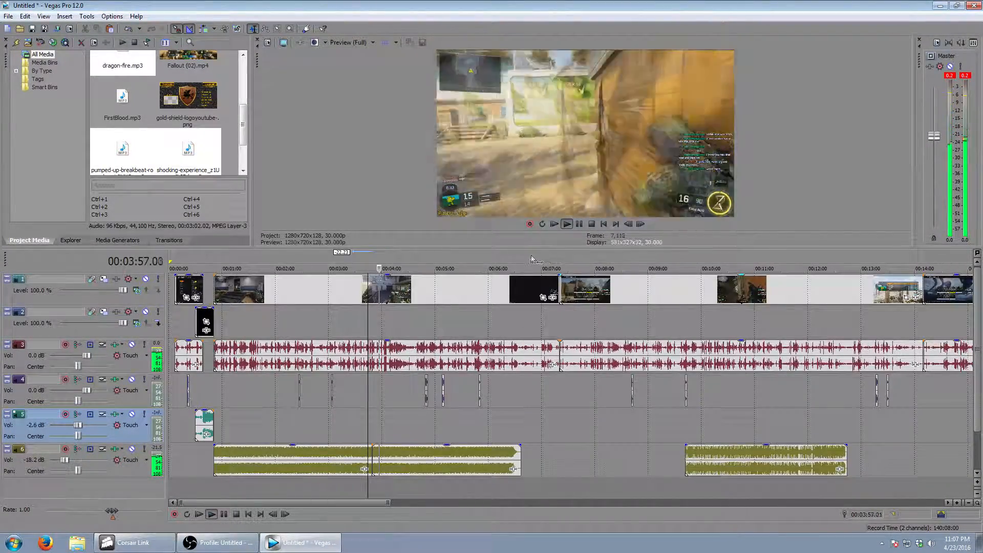
left_click(512, 255)
scroll(682, 368, "up", 3)
scroll(683, 366, "up", 3)
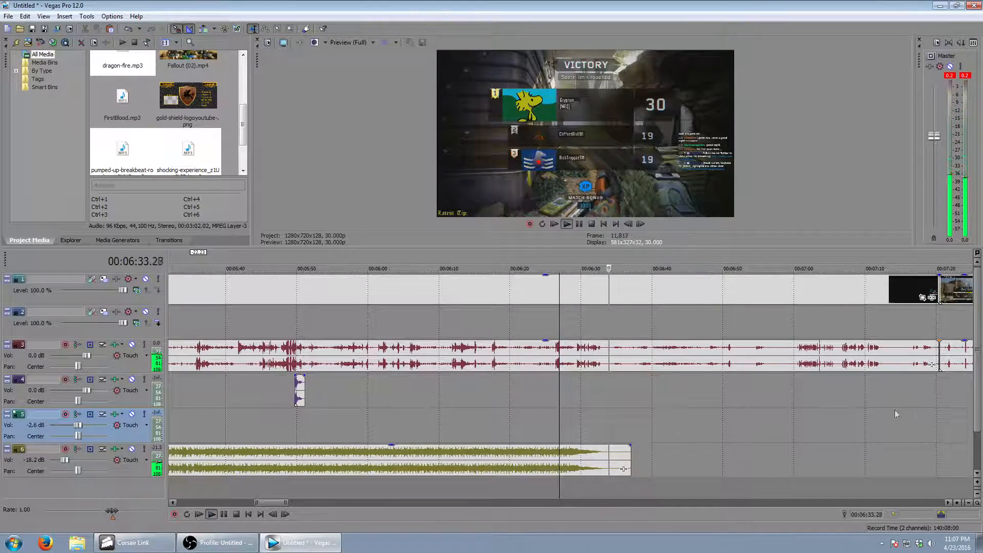
- Play the opening of the second gameplay match from about 00:07:39 and pause at 00:07:44.26
scroll(430, 397, "down", 5)
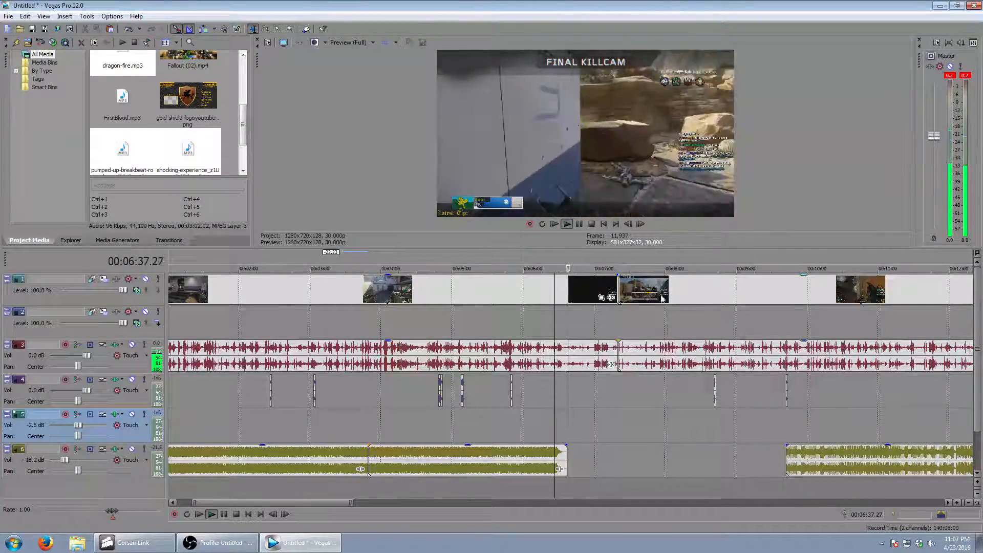
left_click(639, 259)
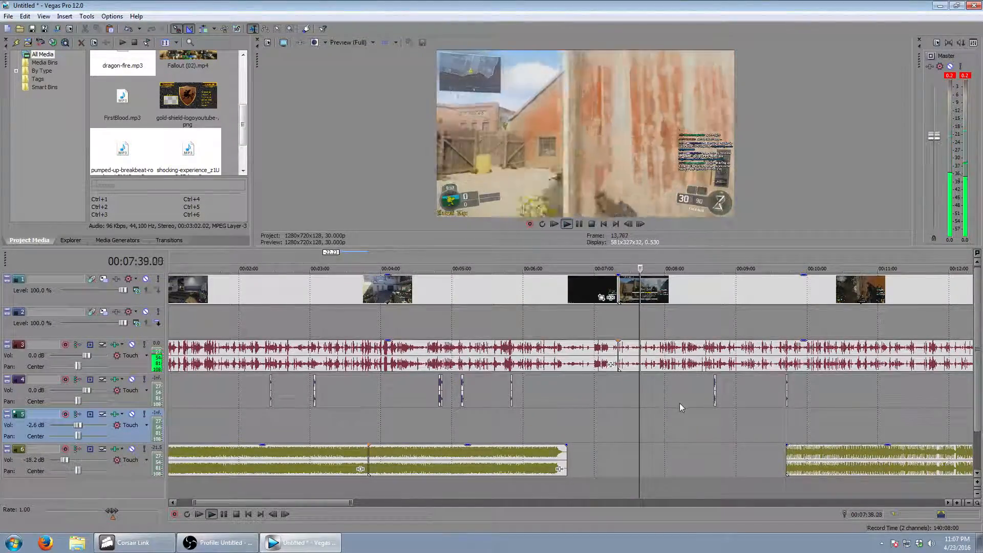
scroll(666, 404, "up", 5)
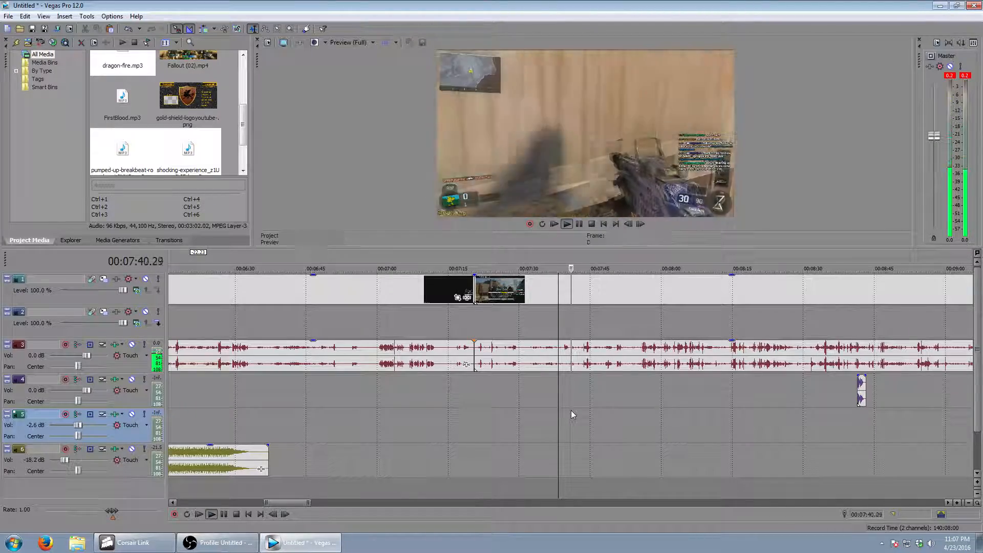
left_click(233, 516)
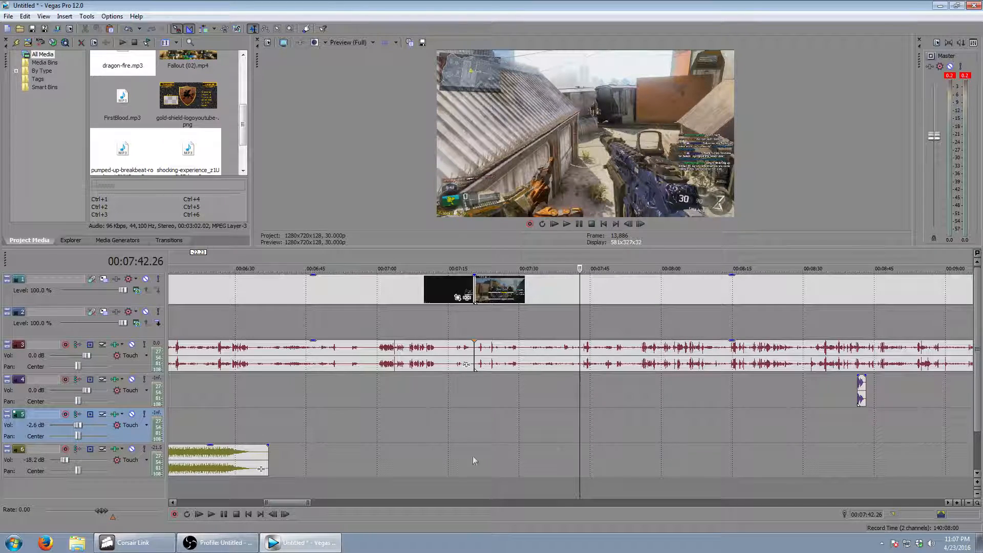
left_click(211, 514)
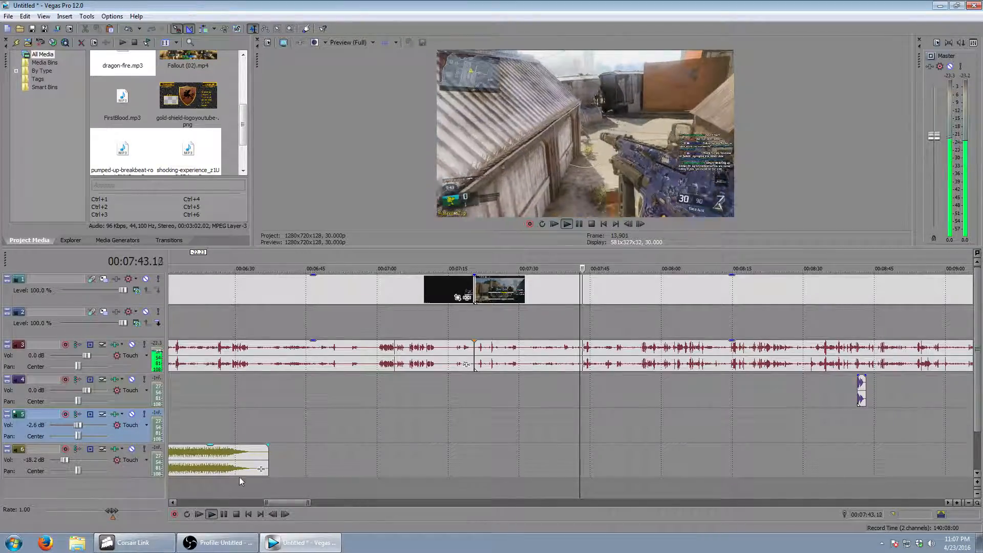
left_click(225, 515)
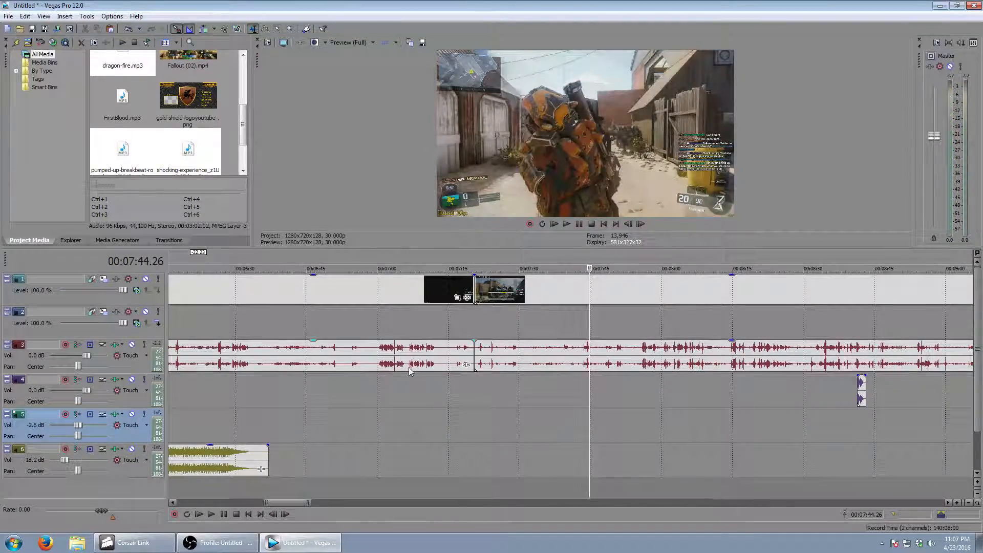
- Play the second match's opening from 00:07:31.22, pause at 00:07:51.23, and move that match's music clip to start there
scroll(718, 444, "down", 3)
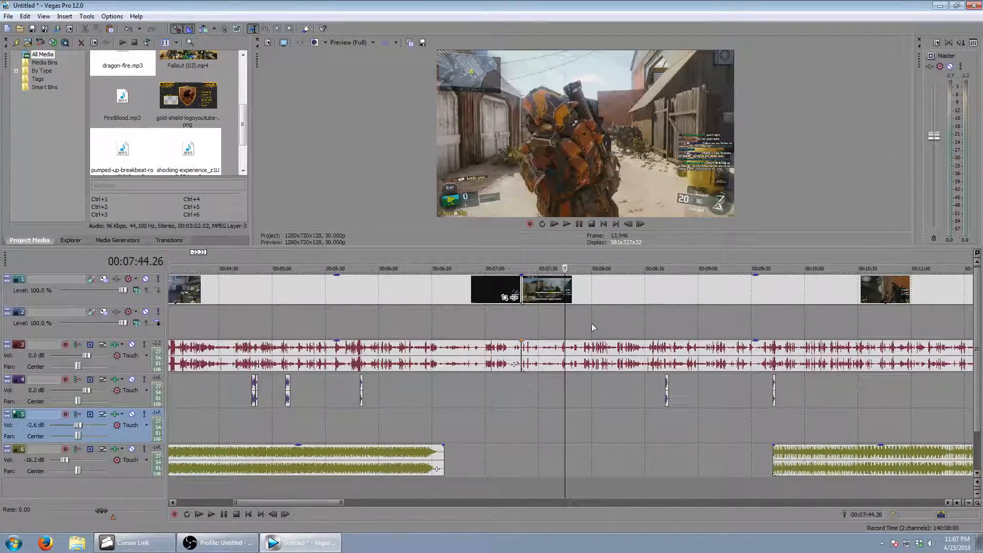
left_click(542, 265)
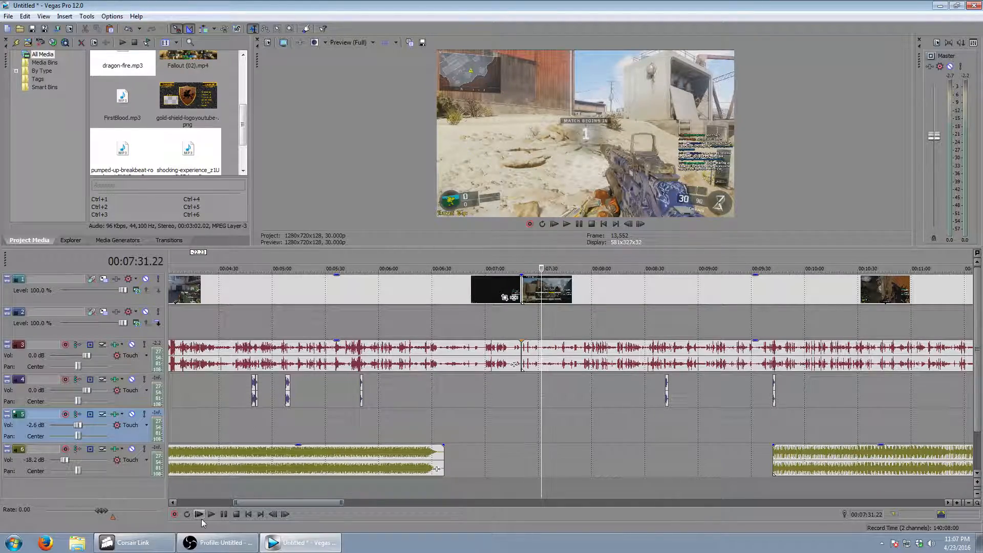
left_click(212, 515)
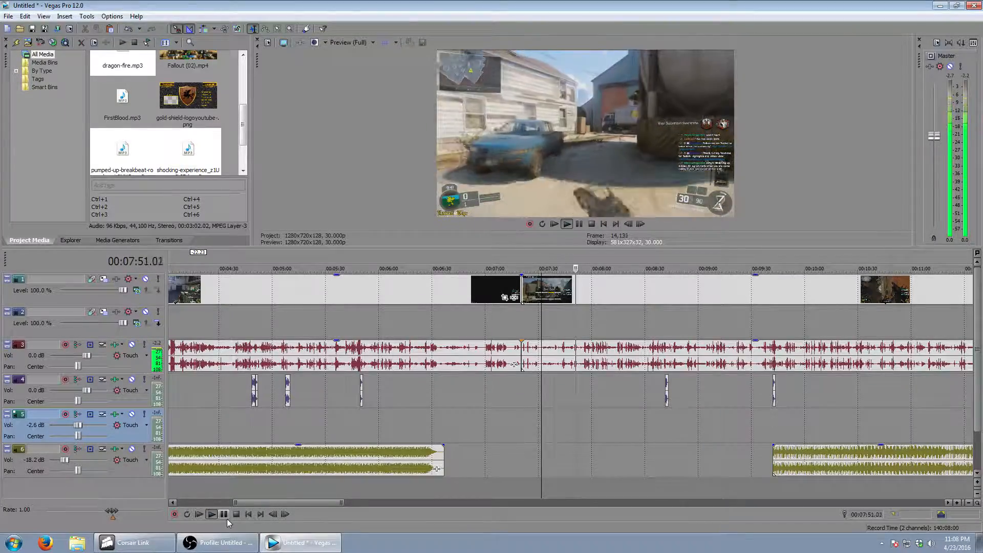
left_click(228, 519)
left_click_drag(791, 453, 596, 450)
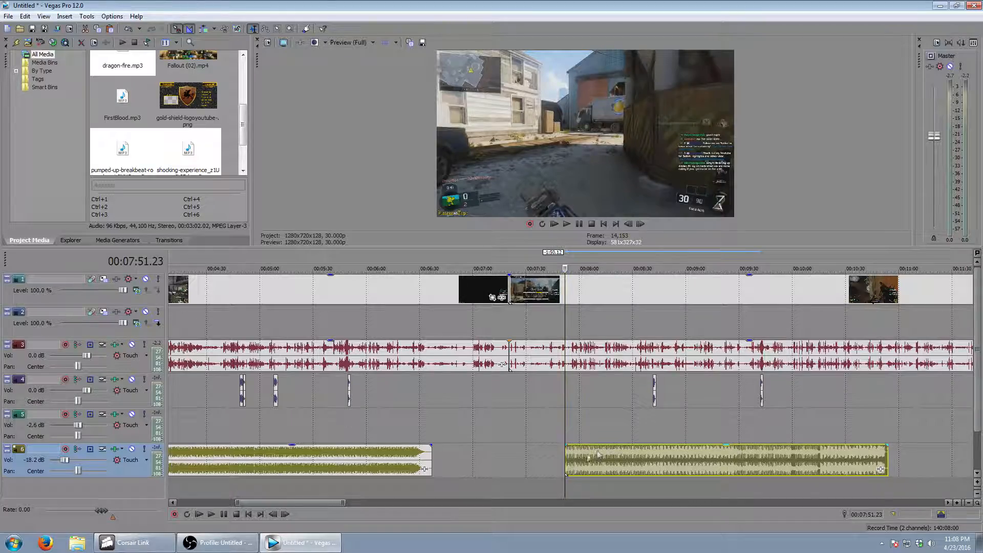
- Play the section around 00:07:51 to check how the music enters after the second match begins
left_click(210, 514)
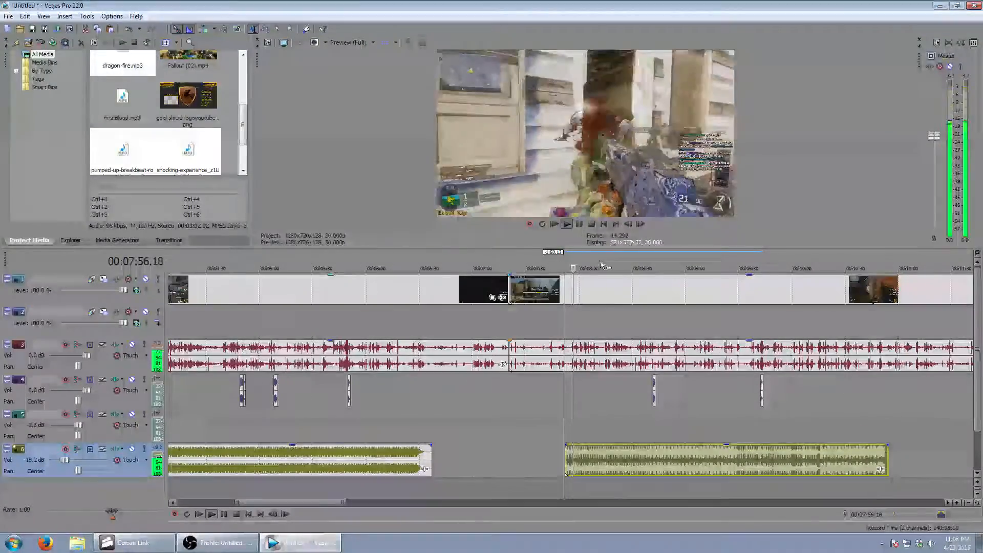
left_click(563, 260)
left_click(553, 261)
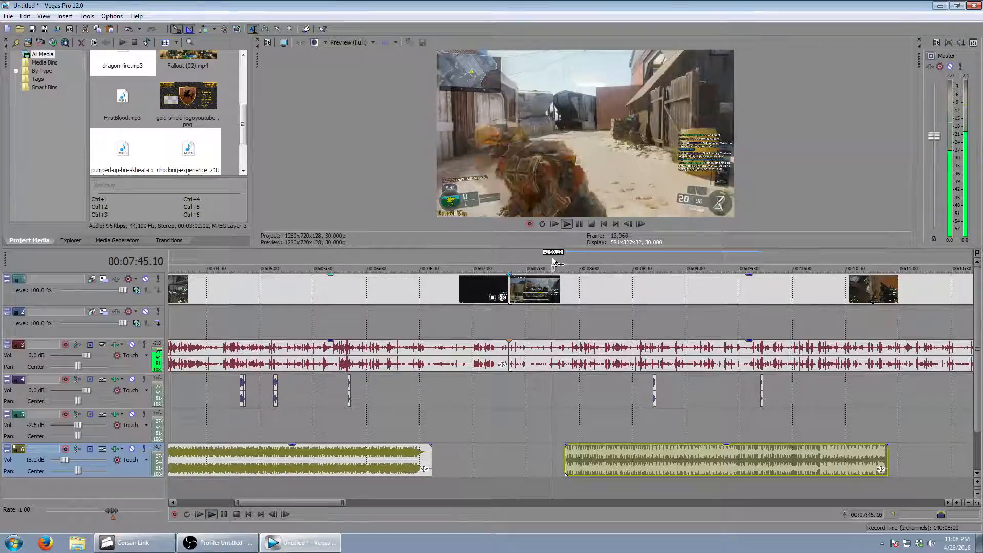
scroll(654, 405, "up", 8)
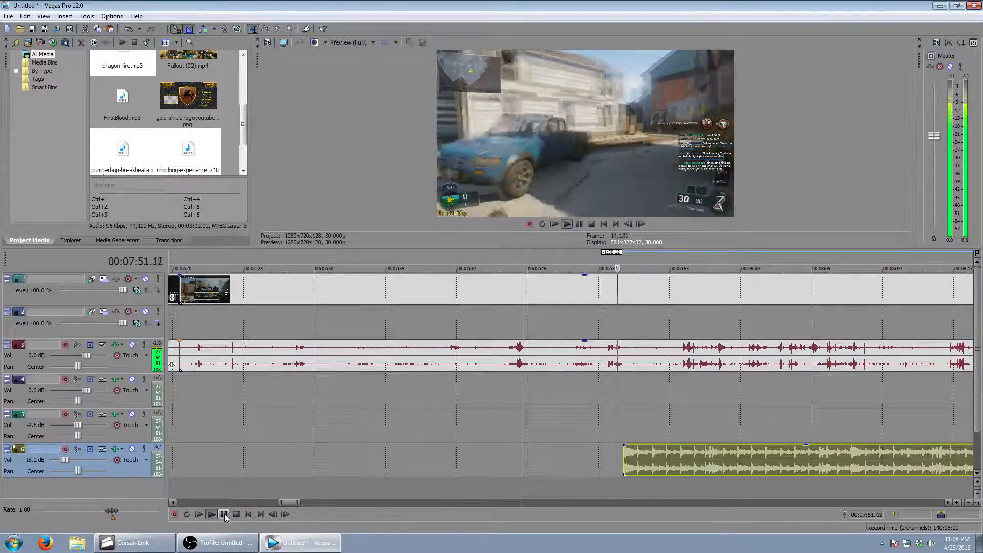
scroll(753, 410, "down", 7)
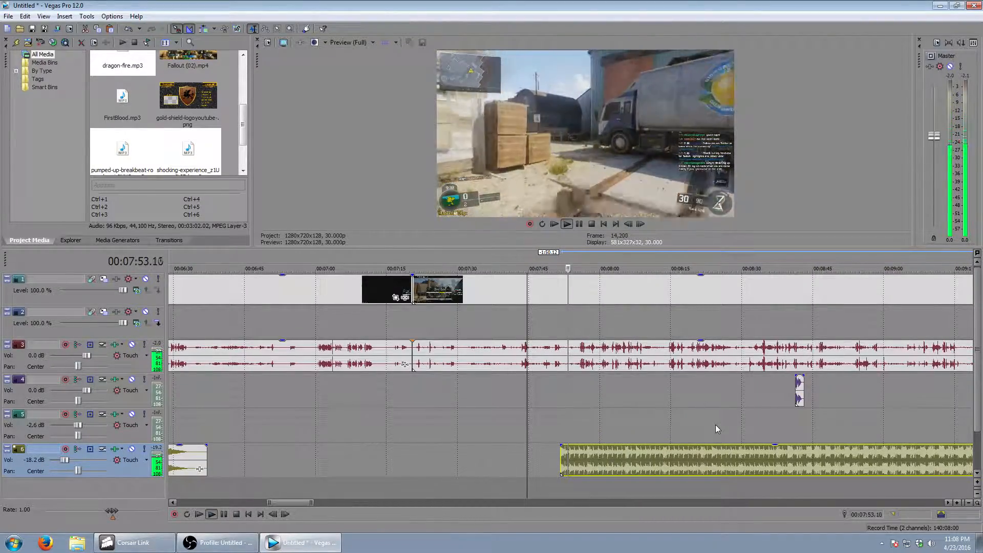
scroll(737, 430, "down", 1)
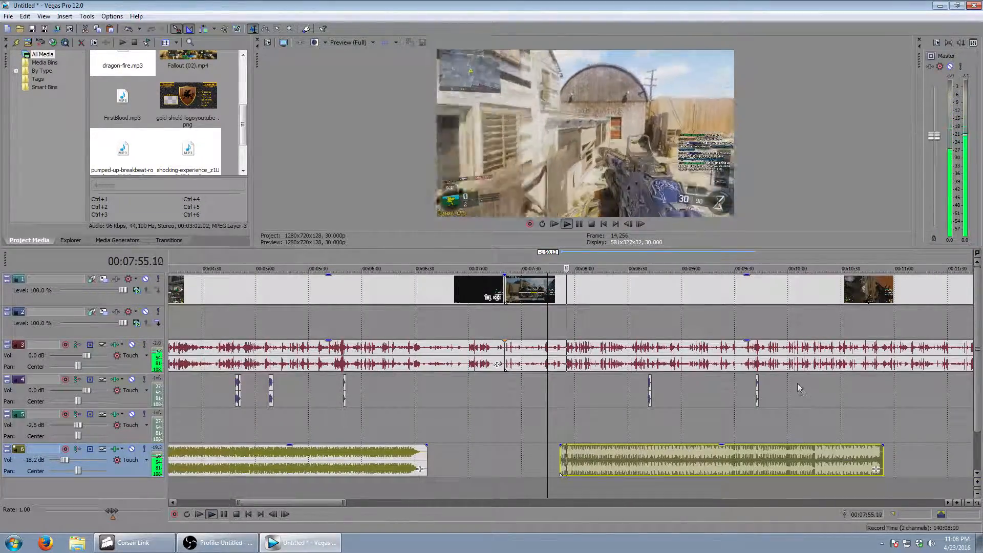
- Examine the closing part of the second match's music clip and pause playback at 00:10:47.21
left_click(781, 256)
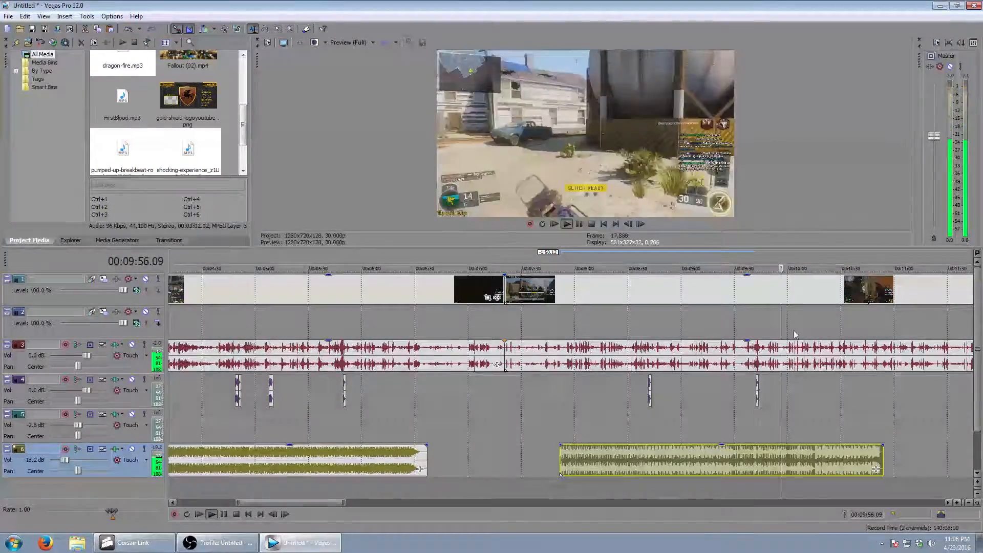
scroll(820, 358, "down", 3)
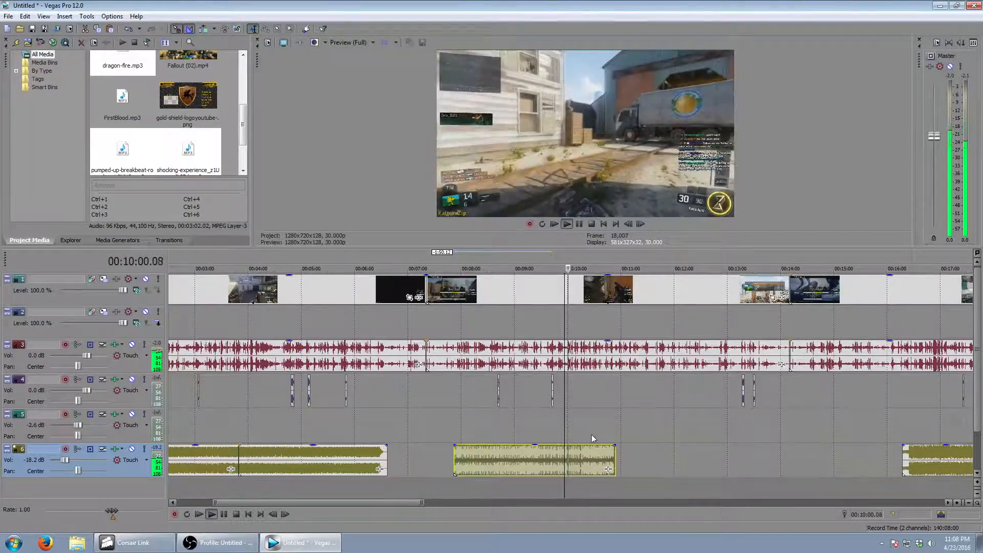
scroll(592, 434, "up", 5)
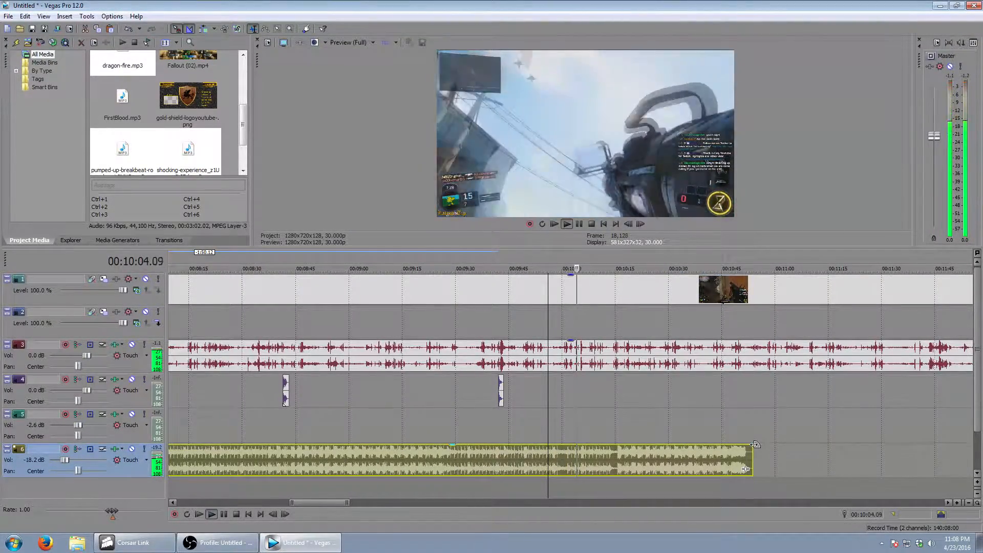
scroll(706, 417, "down", 2)
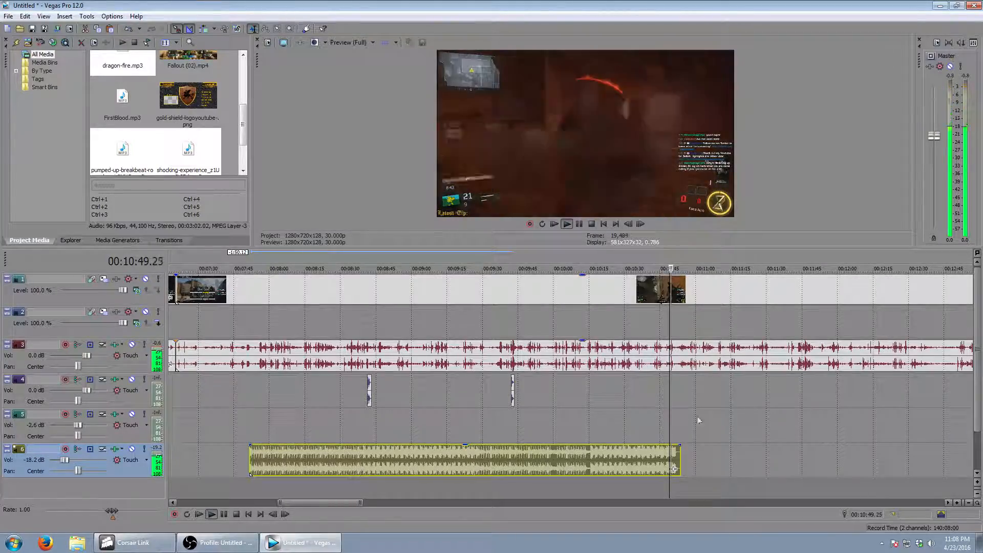
scroll(665, 410, "up", 2)
left_click(509, 256)
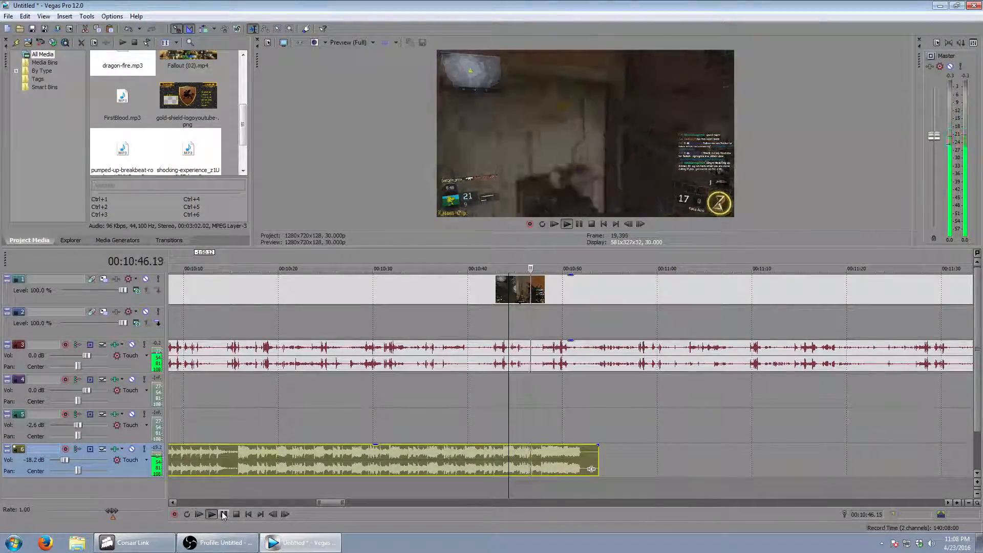
left_click(224, 516)
- Split the second match's music clip at 00:10:47.21 and cut away the leftover end piece
right_click(542, 454)
left_click(584, 292)
scroll(600, 414, "down", 3)
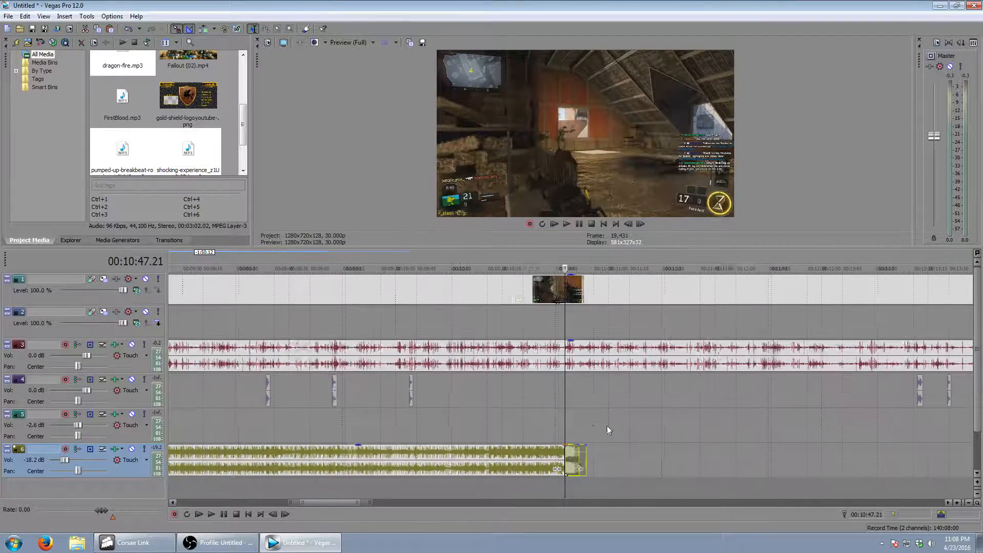
right_click(575, 457)
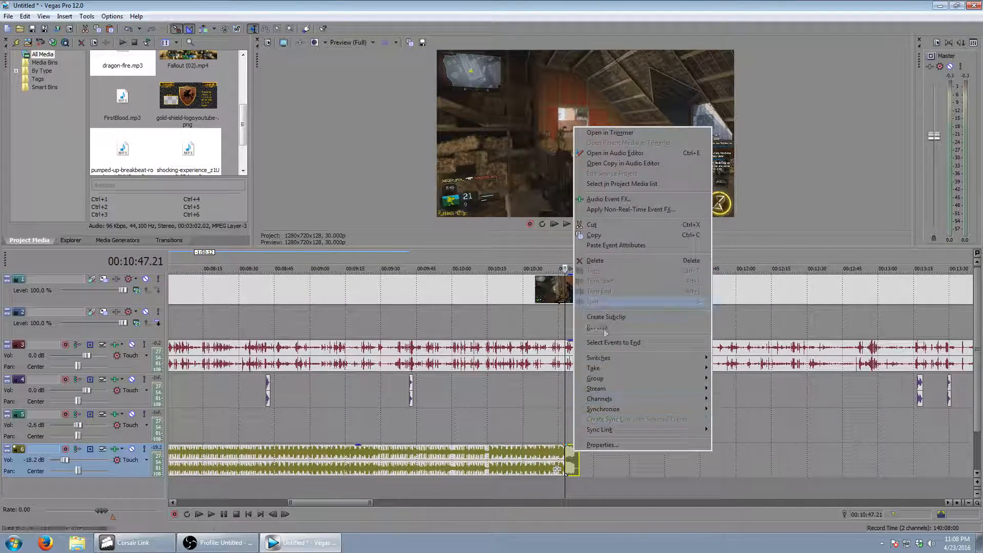
left_click(610, 227)
- Add the pumped-up-breakbeat track after the shortened music clip, overlapping its end with a 4.29 crossfade
left_click(493, 455)
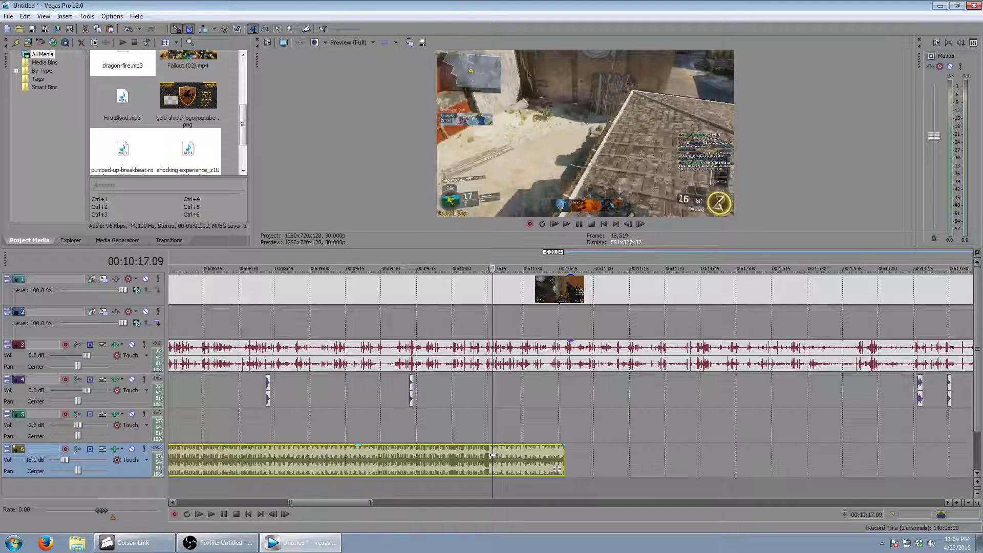
left_click(130, 147)
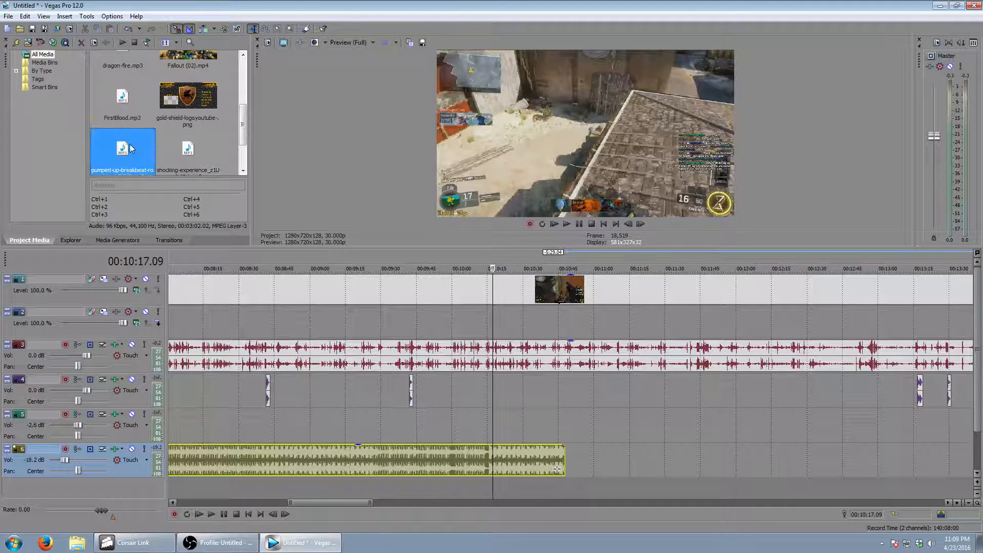
left_click_drag(577, 462, 605, 460)
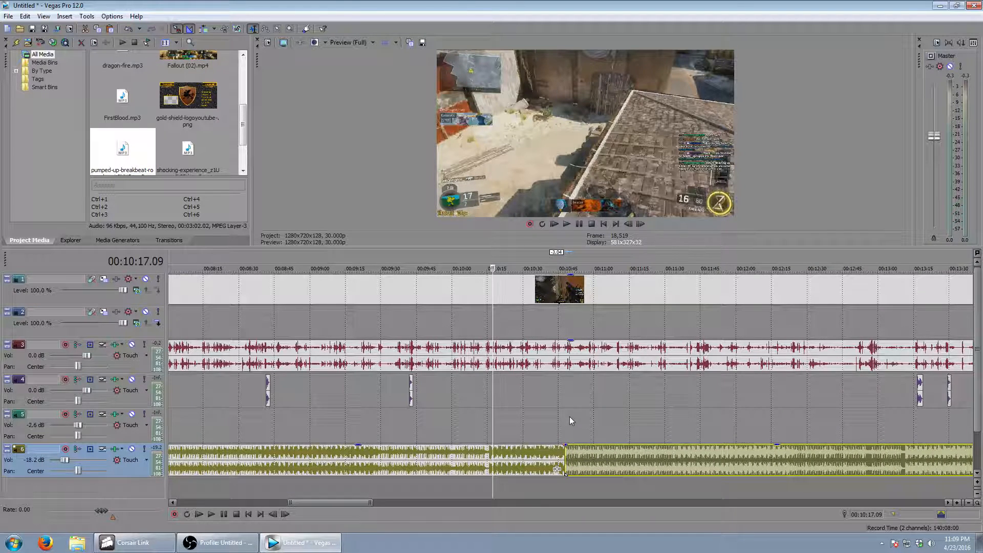
scroll(647, 445, "down", 3)
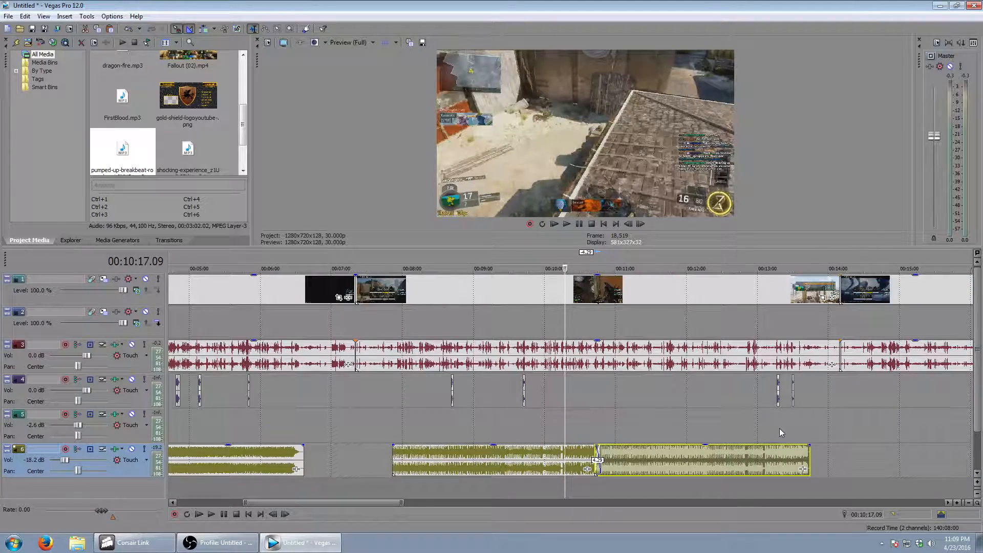
- Find where the second gameplay match ends by playing from 00:13:24.24, and pause at 00:13:29.22
left_click(786, 268)
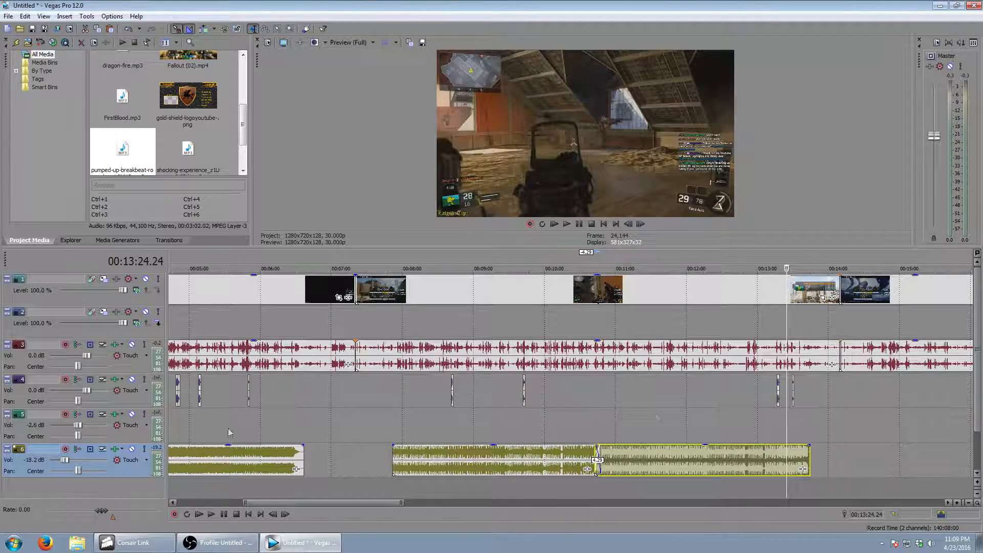
left_click(215, 515)
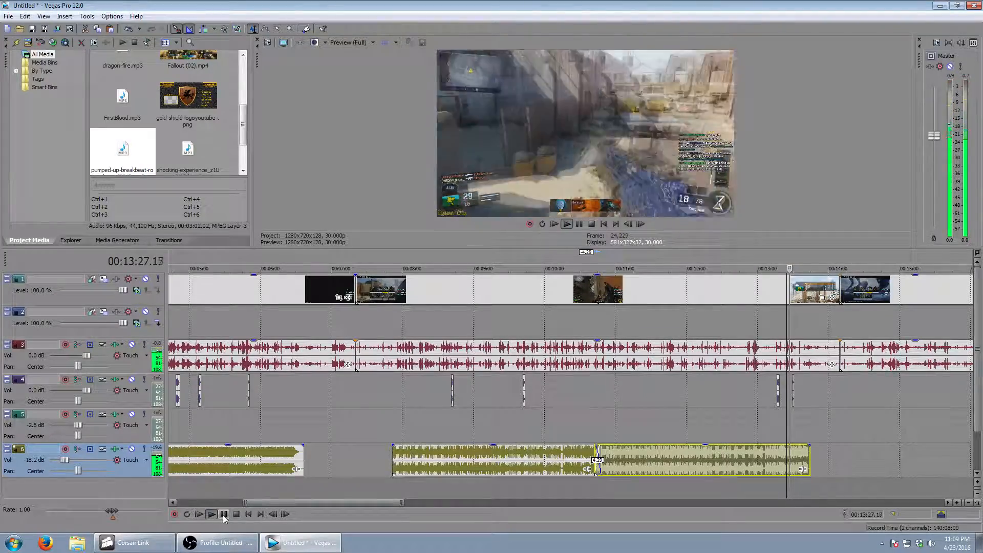
left_click(224, 514)
- Slide the second music clip earlier so it ends at about 00:13:34, and trim its start to leave a 1.00 crossfade
scroll(794, 456, "up", 5)
left_click_drag(633, 459, 570, 455)
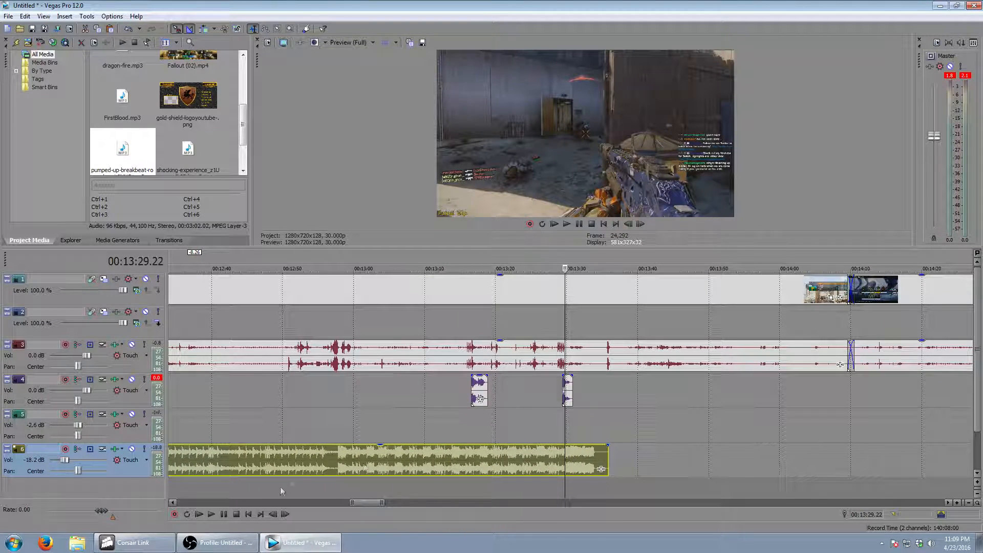
key("space")
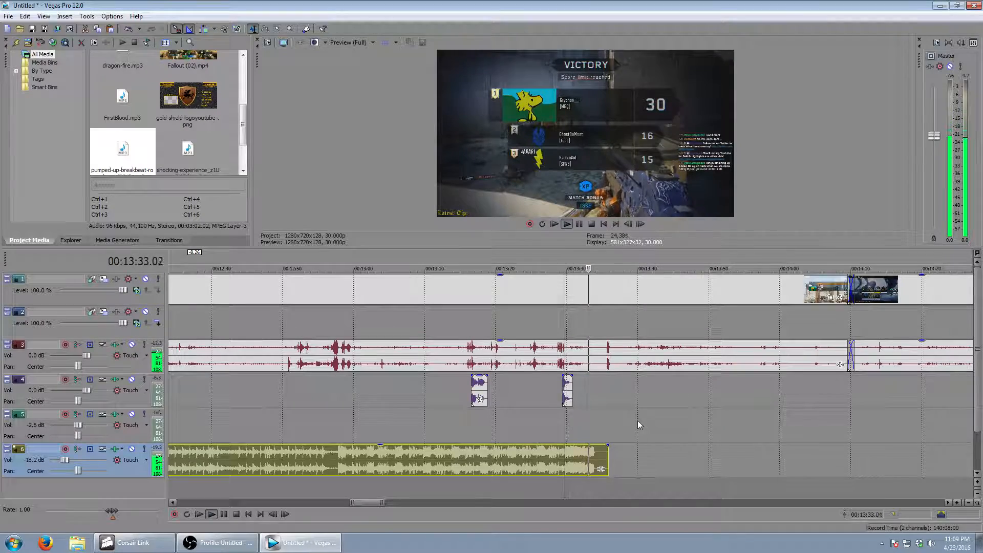
scroll(638, 422, "down", 5)
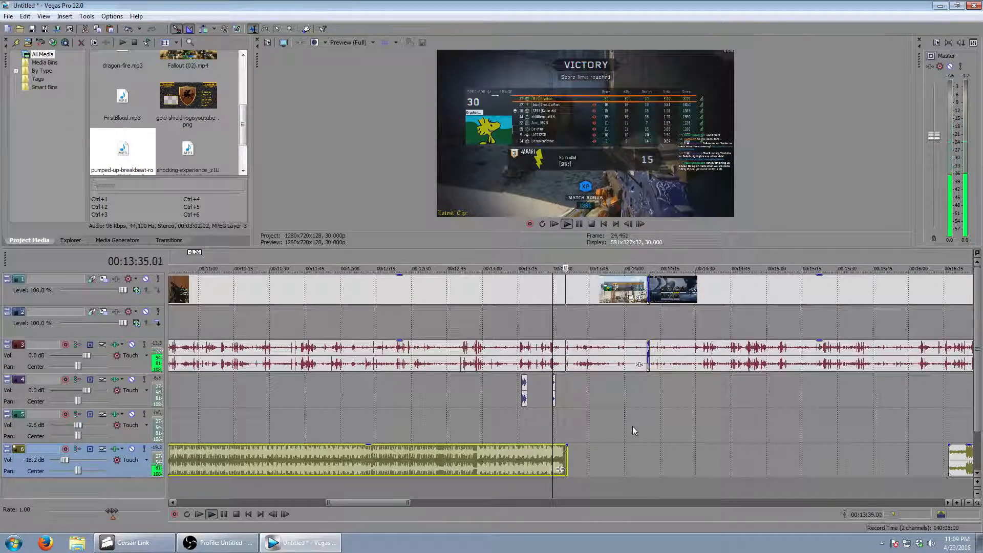
left_click_drag(245, 457, 265, 454)
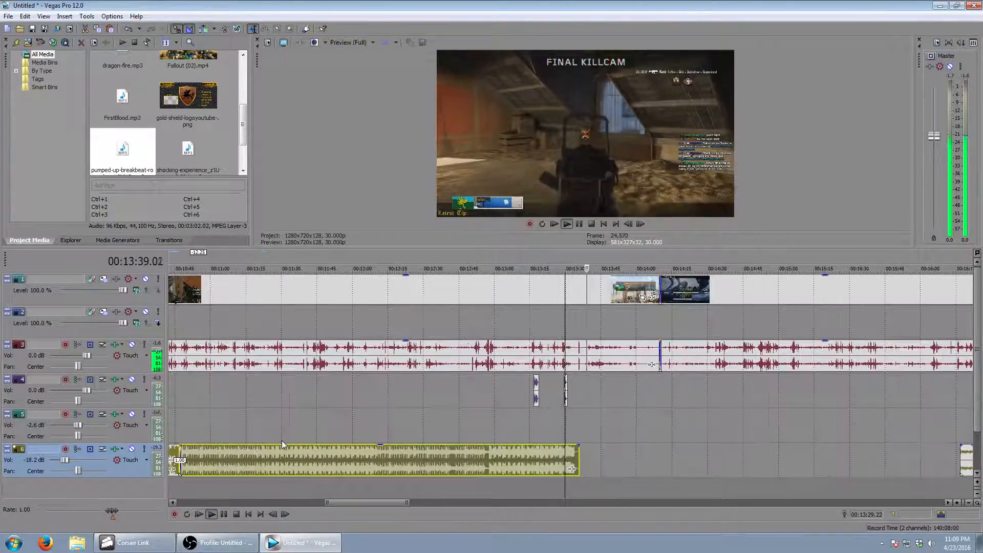
- Lengthen the crossfade between the second match's music clips near 00:10:47 to 5.02, and play across it to check the transition
scroll(417, 425, "down", 3)
scroll(422, 428, "up", 8)
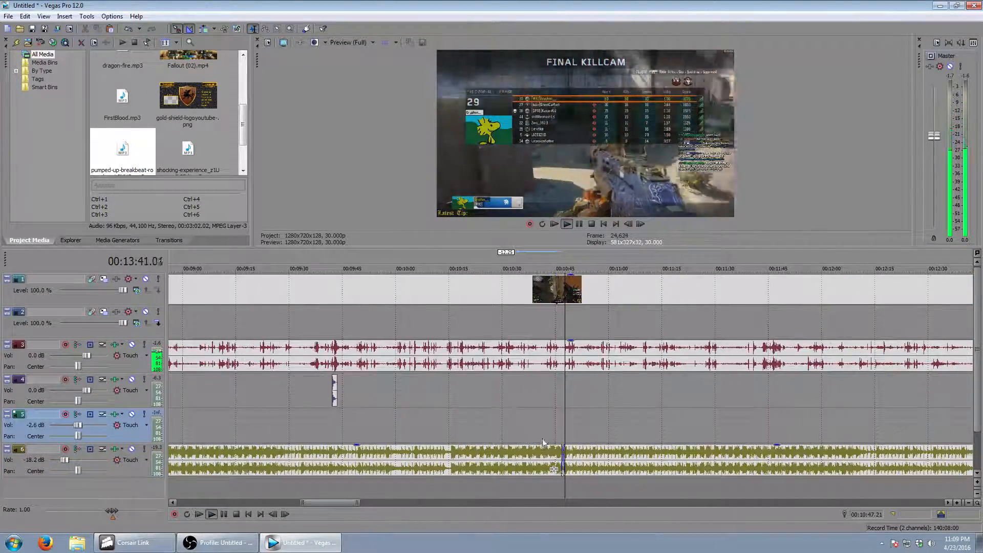
left_click_drag(558, 461, 517, 473)
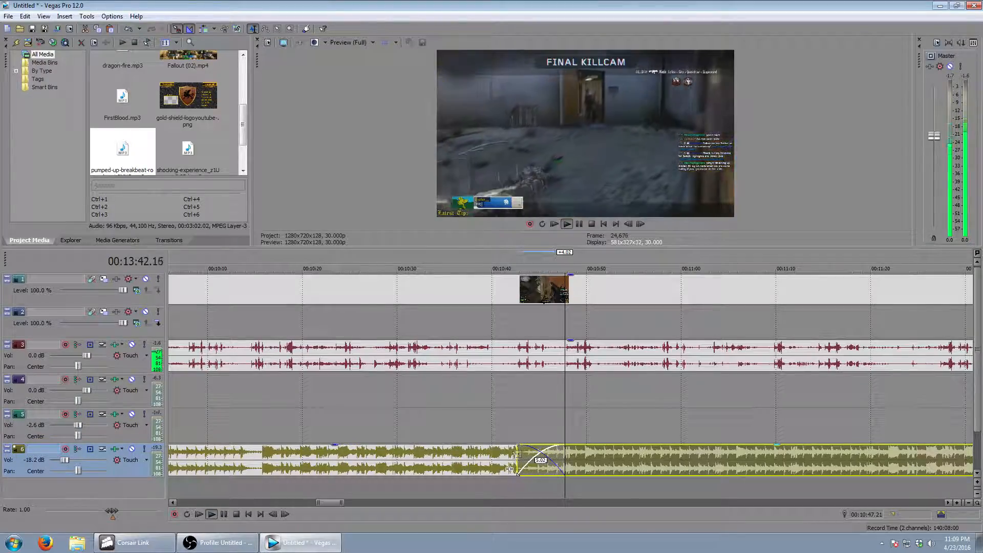
left_click(503, 264)
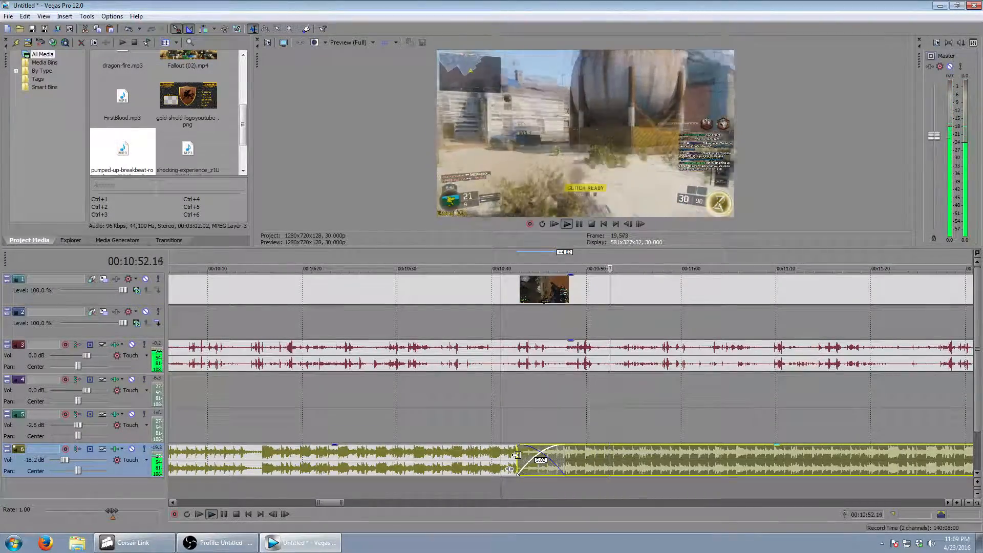
- Shorten the crossfade between the second match's music clips near 00:10:43 to 1.00, playing across it to check the transition
left_click_drag(517, 455, 537, 457)
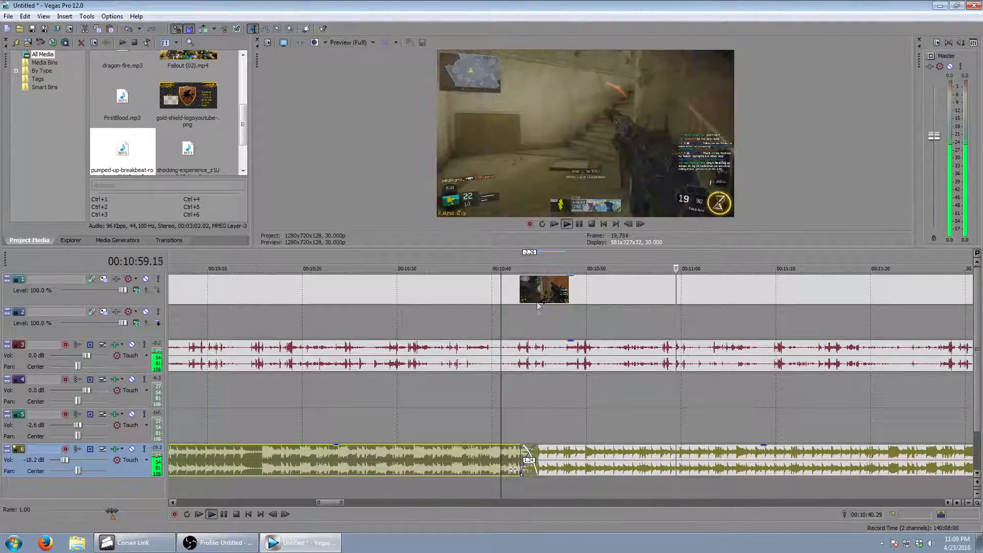
left_click(506, 261)
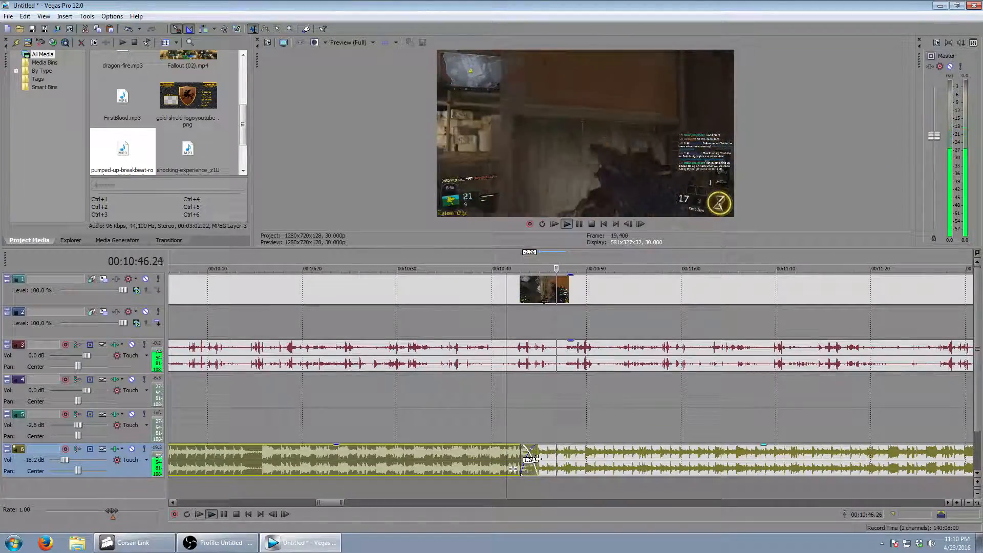
left_click_drag(537, 459, 529, 458)
left_click(511, 256)
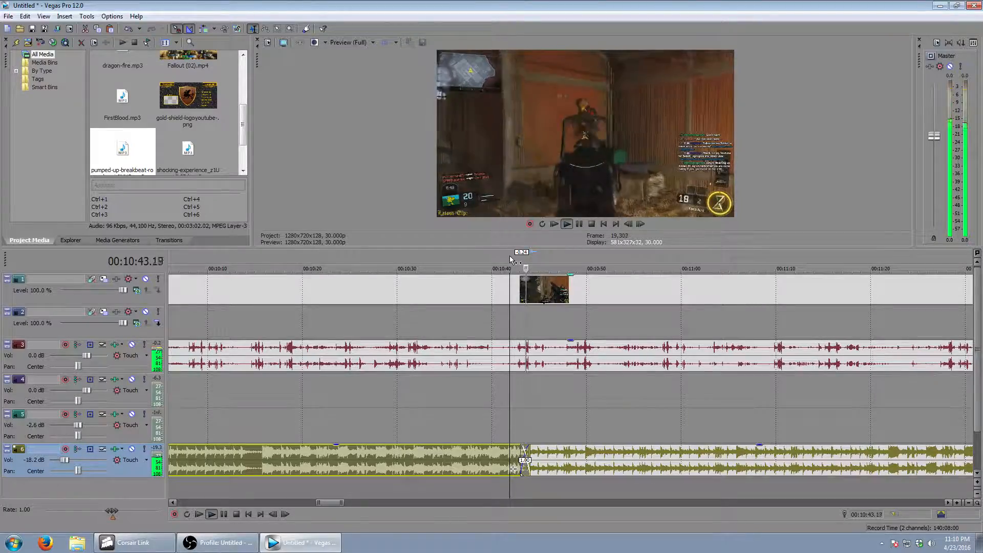
scroll(543, 410, "down", 3)
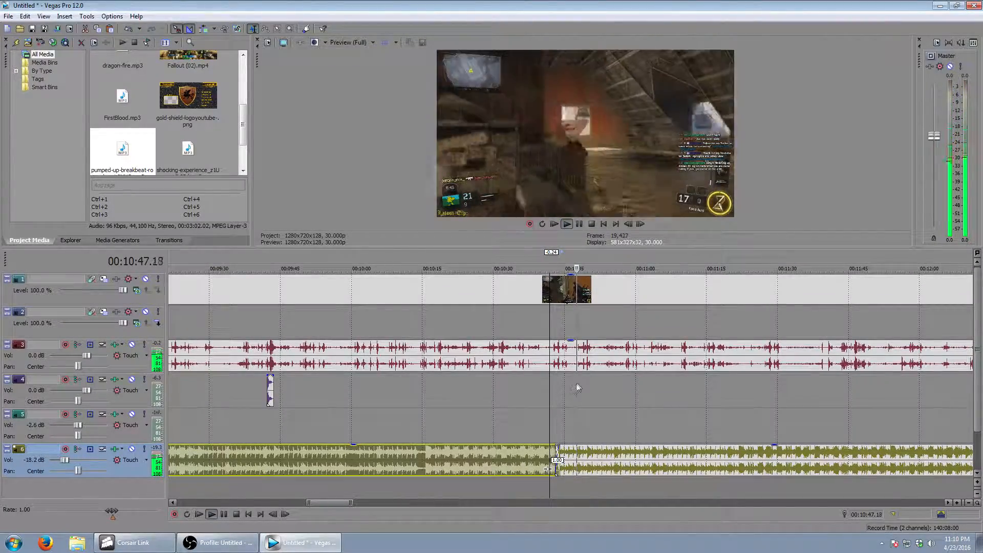
scroll(476, 388, "down", 3)
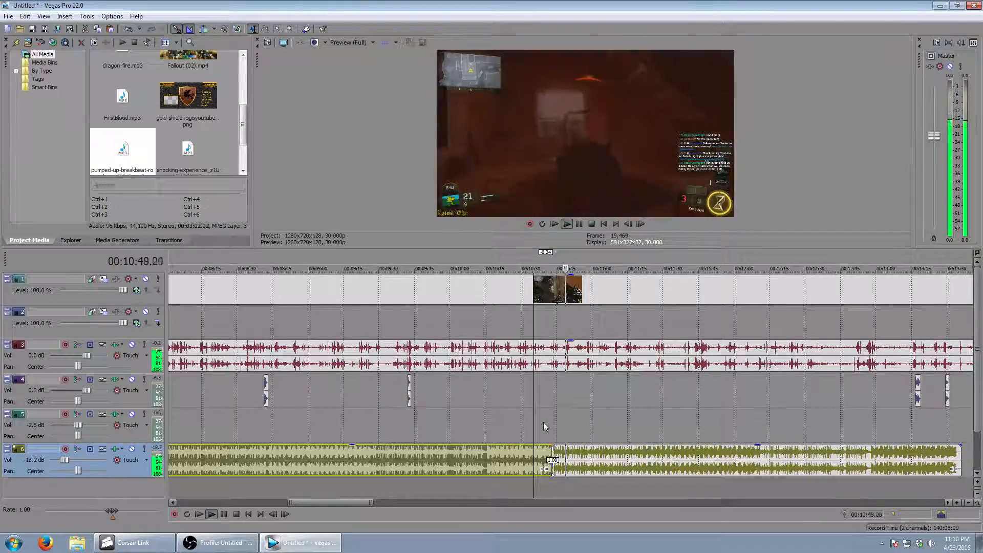
- Find where the third match's action starts by playing different spots between about 00:14:23 and 00:14:51
scroll(638, 413, "down", 3)
scroll(657, 416, "down", 1)
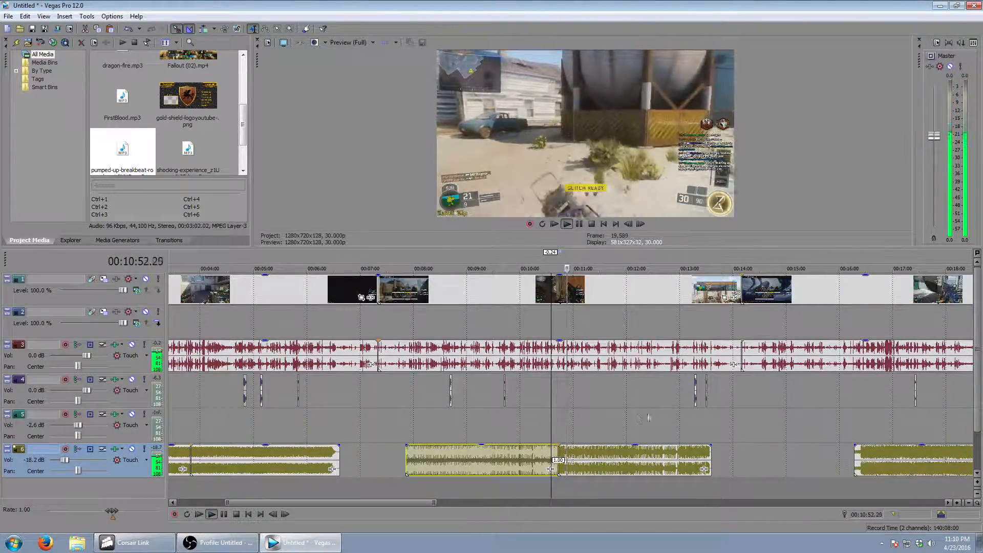
scroll(779, 403, "down", 2)
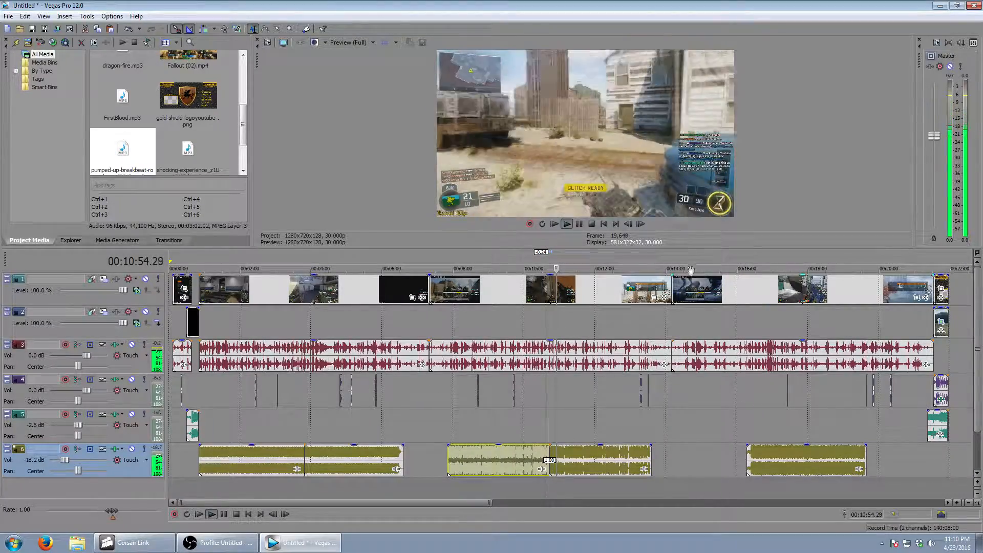
left_click_drag(687, 268, 685, 249)
scroll(582, 262, "up", 5)
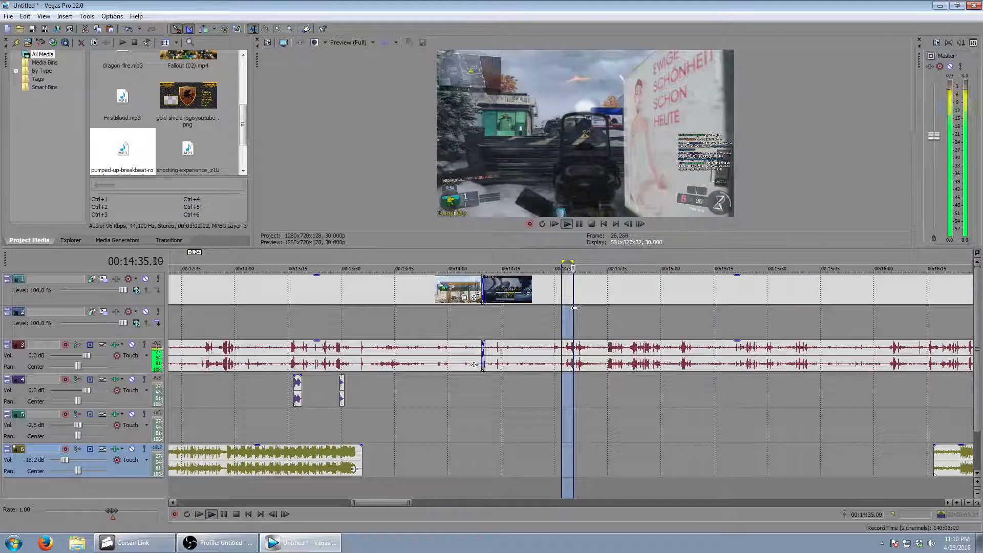
left_click_drag(587, 266, 629, 269)
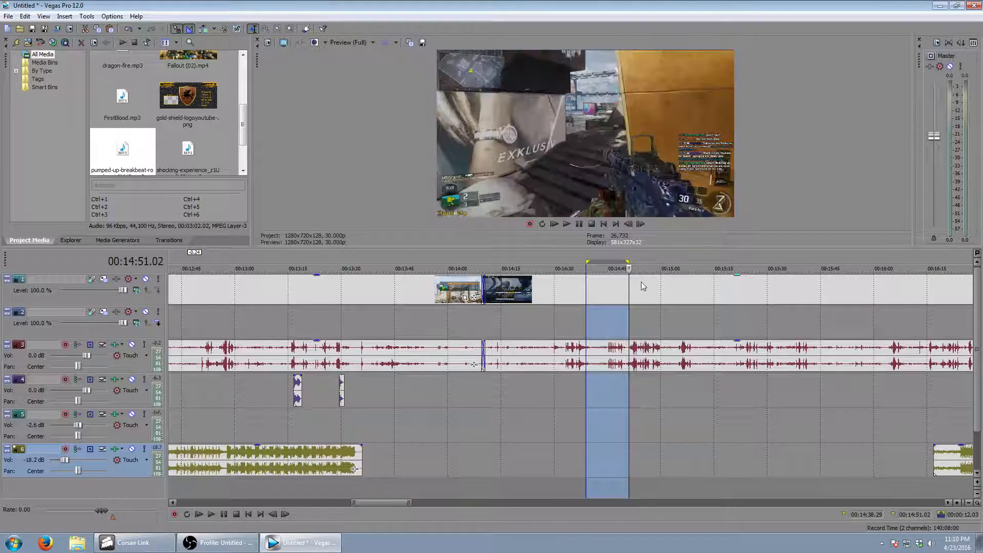
left_click(588, 264)
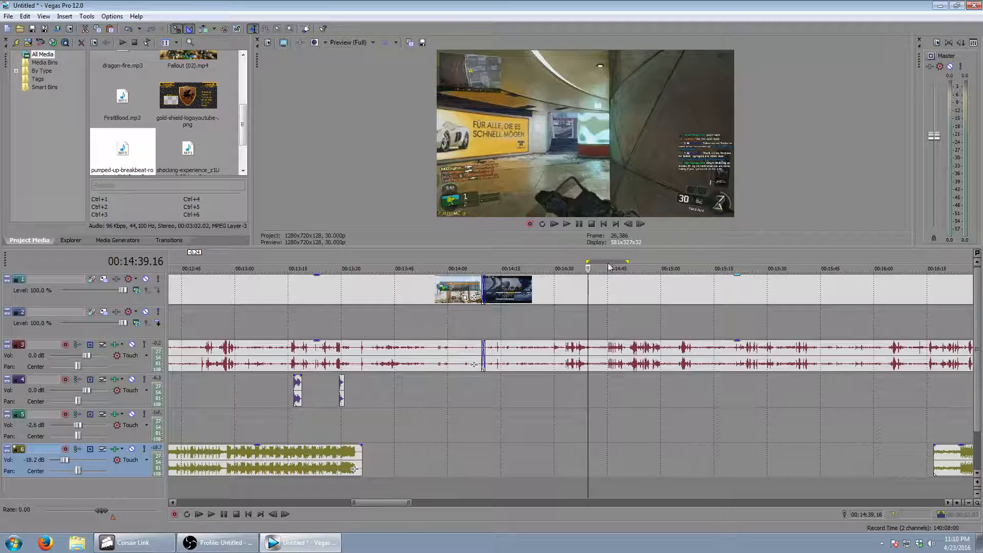
left_click_drag(529, 260, 563, 255)
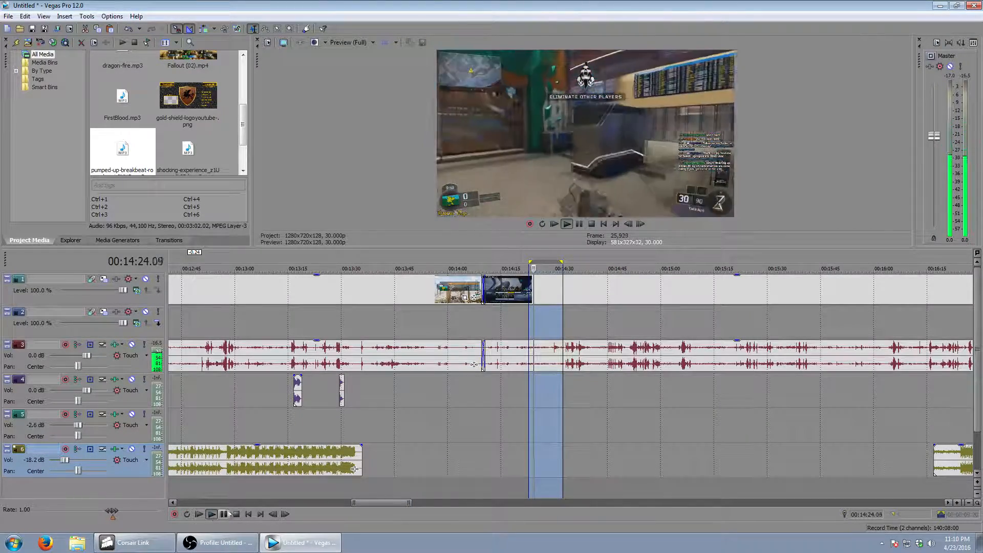
left_click(237, 514)
left_click(566, 258)
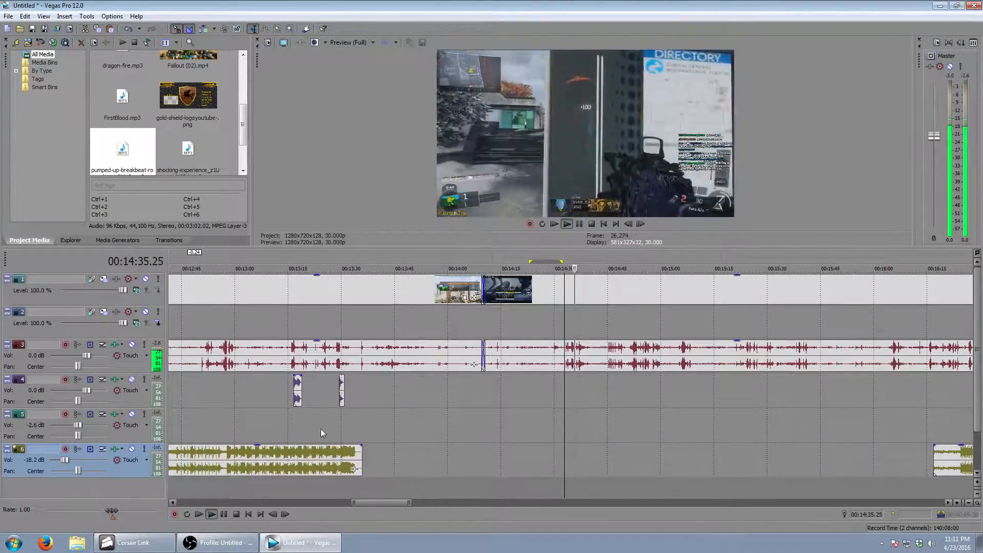
- Pause playback at 00:14:38.26 and slide the third match's music clip earlier to start there
left_click(226, 515)
scroll(710, 434, "down", 3)
left_click_drag(758, 464, 591, 457)
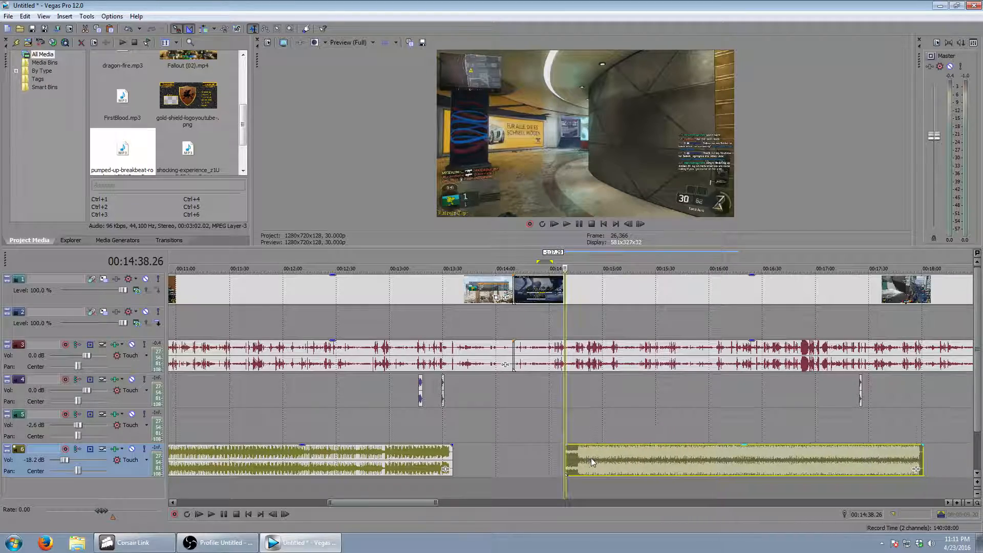
- Play the third match's opening, step to frame 00:14:47.02, and shift the music clip 1.00 later
left_click(216, 514)
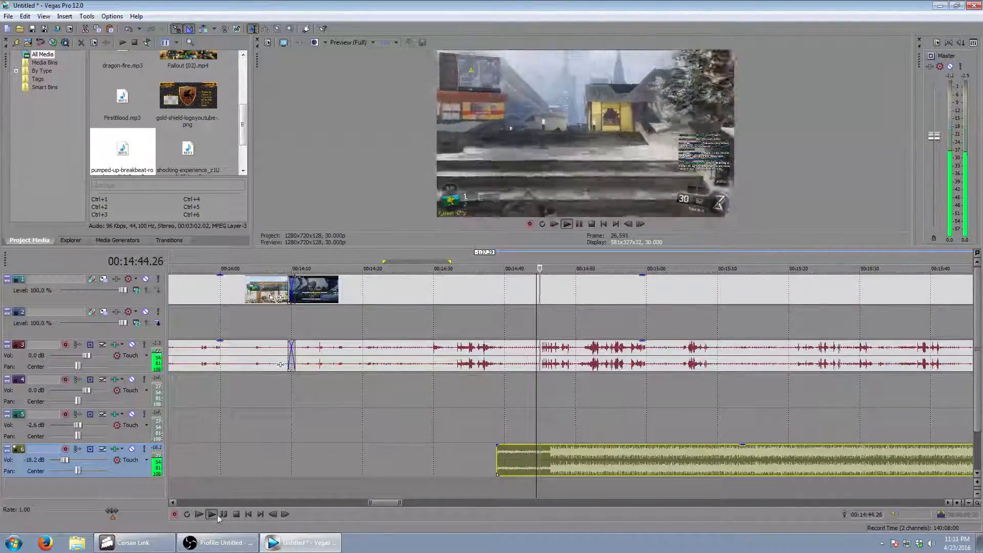
left_click(225, 514)
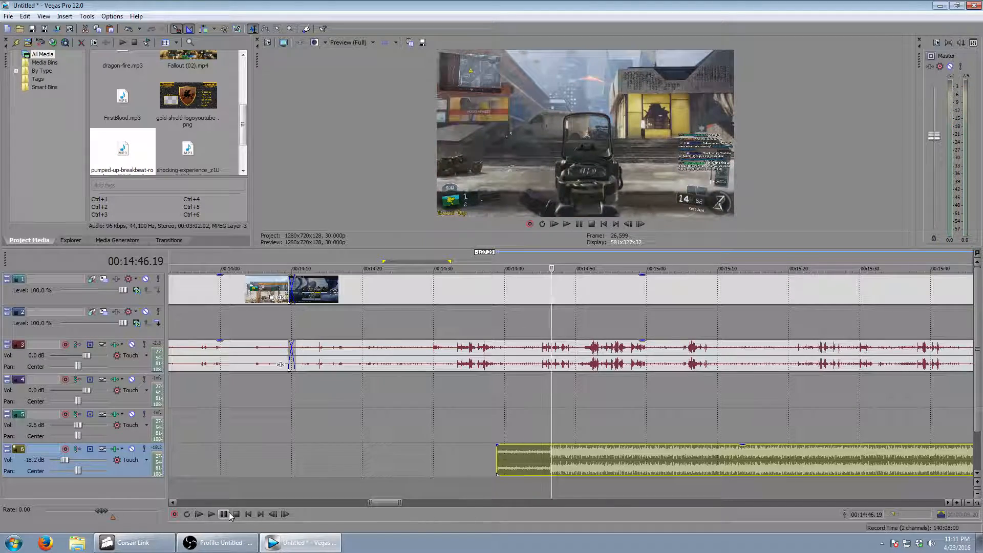
left_click(286, 515)
left_click(285, 515)
left_click(286, 515)
left_click(286, 515)
left_click(286, 515)
left_click(286, 515)
left_click(285, 515)
left_click(285, 515)
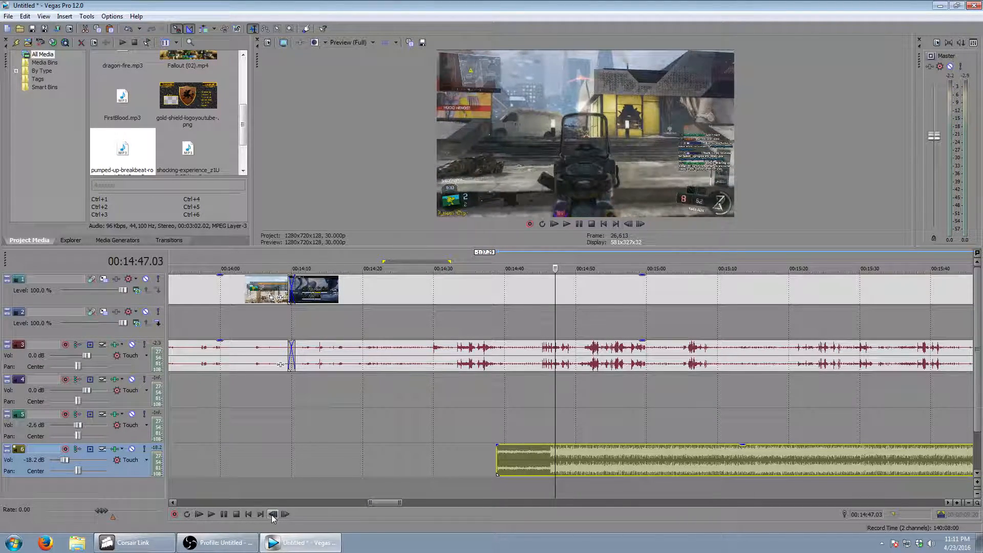
left_click(273, 514)
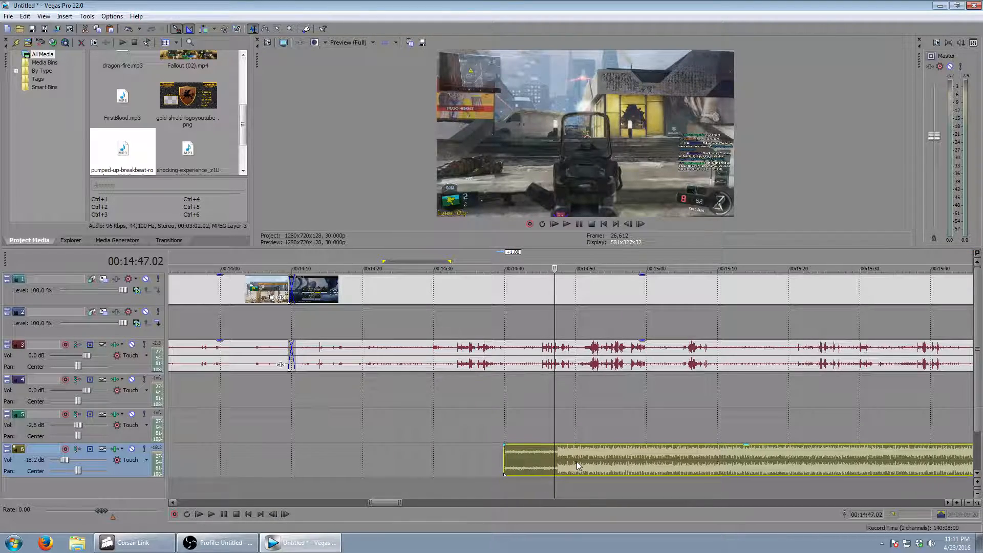
- Nudge the music clip 0.14 earlier so its beat starts at 00:14:47.02, and play from 00:14:37.05 to check it
scroll(577, 462, "up", 12)
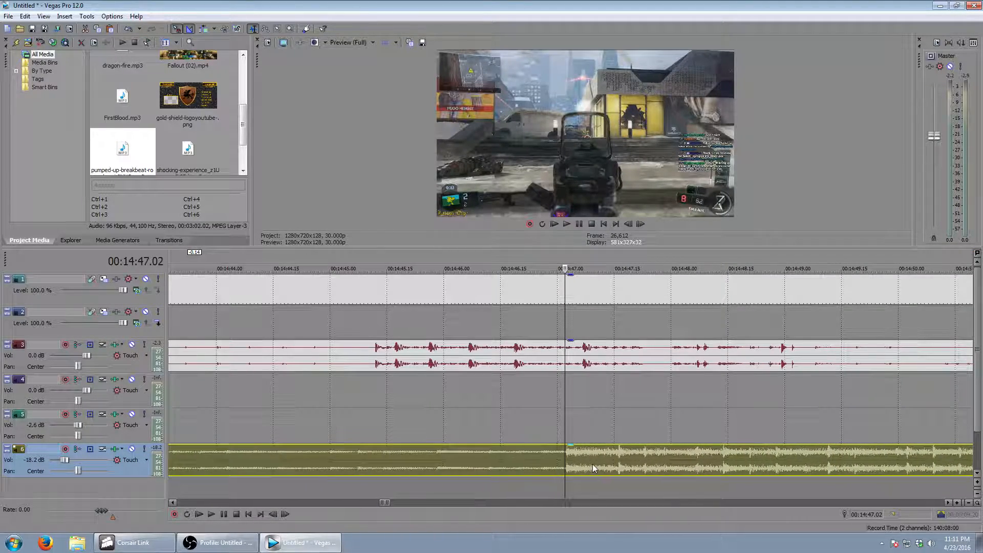
scroll(592, 464, "down", 8)
left_click(424, 426)
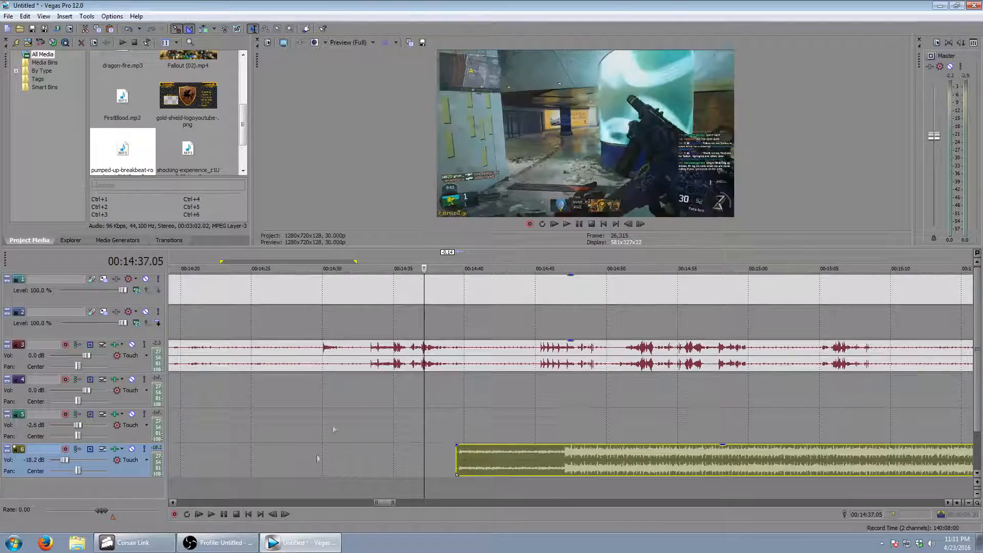
key("space")
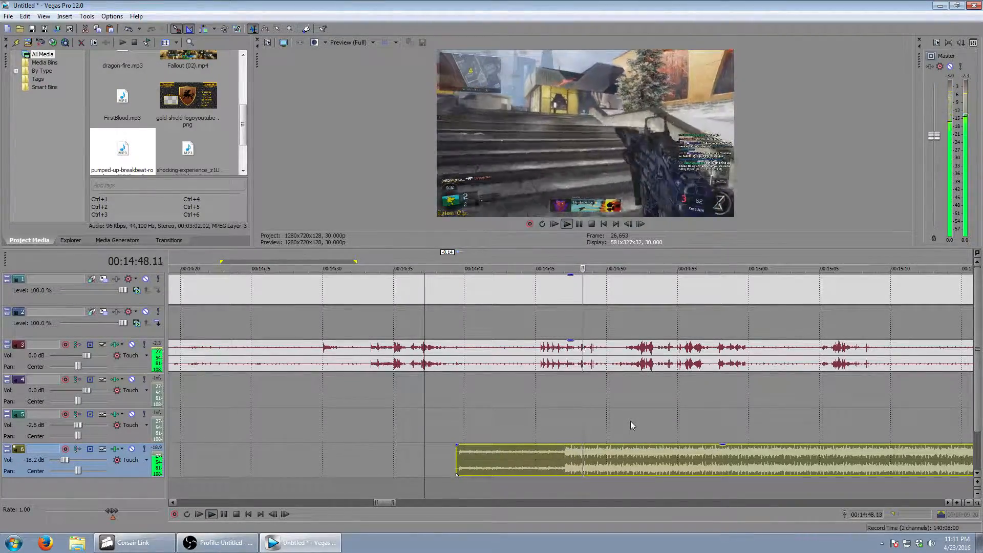
- Copy the third match's music clip and paste the copy on the same track at 00:18:35.21
scroll(629, 425, "down", 10)
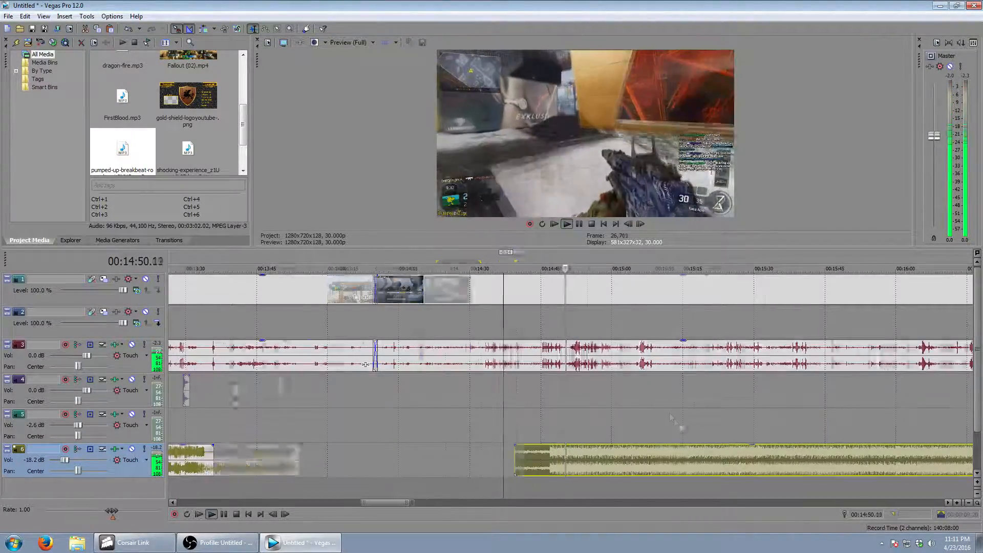
scroll(795, 421, "down", 3)
left_click(621, 460)
right_click(621, 460)
right_click(610, 452)
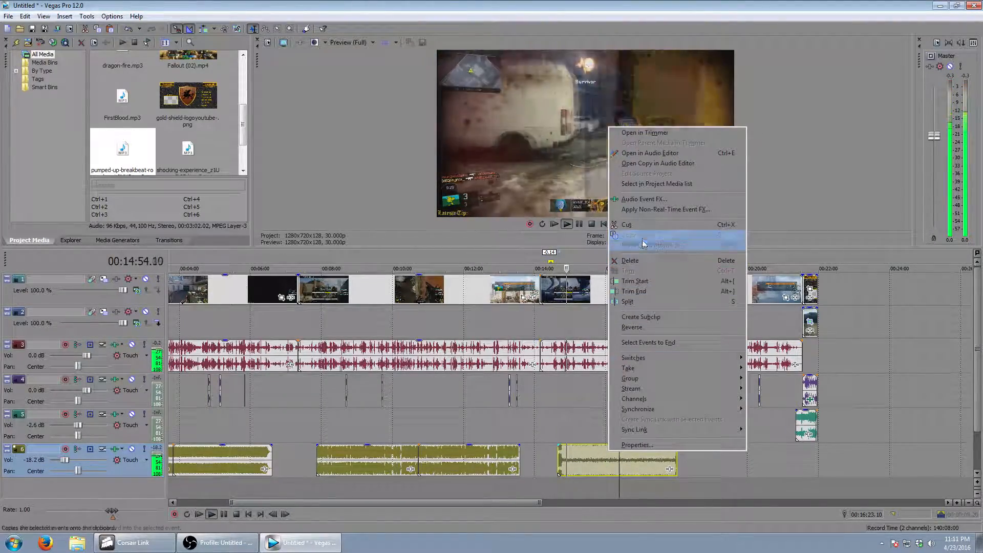
left_click(643, 237)
left_click(698, 460)
right_click(698, 460)
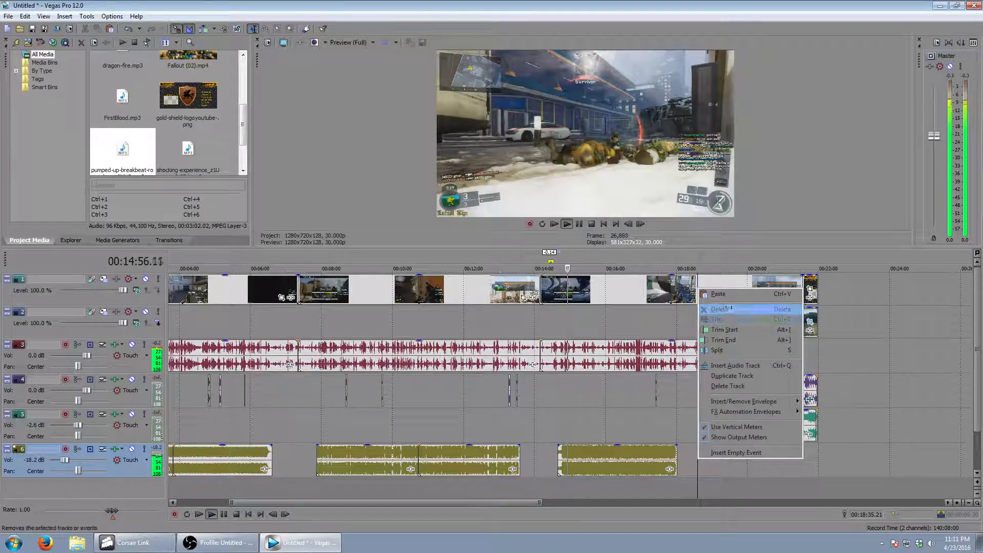
left_click(719, 294)
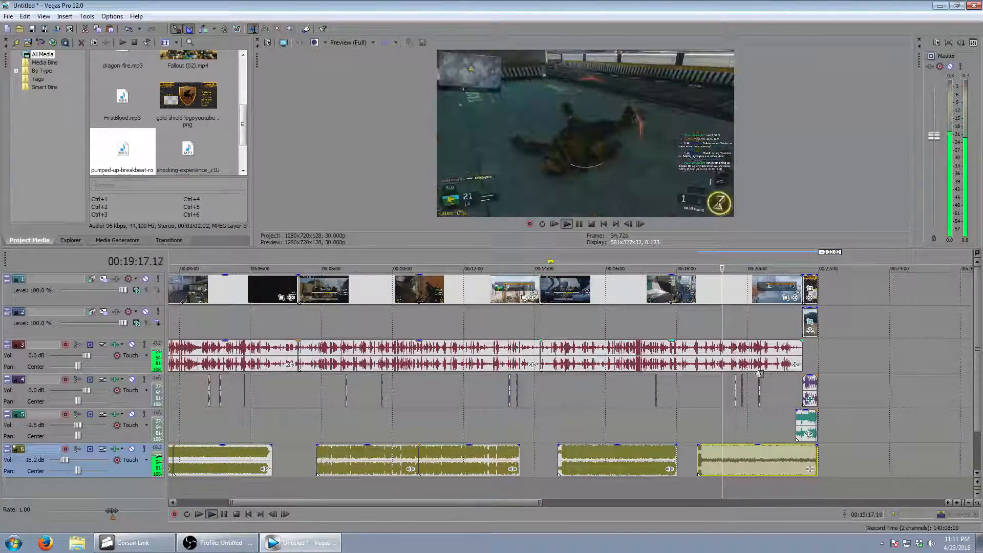
- Locate the end of the third match by playback, pause there, and slide the pasted music clip earlier to end at about 00:20:54
scroll(695, 446, "down", 3)
scroll(695, 446, "up", 5)
left_click(673, 261)
left_click(690, 259)
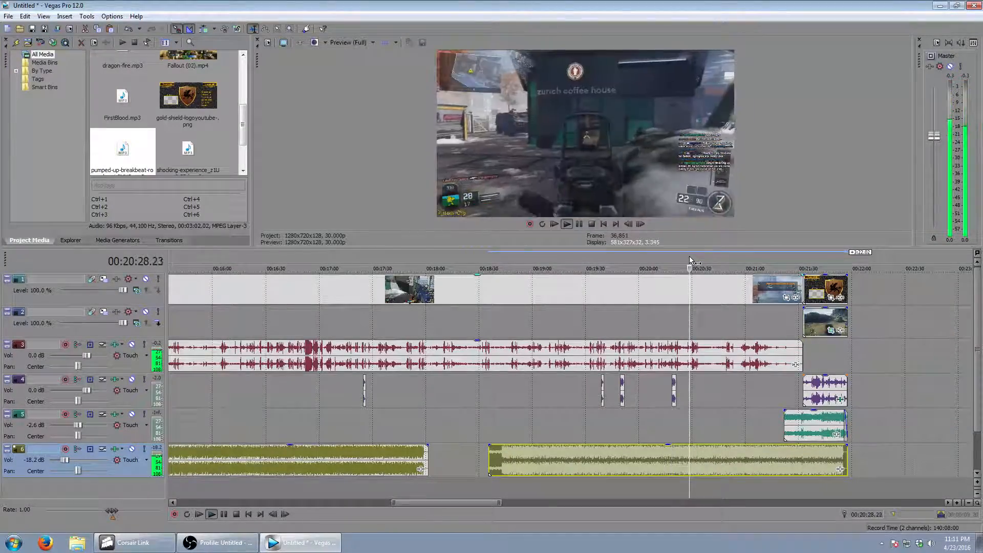
left_click(727, 261)
left_click(223, 515)
scroll(502, 419, "up", 5)
left_click_drag(972, 461, 577, 469)
- Replay the match ending, pause at 00:20:51.07, and shift the pasted clip 0.24 earlier so its beat stops there
left_click(210, 516)
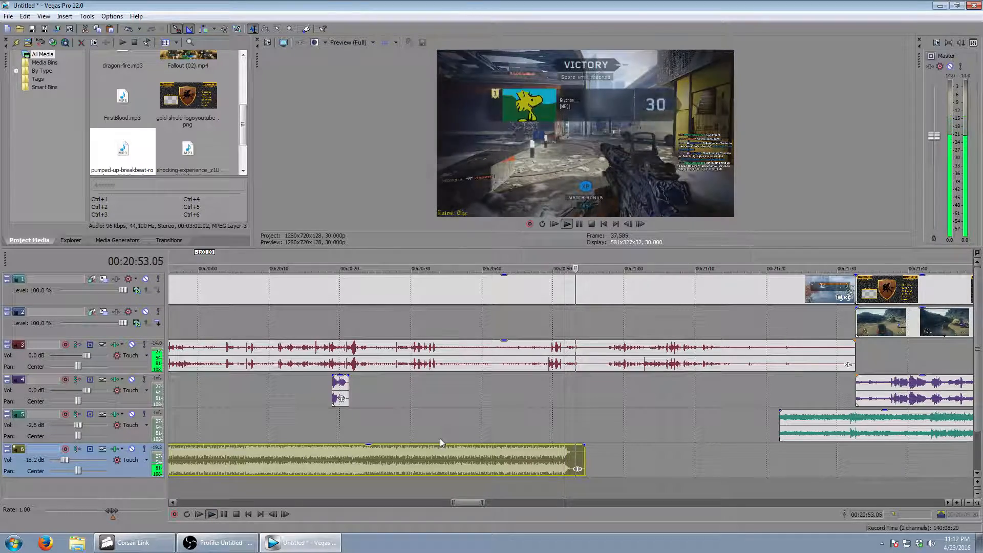
left_click(557, 262)
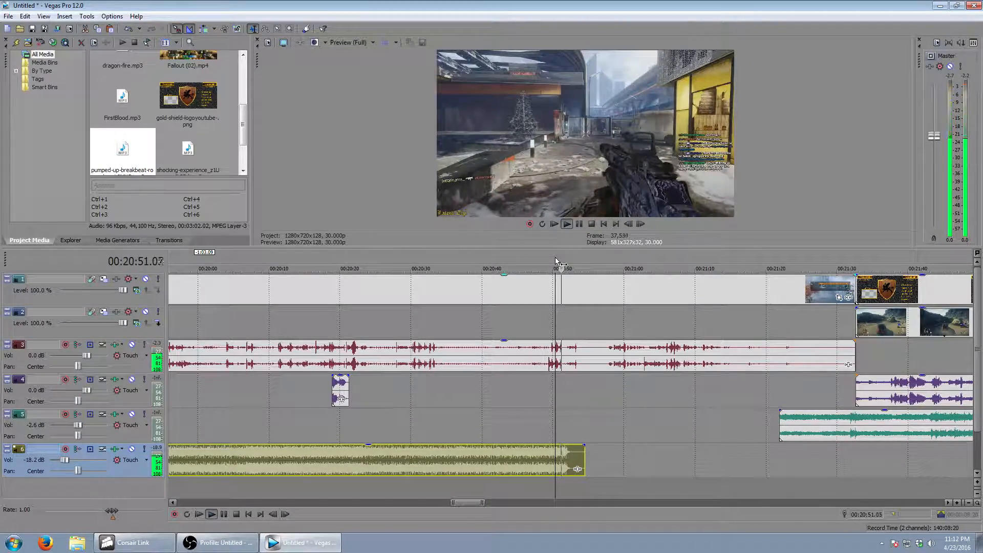
scroll(579, 408, "up", 2)
scroll(579, 408, "up", 1)
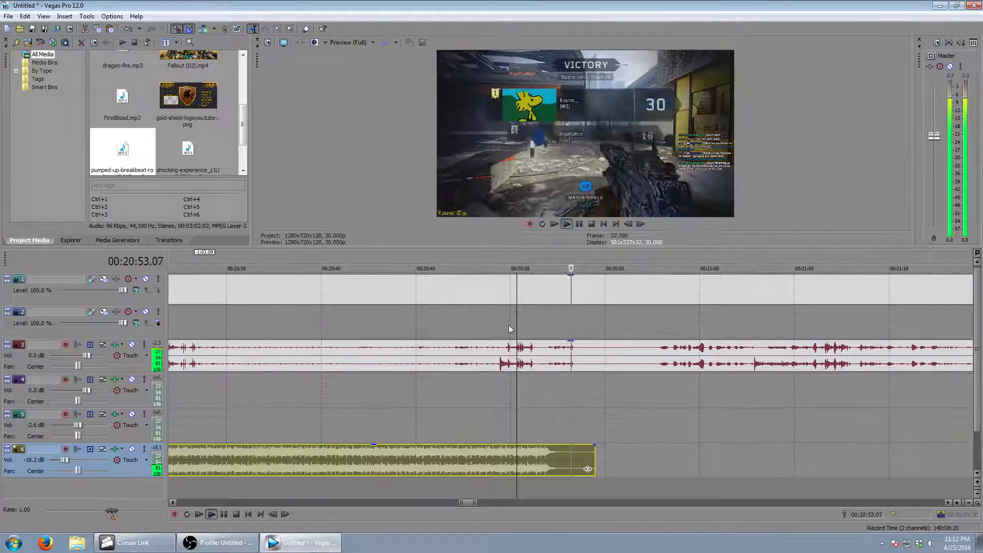
left_click(209, 515)
left_click(225, 514)
left_click_drag(515, 455, 505, 454)
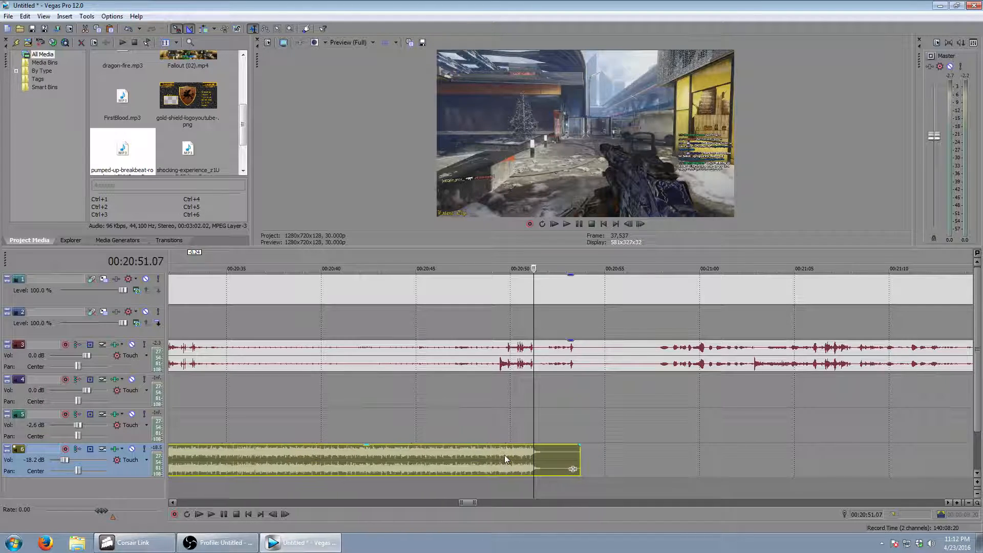
- Step back to frame 00:20:51.00, slide the pasted clip another 0.05 earlier, and play the match ending to check the timing
left_click(271, 514)
left_click(272, 515)
left_click(271, 514)
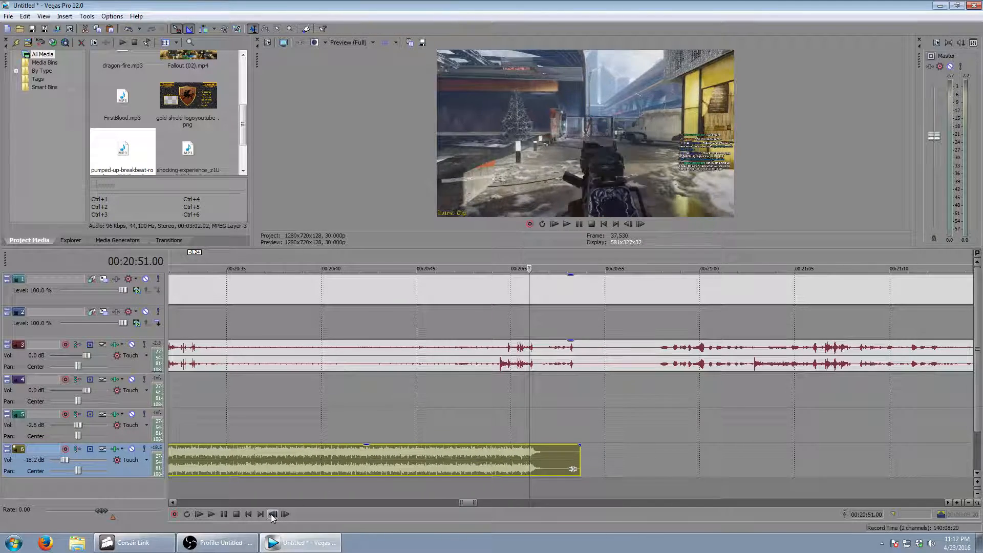
left_click(272, 514)
left_click(286, 514)
left_click_drag(483, 463, 479, 459)
left_click(211, 514)
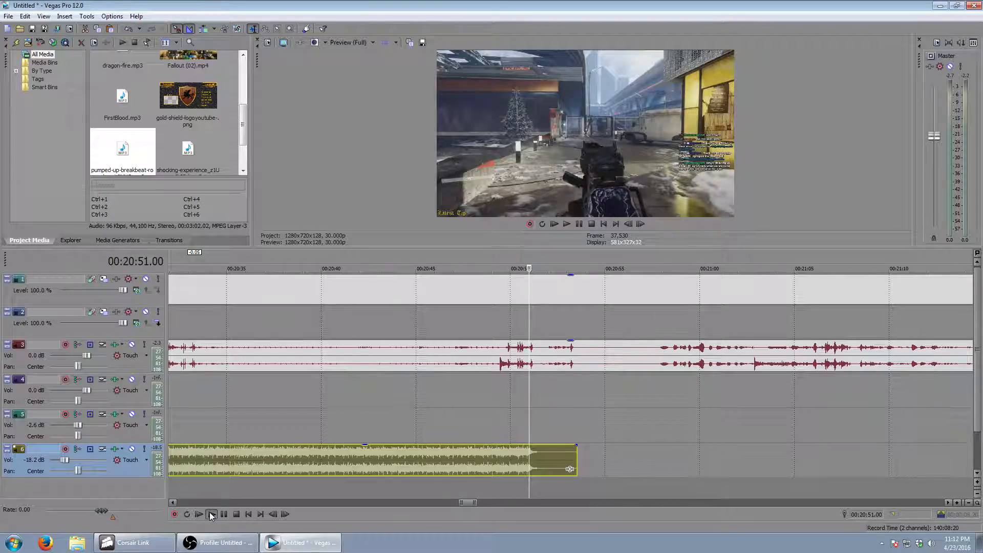
left_click(508, 260)
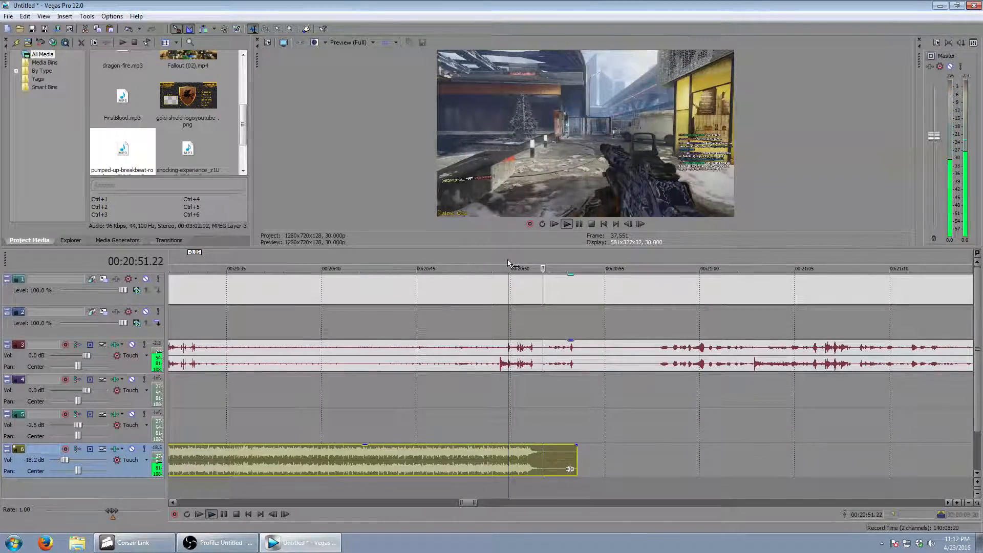
- Trim the start of the pasted clip to leave a 1.00 crossfade near 00:18:01, and play across it
scroll(494, 368, "down", 5)
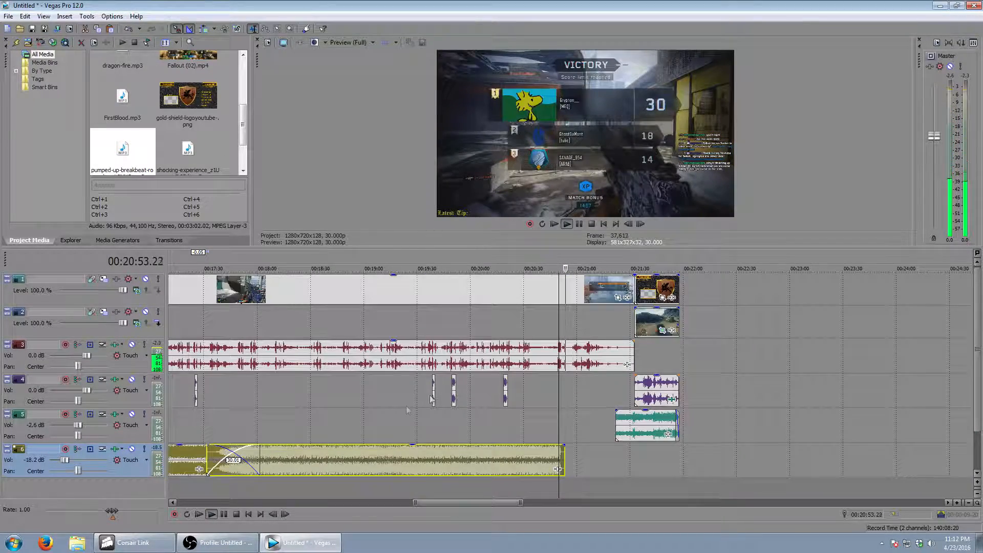
scroll(407, 409, "down", 2)
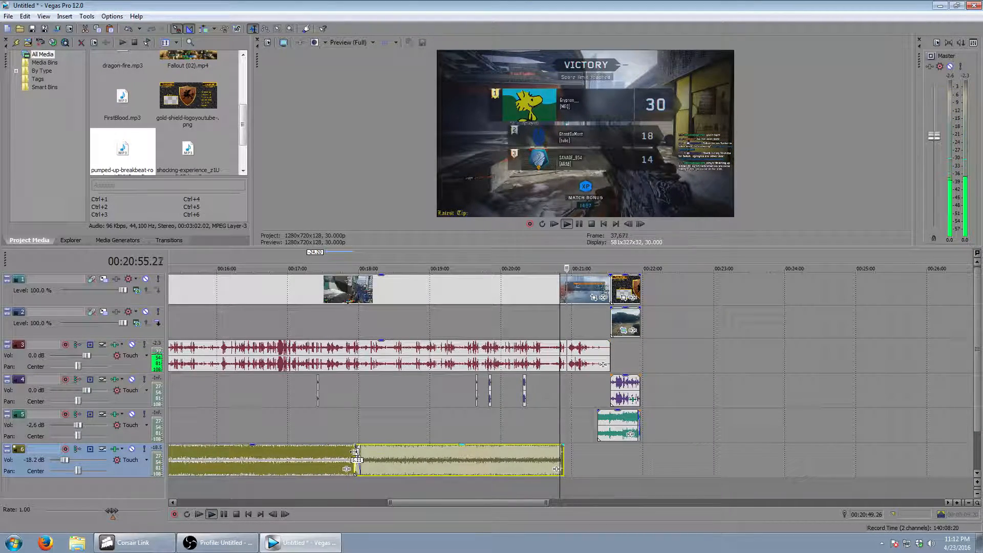
left_click(360, 265)
scroll(632, 403, "up", 6)
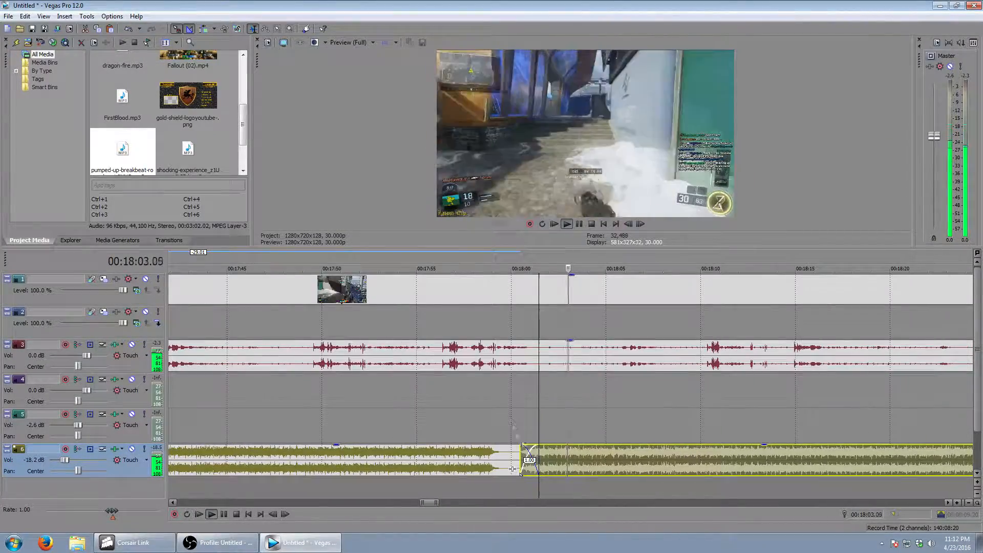
- Trim the earlier music clip back to about 00:17:54, extend the following clip to a 1.00 crossfade with it, and play across the join
left_click_drag(513, 469, 404, 469)
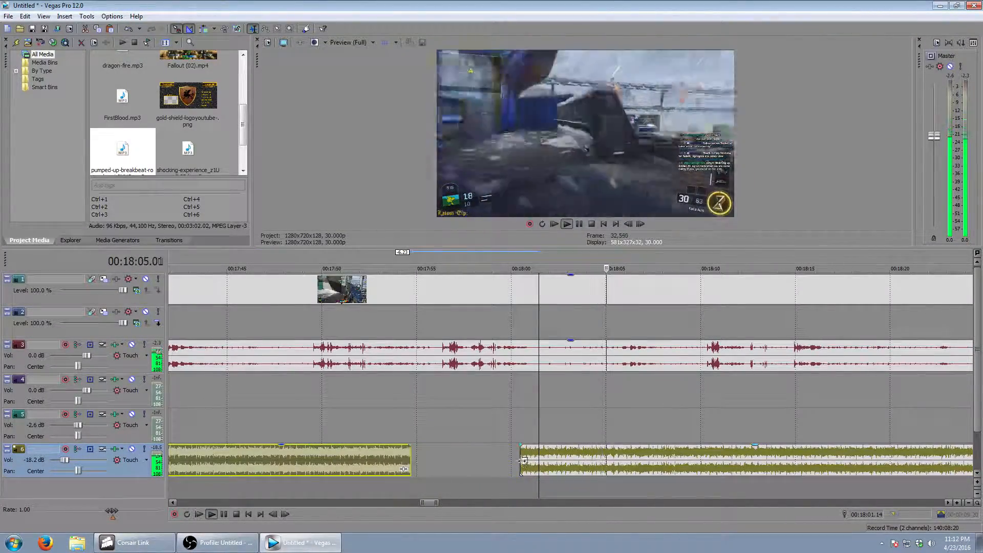
left_click_drag(522, 461, 393, 461)
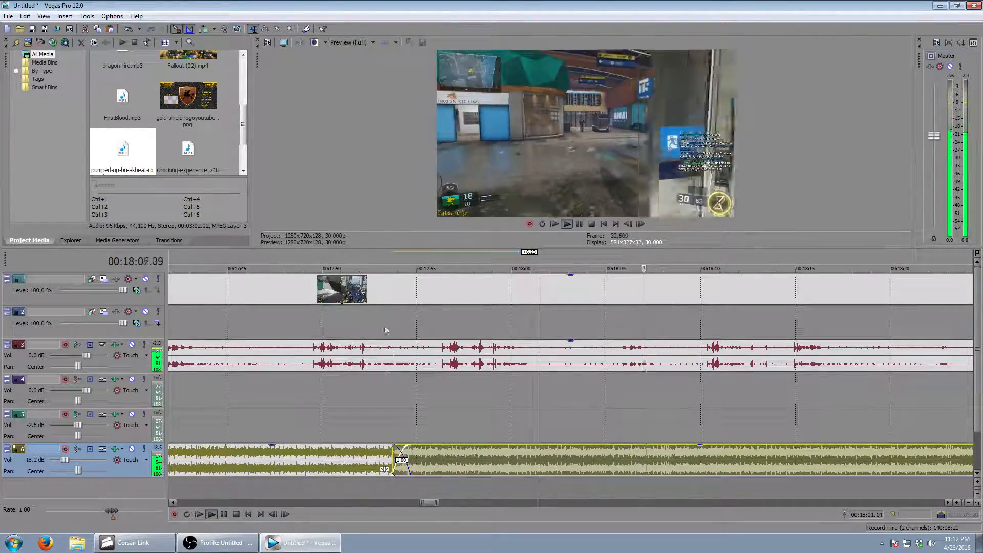
left_click(385, 330)
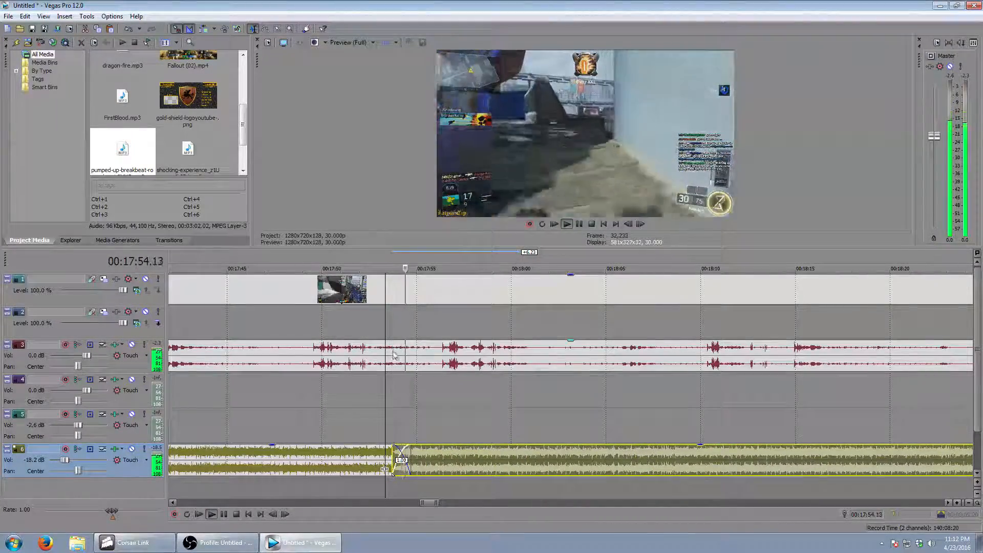
scroll(384, 417, "down", 3)
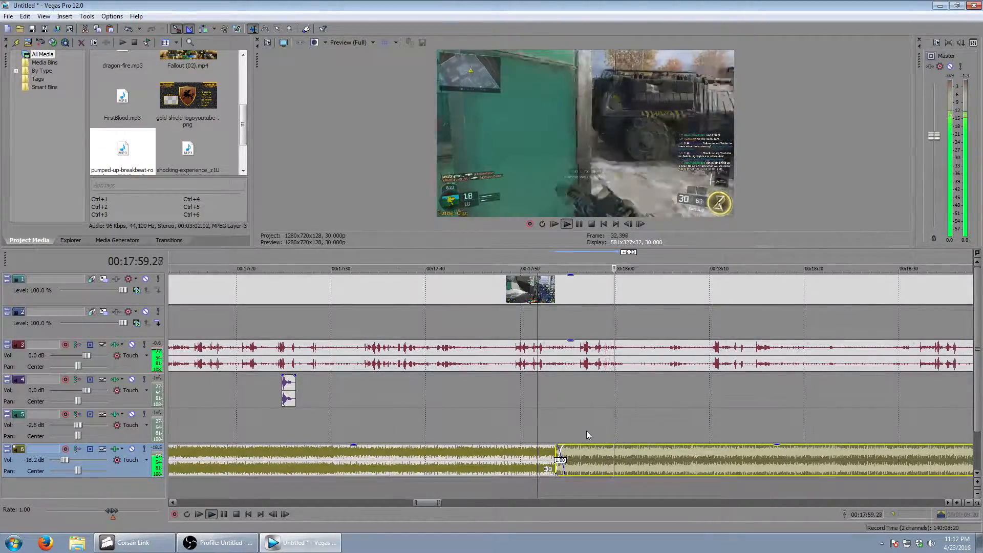
- Lower the background music track's volume to -21.4 dB while listening, and stop playback
scroll(586, 432, "down", 6)
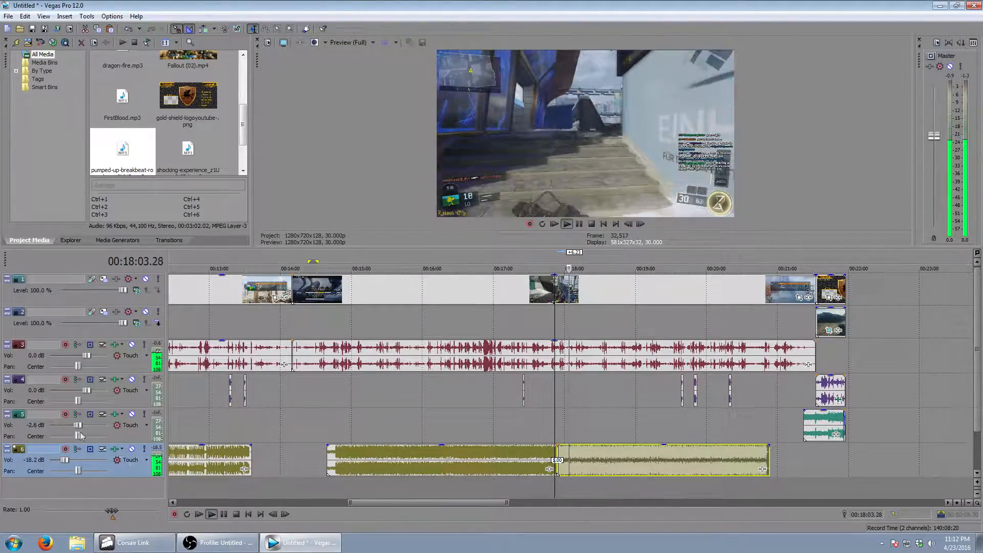
left_click_drag(65, 461, 63, 461)
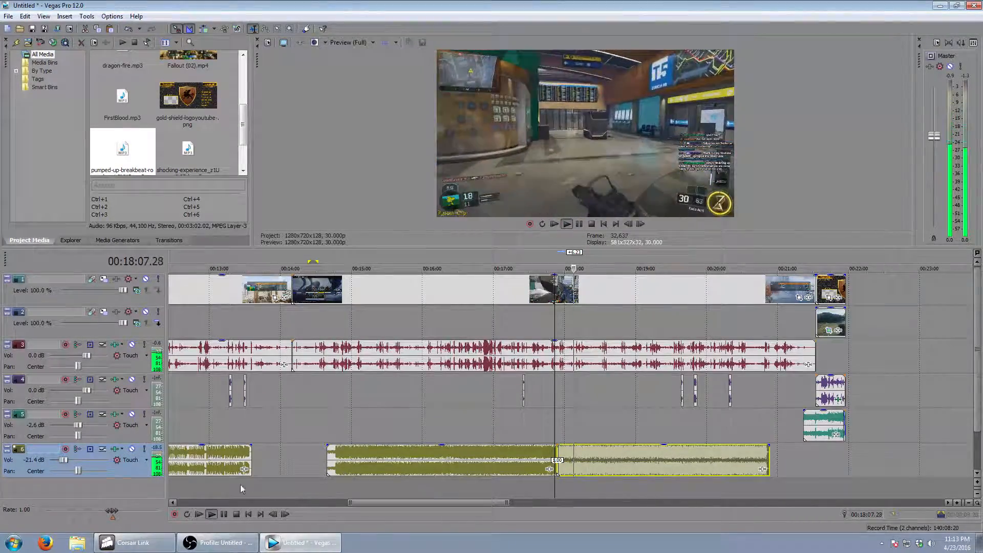
left_click(235, 514)
- Check the music level against the first match's audio by playing from 00:01:26.15 and again from about 00:03:20
scroll(551, 373, "down", 3)
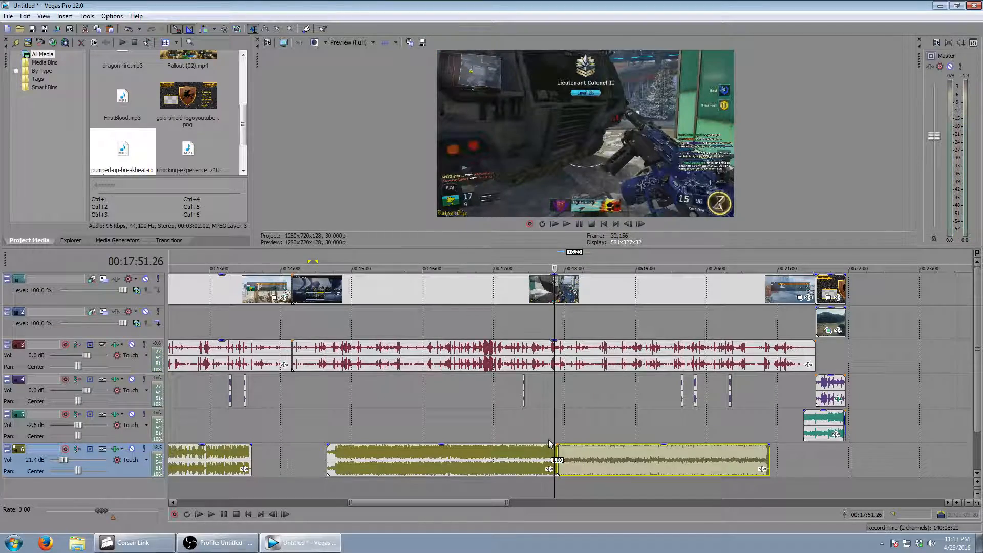
scroll(551, 372, "down", 3)
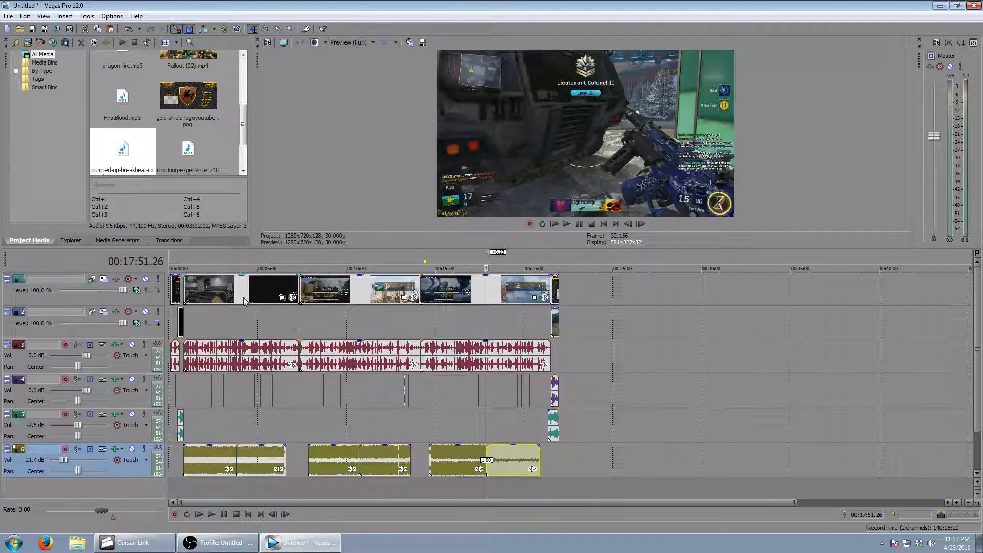
left_click(181, 269)
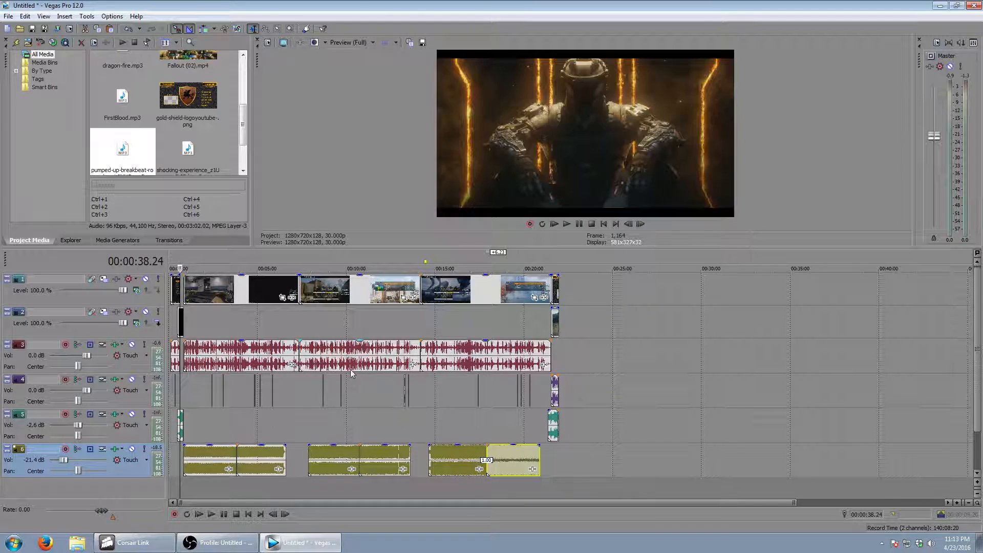
scroll(359, 374, "up", 3)
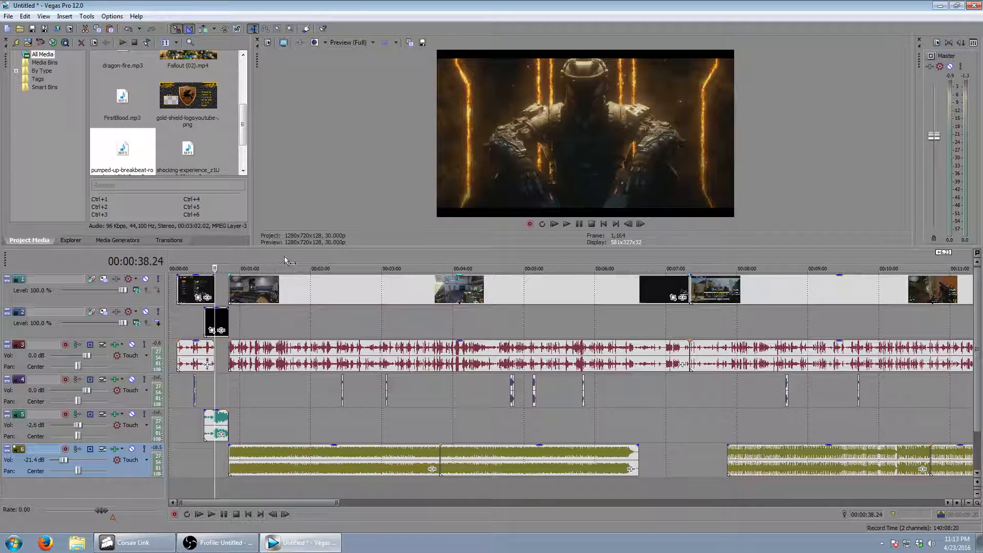
left_click(272, 318)
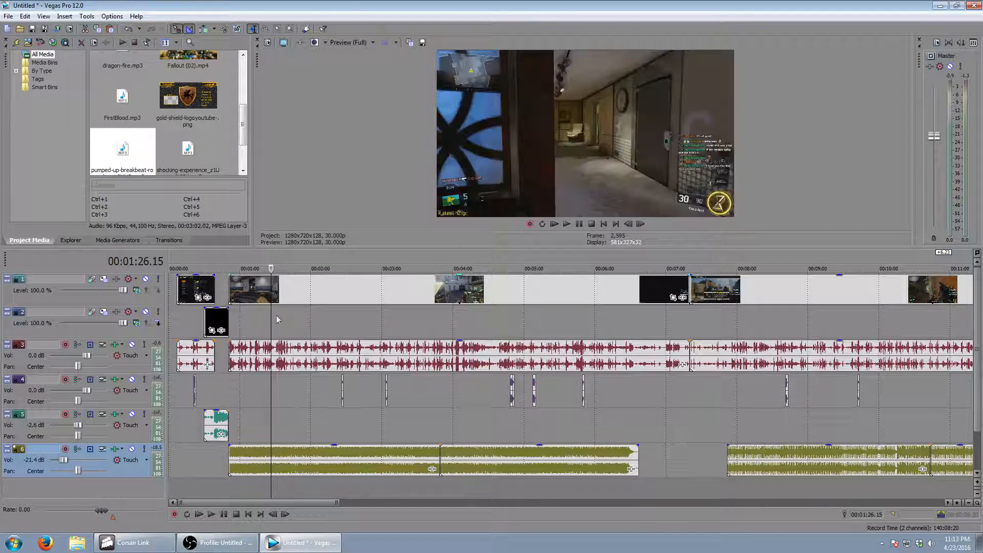
left_click(210, 514)
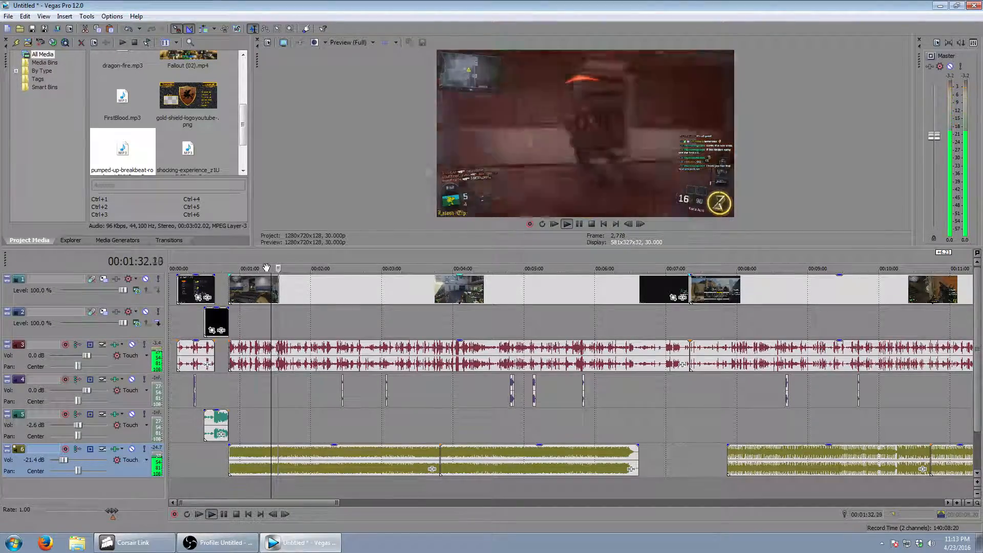
left_click(404, 258)
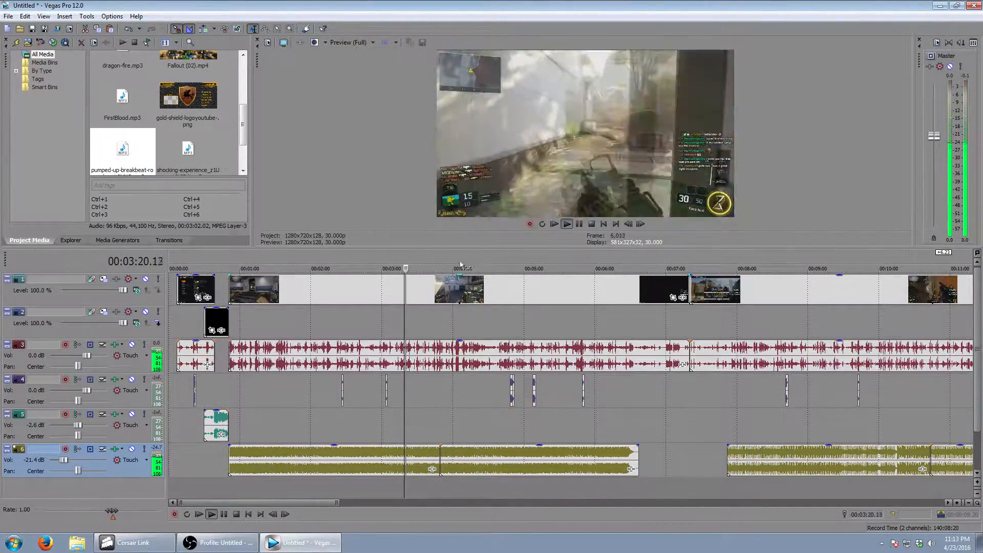
left_click(236, 515)
- Spot-check the music balance by playing short passages across the rest of the first match and the second and third matches
left_click(216, 289)
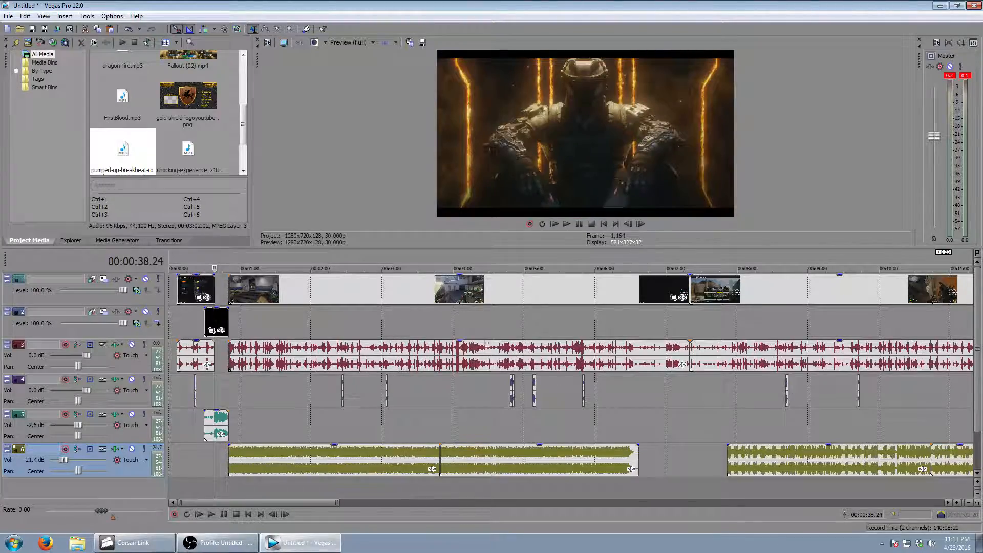
left_click(450, 312)
key("space")
left_click(578, 263)
left_click(791, 262)
scroll(790, 262, "down", 3)
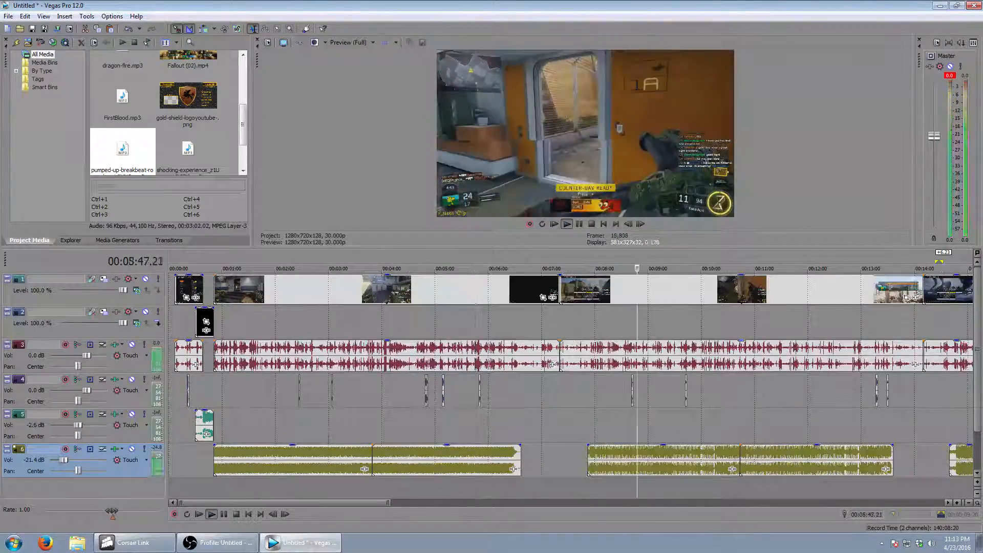
left_click(428, 262)
left_click(468, 259)
left_click(501, 261)
left_click(517, 262)
left_click(617, 260)
scroll(617, 261, "down", 1)
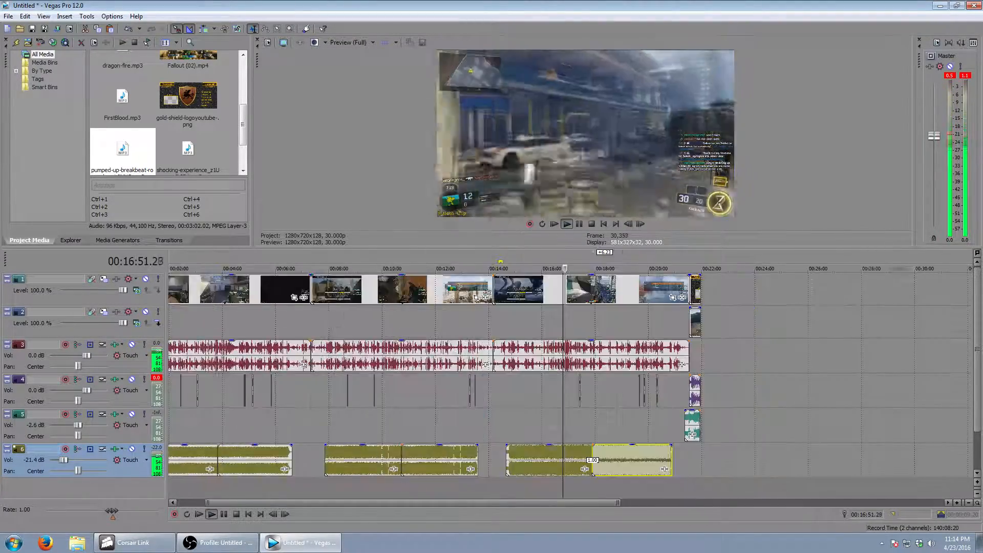
- Stop playback and place the cursor at 00:00:38.24, where the opening clip ends
left_click(237, 515)
scroll(204, 410, "down", 3)
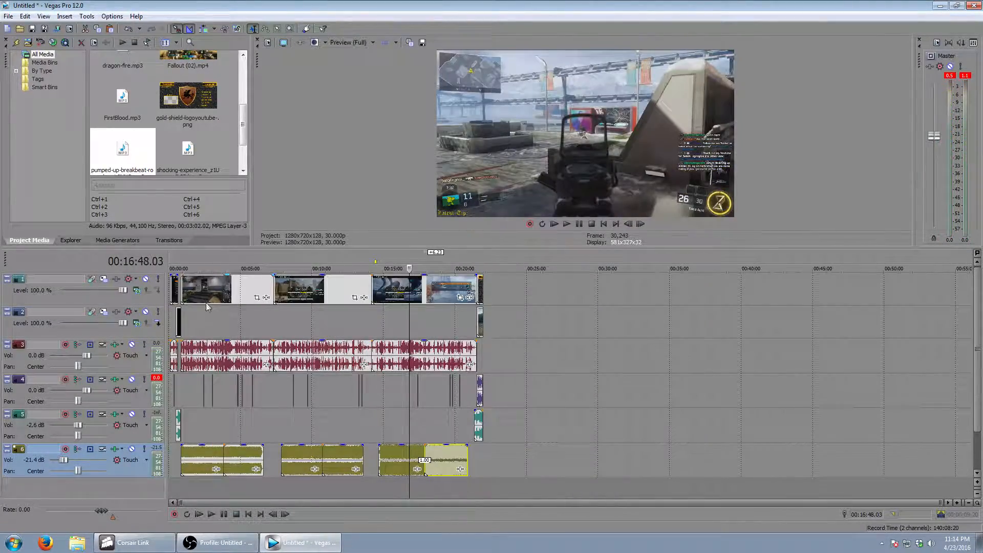
left_click(179, 261)
scroll(535, 352, "up", 10)
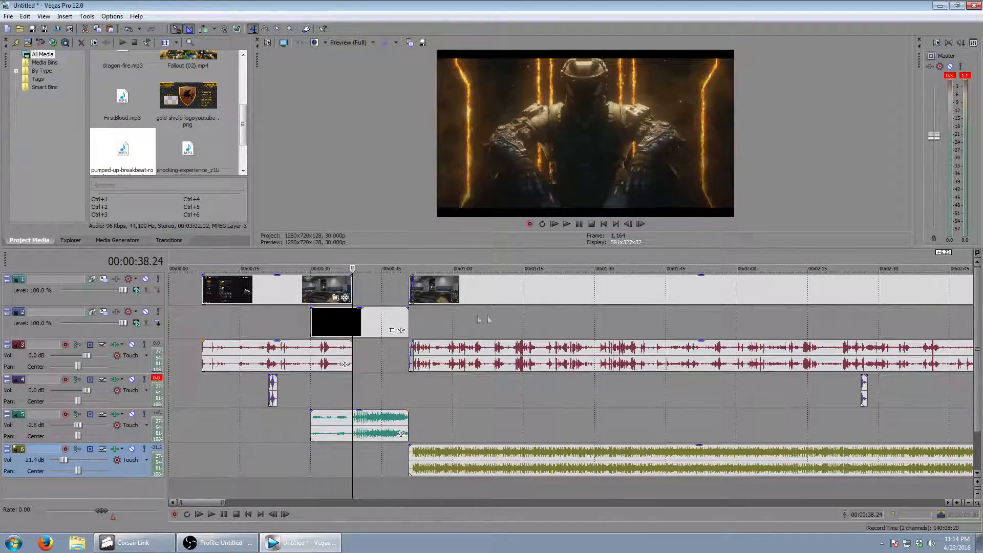
scroll(866, 381, "down", 5)
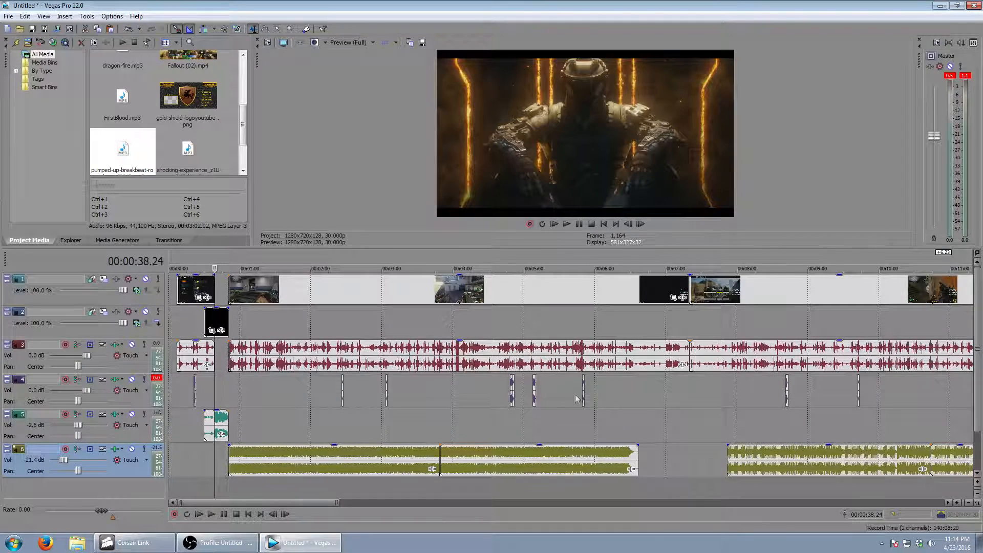
scroll(839, 311, "down", 3)
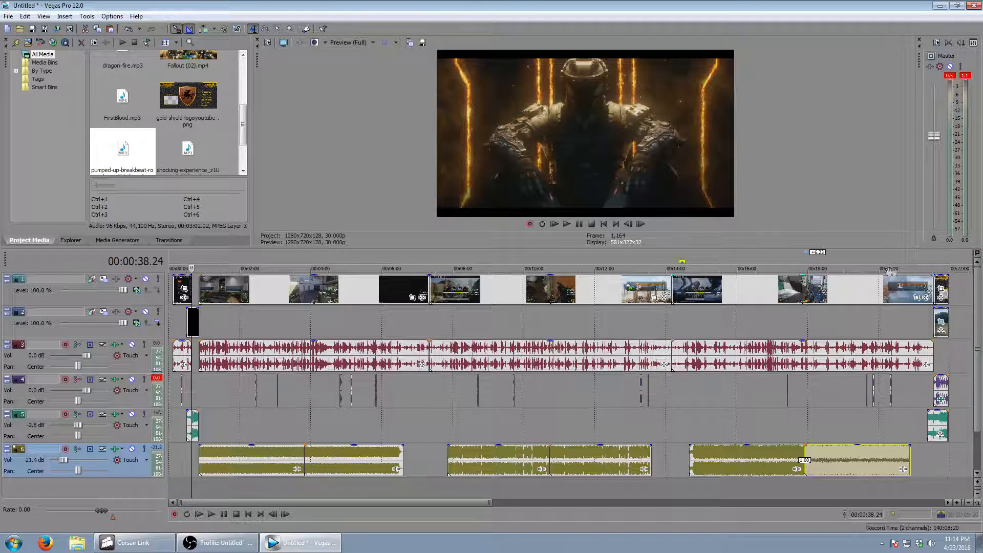
scroll(341, 384, "up", 3)
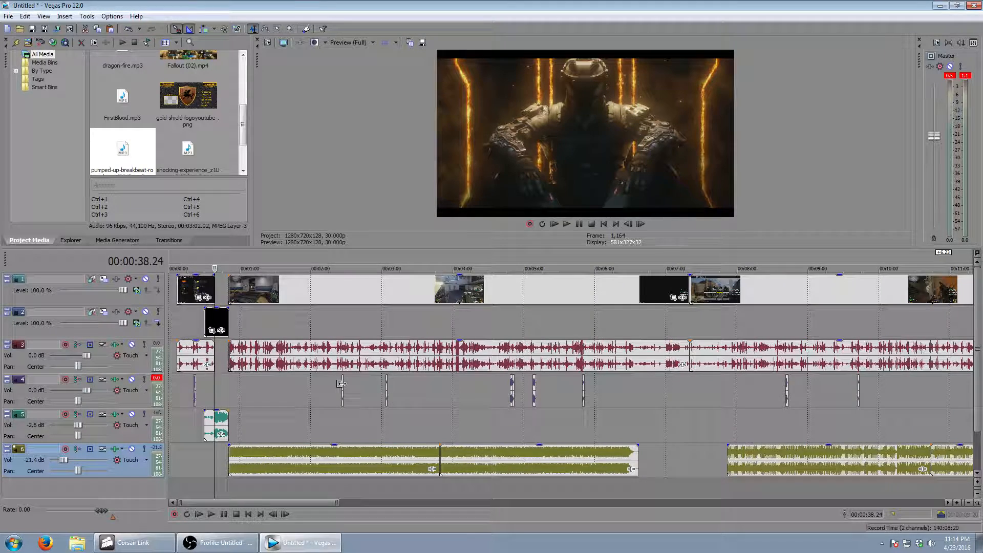
scroll(341, 384, "up", 3)
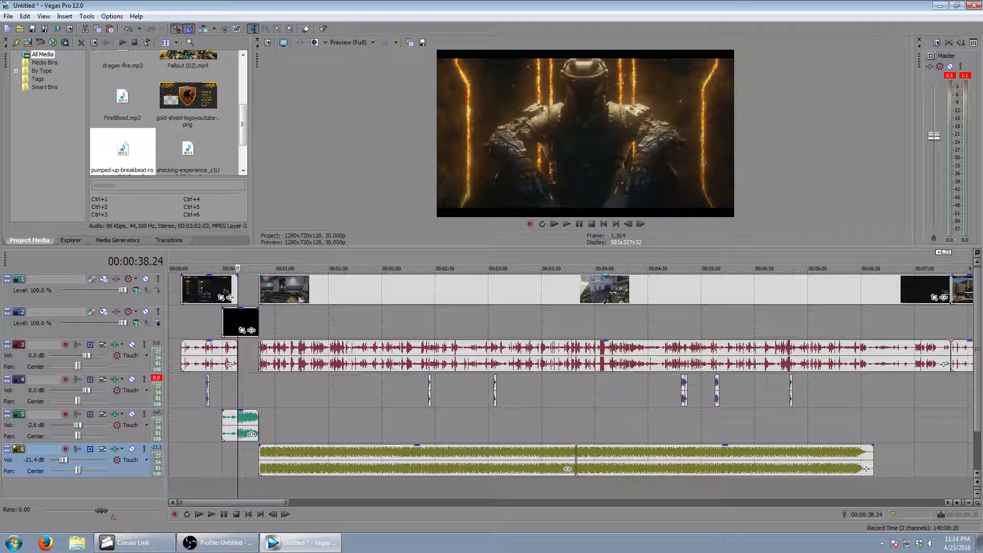
scroll(342, 384, "up", 3)
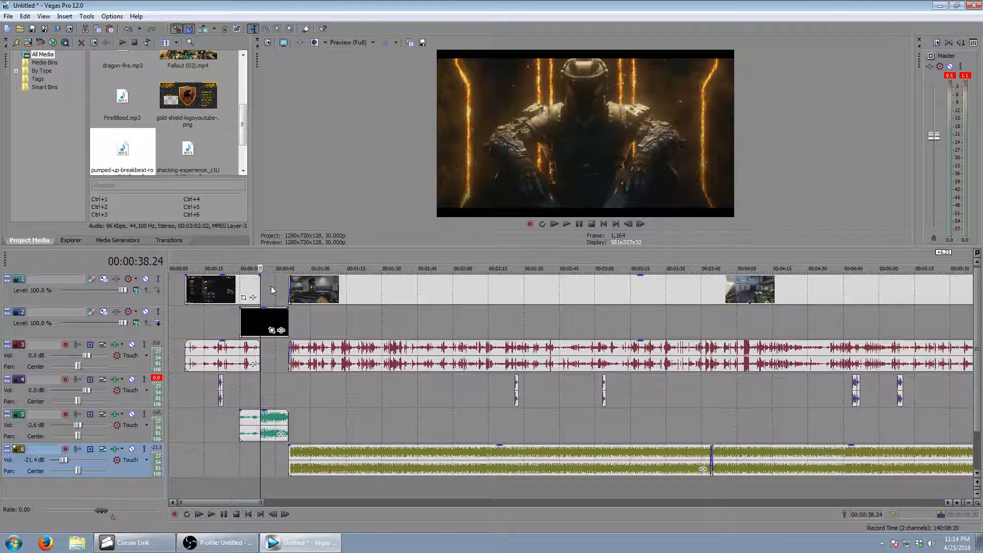
scroll(281, 288, "down", 6)
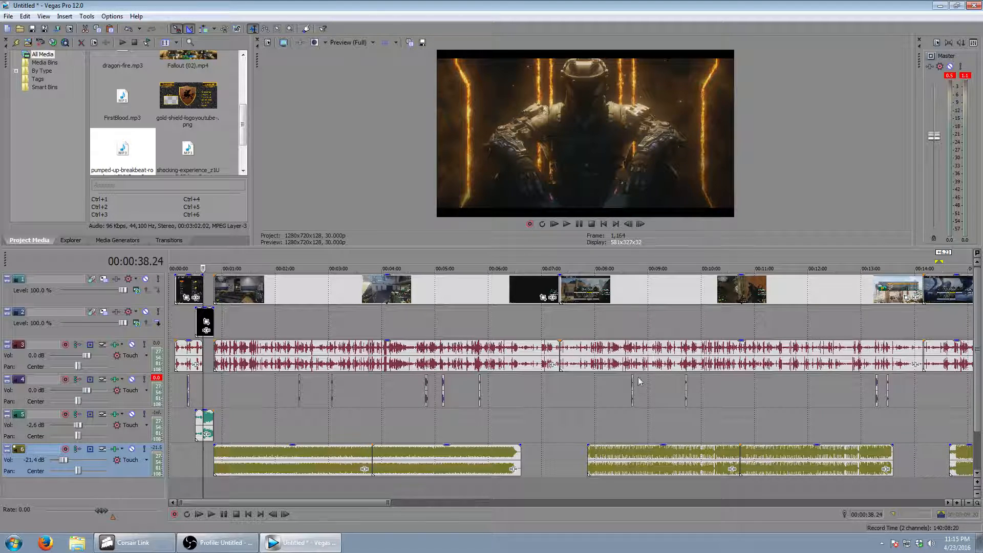
- Insert a Titles & Text event on the upper video track at 00:00:38.24 reading "Eff Your Spawns"
scroll(639, 382, "up", 6)
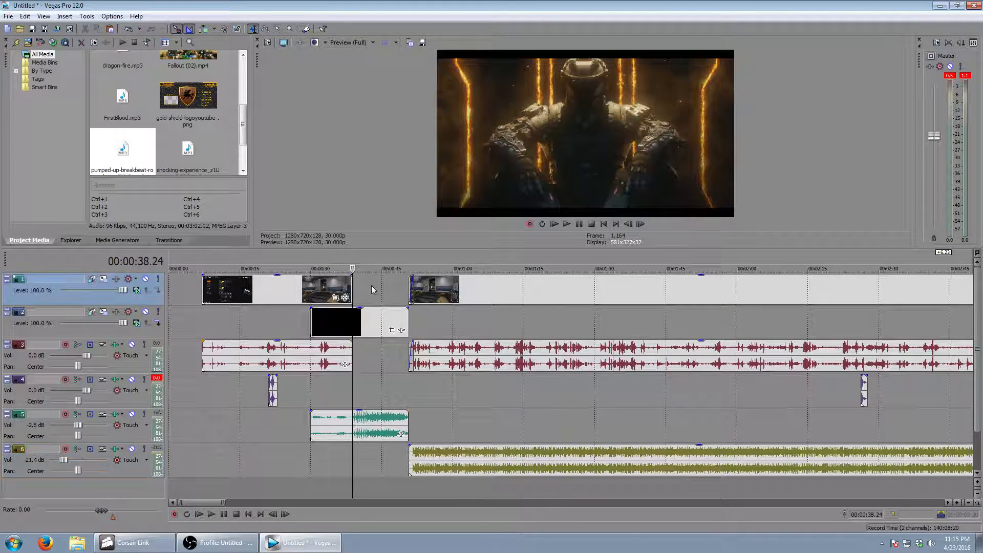
right_click(371, 285)
left_click(427, 440)
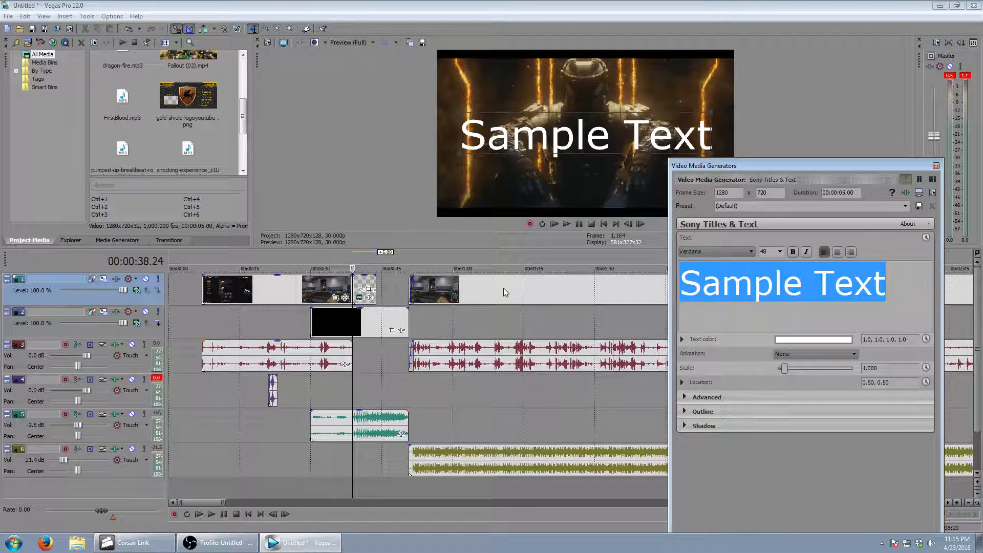
type("Eff Your Spawns")
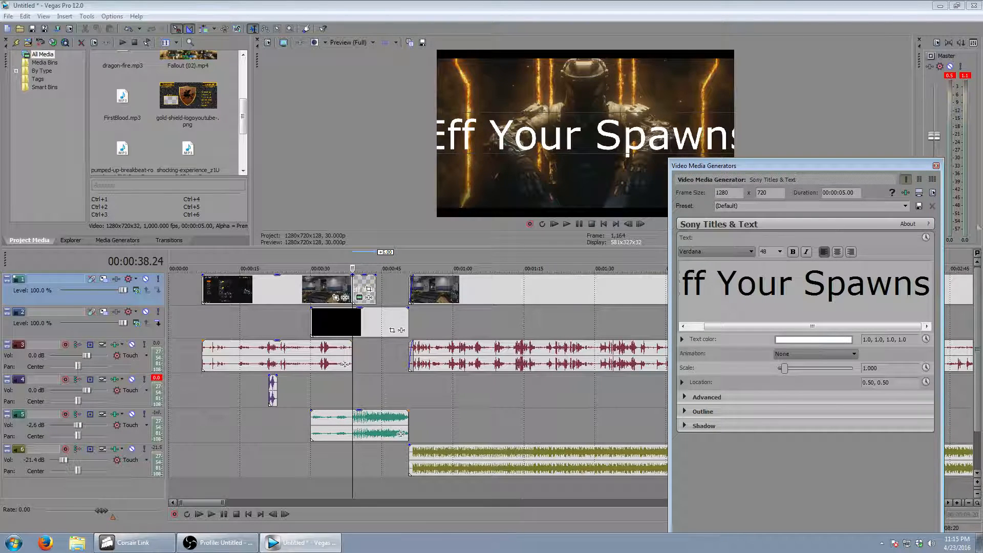
- Try the Armalite Rifle font on the title, set it to ARMY RUST instead, and move the text down to location 0.50, 0.19
left_click_drag(936, 287, 686, 284)
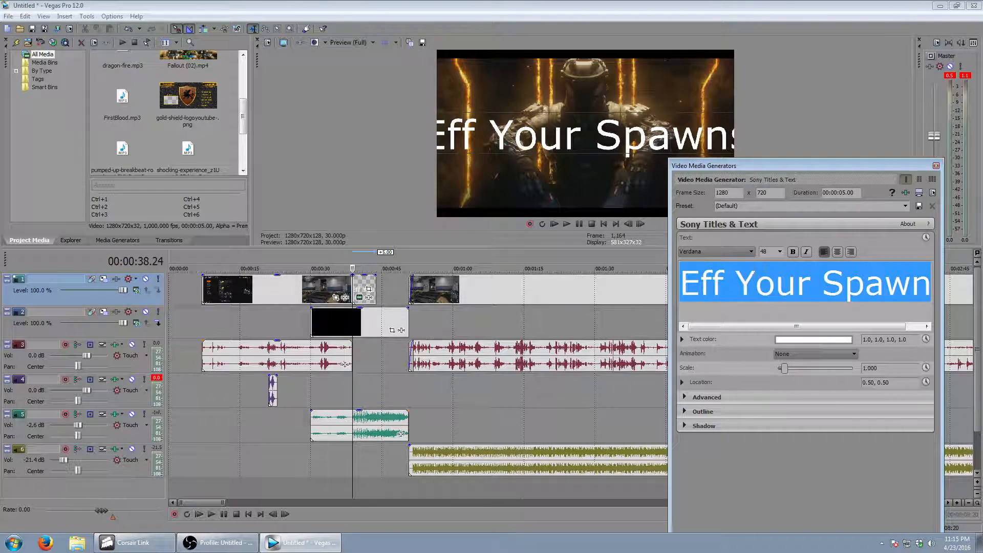
left_click(747, 251)
left_click_drag(750, 443, 751, 307)
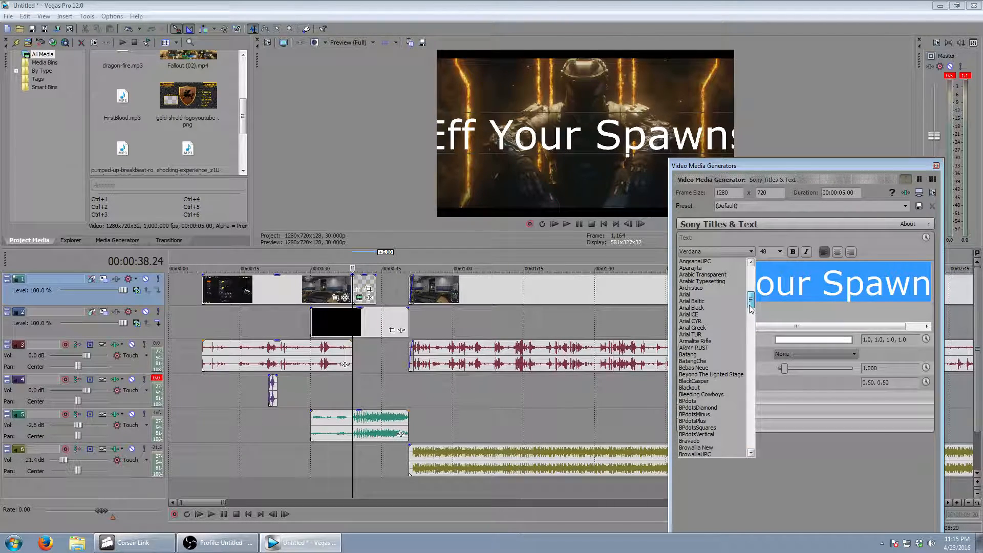
left_click(711, 341)
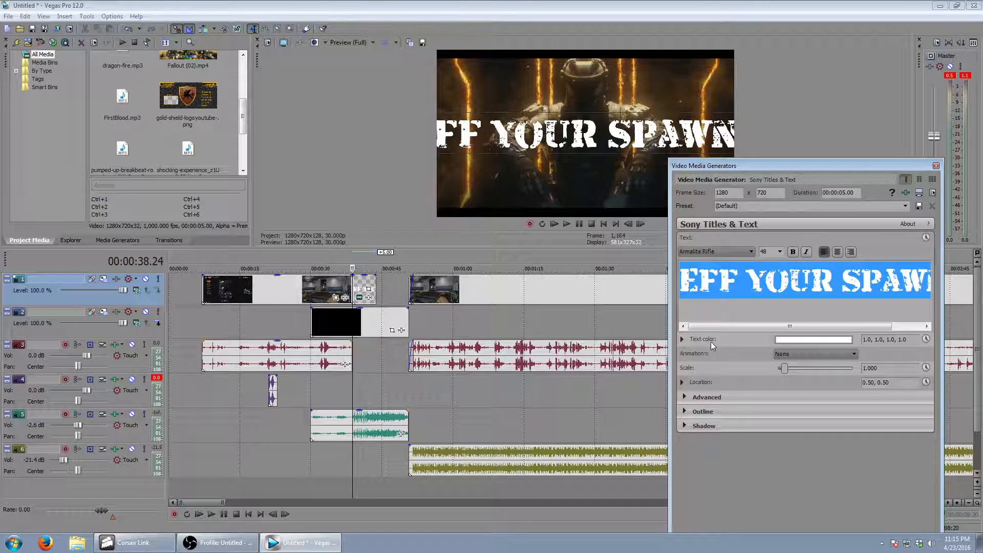
left_click(752, 251)
left_click(710, 271)
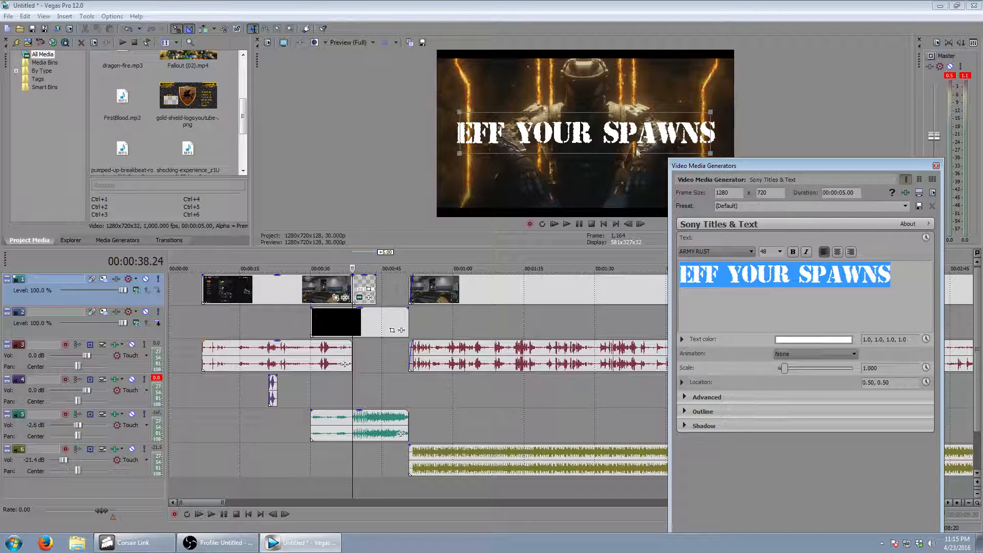
left_click_drag(584, 134, 579, 194)
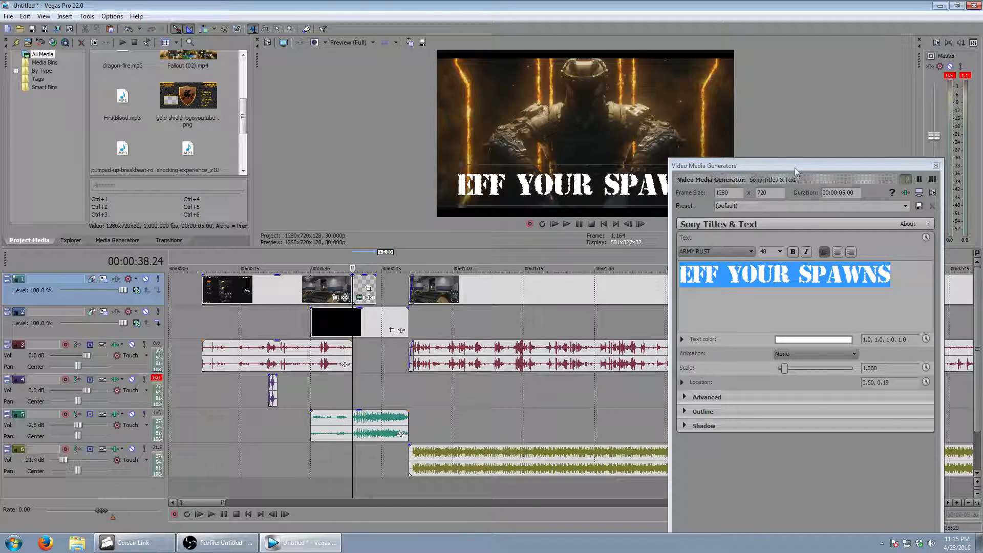
- Give the title text an outline of width 7 in mid grey (HSV value 0.48) and close the title settings
left_click_drag(796, 165, 800, 243)
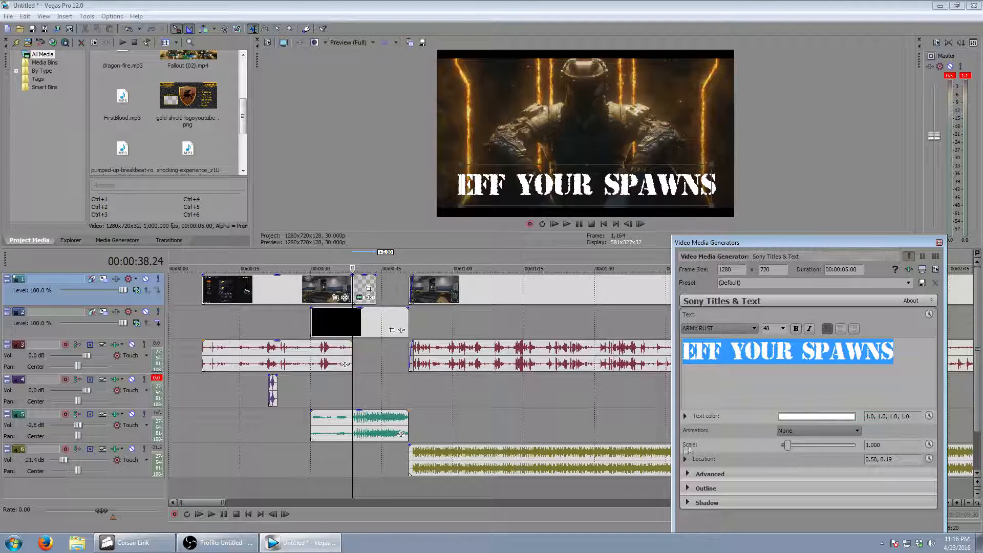
left_click(689, 489)
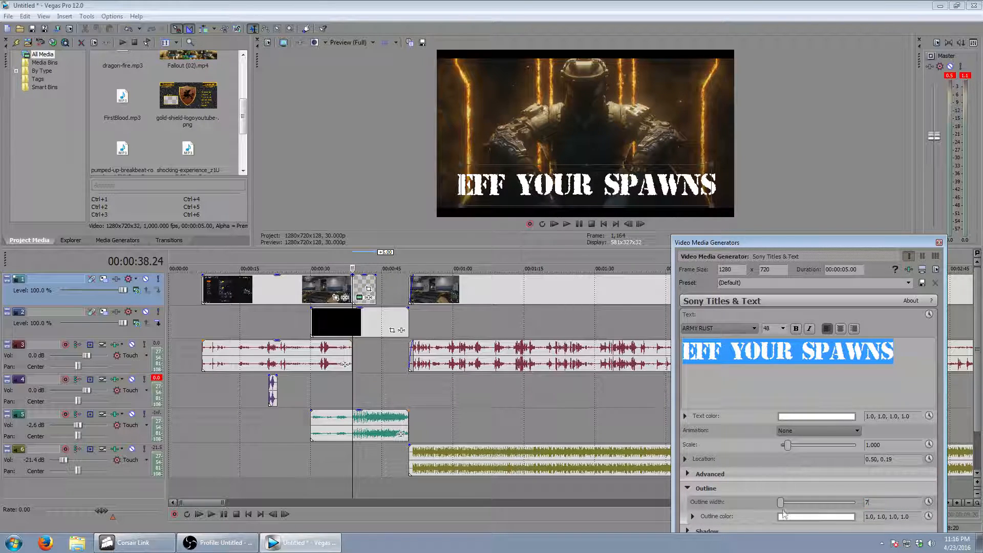
left_click(844, 518)
left_click(744, 419)
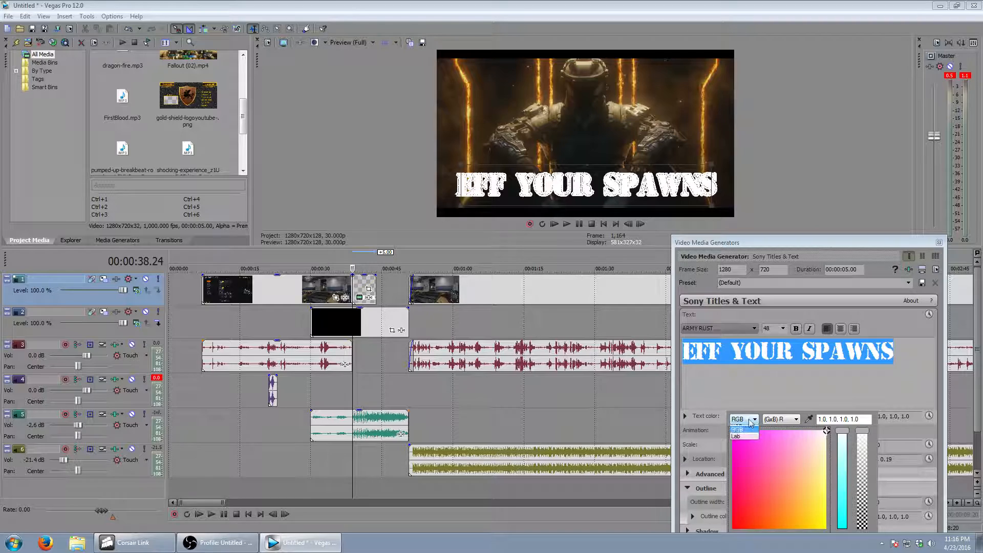
left_click(742, 435)
left_click_drag(733, 433, 732, 481)
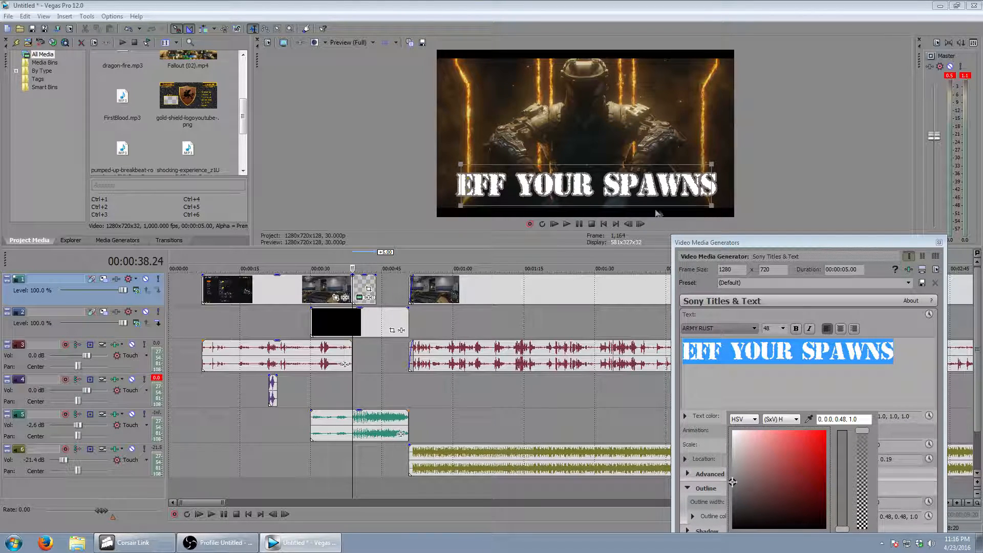
left_click(939, 242)
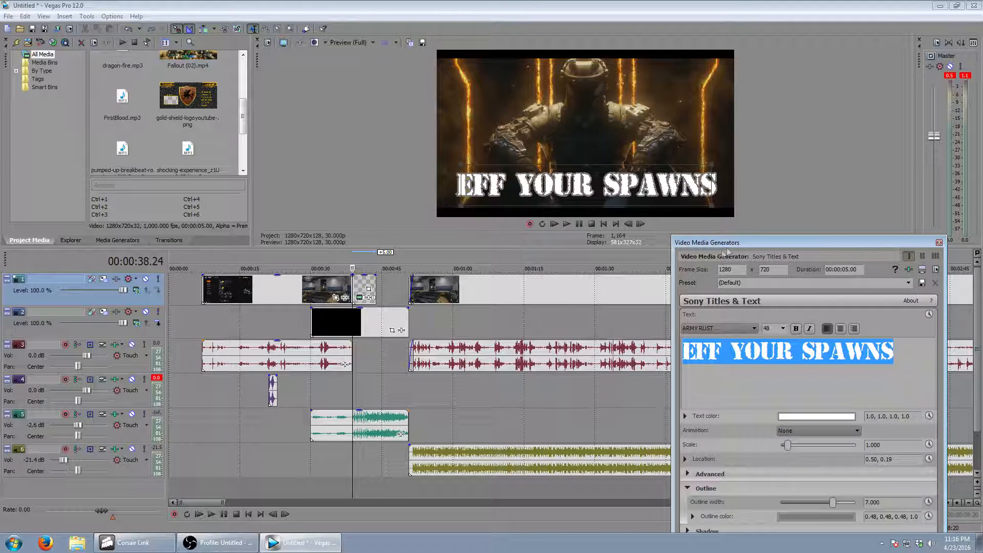
left_click(939, 242)
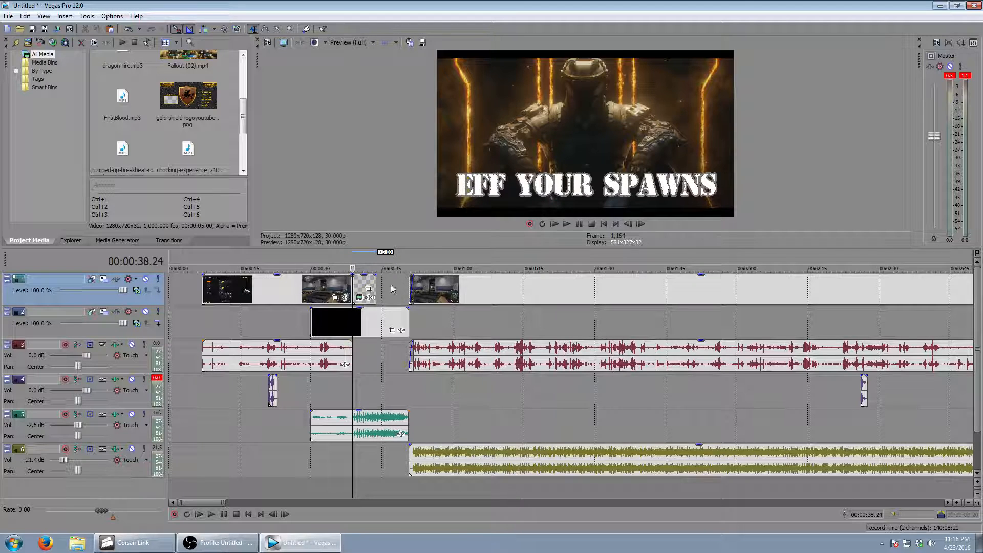
- Extend the title event to the start of the first match clip and add a fade-out beginning at 00:00:49.04
left_click_drag(377, 285, 408, 285)
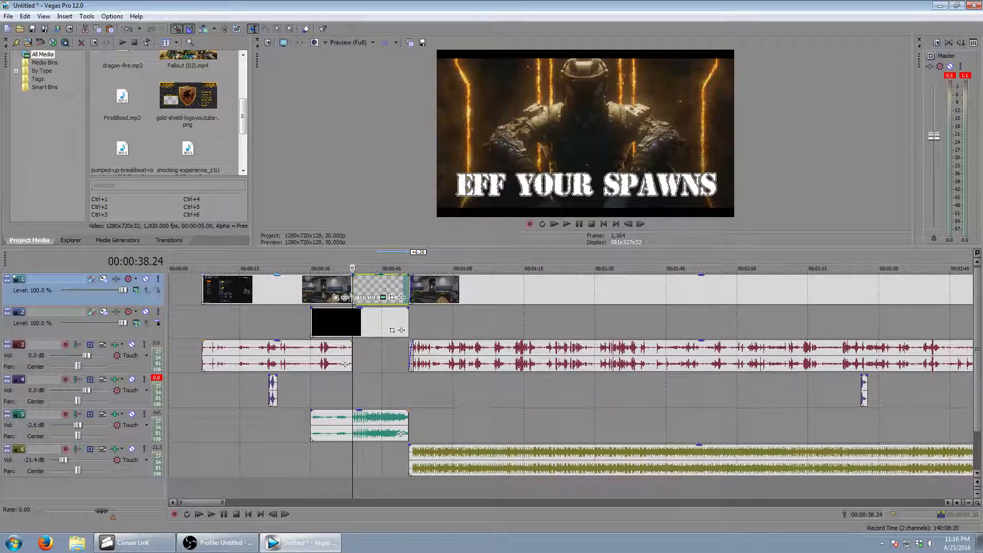
left_click(411, 265)
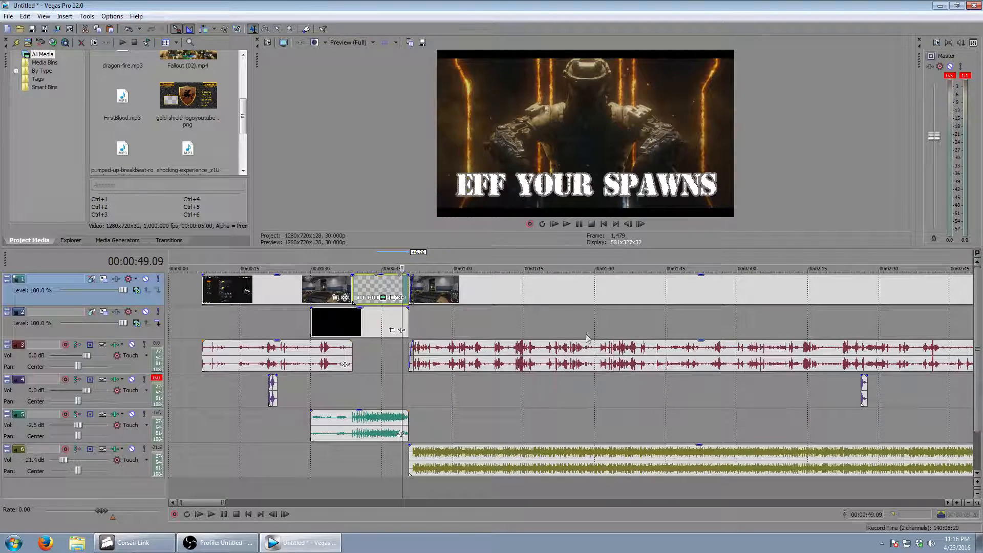
scroll(586, 330, "up", 8)
left_click_drag(588, 265, 553, 259)
left_click_drag(669, 275, 552, 279)
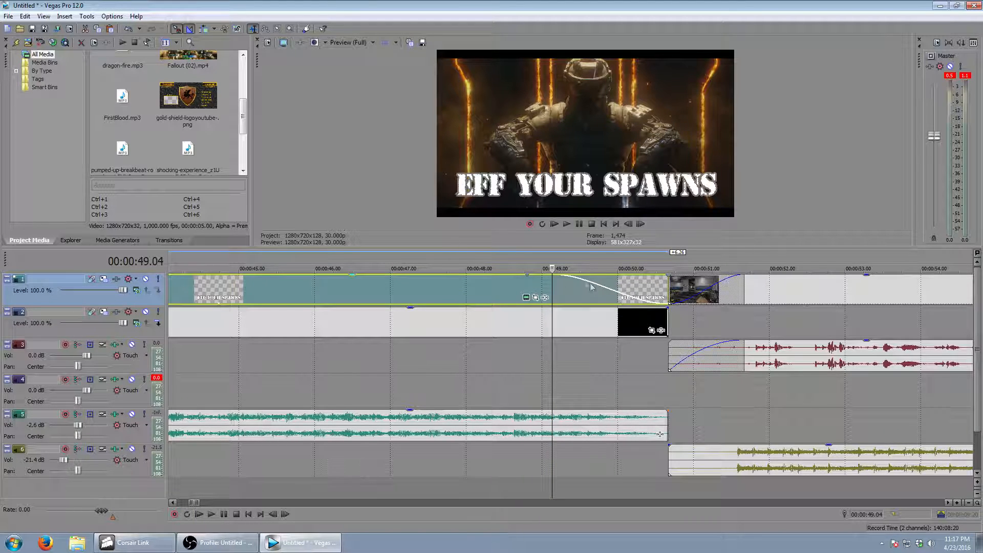
- Play and frame-step through the title's fade-out, and play the transition from the intro into the first match
left_click(211, 514)
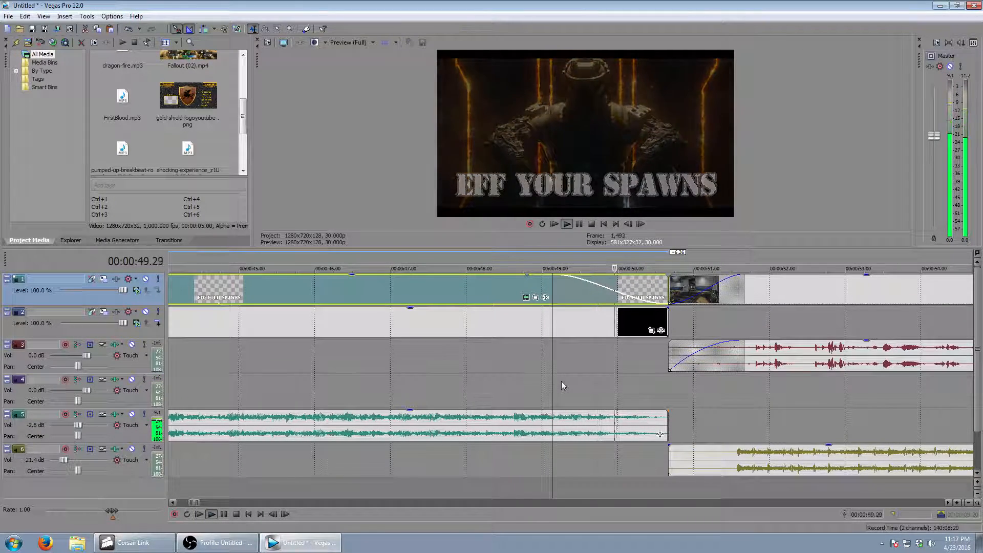
left_click(239, 516)
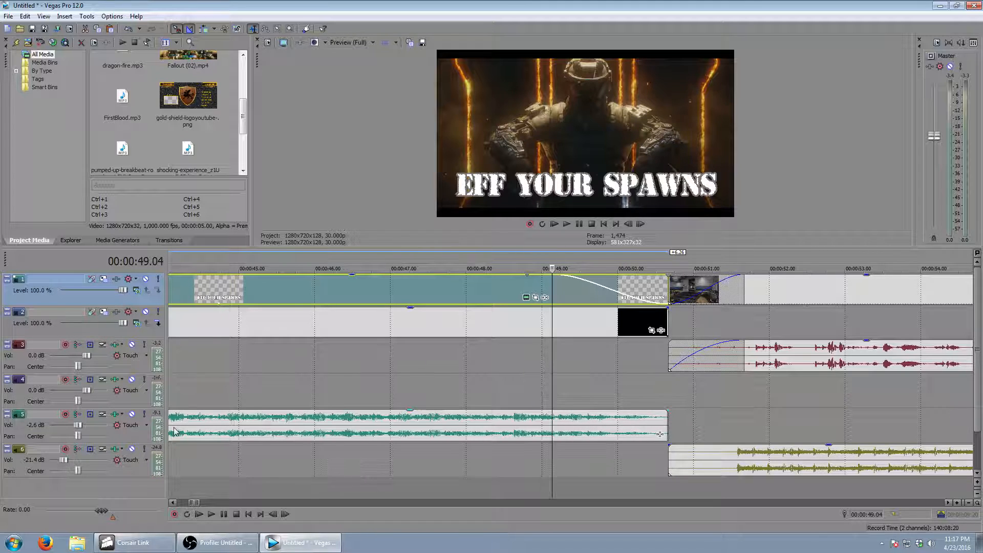
left_click(286, 515)
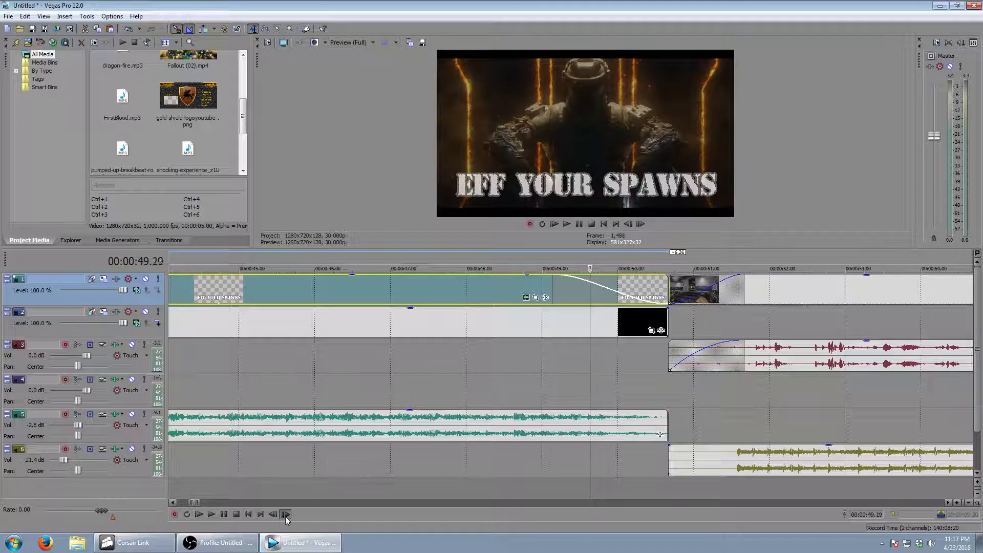
left_click(285, 515)
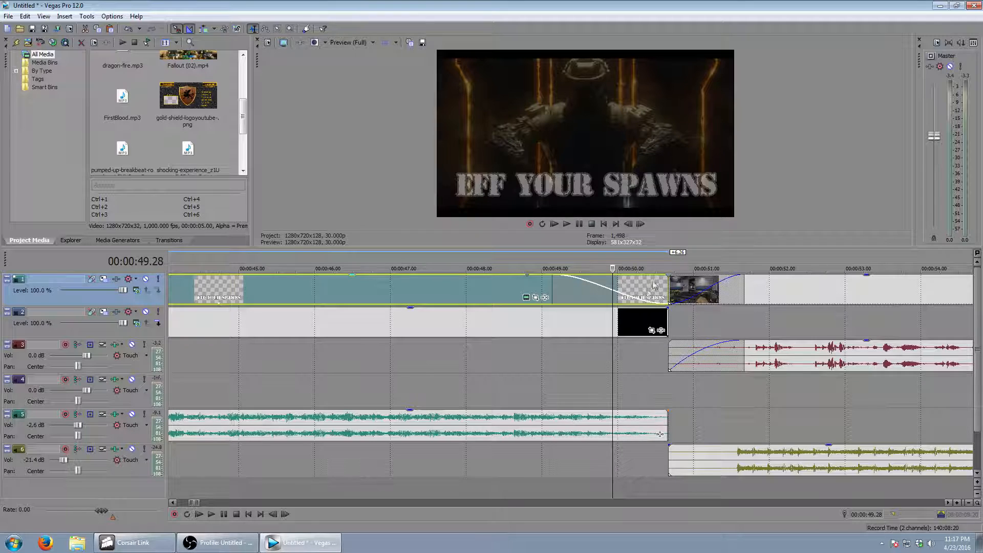
scroll(569, 384, "down", 5)
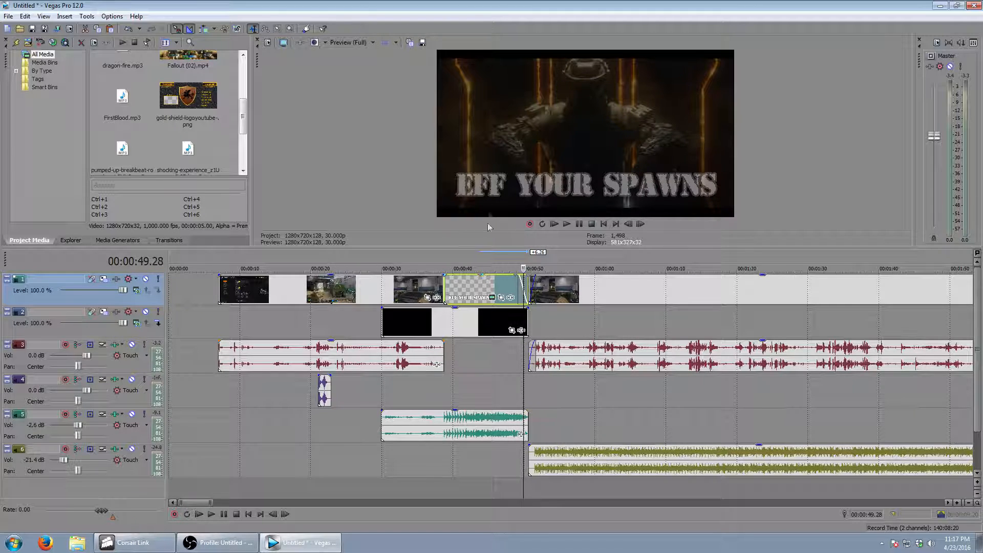
left_click(511, 267)
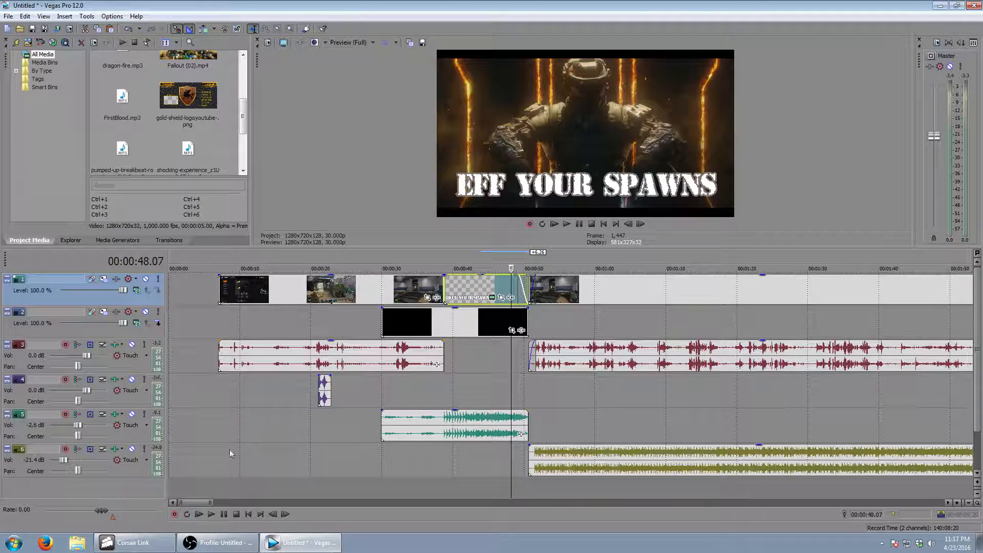
left_click(212, 516)
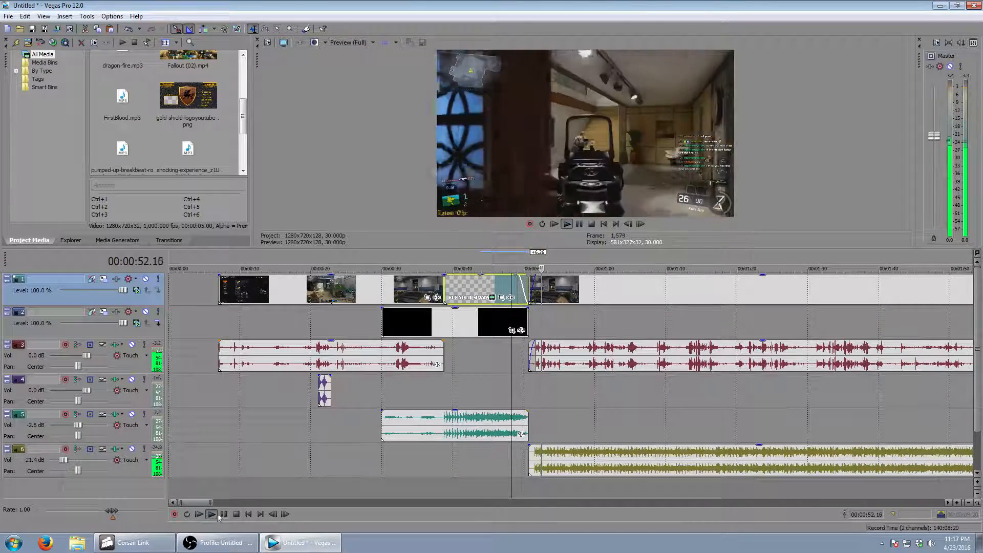
left_click(224, 514)
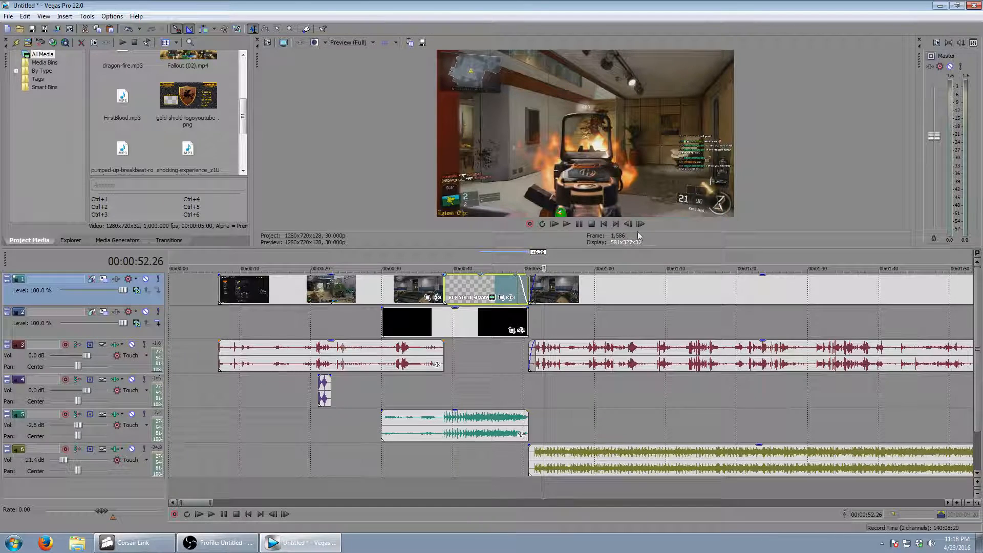
- Set the loop region over the whole project, from 00:00:07.00 to 00:21:57.21
scroll(566, 493, "down", 3)
scroll(566, 487, "down", 3)
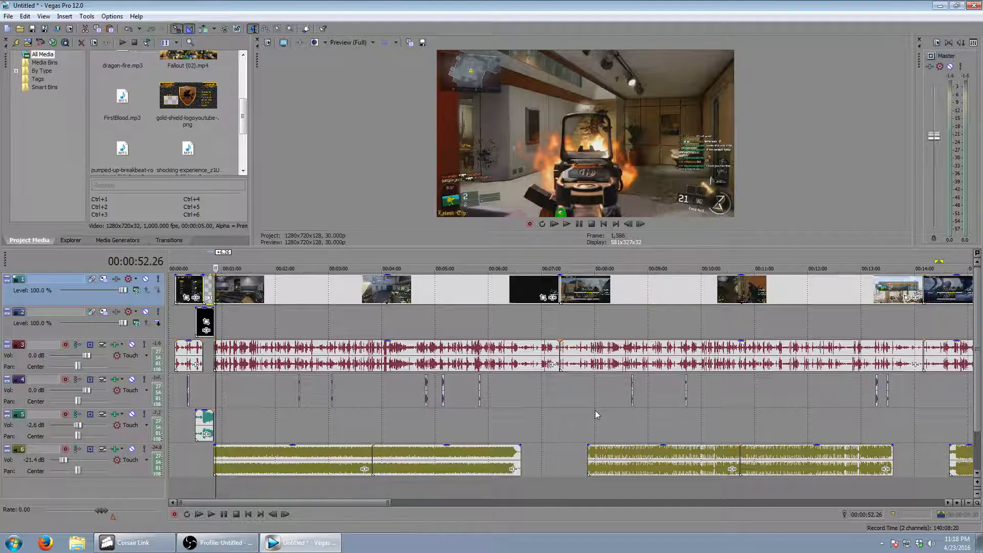
scroll(564, 359, "down", 1)
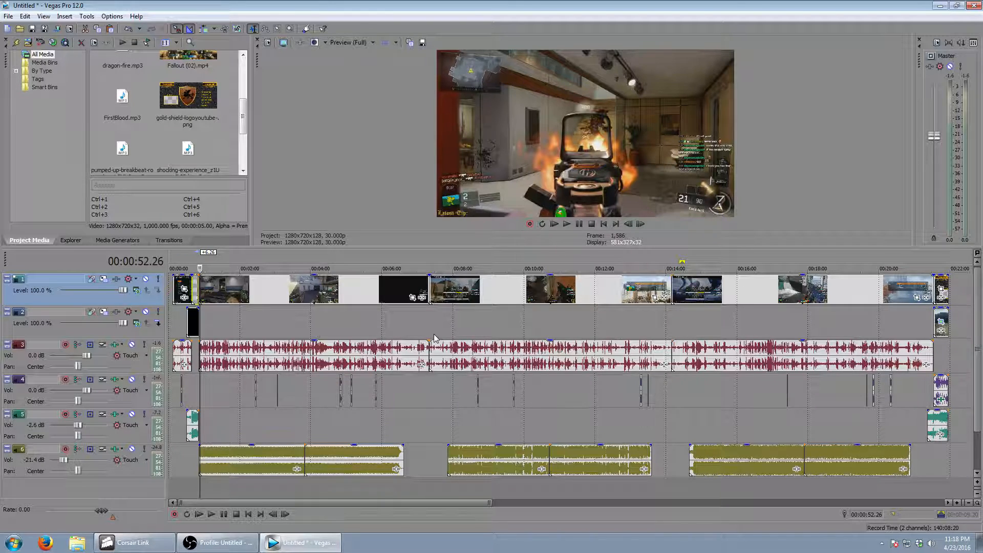
left_click_drag(948, 262, 173, 255)
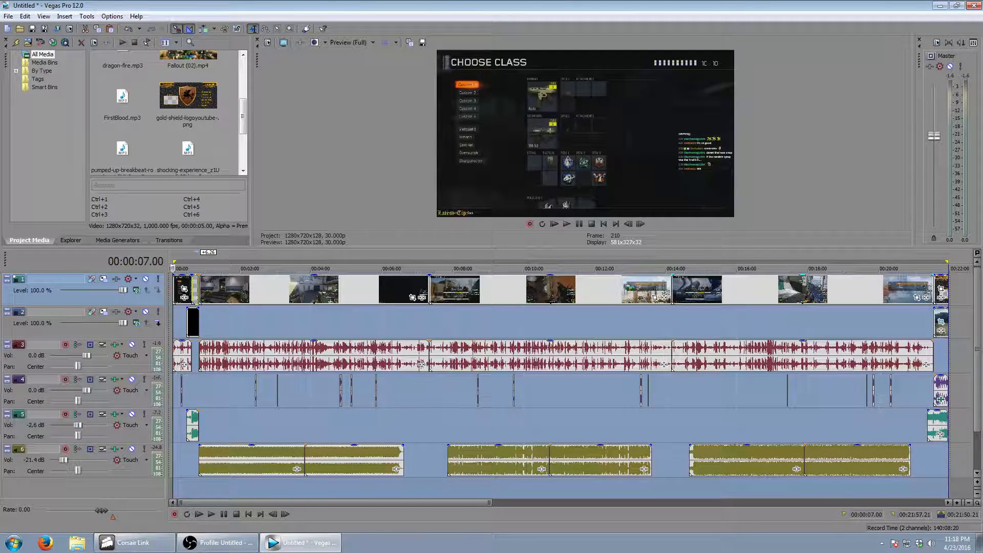
left_click(947, 262)
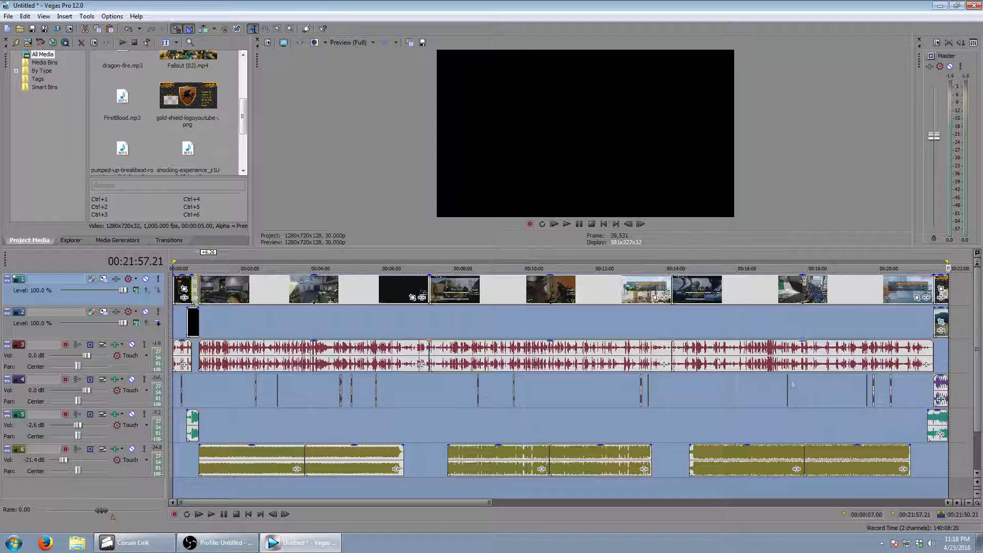
- Open the Render As settings and name the output file EffYourSpawnsBO3.mp4
left_click(8, 16)
left_click(49, 91)
left_click(409, 95)
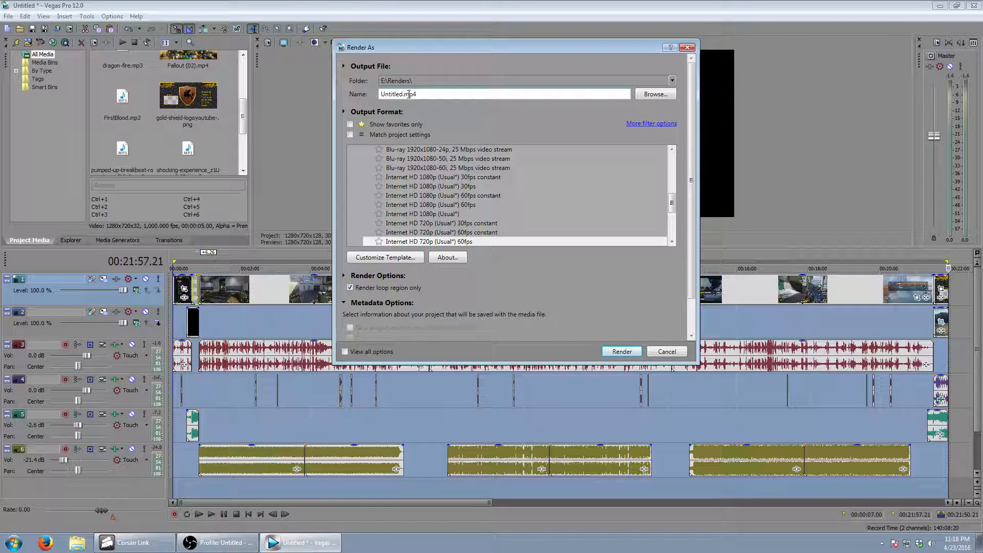
double_click(403, 94)
type("EffYou")
type("rSpawns8")
type("O4")
- Customize the Internet HD 720p (Usual*) 60fps render template, setting its frame rate to 29.970 (NTSC) with the Main profile
scroll(527, 217, "down", 1)
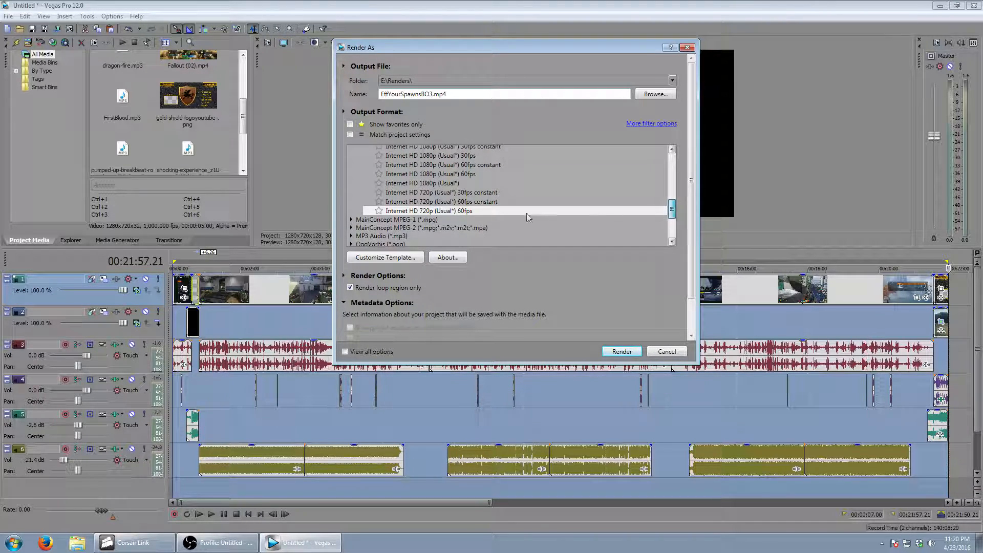
left_click(499, 194)
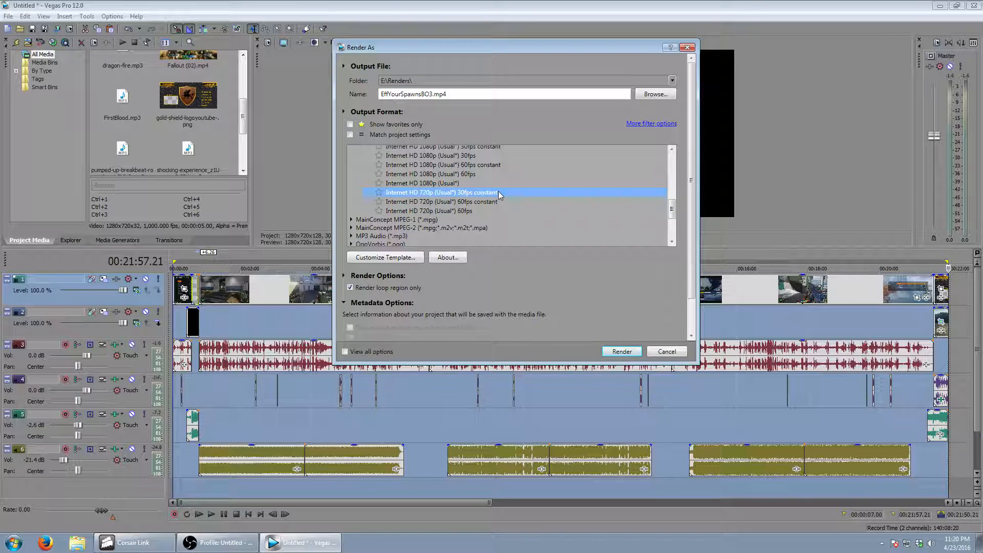
left_click(479, 211)
left_click(376, 258)
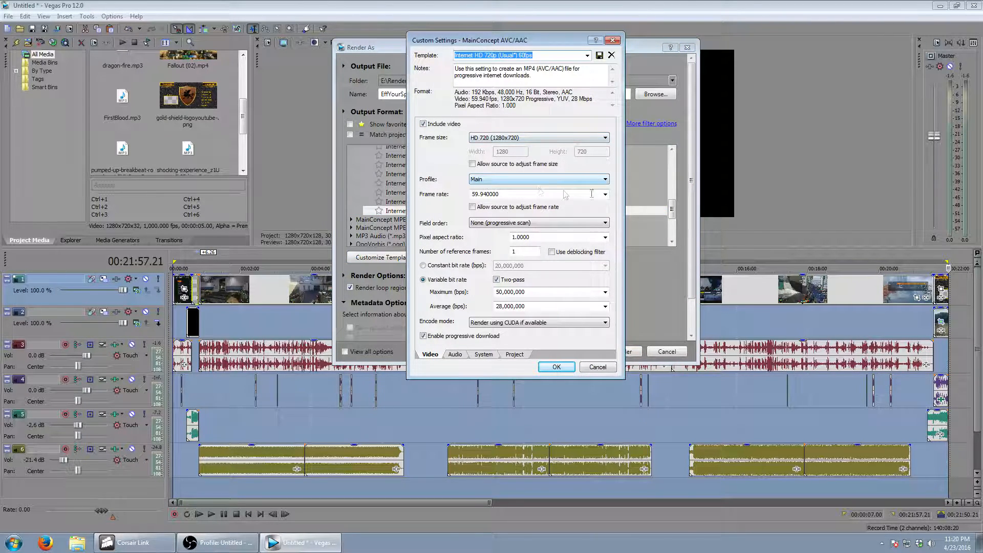
left_click(605, 179)
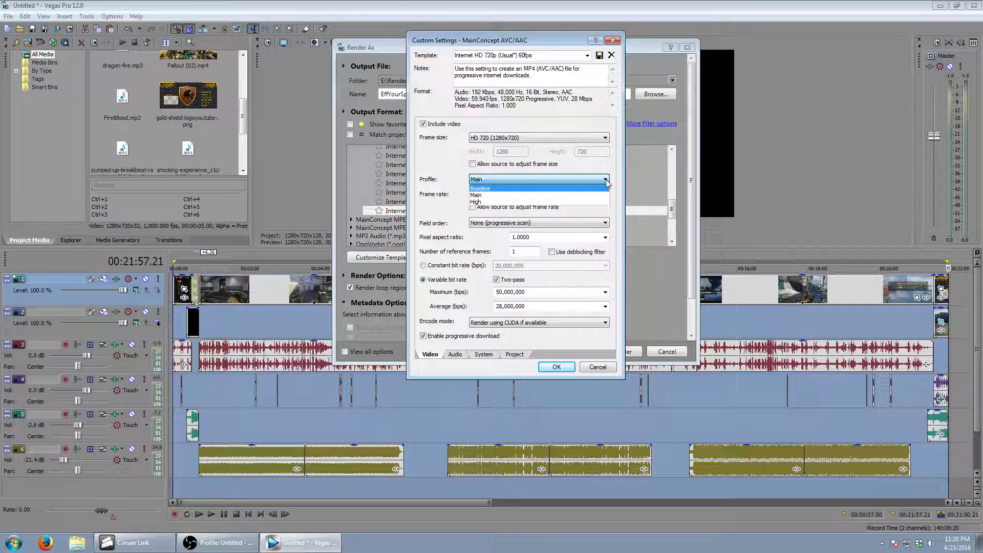
left_click(489, 195)
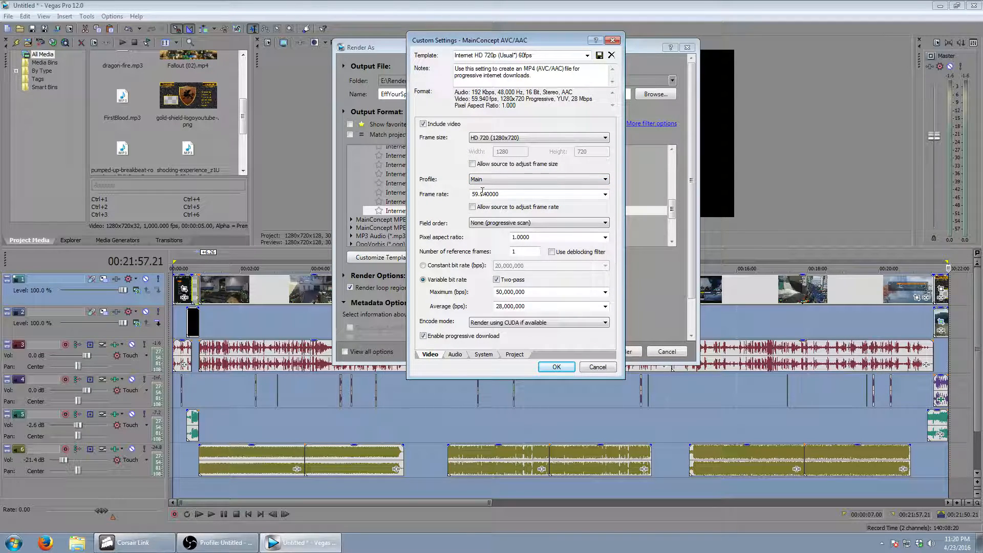
left_click(605, 195)
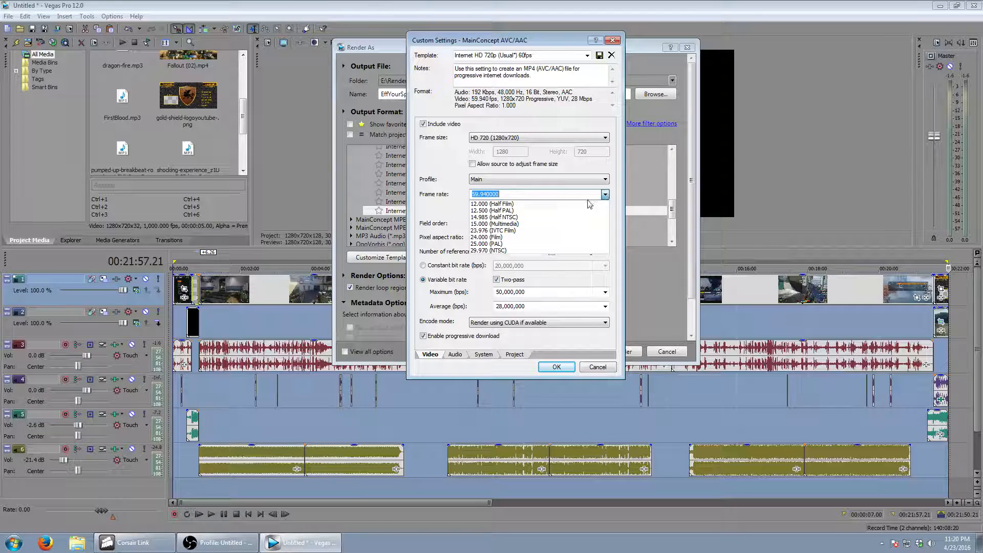
left_click(498, 250)
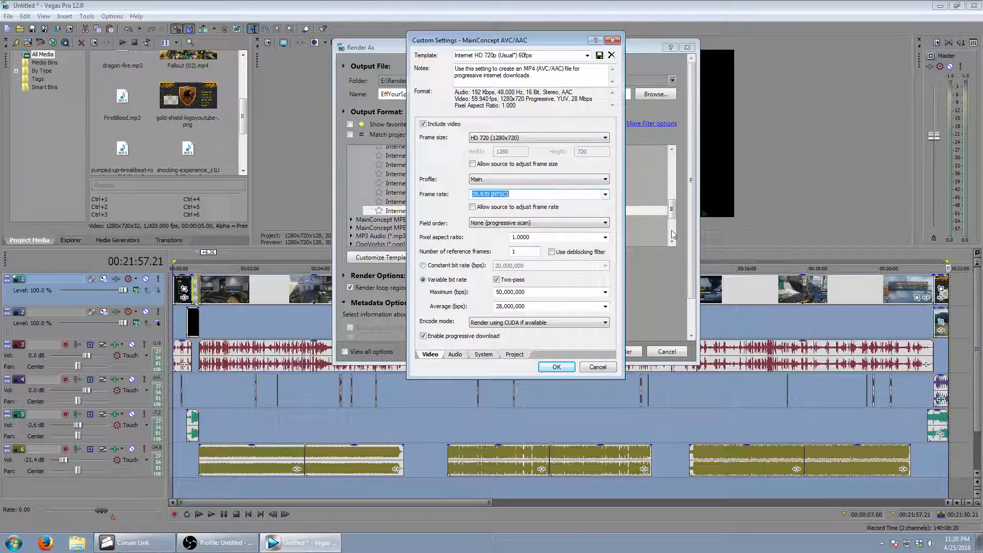
- Rename the customized template "Internet HD 720p (Usual*) 30fps" and save it
left_click(524, 55)
double_click(524, 55)
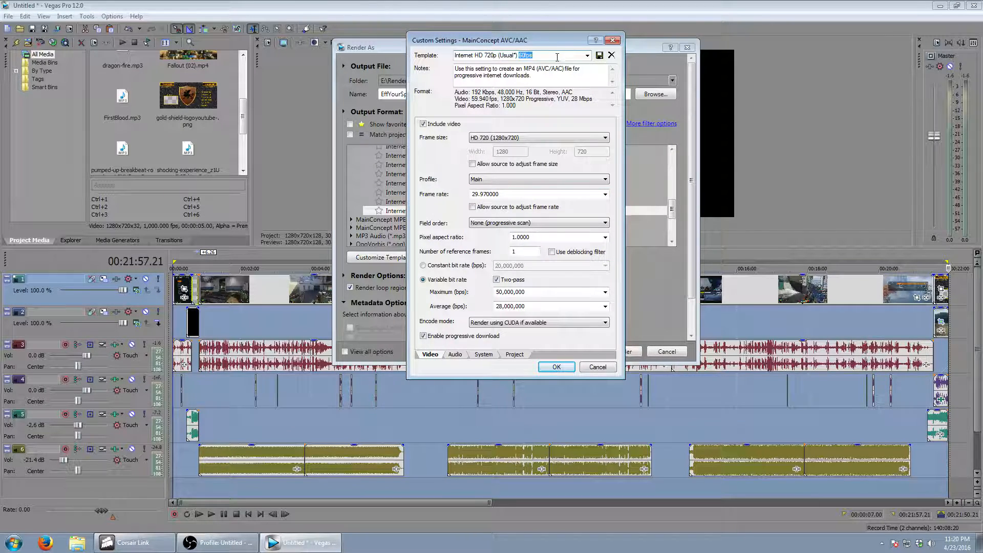
type("30fp")
left_click(600, 56)
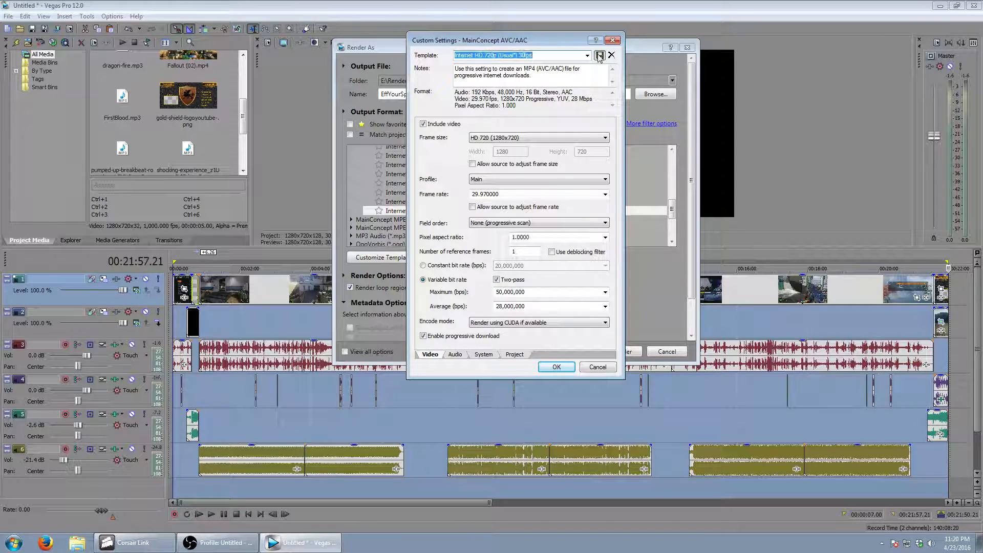
left_click(591, 224)
left_click(592, 224)
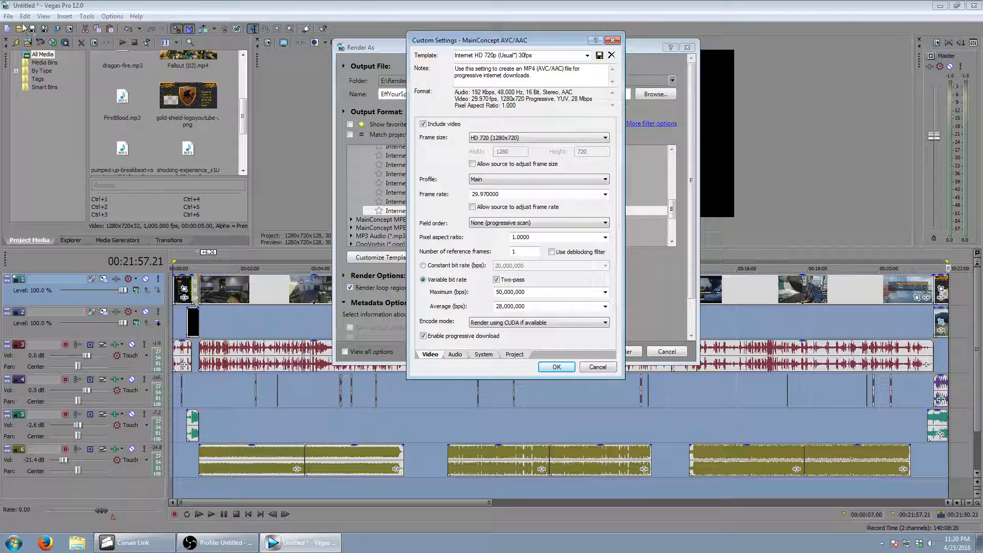